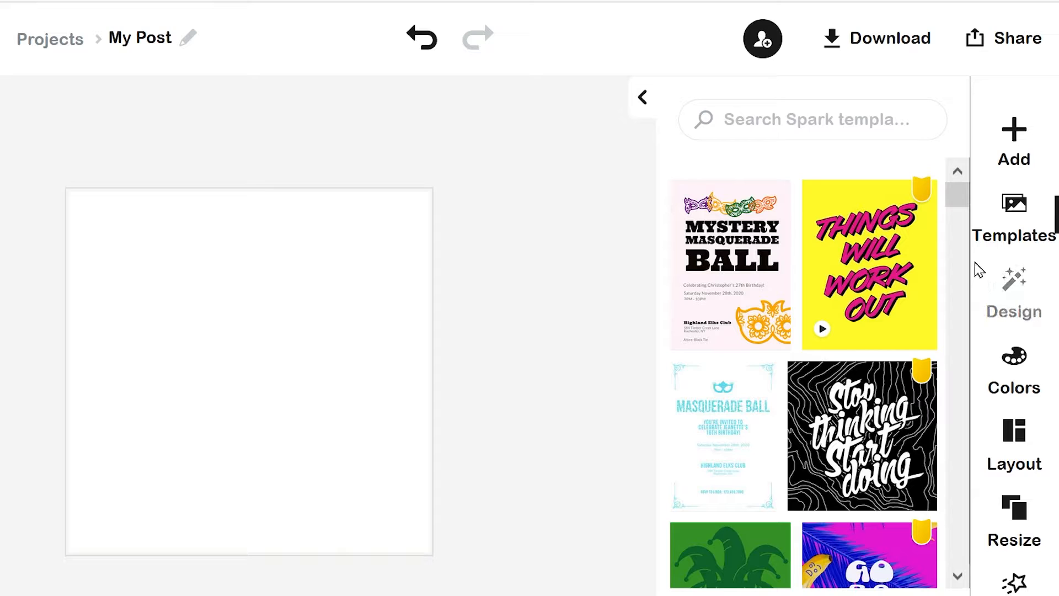
- Apply the simple layout that splits the blank canvas into two equal side-by-side columns
{"action": "left_click_drag", "start_coordinate": [962, 208], "coordinate": [941, 69]}
{"action": "left_click", "coordinate": [1003, 459]}
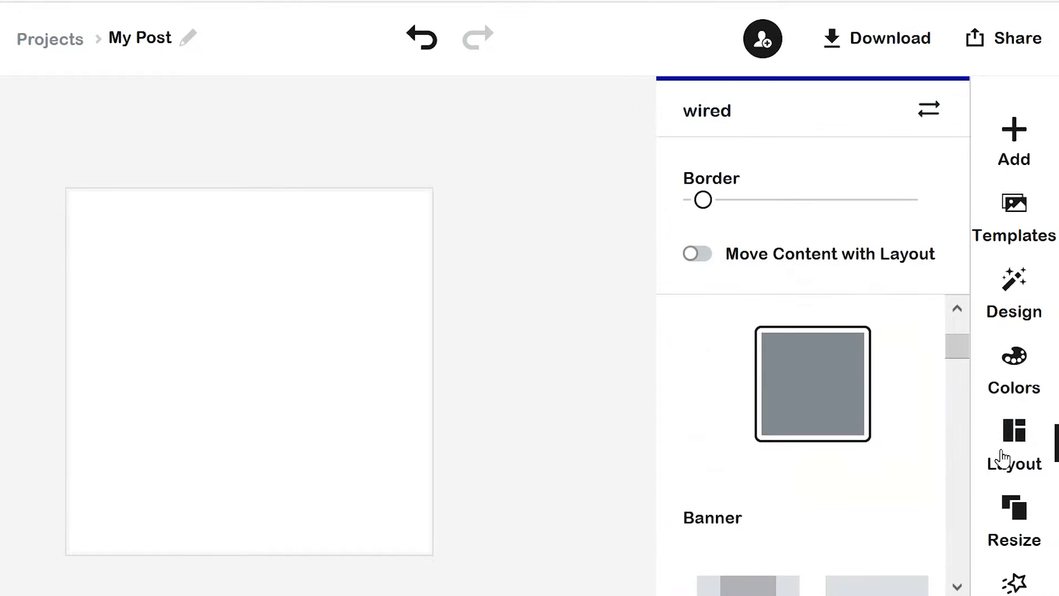
{"action": "left_click_drag", "start_coordinate": [960, 354], "coordinate": [957, 392]}
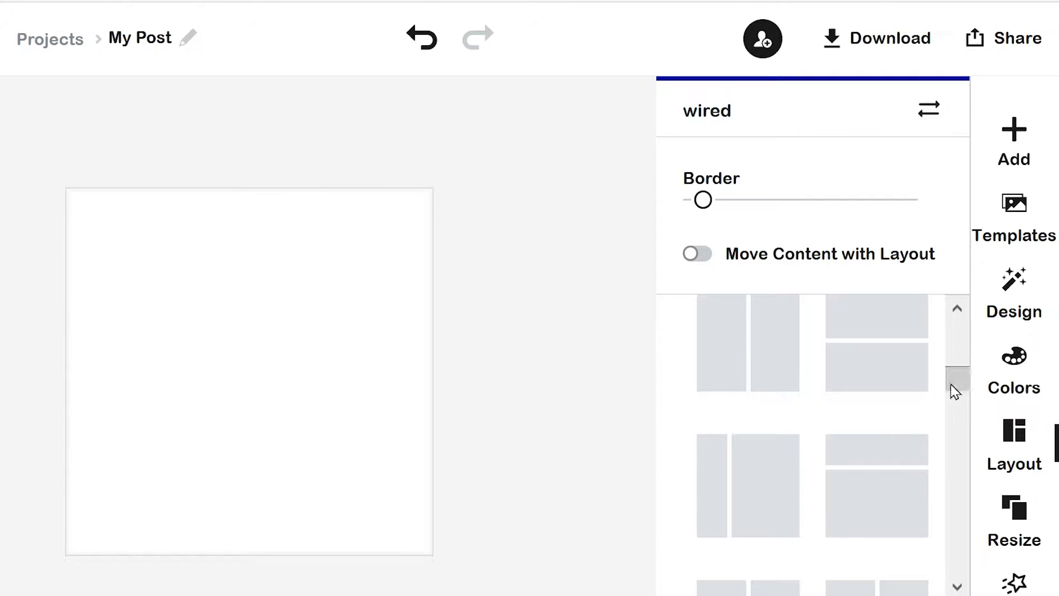
{"action": "left_click", "coordinate": [735, 373]}
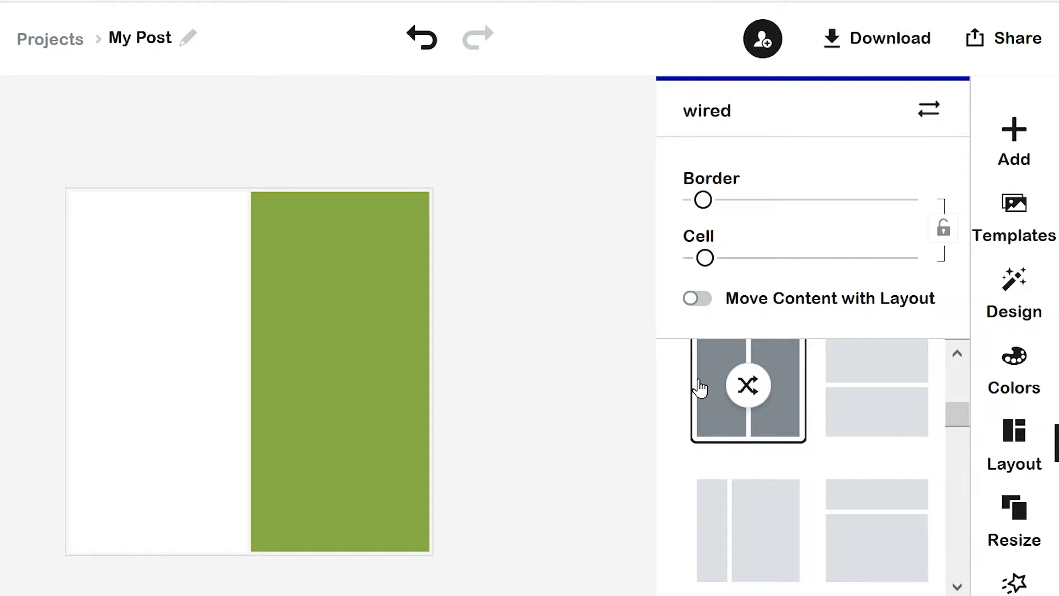
- Recolor the green column with the bluish green from the suggested colors and delete that column
{"action": "left_click", "coordinate": [327, 295]}
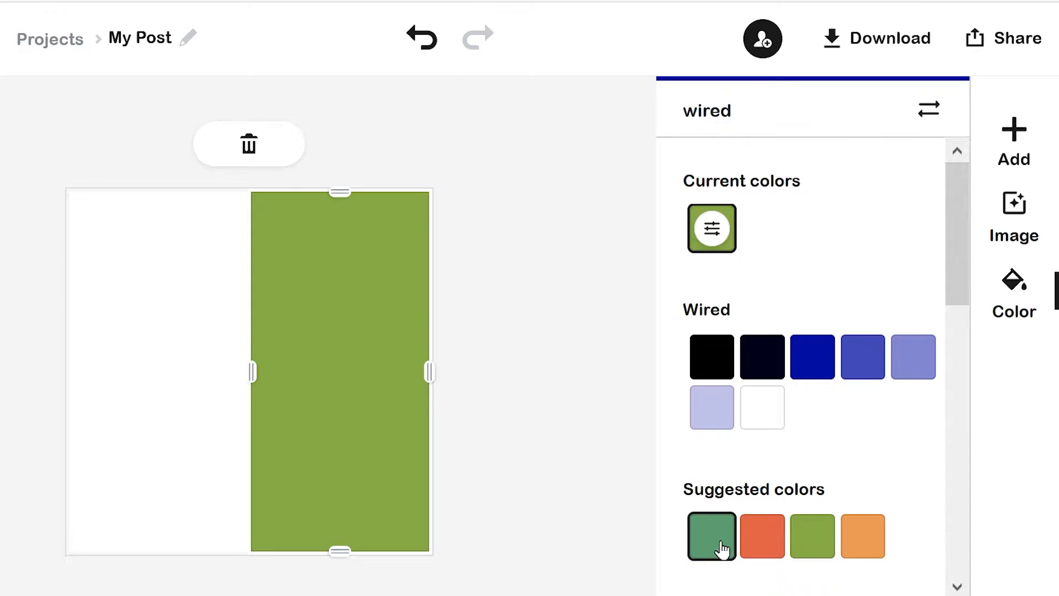
{"action": "left_click", "coordinate": [718, 545]}
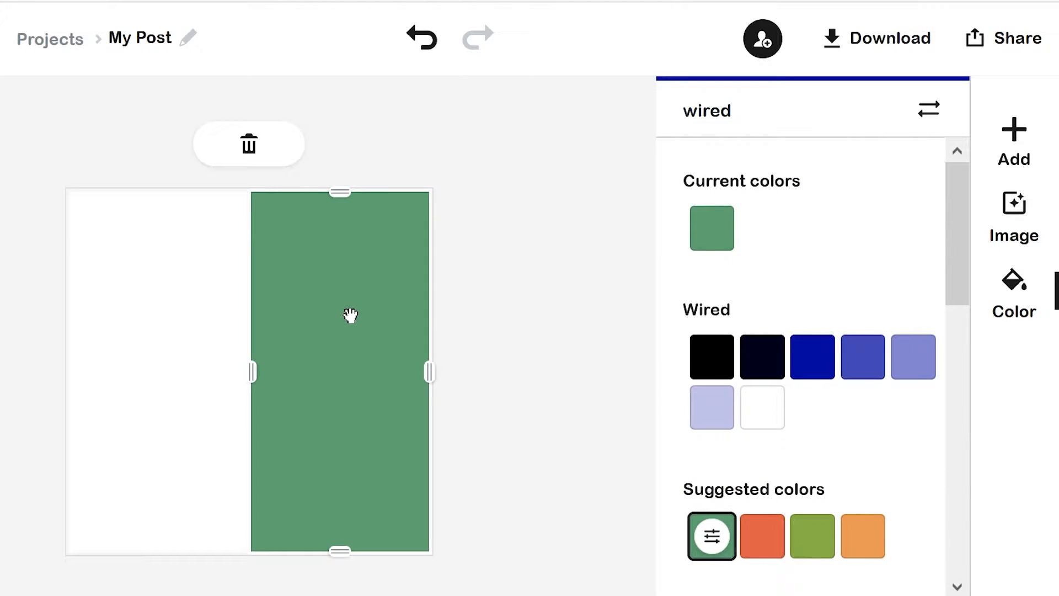
{"action": "left_click", "coordinate": [267, 159]}
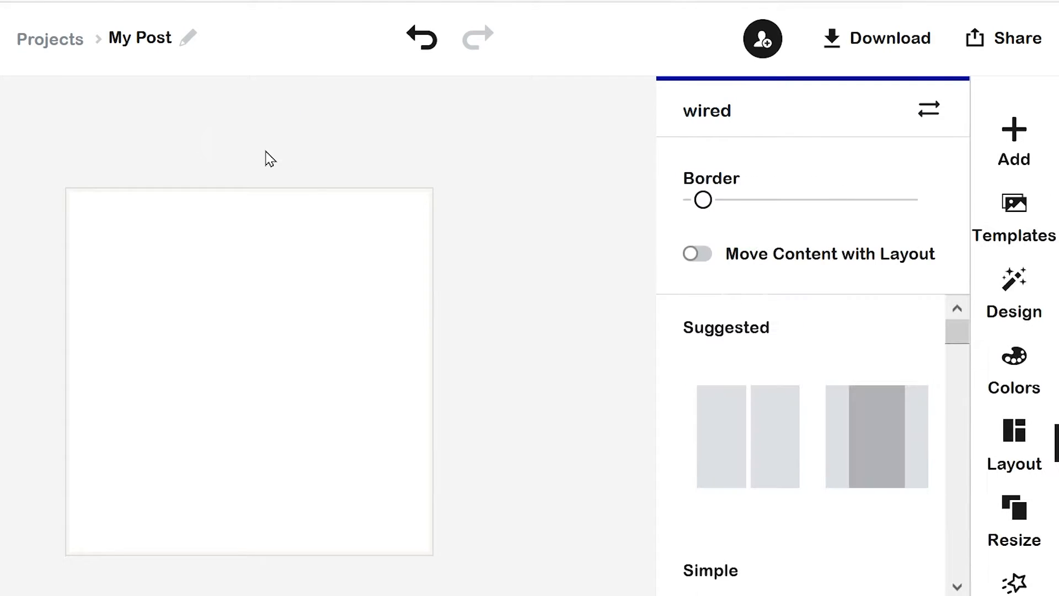
- Try black from the Wired palette as the canvas background and set it back to white
{"action": "left_click", "coordinate": [297, 305]}
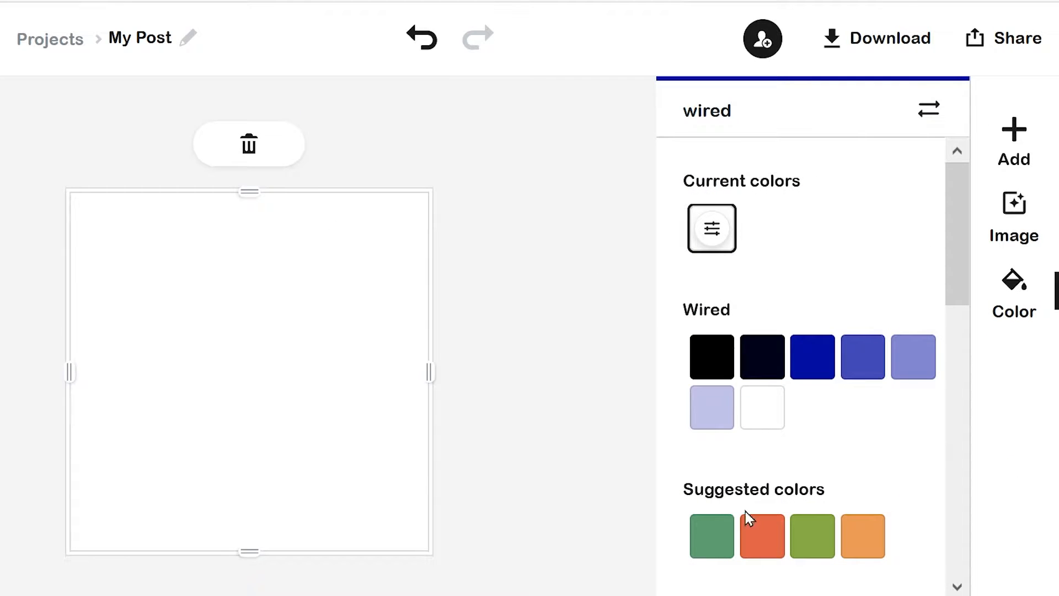
{"action": "left_click", "coordinate": [712, 372]}
{"action": "left_click", "coordinate": [765, 408]}
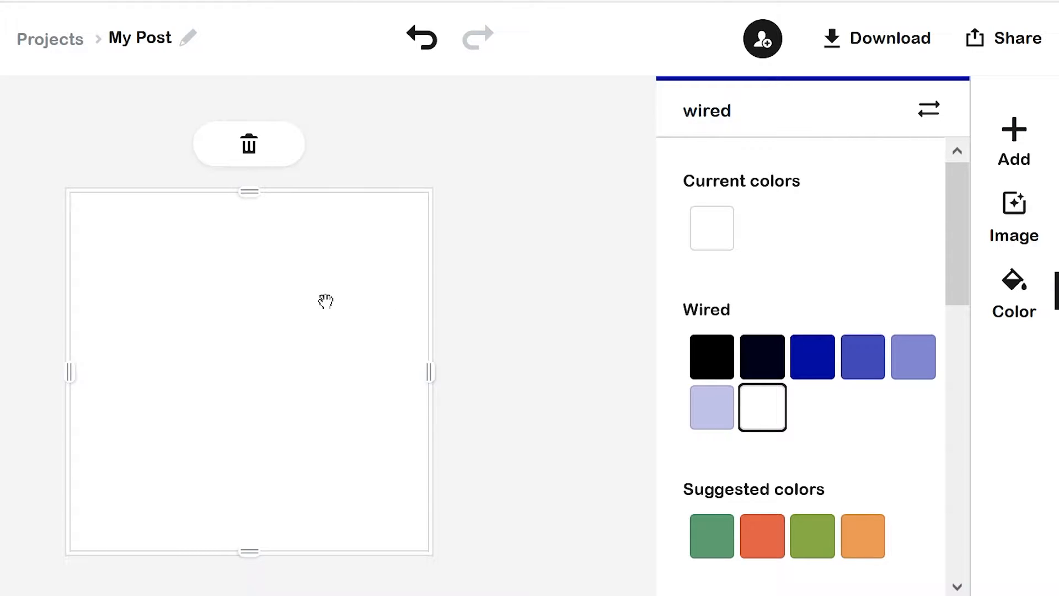
- Open the icon finder for a new icon and look through the flower icons
{"action": "left_click", "coordinate": [1015, 136]}
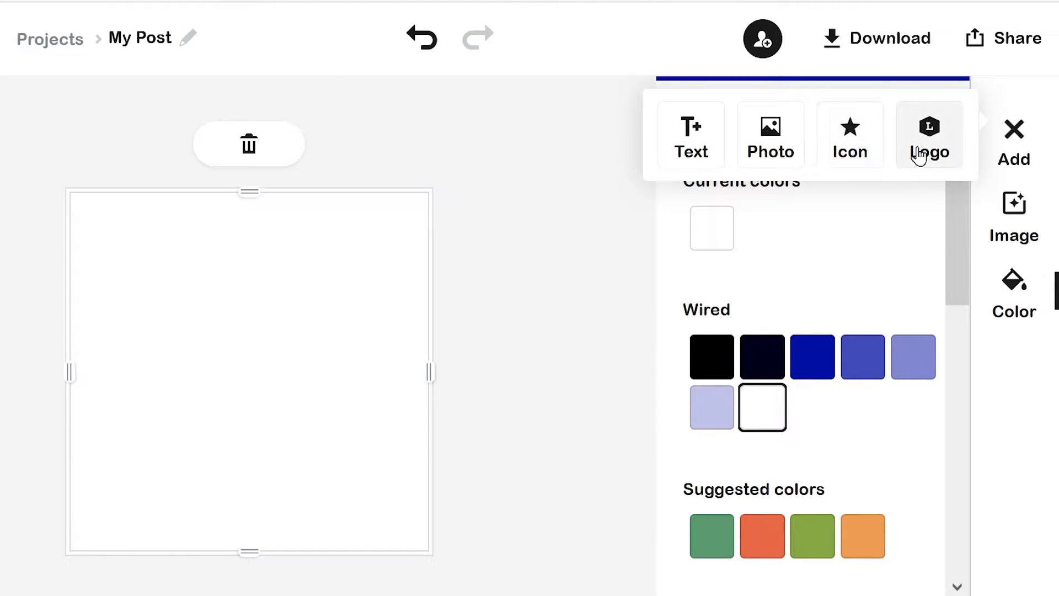
{"action": "left_click", "coordinate": [858, 142]}
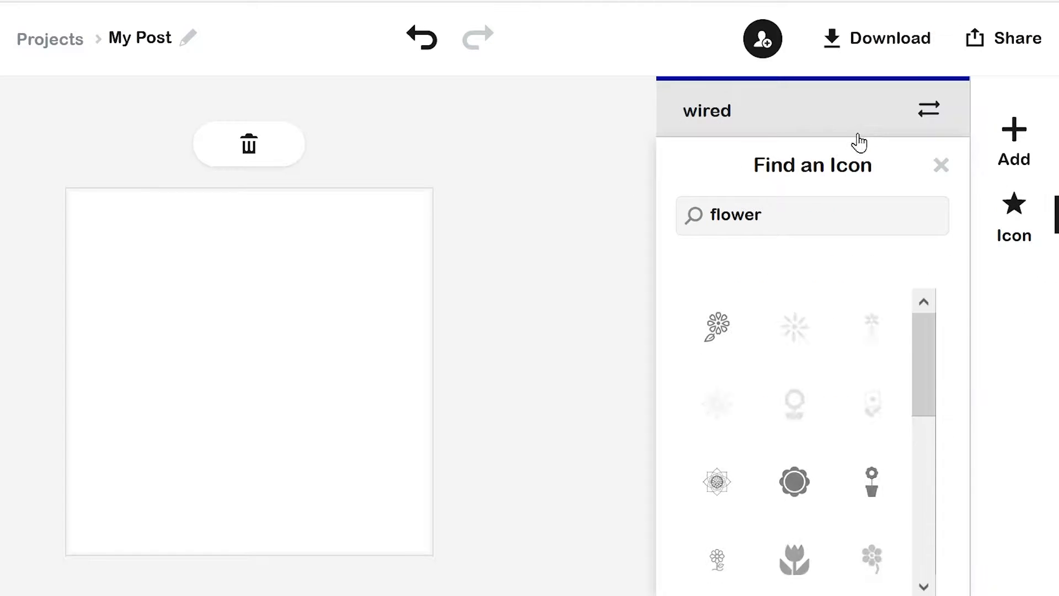
{"action": "left_click_drag", "start_coordinate": [925, 385], "coordinate": [928, 521]}
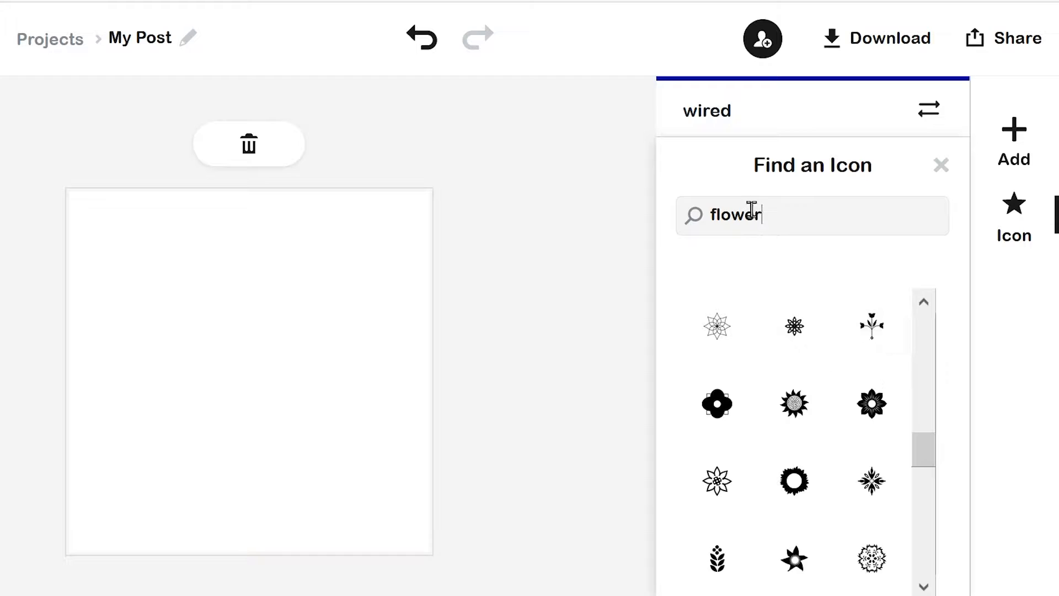
{"action": "left_click_drag", "start_coordinate": [924, 451], "coordinate": [926, 307]}
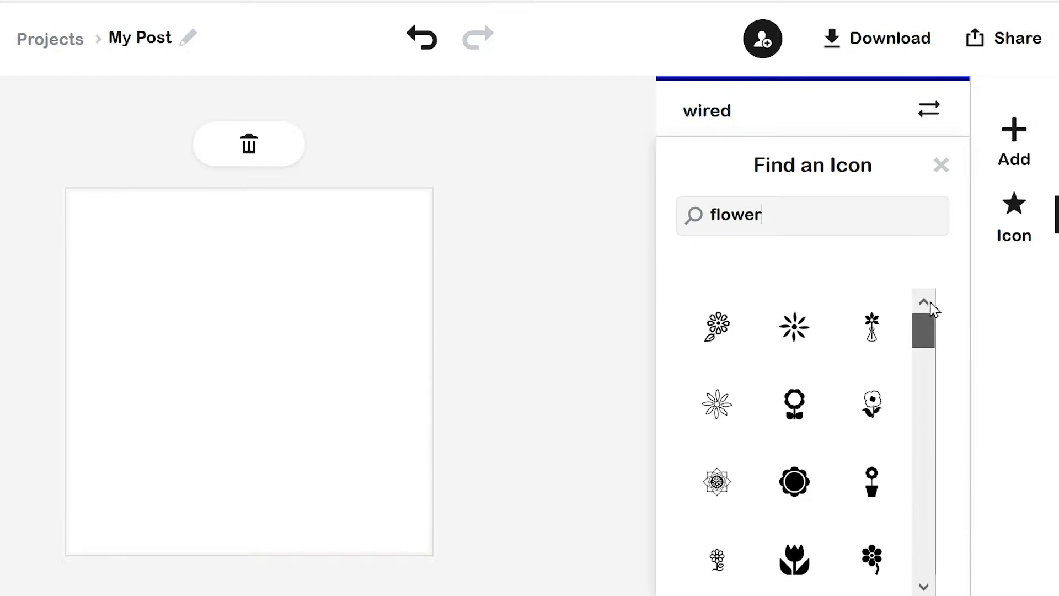
- Search the icons for "book" and add the icon of two stacked books to the canvas
{"action": "double_click", "coordinate": [810, 208]}
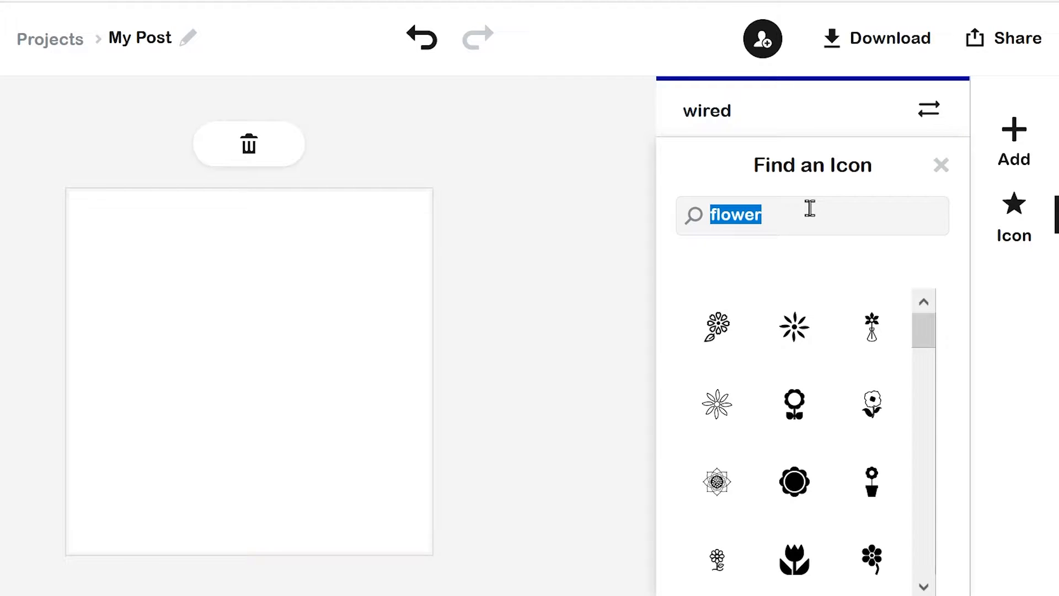
{"action": "type", "text": "book"}
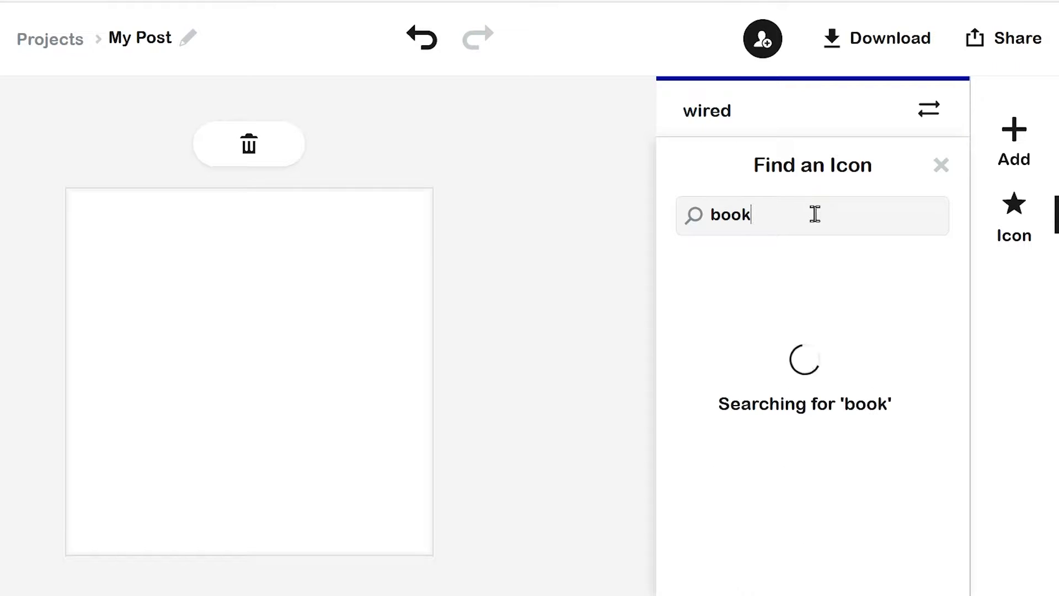
{"action": "left_click_drag", "start_coordinate": [925, 359], "coordinate": [917, 532]}
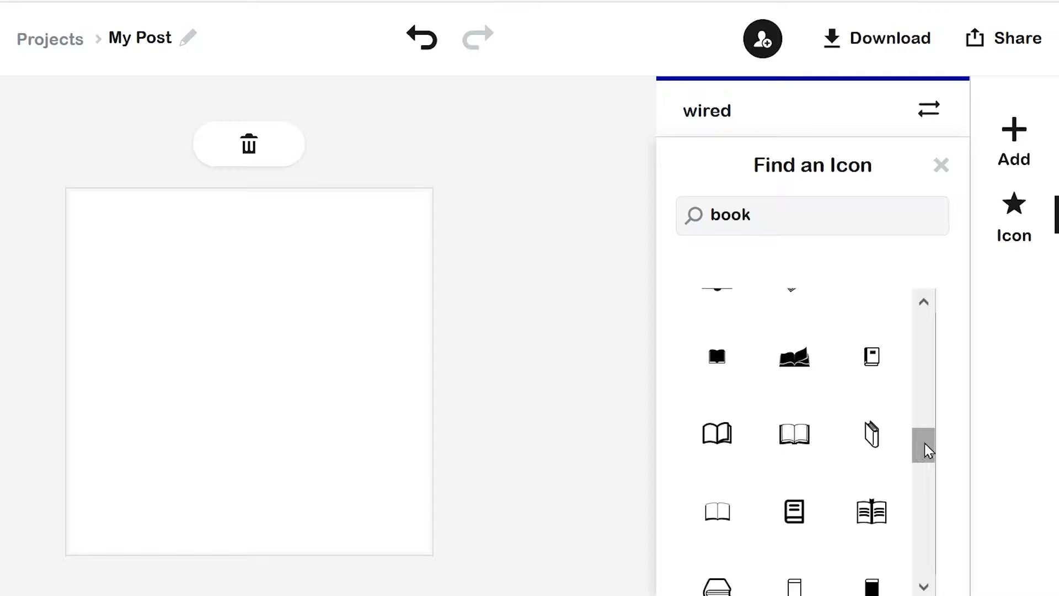
{"action": "left_click_drag", "start_coordinate": [924, 445], "coordinate": [925, 511]}
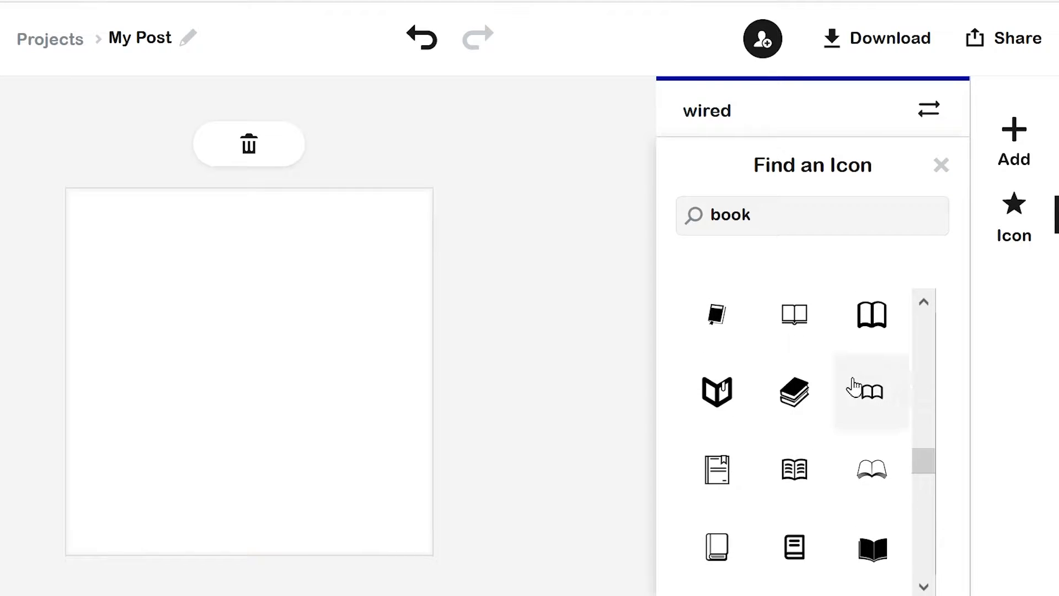
{"action": "left_click", "coordinate": [795, 422]}
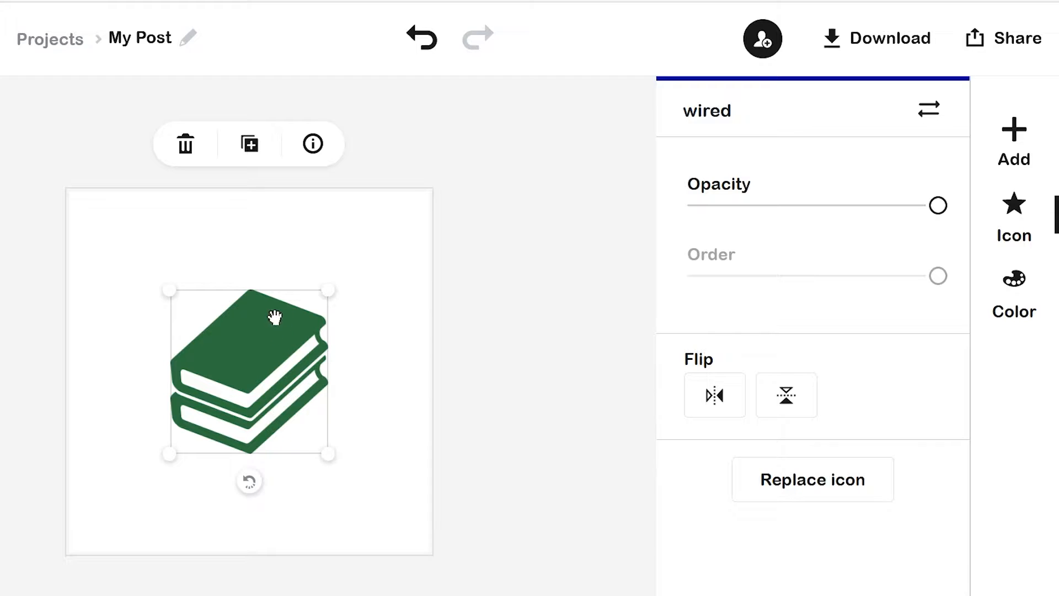
- Duplicate the books icon and arrange the two copies one above the other, centered on the canvas
{"action": "mouse_move", "coordinate": [939, 213]}
{"action": "left_mouse_down"}
{"action": "mouse_move", "coordinate": [825, 220]}
{"action": "mouse_move", "coordinate": [955, 225]}
{"action": "left_mouse_up"}
{"action": "left_click", "coordinate": [252, 152]}
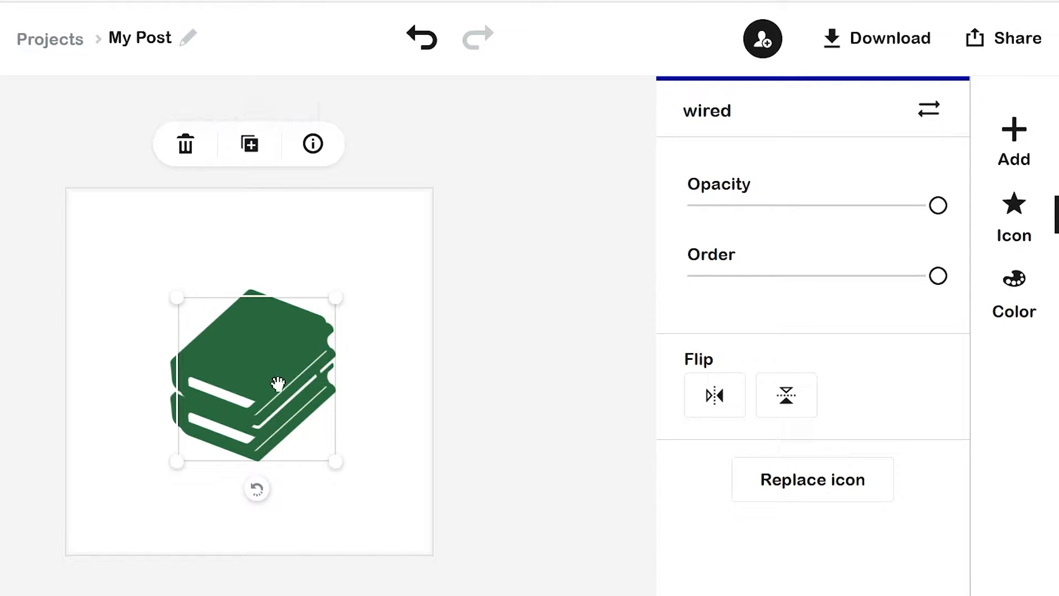
{"action": "left_click_drag", "start_coordinate": [276, 382], "coordinate": [270, 273]}
{"action": "left_click_drag", "start_coordinate": [244, 427], "coordinate": [217, 468]}
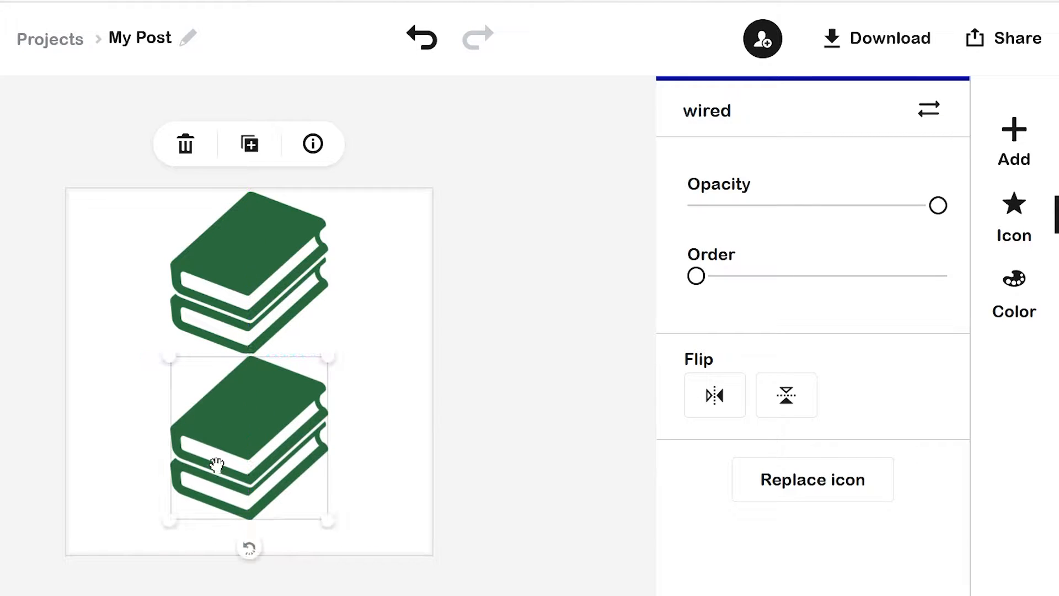
- Recolor the lower books icon with the orange-red from the suggested colors
{"action": "left_click", "coordinate": [1004, 303]}
{"action": "left_click", "coordinate": [762, 356]}
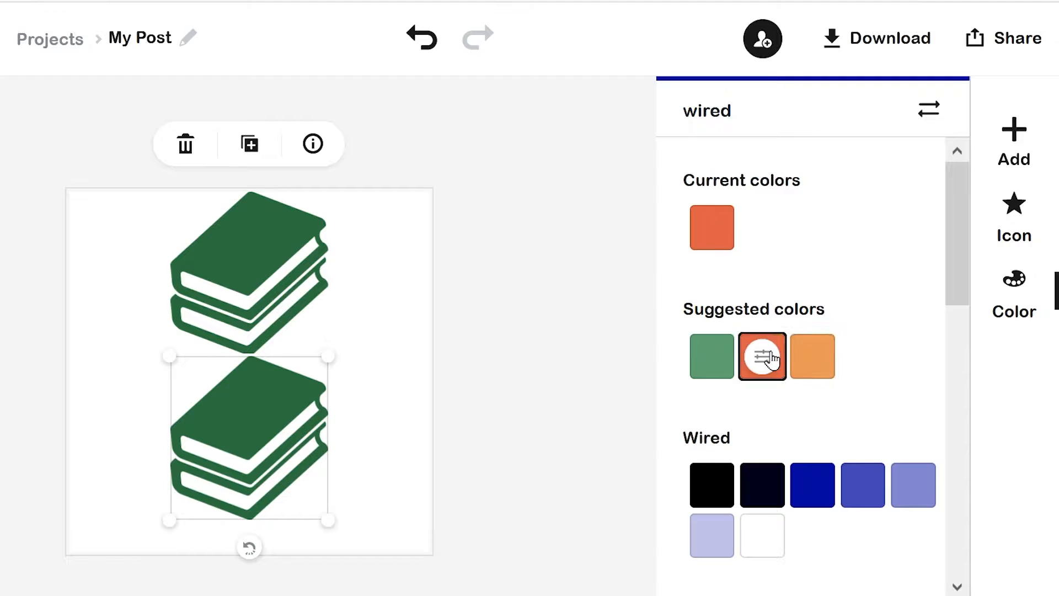
{"action": "left_click_drag", "start_coordinate": [965, 307], "coordinate": [965, 188]}
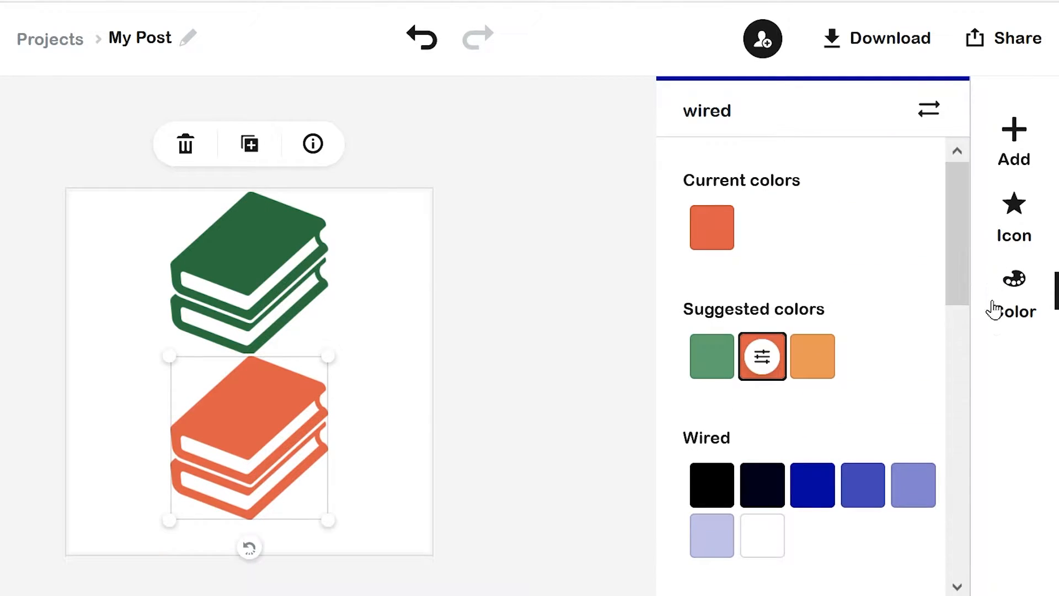
- Delete the green and the orange-red books icons from the canvas
{"action": "left_click", "coordinate": [282, 258]}
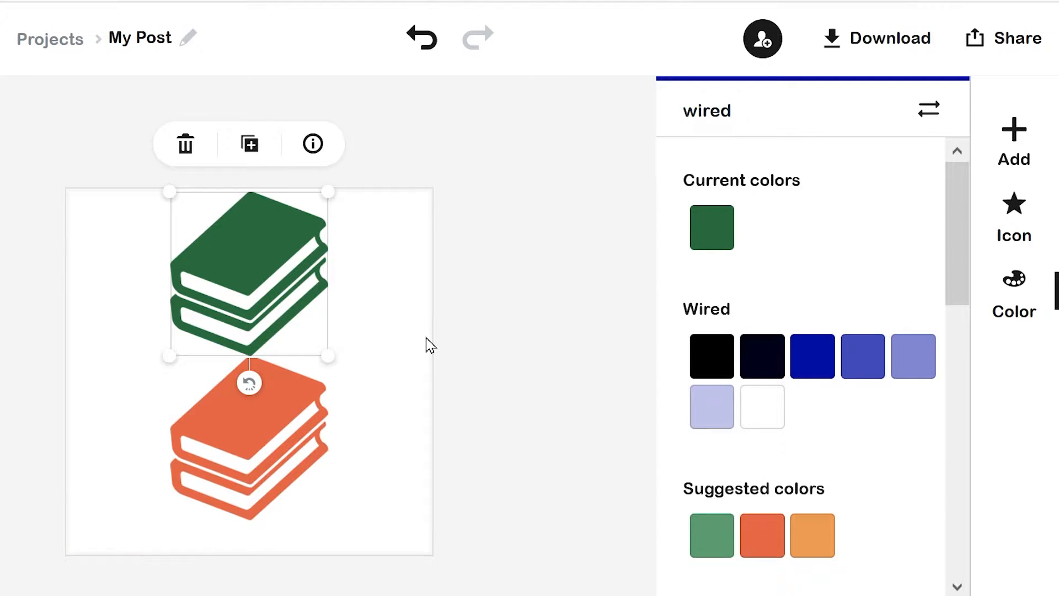
{"action": "key", "text": "Delete"}
{"action": "left_click", "coordinate": [225, 432]}
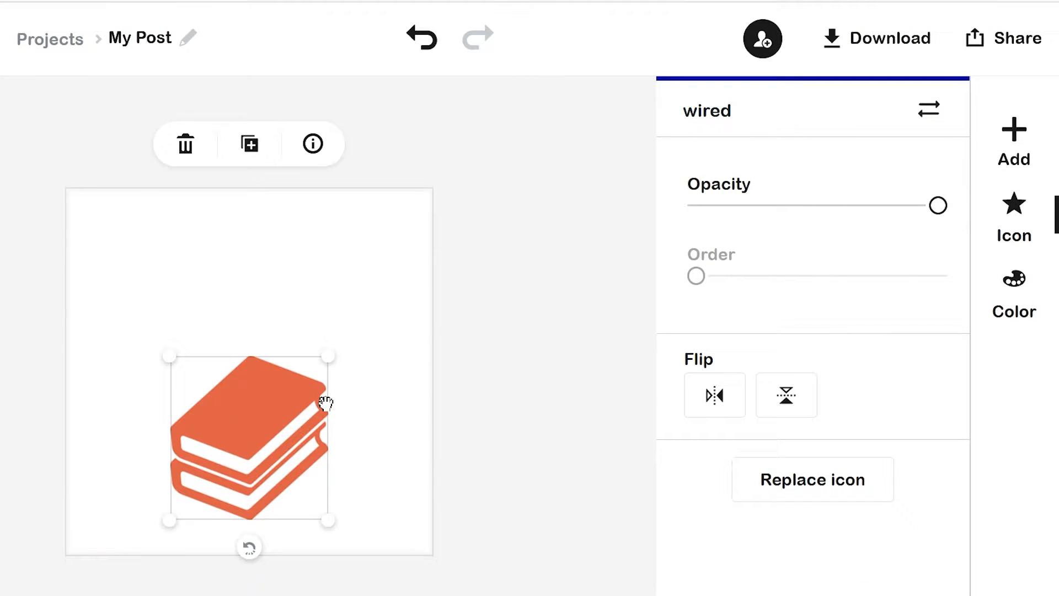
{"action": "key", "text": "Delete"}
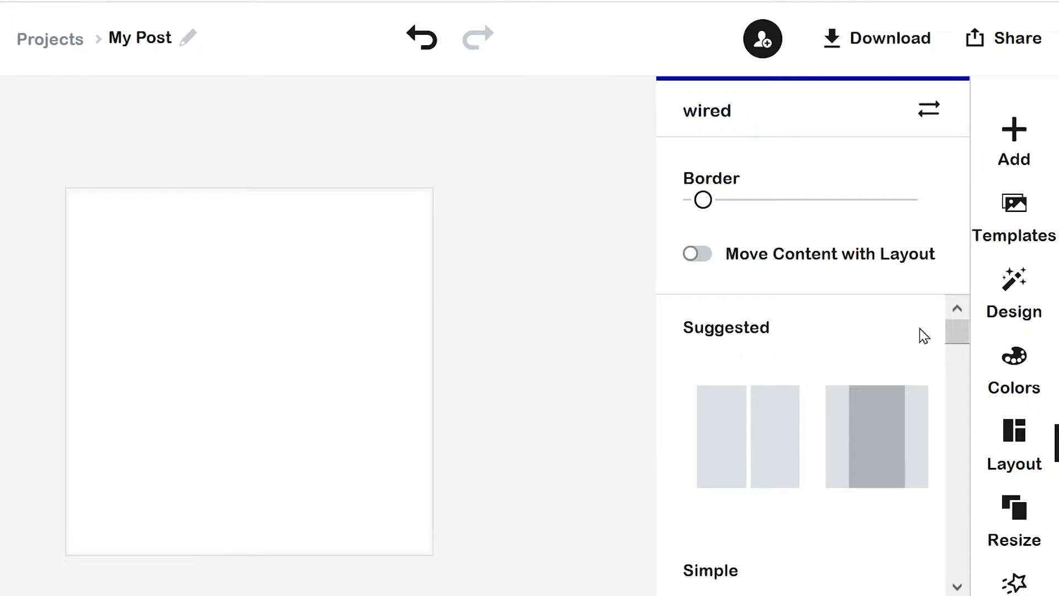
- Look through the design variations and the available templates
{"action": "left_click", "coordinate": [1014, 301]}
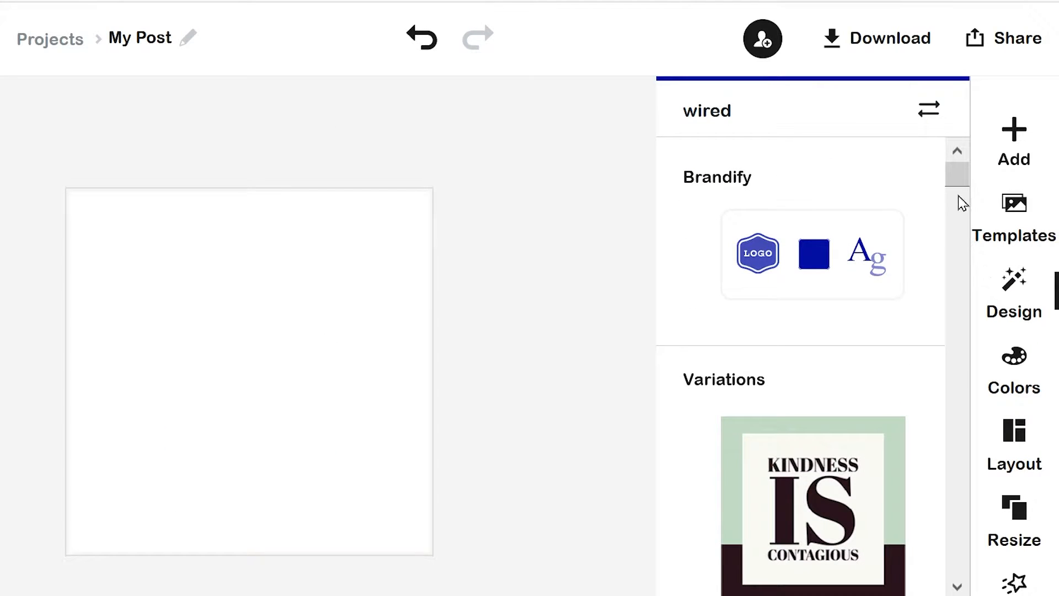
{"action": "left_click_drag", "start_coordinate": [962, 178], "coordinate": [966, 217]}
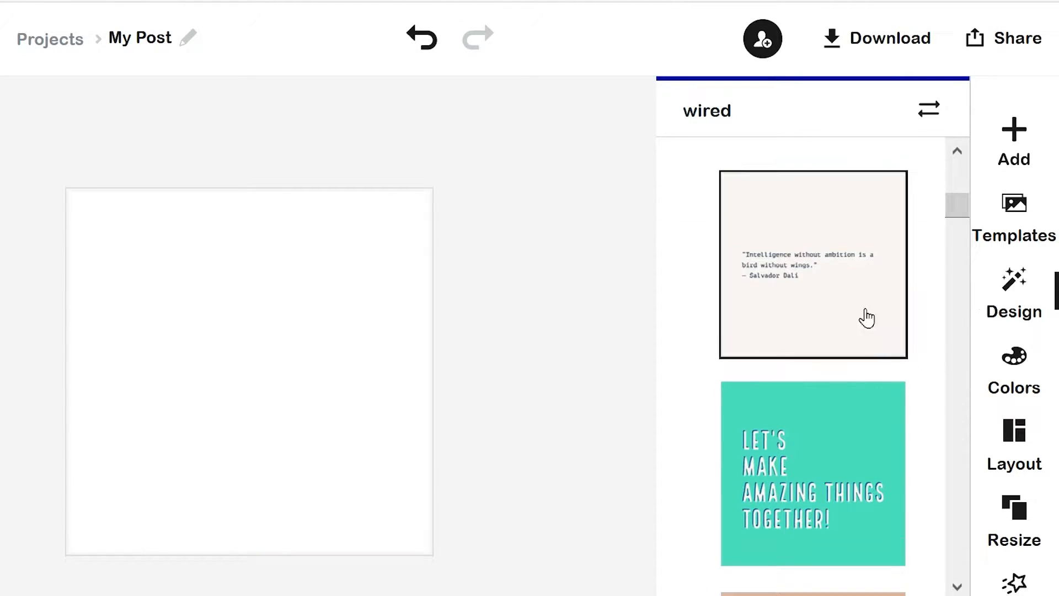
{"action": "left_click", "coordinate": [1024, 220]}
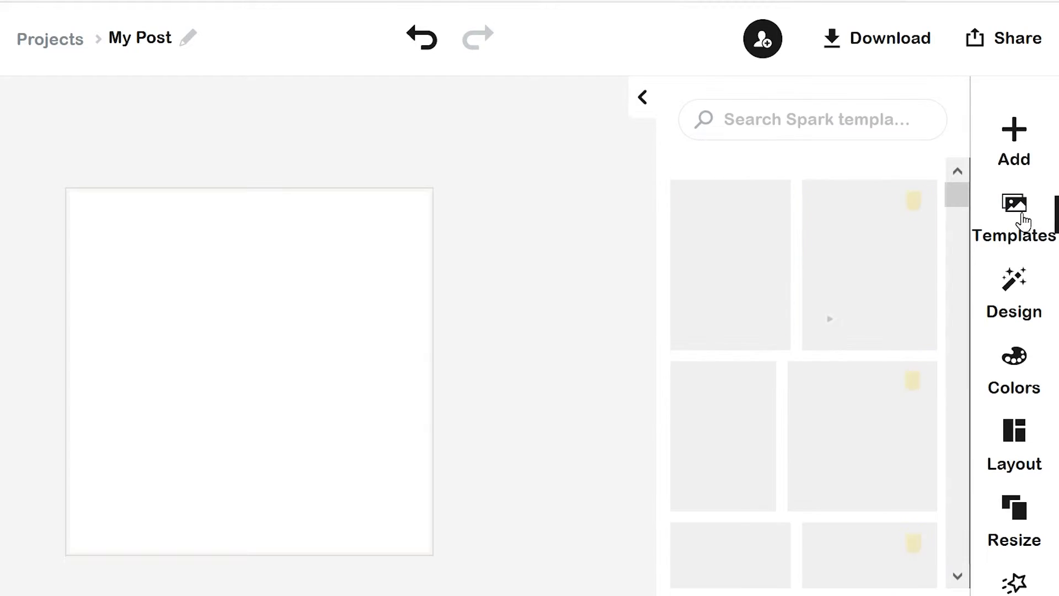
{"action": "left_click", "coordinate": [1015, 315]}
{"action": "mouse_move", "coordinate": [958, 173]}
{"action": "left_mouse_down"}
{"action": "mouse_move", "coordinate": [951, 315]}
{"action": "mouse_move", "coordinate": [955, 177]}
{"action": "left_mouse_up"}
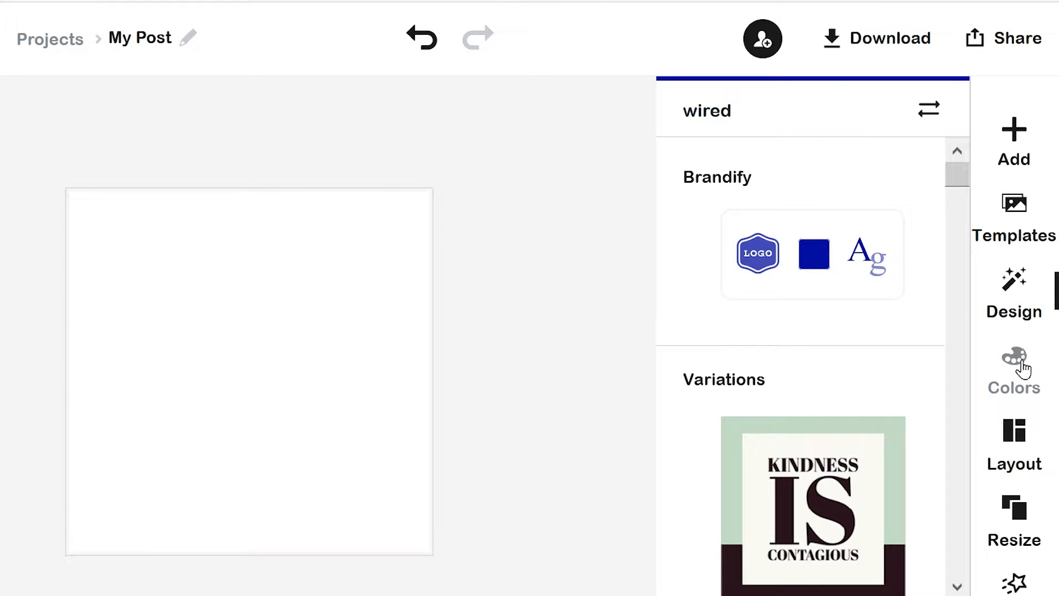
- Search the free photos for "river" and add the photo of a stream below a mountain as a freely movable image
{"action": "left_click", "coordinate": [1011, 155]}
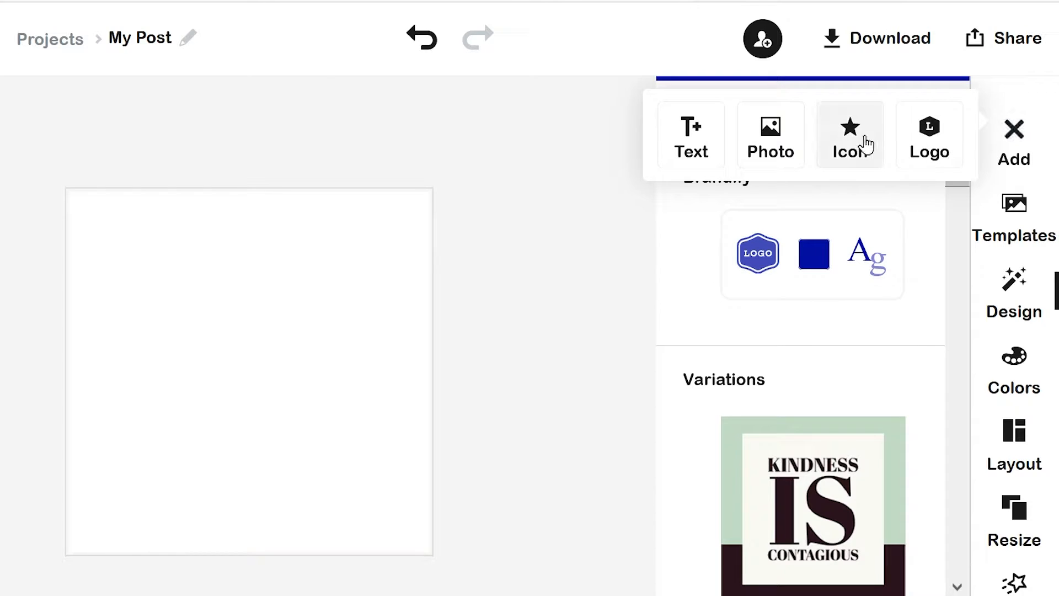
{"action": "left_click", "coordinate": [775, 137]}
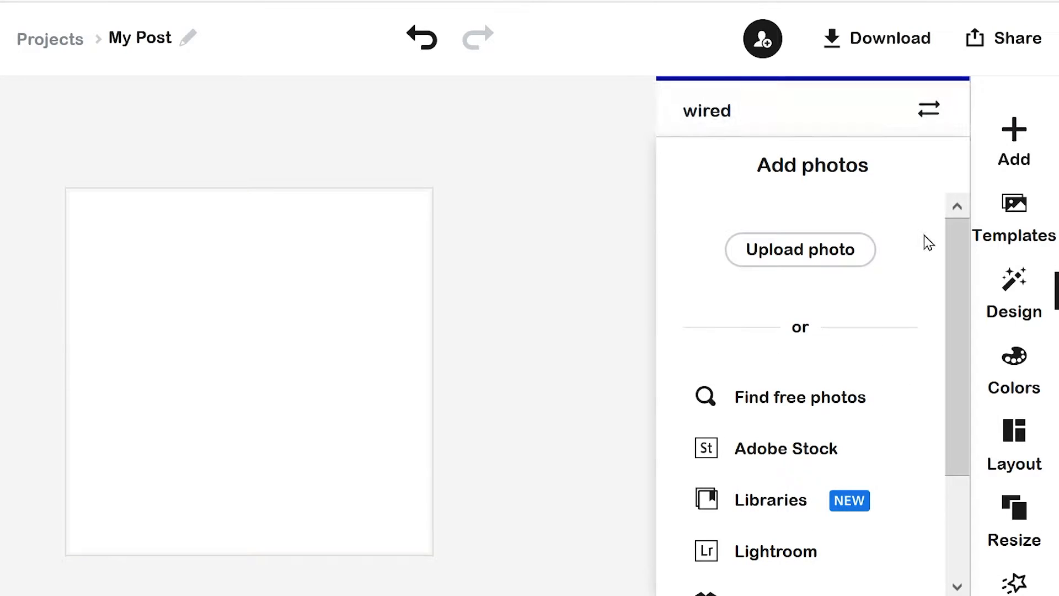
{"action": "left_click", "coordinate": [767, 402]}
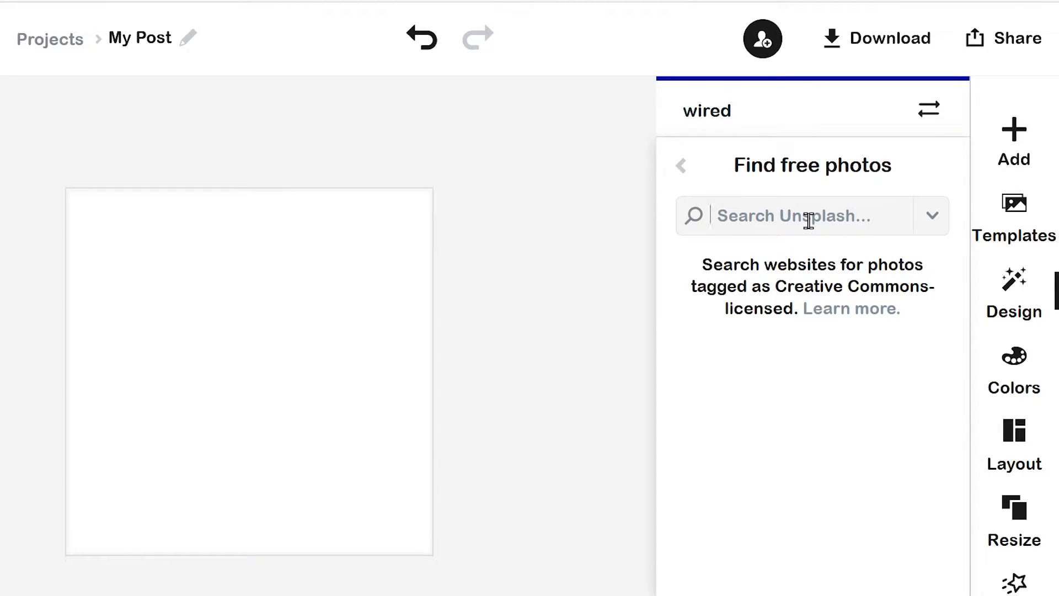
{"action": "type", "text": "r"}
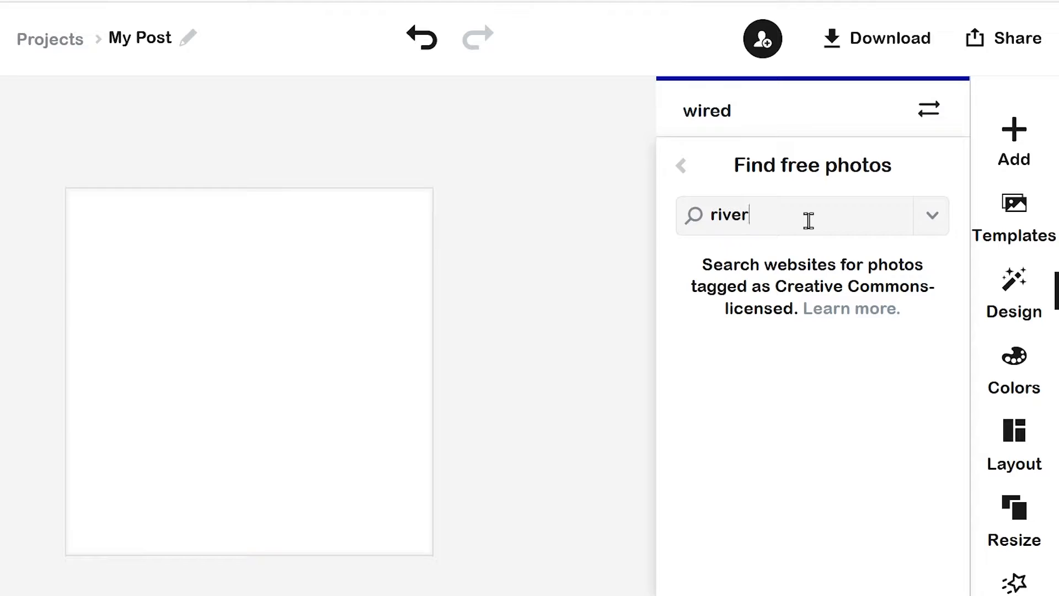
{"action": "type", "text": "iver"}
{"action": "key", "text": "Return"}
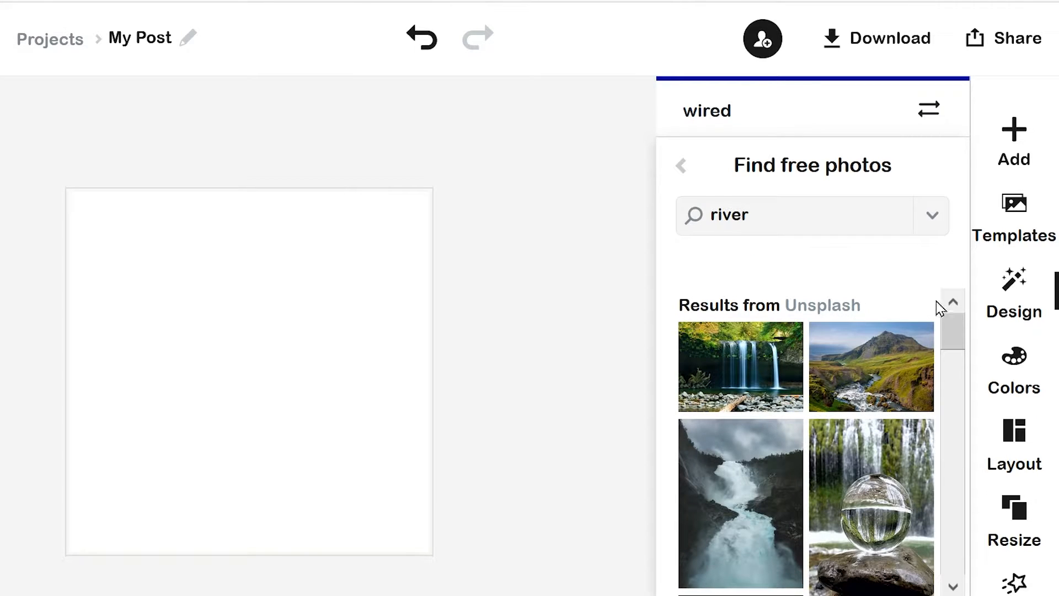
{"action": "left_click", "coordinate": [877, 356]}
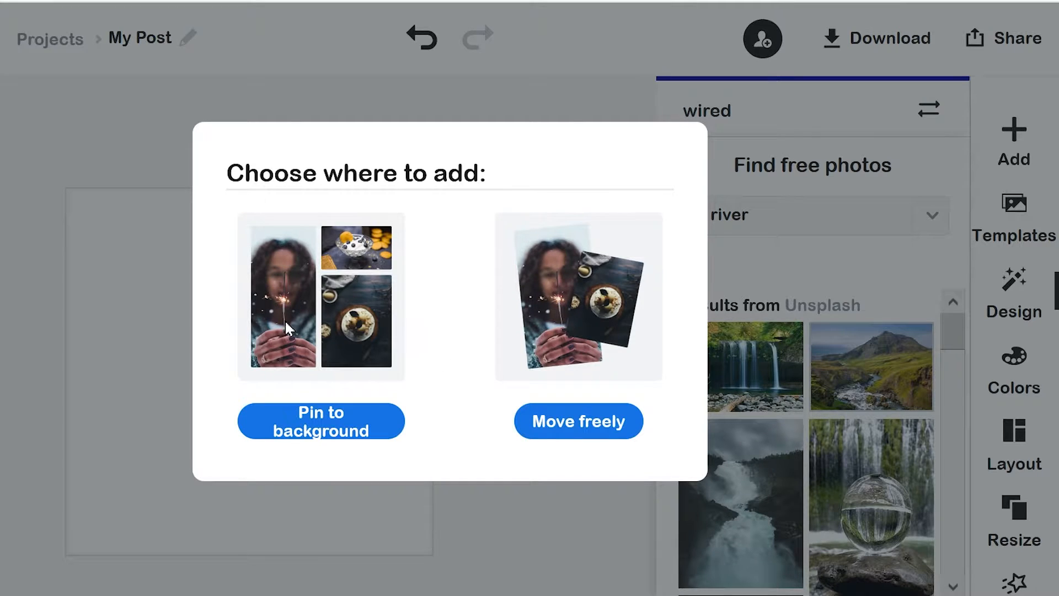
{"action": "left_click", "coordinate": [579, 429]}
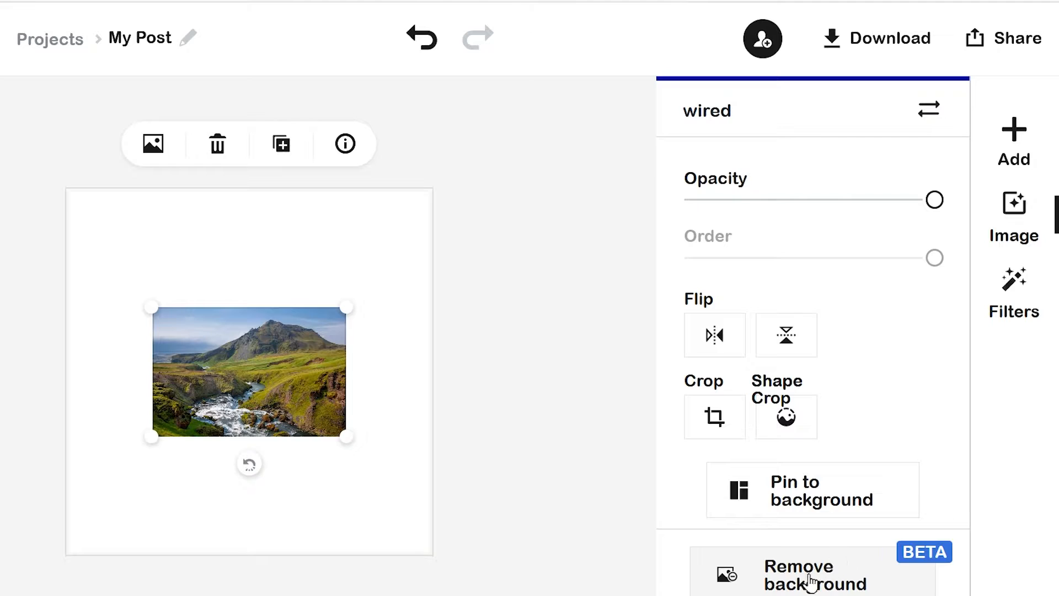
- Try removing the background of the river photo, and delete the photo from the canvas
{"action": "left_click", "coordinate": [824, 568]}
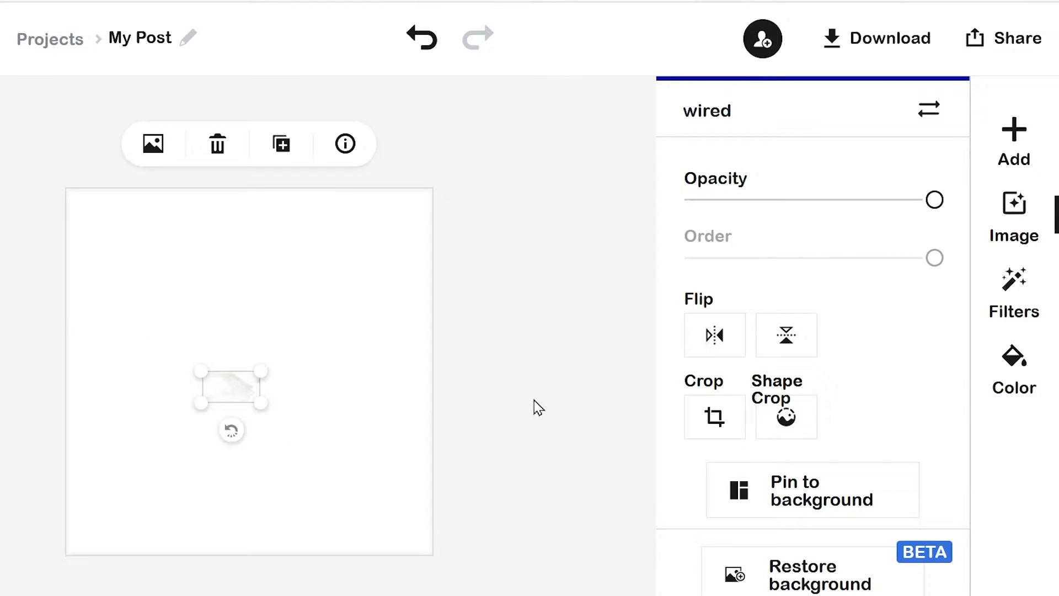
{"action": "key", "text": "ctrl+z"}
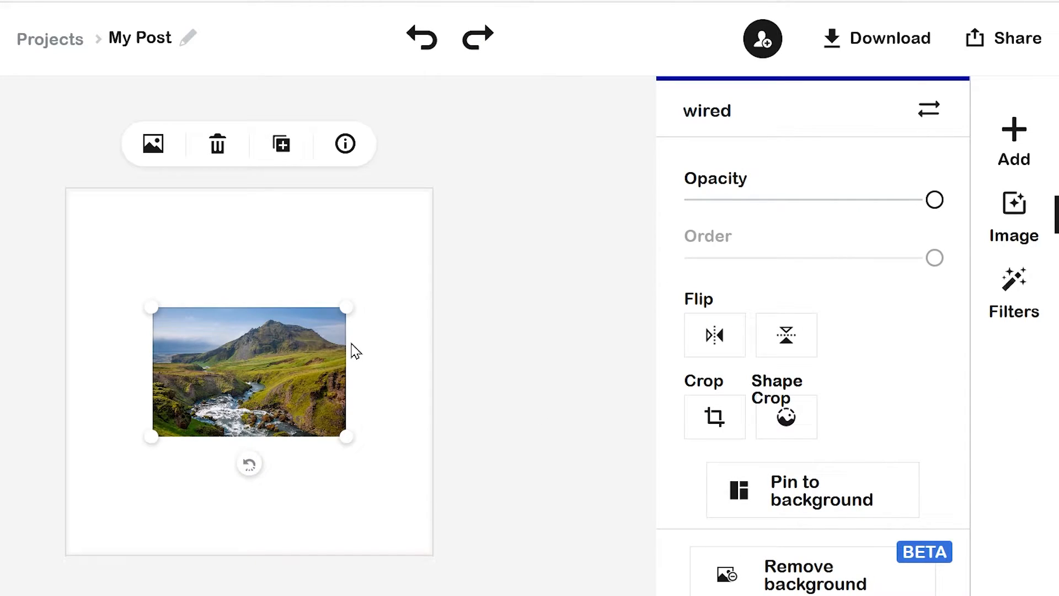
{"action": "key", "text": "Delete"}
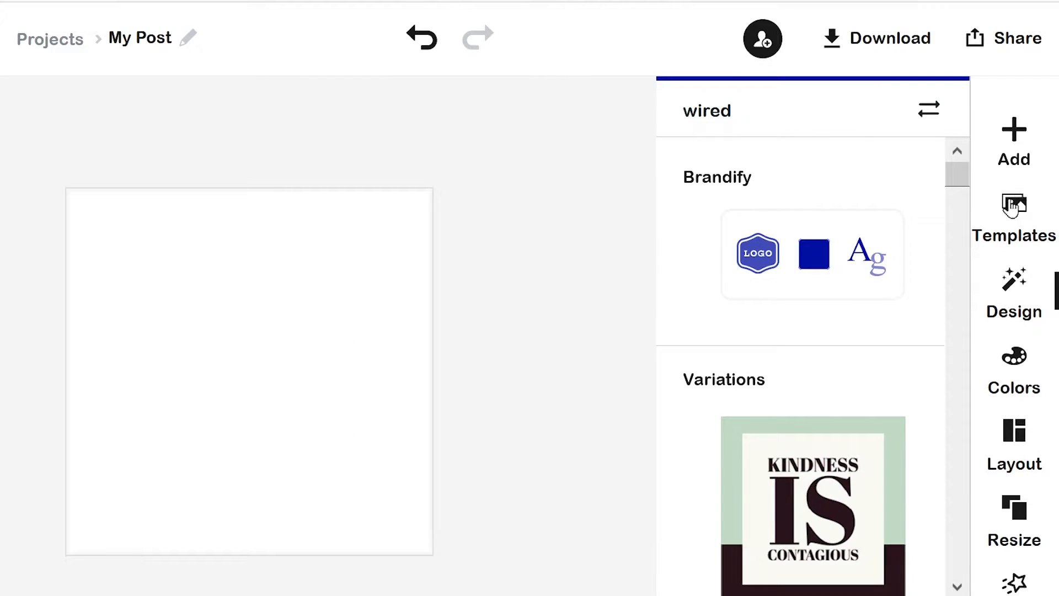
- Search the free photos for "book" and add the photo of stacked old books as a freely movable image
{"action": "left_click", "coordinate": [1016, 135]}
{"action": "left_click", "coordinate": [746, 142]}
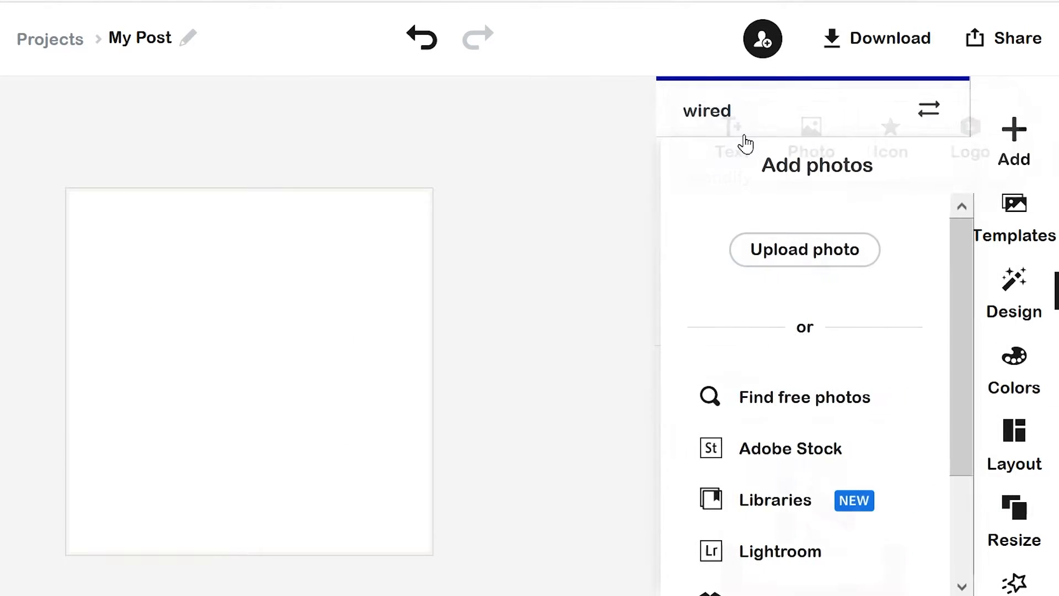
{"action": "left_click", "coordinate": [802, 405]}
{"action": "mouse_move", "coordinate": [954, 348]}
{"action": "left_mouse_down"}
{"action": "mouse_move", "coordinate": [954, 469]}
{"action": "mouse_move", "coordinate": [955, 359]}
{"action": "left_mouse_up"}
{"action": "double_click", "coordinate": [772, 209]}
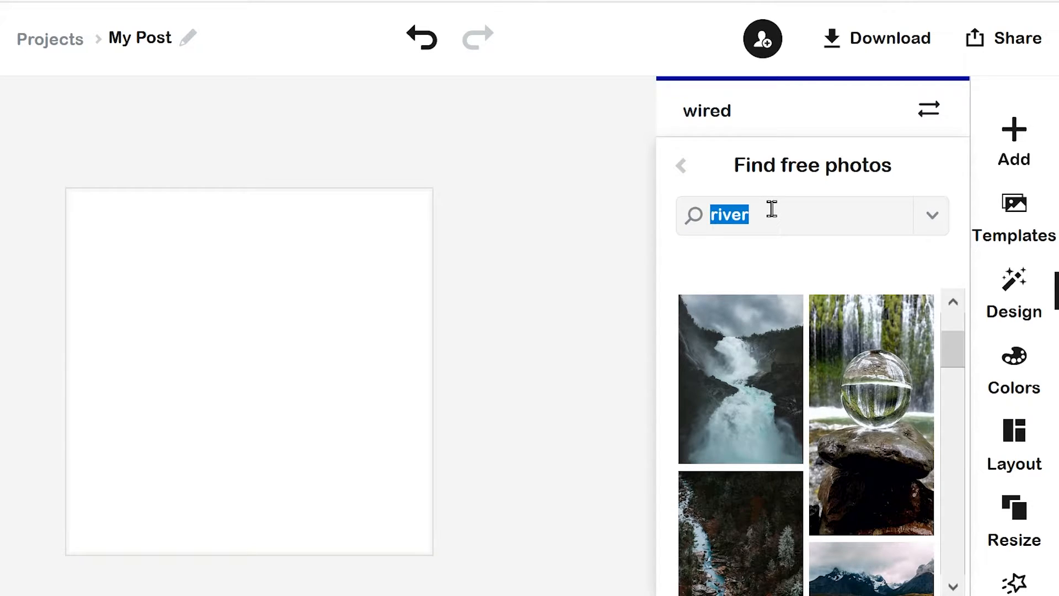
{"action": "type", "text": "book"}
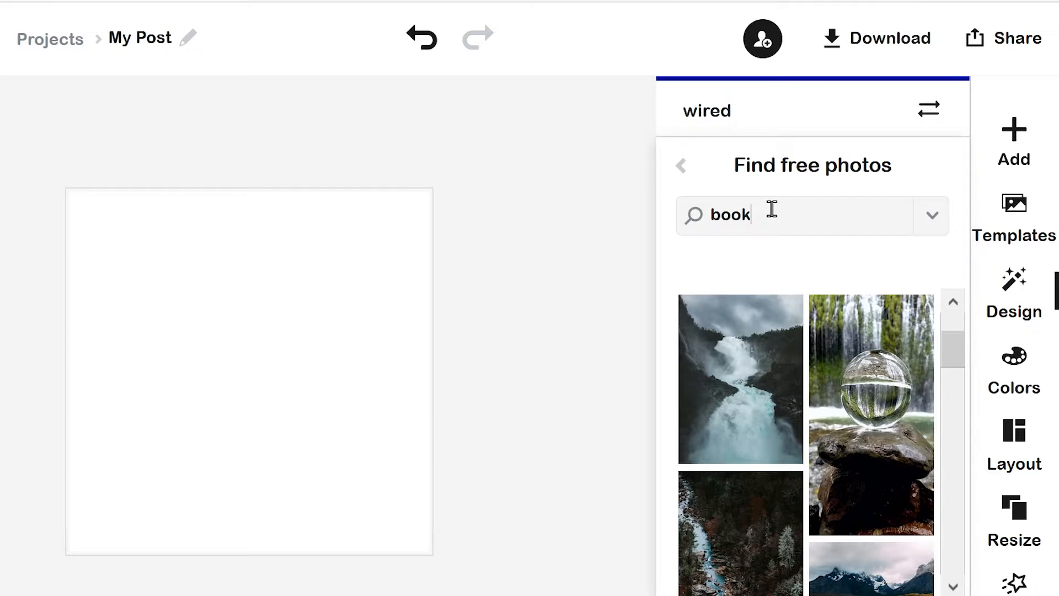
{"action": "key", "text": "Return"}
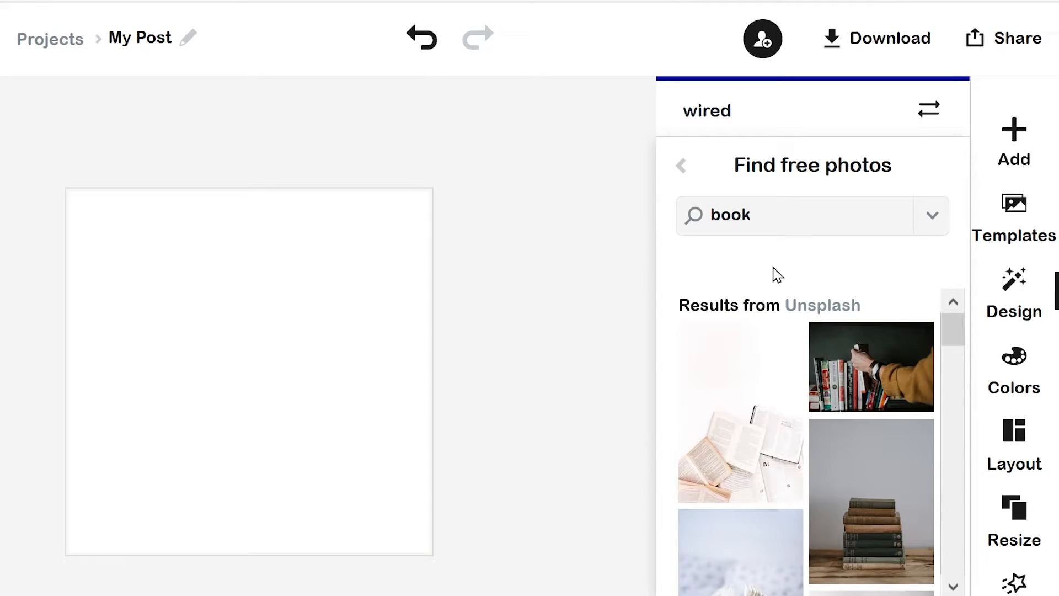
{"action": "left_click", "coordinate": [862, 491]}
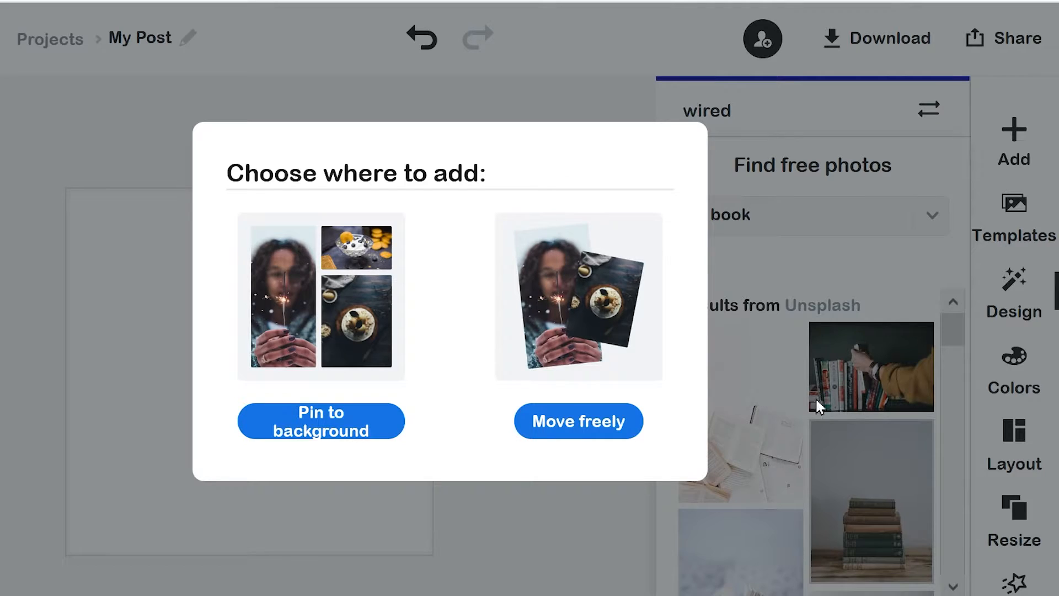
{"action": "left_click", "coordinate": [576, 430]}
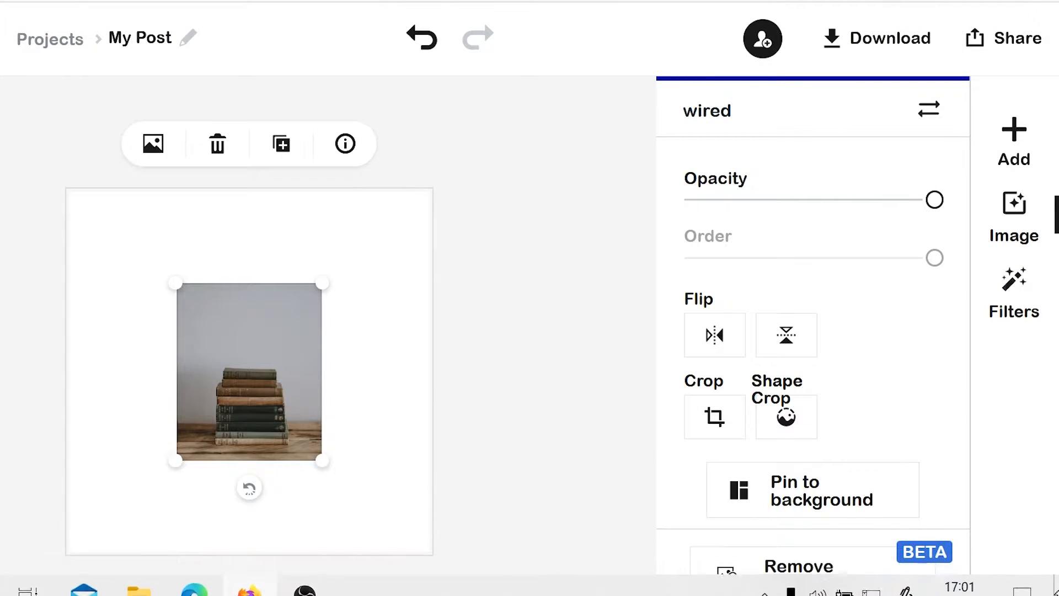
- Try removing the background of the stacked books photo, and delete it from the canvas
{"action": "left_click", "coordinate": [789, 574]}
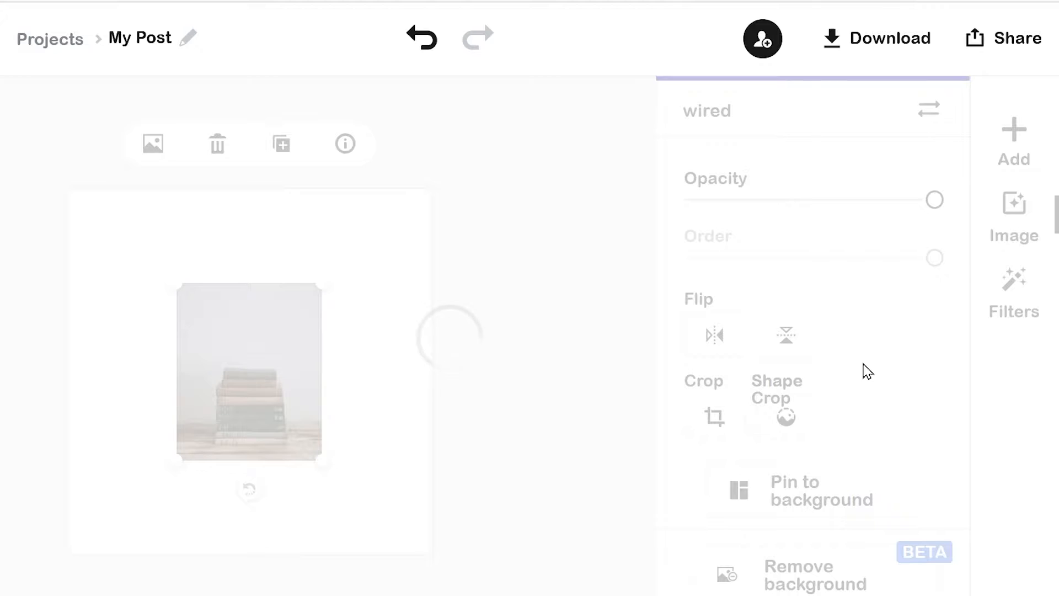
{"action": "mouse_move", "coordinate": [246, 398]}
{"action": "left_mouse_down"}
{"action": "mouse_move", "coordinate": [242, 329]}
{"action": "mouse_move", "coordinate": [249, 394]}
{"action": "left_mouse_up"}
{"action": "key", "text": "Delete"}
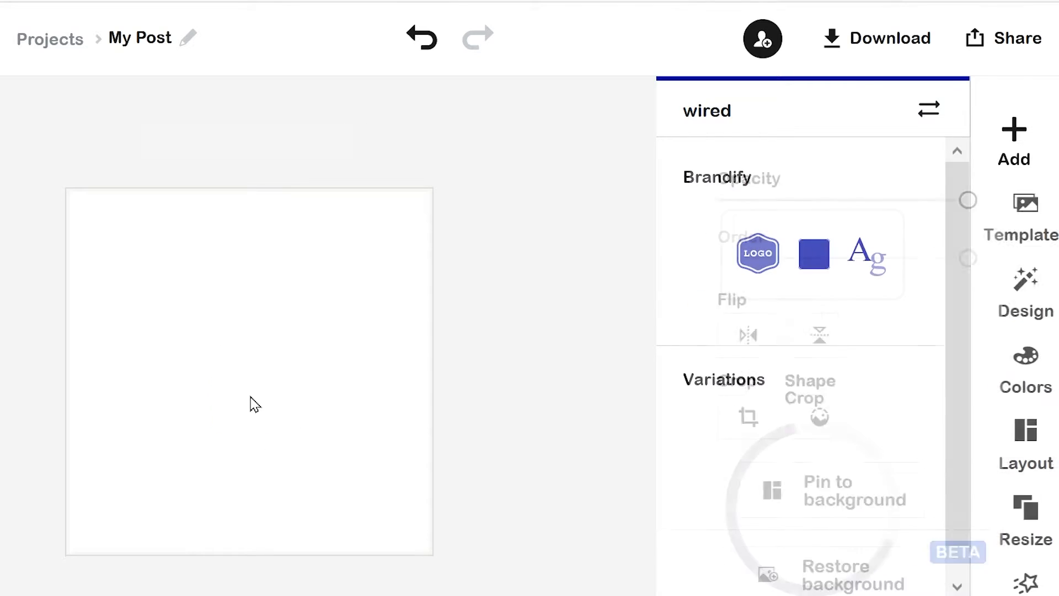
- Search the free photos for "apple" and add the photo of a halved and a whole apple on red as a freely movable image
{"action": "left_click", "coordinate": [1013, 141]}
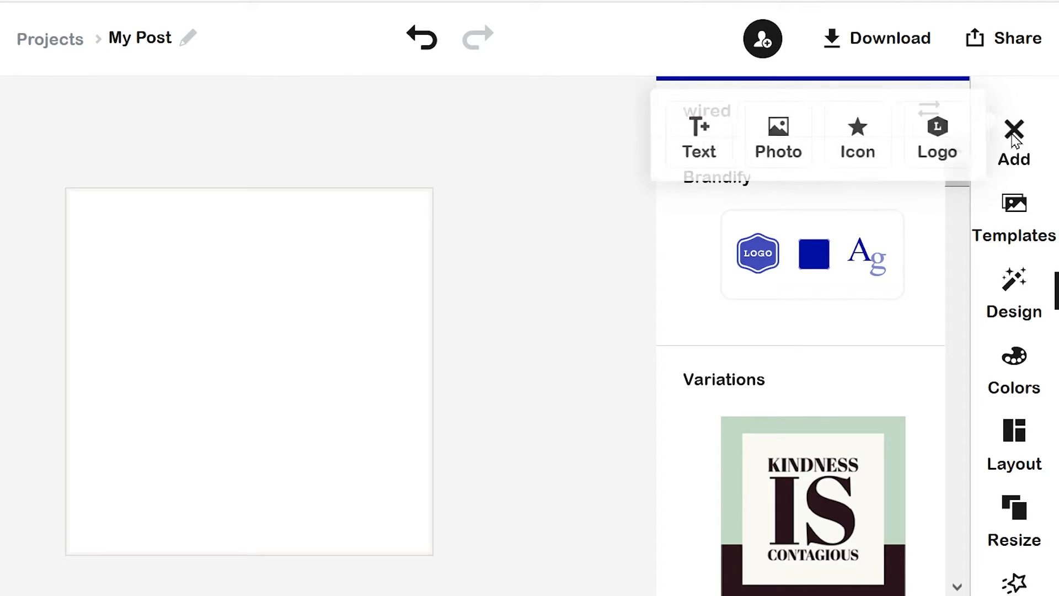
{"action": "left_click", "coordinate": [782, 155]}
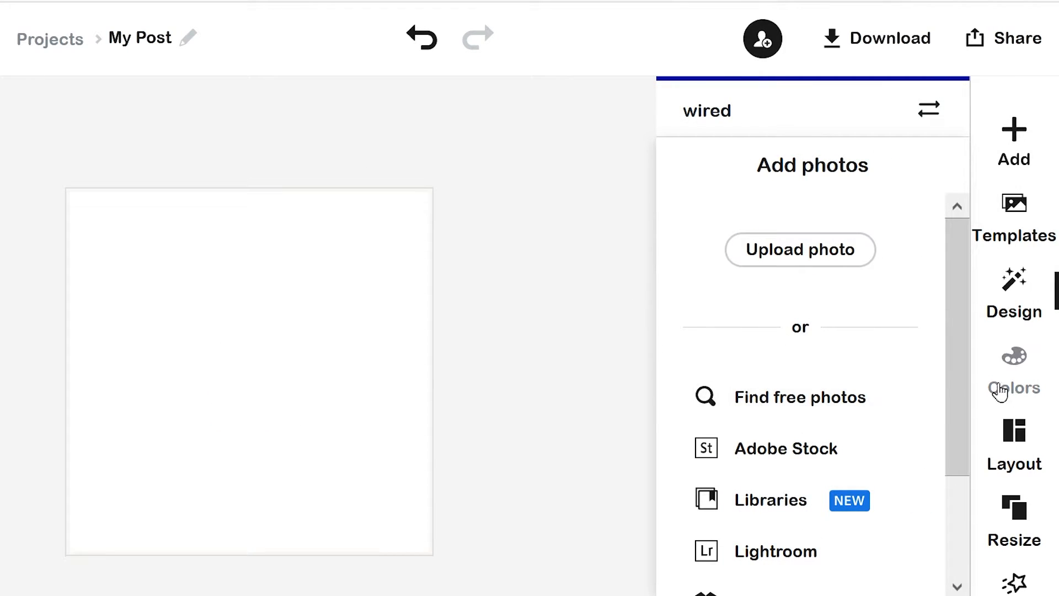
{"action": "left_click", "coordinate": [805, 401]}
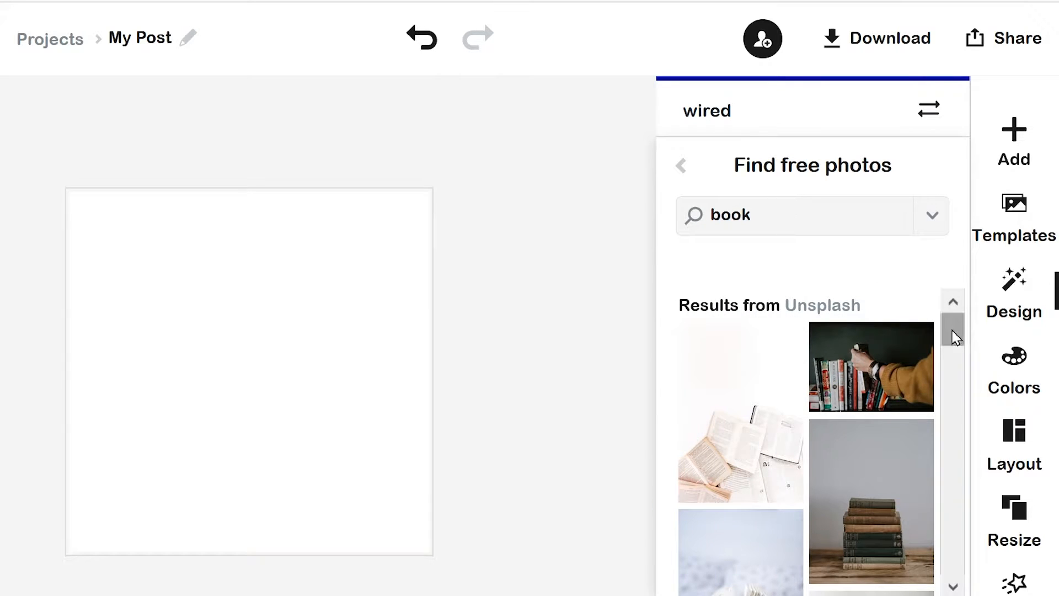
{"action": "left_click_drag", "start_coordinate": [954, 335], "coordinate": [942, 272]}
{"action": "double_click", "coordinate": [753, 208]}
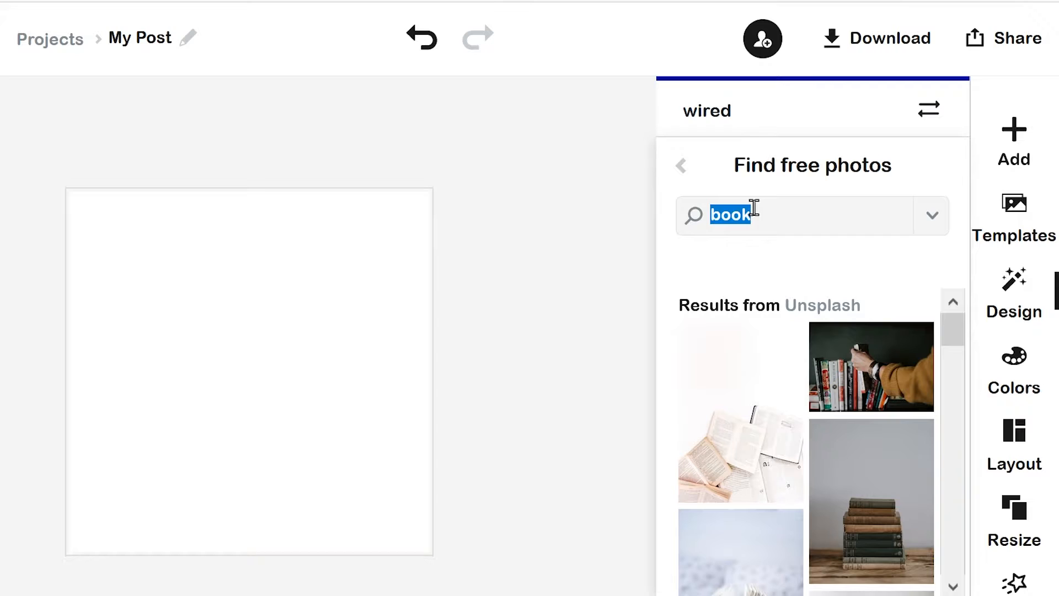
{"action": "type", "text": "apple"}
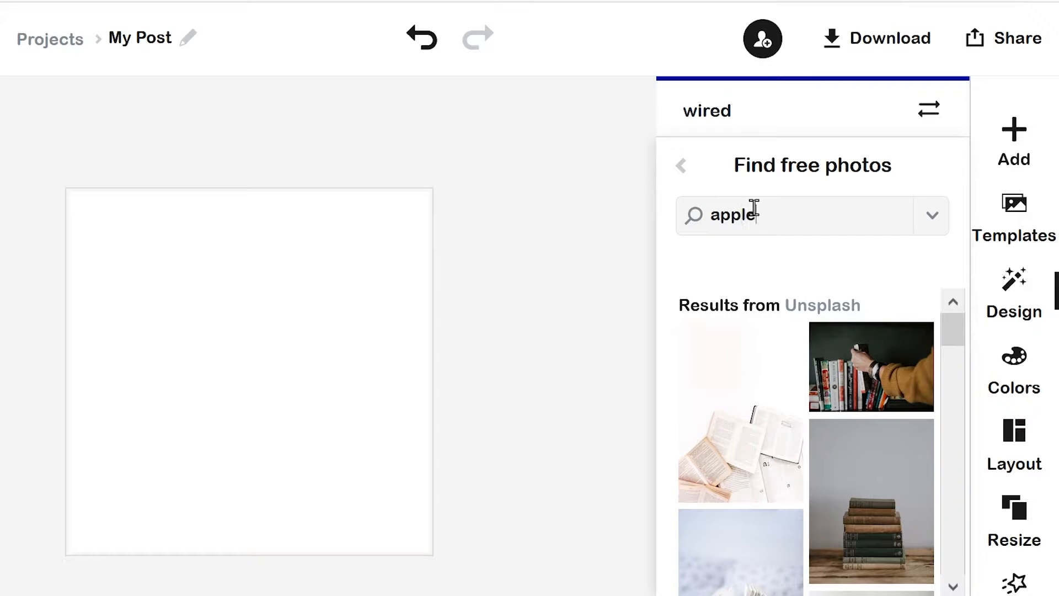
{"action": "key", "text": "Return"}
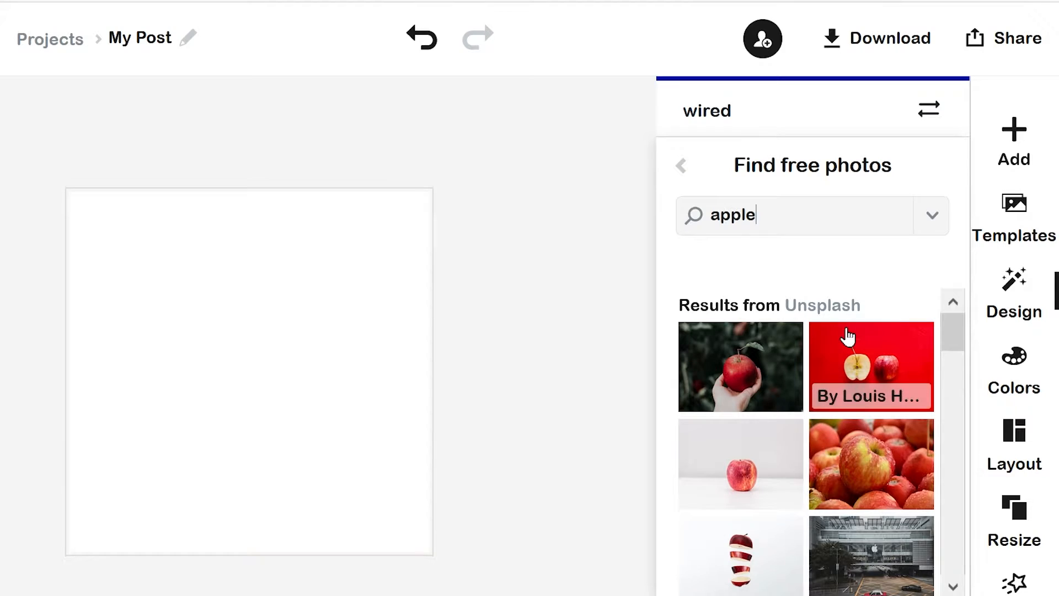
{"action": "scroll", "coordinate": [847, 334], "scroll_direction": "down", "scroll_amount": 4}
{"action": "scroll", "coordinate": [846, 337], "scroll_direction": "up", "scroll_amount": 5}
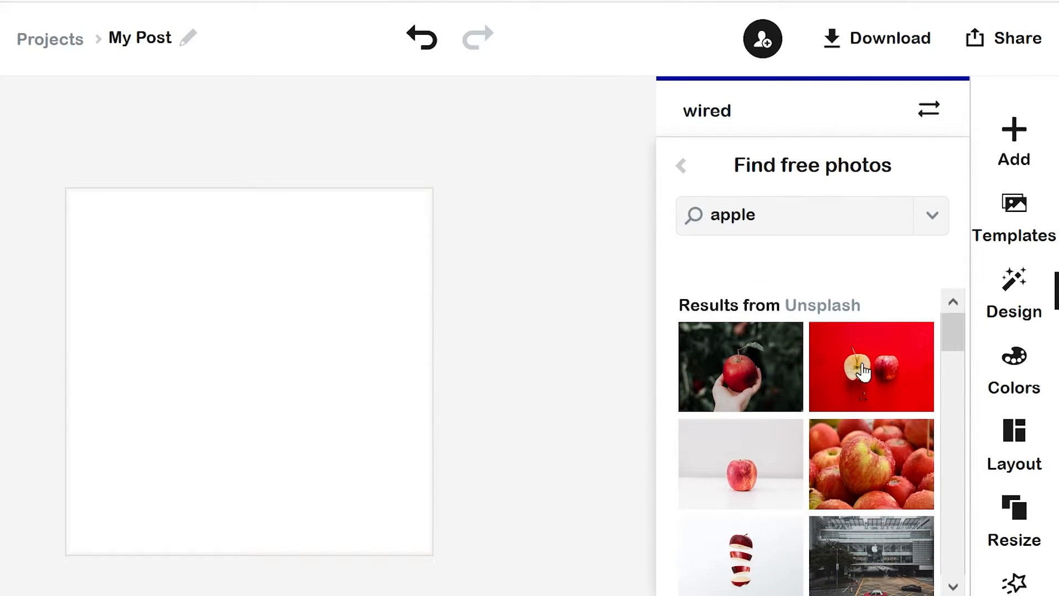
{"action": "left_click", "coordinate": [871, 384]}
{"action": "left_click", "coordinate": [582, 421]}
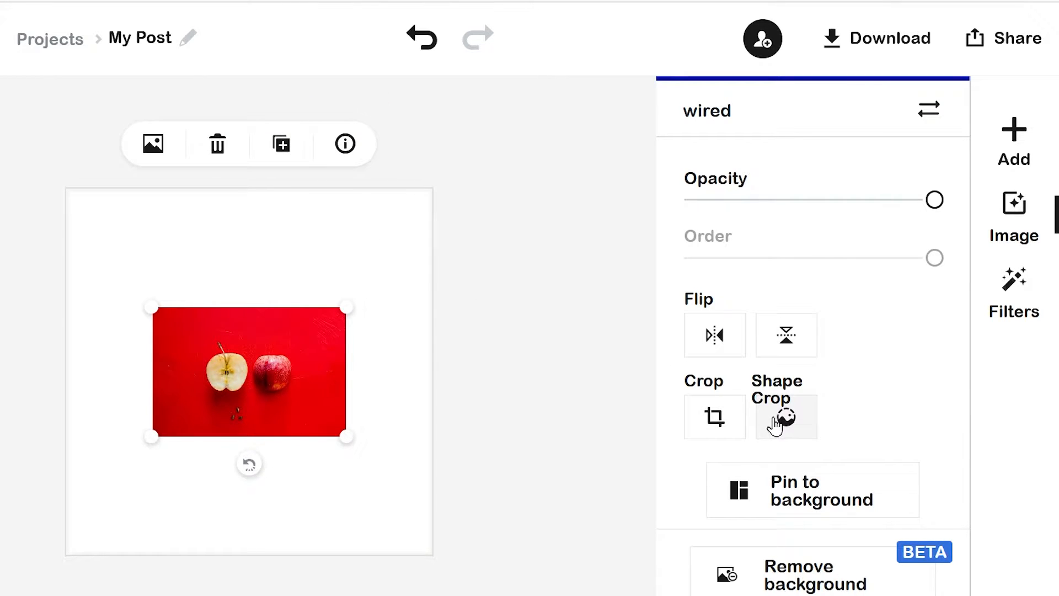
- Scale up the apple photo inside its crop frame so that the two apples fill the frame
{"action": "left_click", "coordinate": [716, 426]}
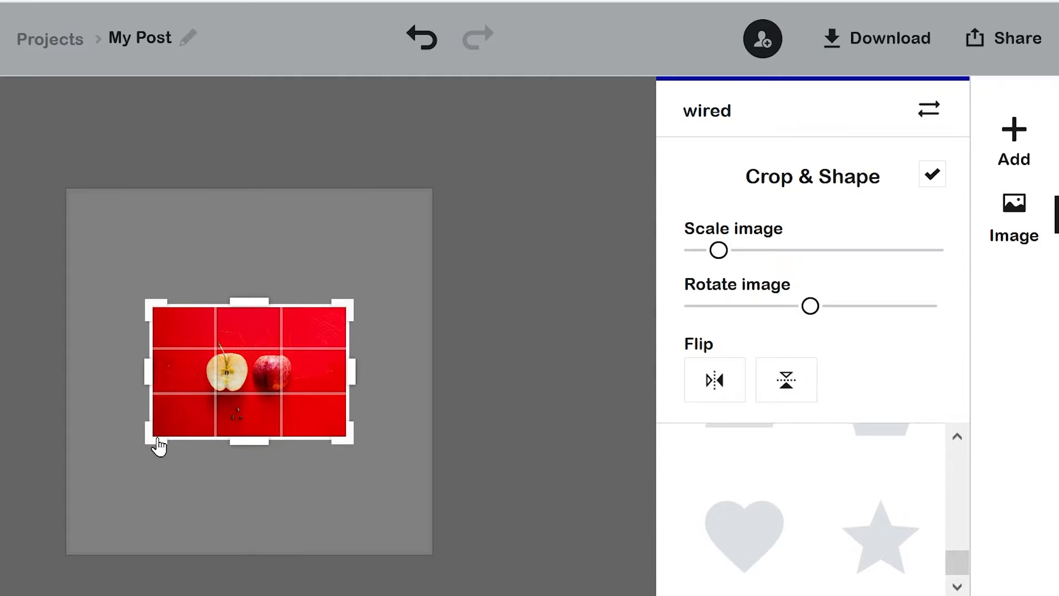
{"action": "left_click_drag", "start_coordinate": [151, 442], "coordinate": [167, 487]}
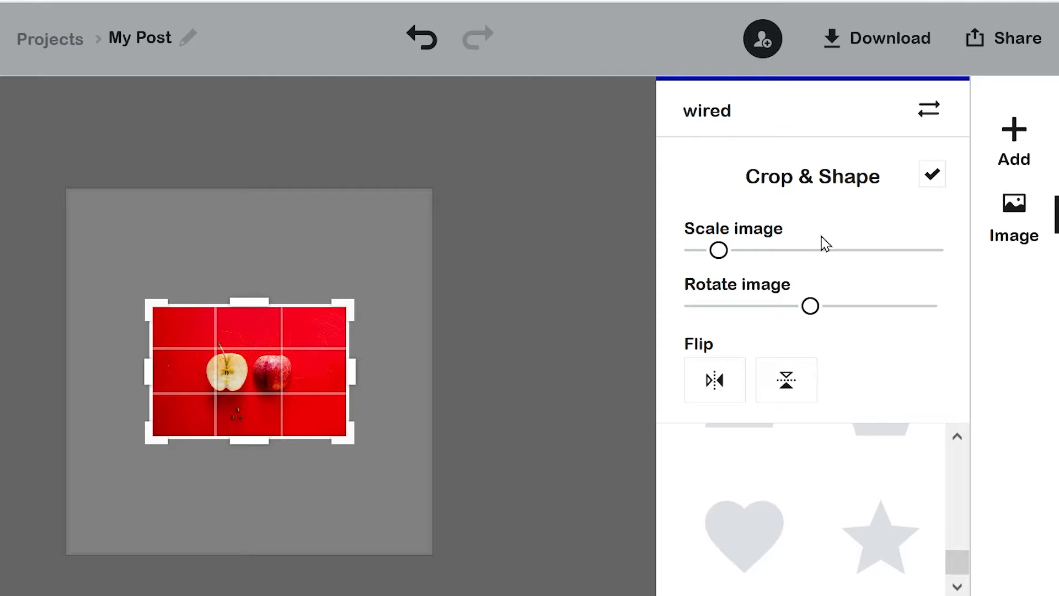
{"action": "left_click_drag", "start_coordinate": [724, 253], "coordinate": [753, 252]}
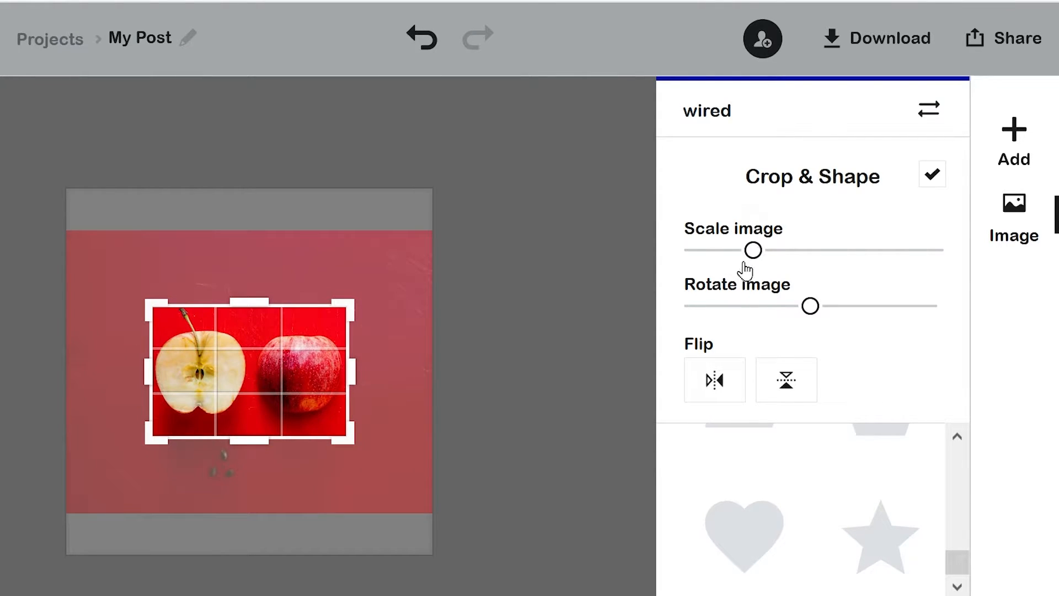
{"action": "left_click", "coordinate": [940, 177]}
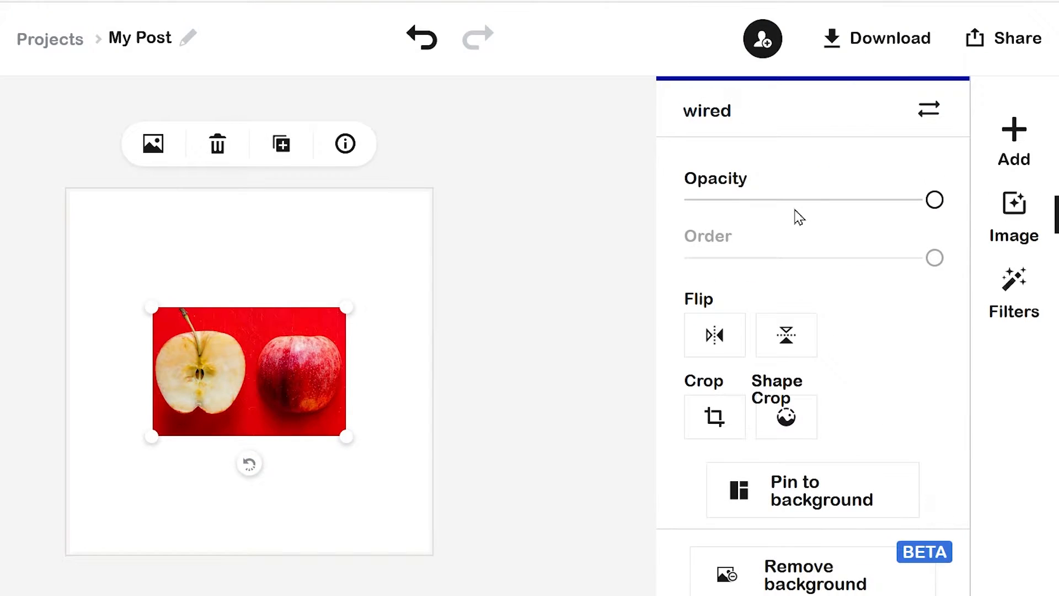
{"action": "mouse_move", "coordinate": [271, 342]}
{"action": "left_mouse_down"}
{"action": "mouse_move", "coordinate": [277, 276]}
{"action": "mouse_move", "coordinate": [274, 357]}
{"action": "mouse_move", "coordinate": [276, 345]}
{"action": "left_mouse_up"}
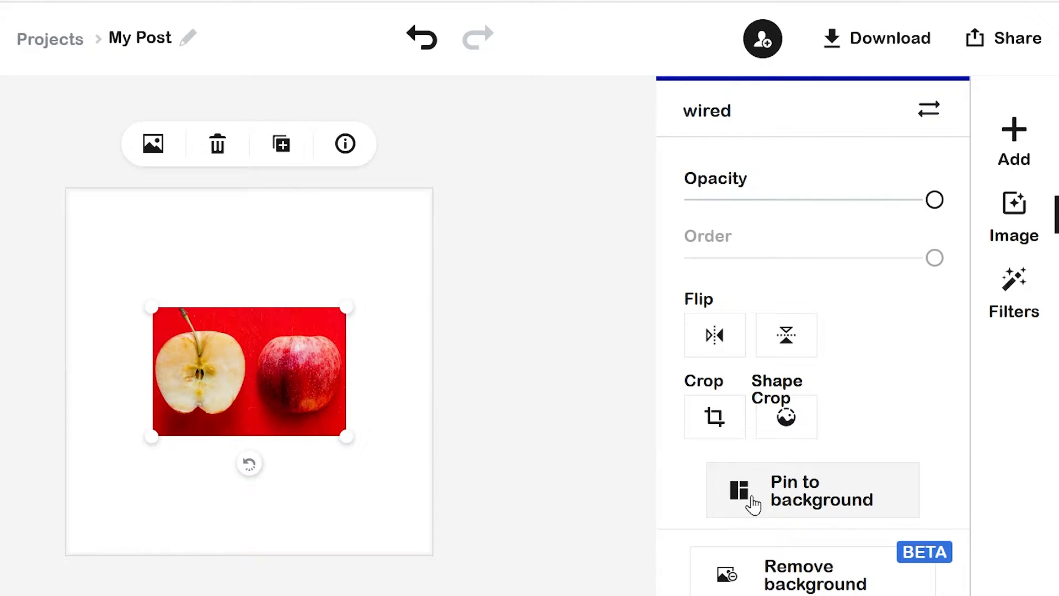
- Remove the red background from the apple photo and crop it to the halved apple
{"action": "left_click", "coordinate": [800, 577]}
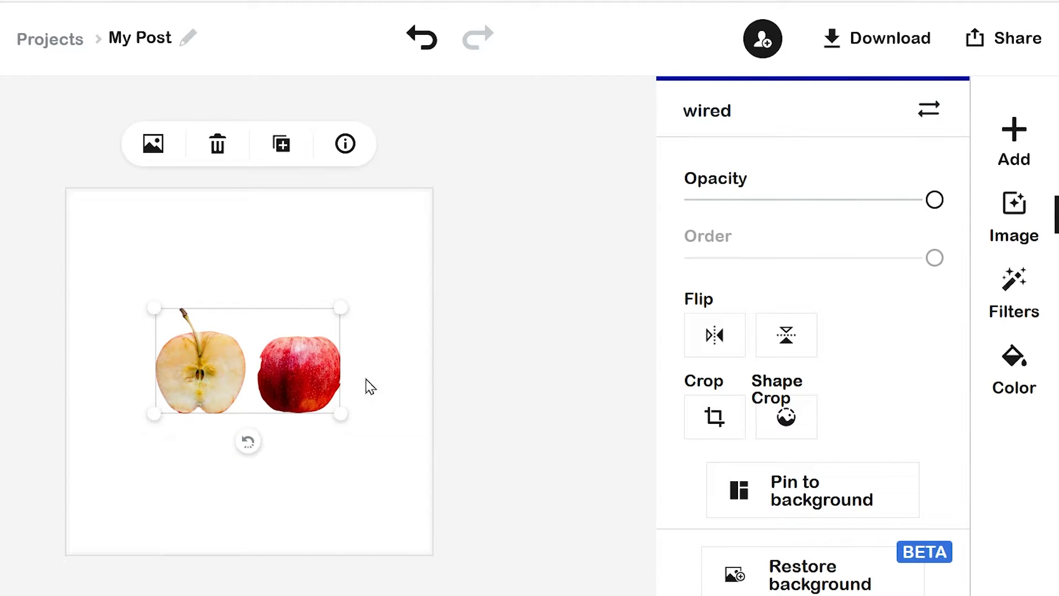
{"action": "left_click", "coordinate": [786, 417]}
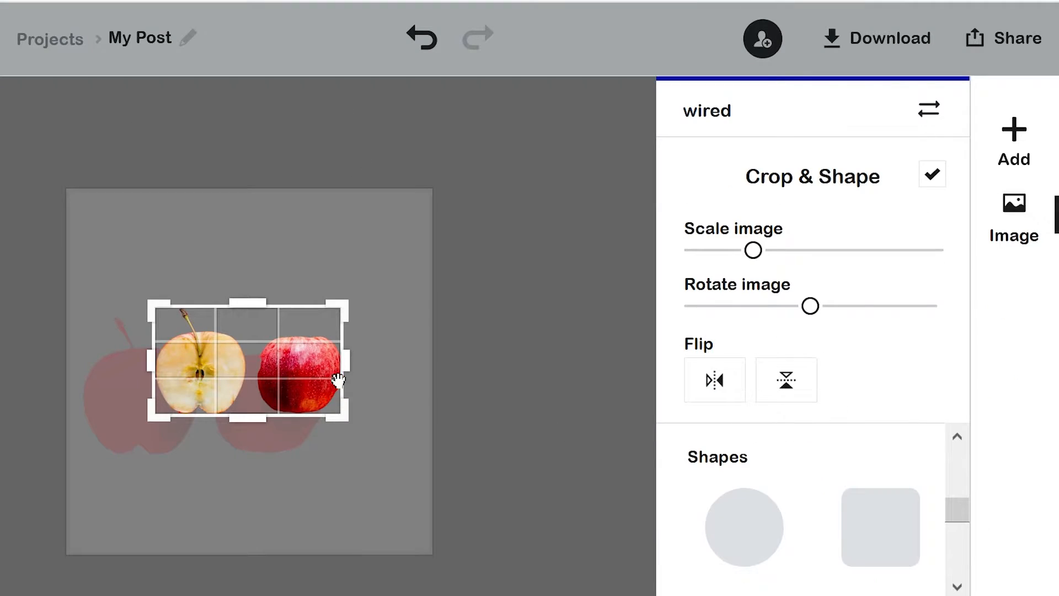
{"action": "left_click_drag", "start_coordinate": [347, 375], "coordinate": [255, 375]}
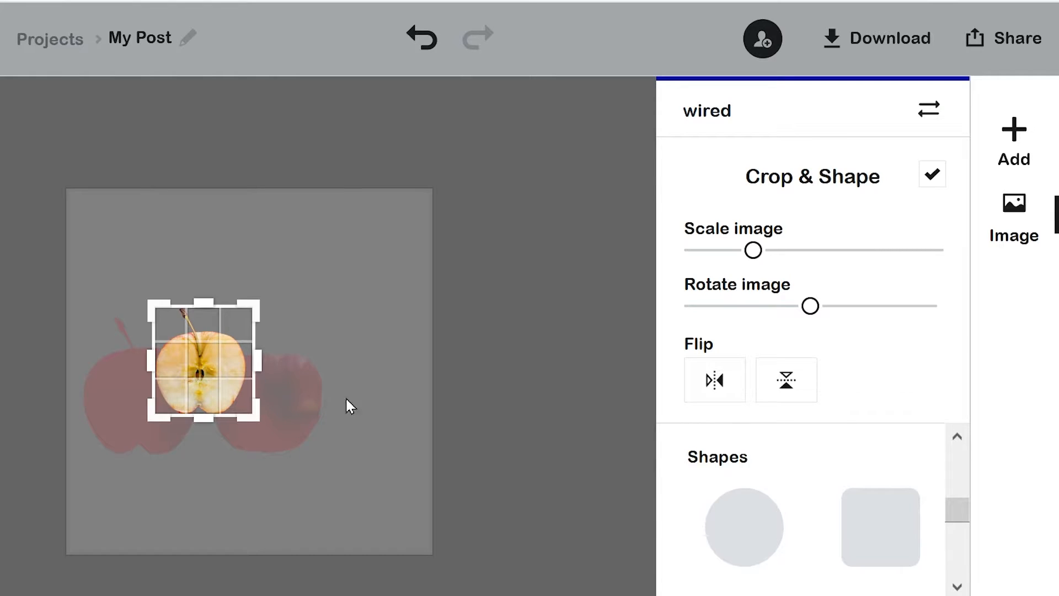
{"action": "left_click", "coordinate": [934, 177]}
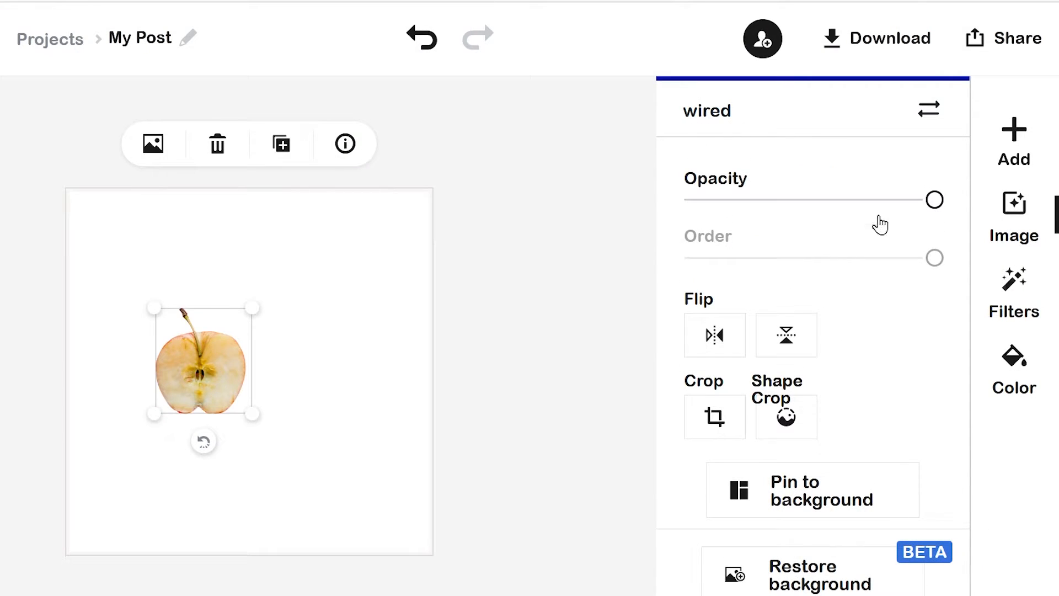
- Move the halved apple to the upper middle of the canvas and apply the Contrast filter to it
{"action": "left_click_drag", "start_coordinate": [218, 365], "coordinate": [294, 334]}
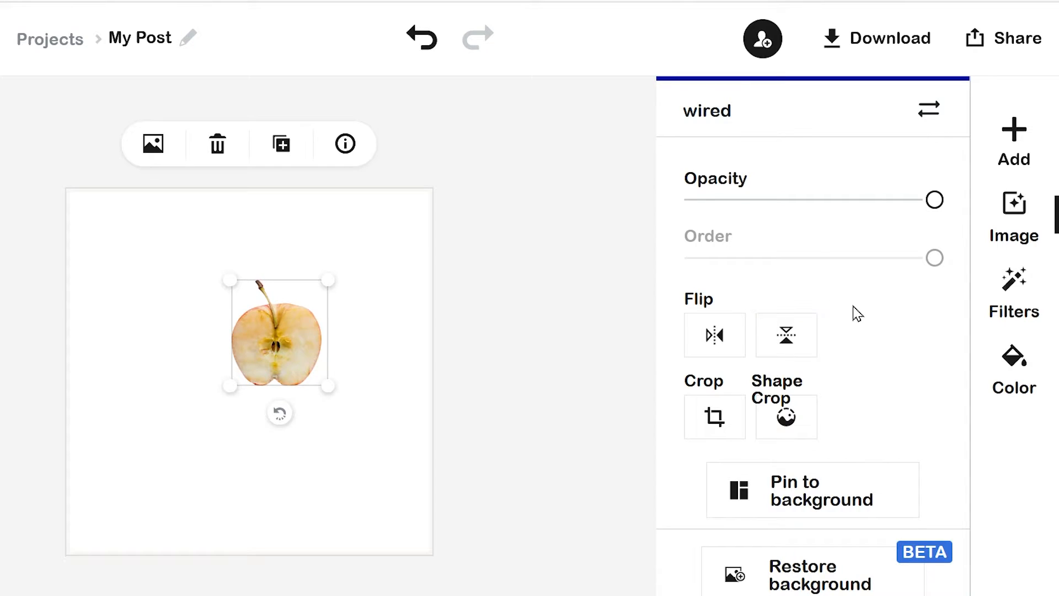
{"action": "left_click_drag", "start_coordinate": [279, 354], "coordinate": [232, 338]}
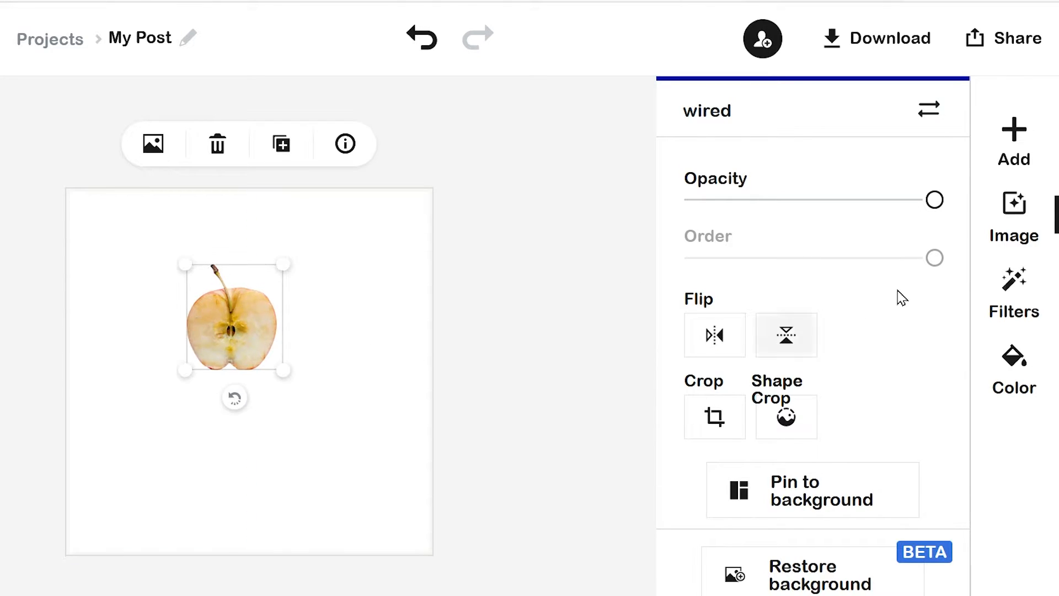
{"action": "left_click", "coordinate": [1014, 291]}
{"action": "left_click_drag", "start_coordinate": [958, 278], "coordinate": [952, 424]}
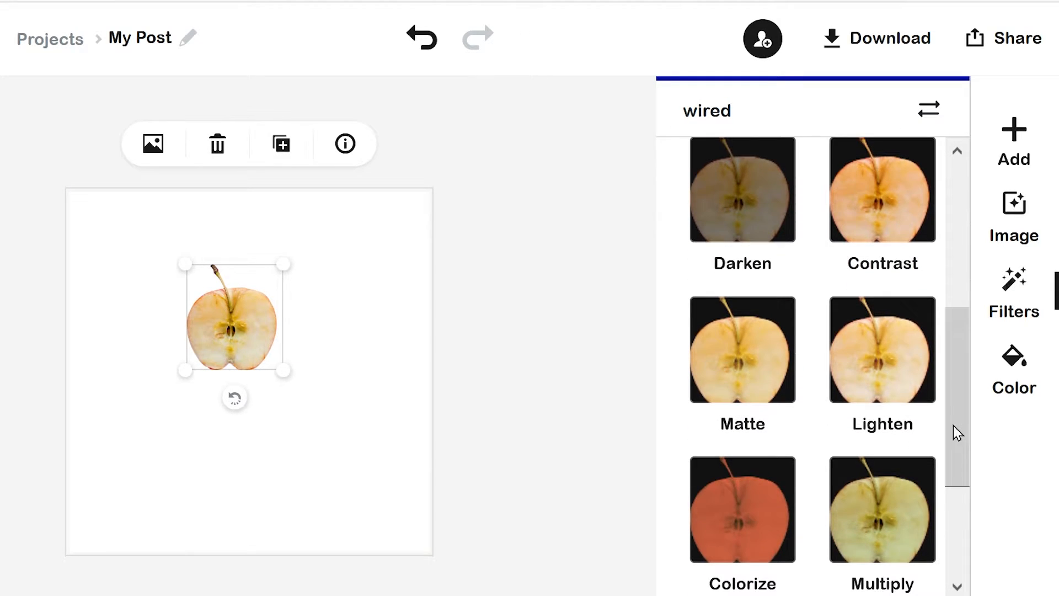
{"action": "left_click", "coordinate": [886, 197]}
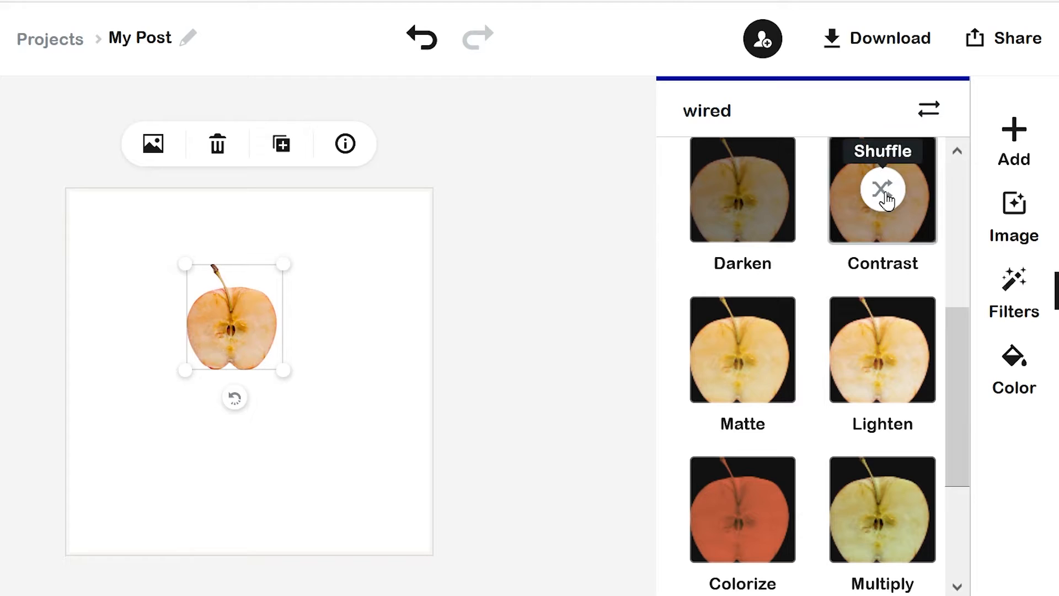
- Look through the remaining filters and the photo enhancement adjustments for the halved apple
{"action": "left_click_drag", "start_coordinate": [949, 338], "coordinate": [953, 446]}
{"action": "scroll", "coordinate": [936, 415], "scroll_direction": "up", "scroll_amount": 10}
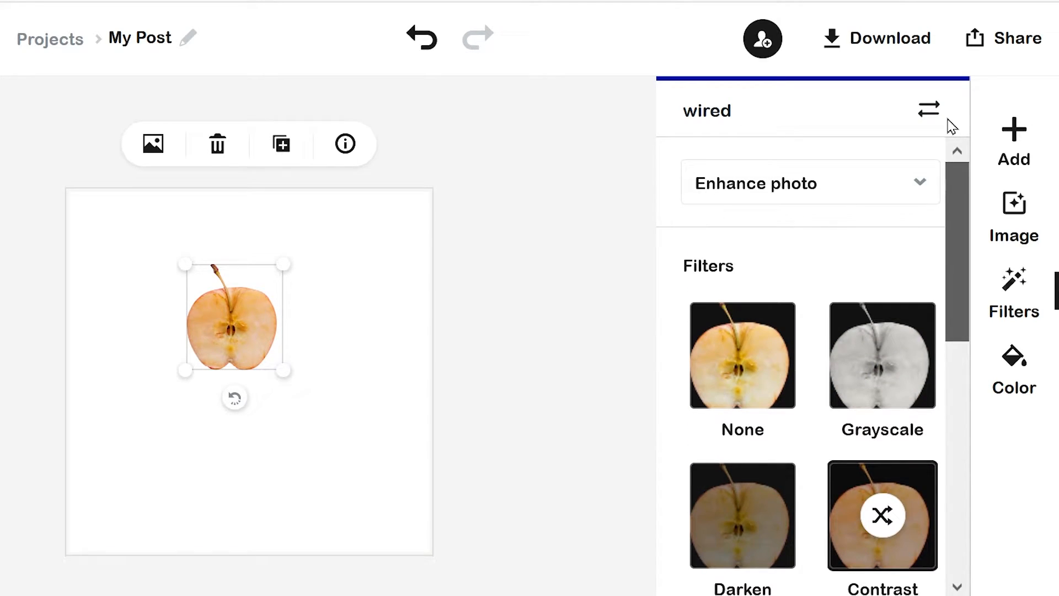
{"action": "left_click", "coordinate": [920, 191]}
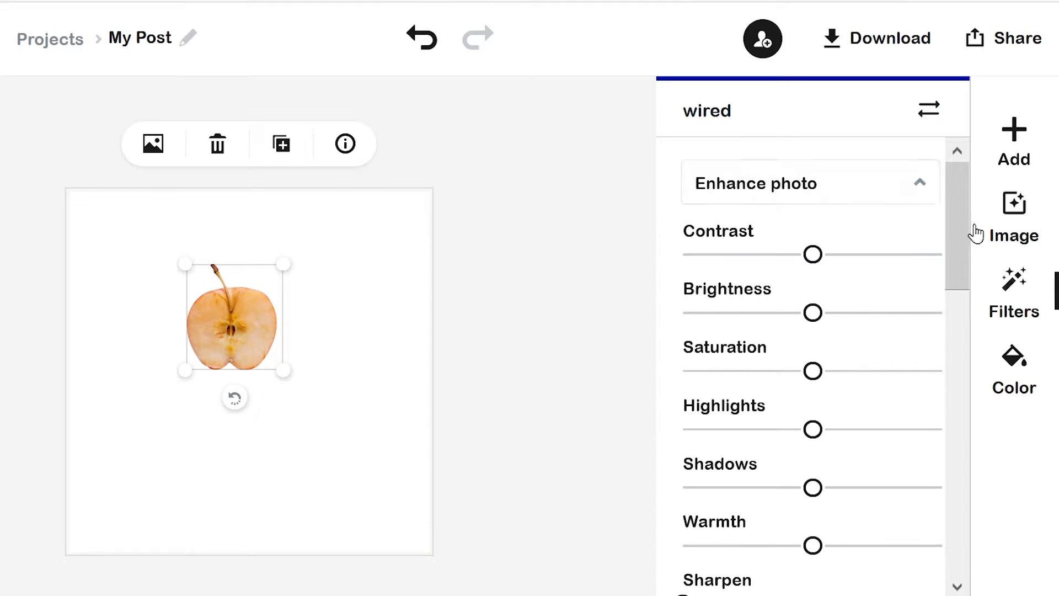
{"action": "left_click_drag", "start_coordinate": [955, 213], "coordinate": [954, 485]}
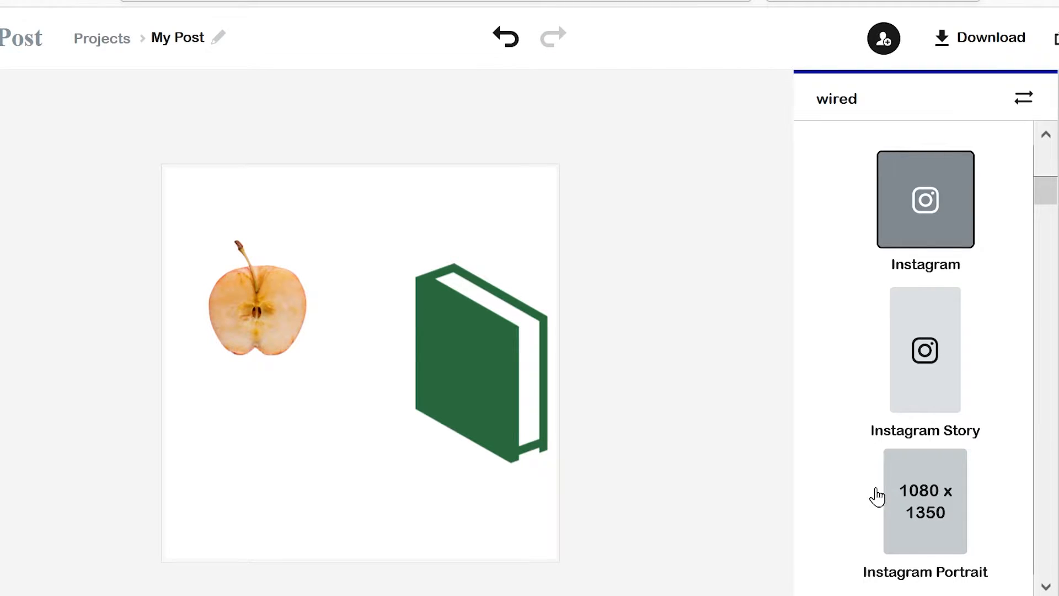
- Apply the Zoom photo animation to the post with the halved apple and check the available download formats
{"action": "key", "text": "ctrl+plus"}
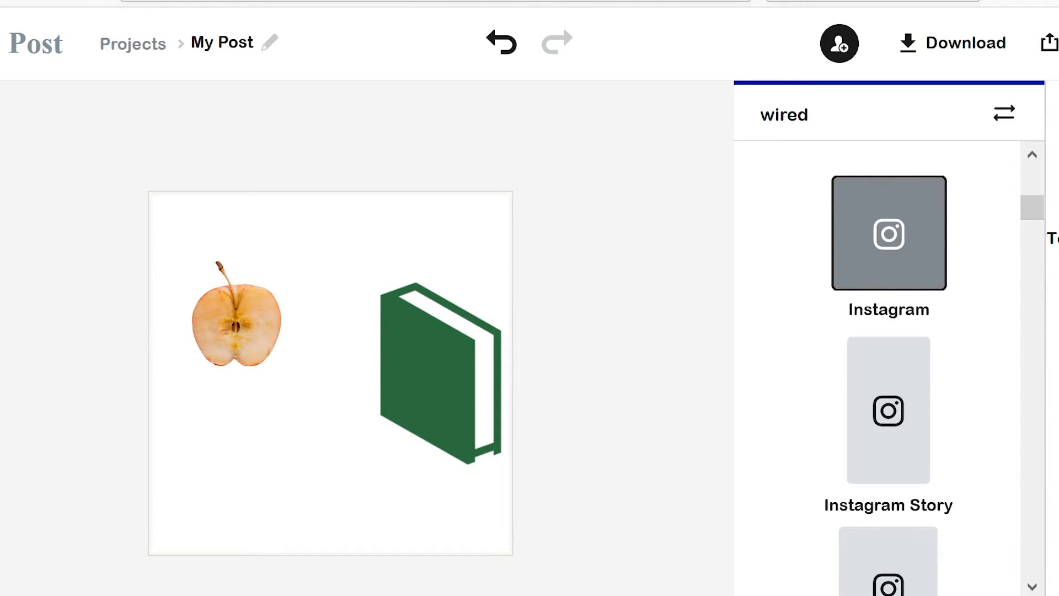
{"action": "left_click", "coordinate": [1053, 529]}
{"action": "left_click", "coordinate": [236, 329]}
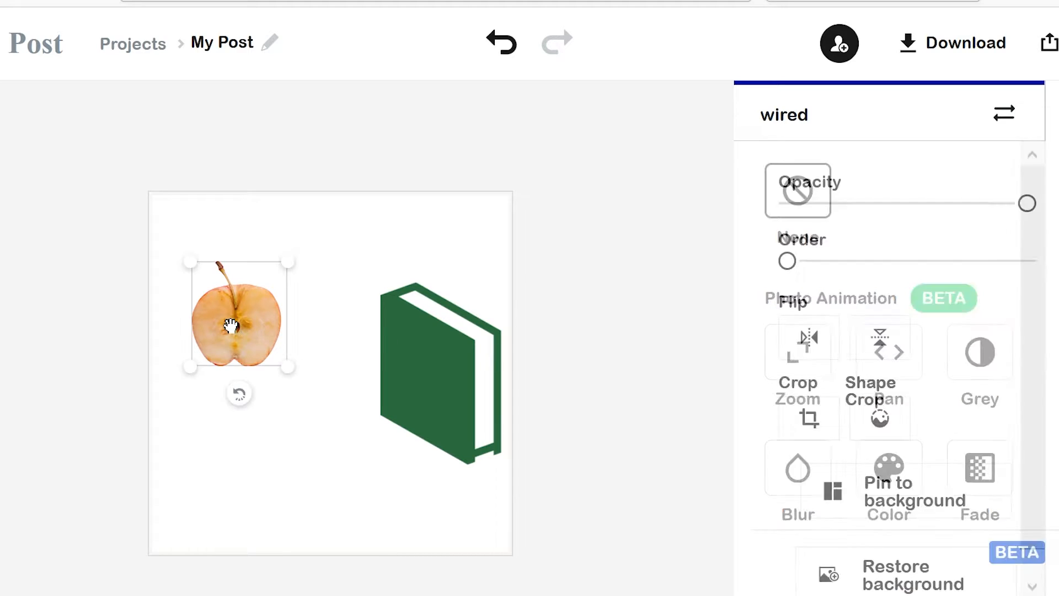
{"action": "left_click", "coordinate": [143, 326]}
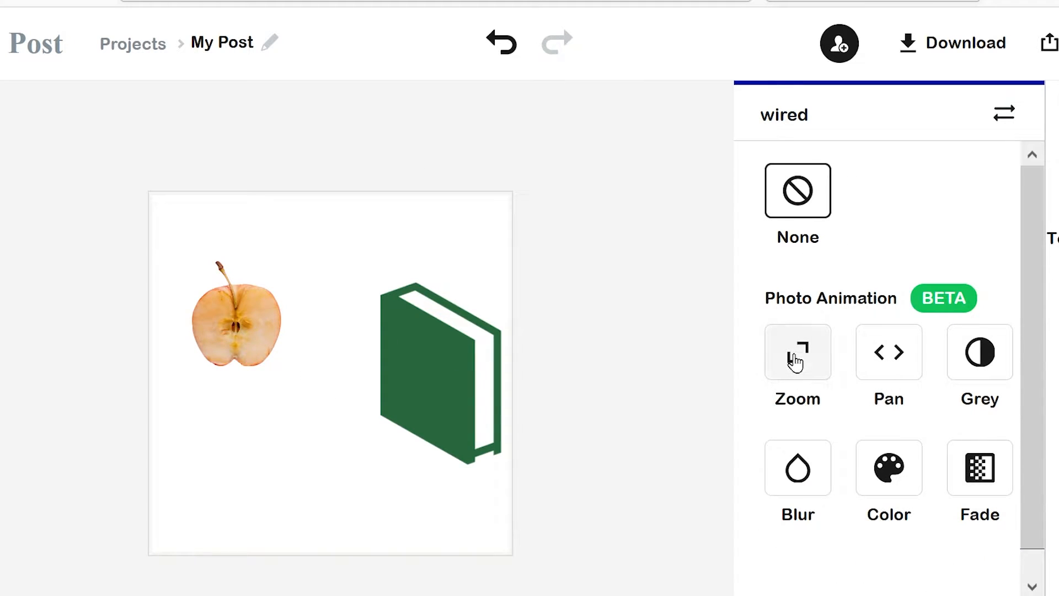
{"action": "left_click", "coordinate": [801, 360]}
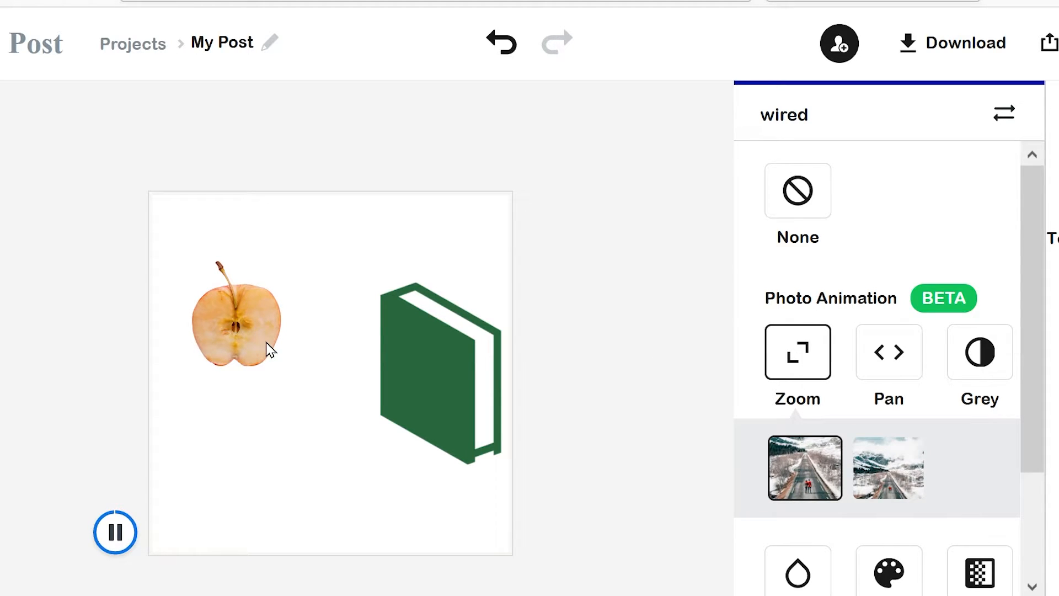
{"action": "mouse_move", "coordinate": [1034, 254]}
{"action": "left_mouse_down"}
{"action": "mouse_move", "coordinate": [1035, 360]}
{"action": "mouse_move", "coordinate": [1038, 273]}
{"action": "left_mouse_up"}
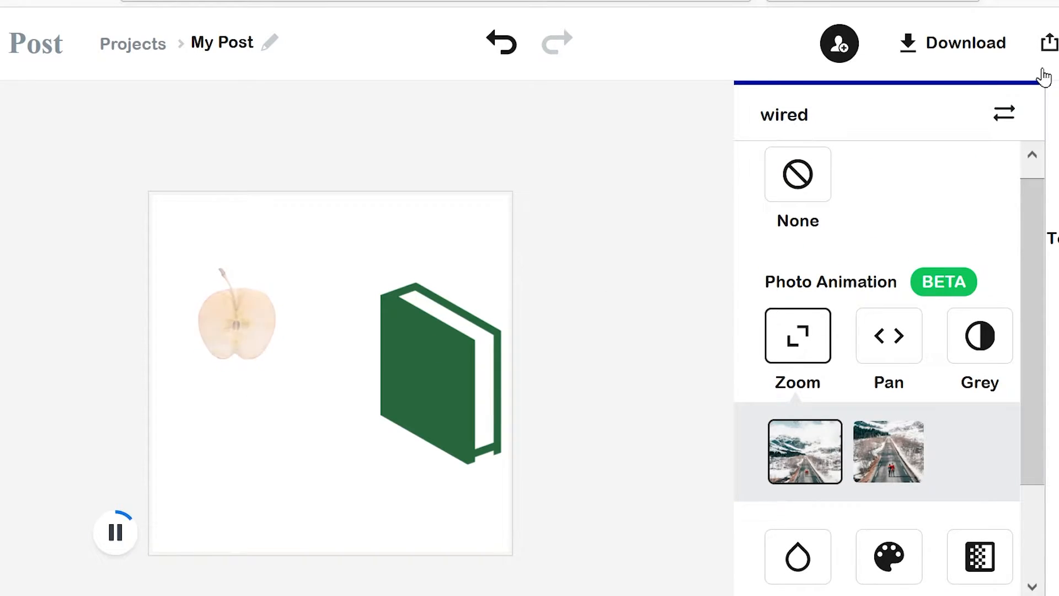
{"action": "left_click", "coordinate": [981, 50]}
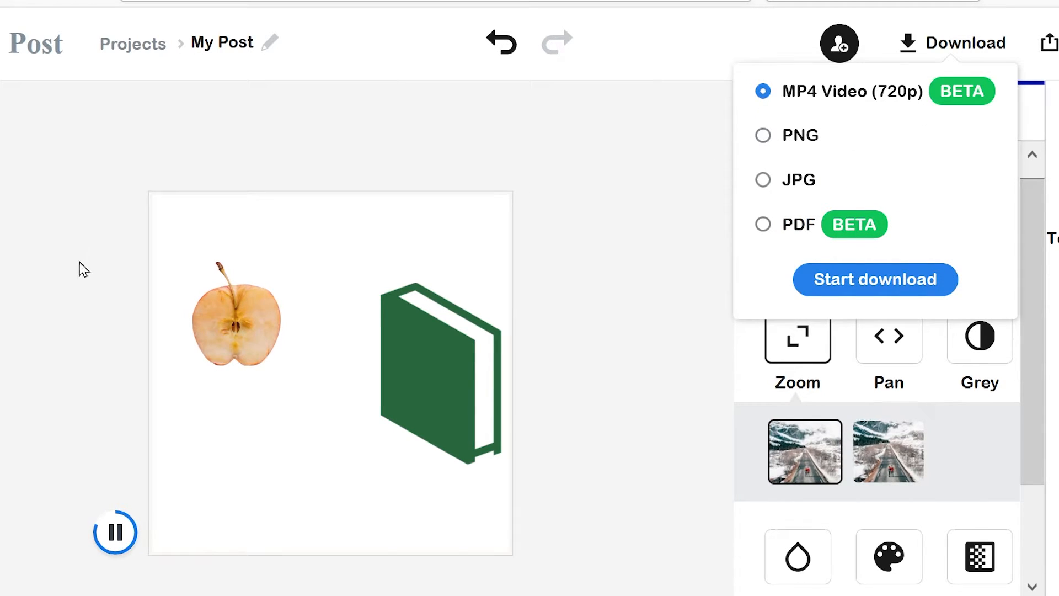
{"action": "left_click", "coordinate": [44, 210]}
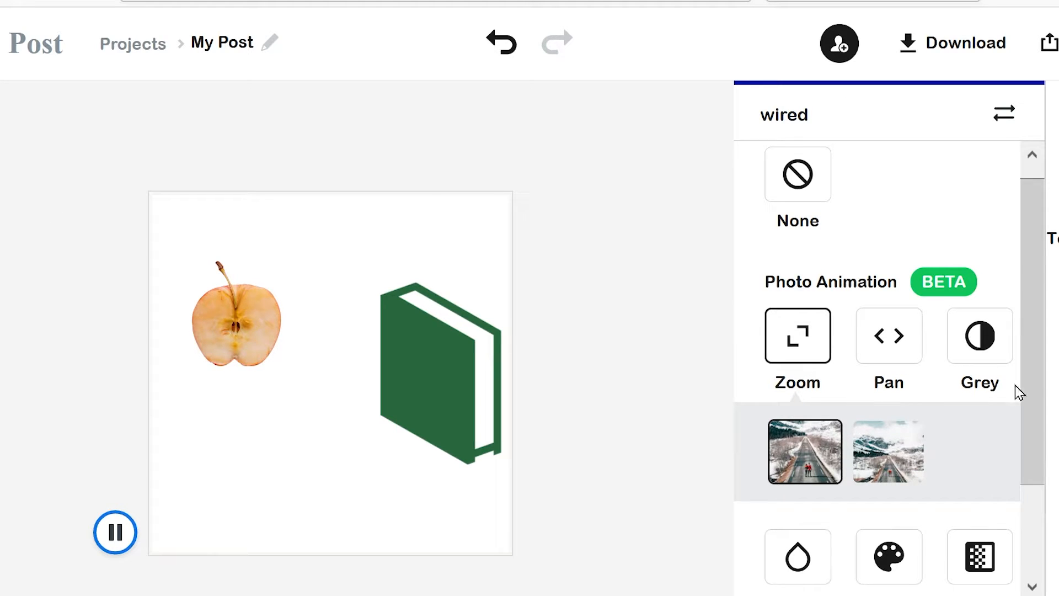
- Preview the Blur, Color and Fade photo animations on the halved apple, using the suggested orange-red for Color
{"action": "left_click_drag", "start_coordinate": [1029, 390], "coordinate": [1033, 501]}
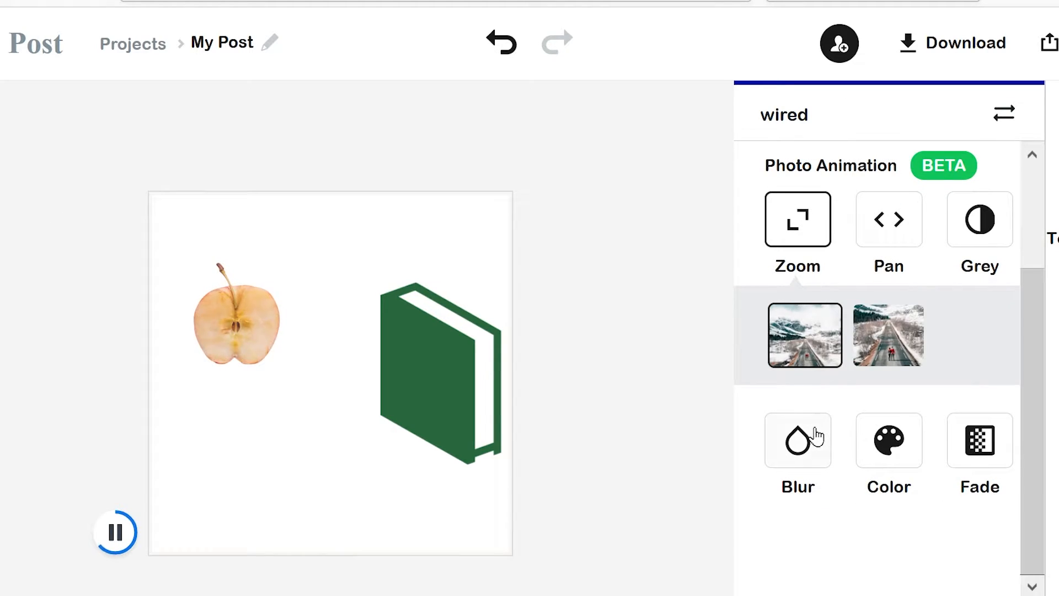
{"action": "left_click", "coordinate": [802, 461]}
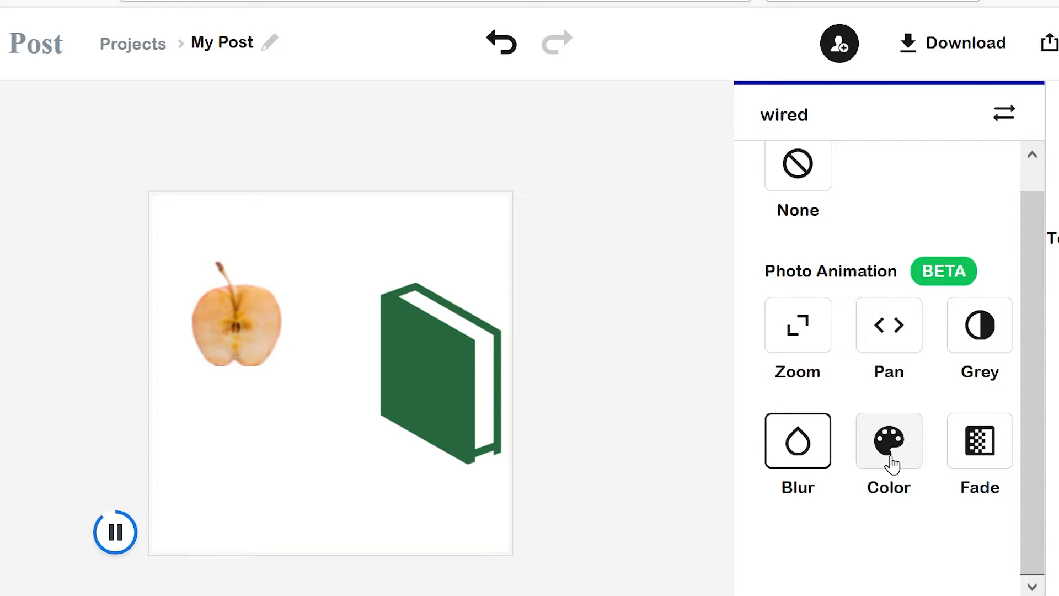
{"action": "left_click", "coordinate": [889, 461]}
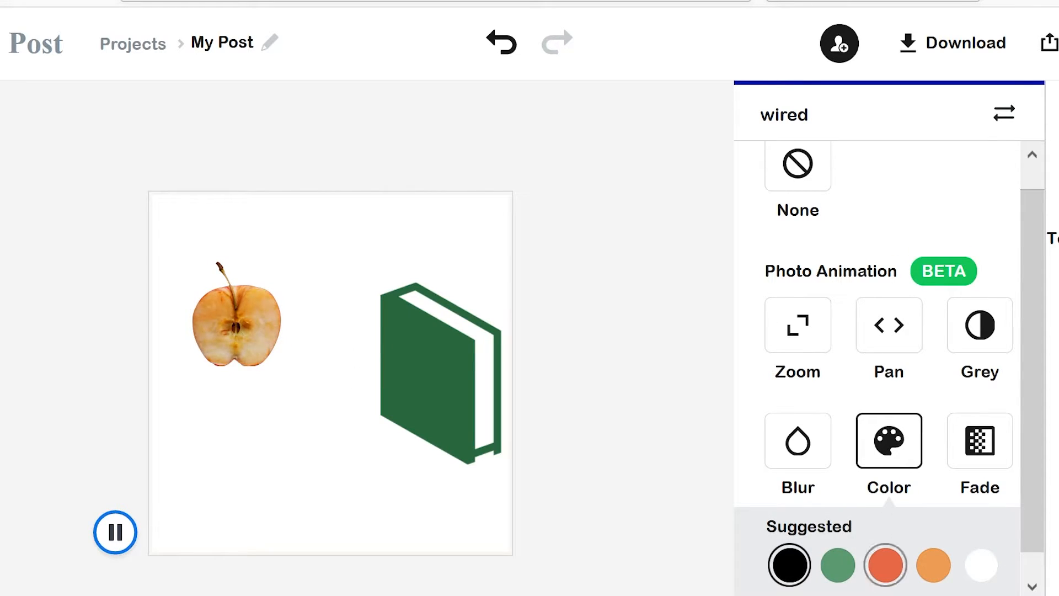
{"action": "left_click", "coordinate": [886, 566]}
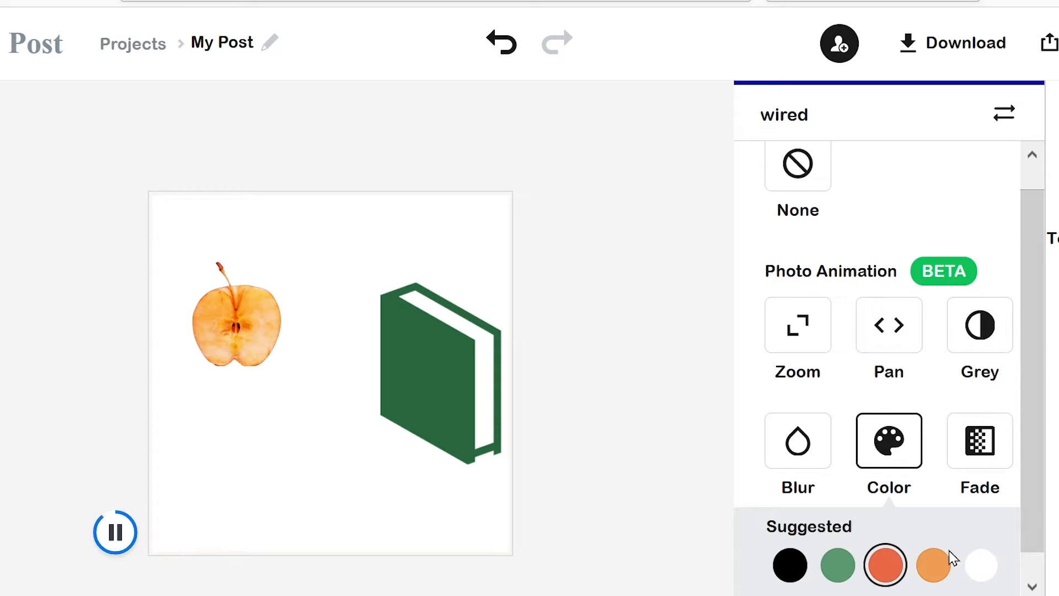
{"action": "left_click", "coordinate": [985, 447]}
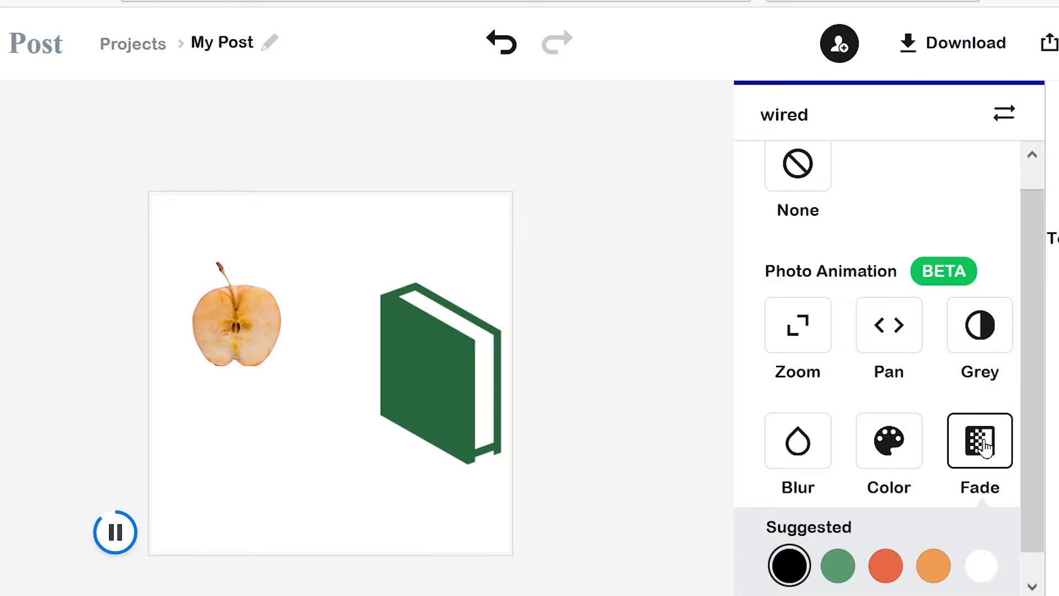
- Preview the Grey, Pan and Zoom photo animations, comparing both Zoom variants and returning to the first one
{"action": "left_click", "coordinate": [977, 333]}
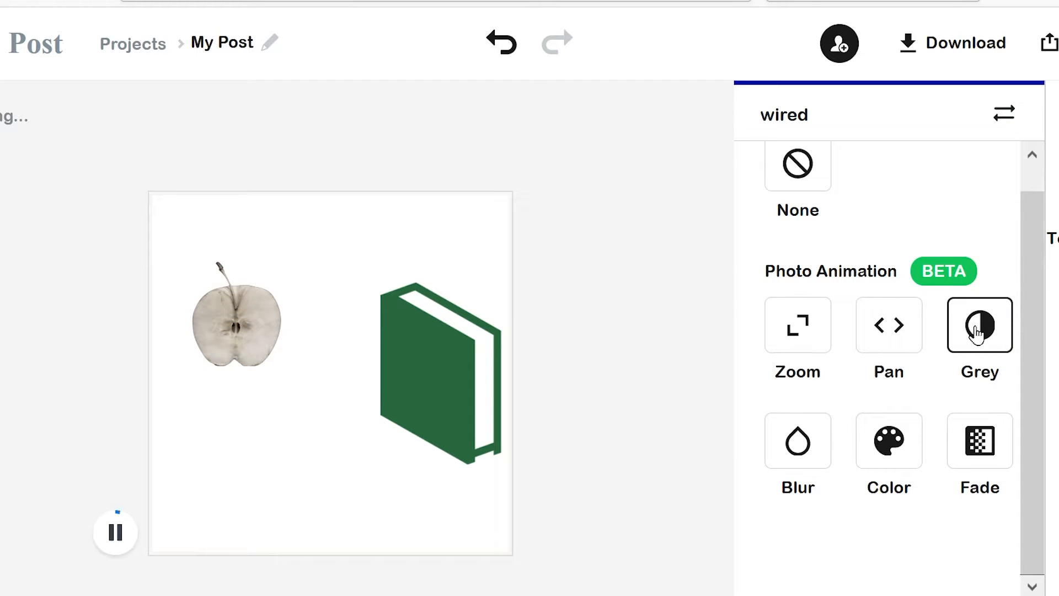
{"action": "left_click", "coordinate": [890, 339]}
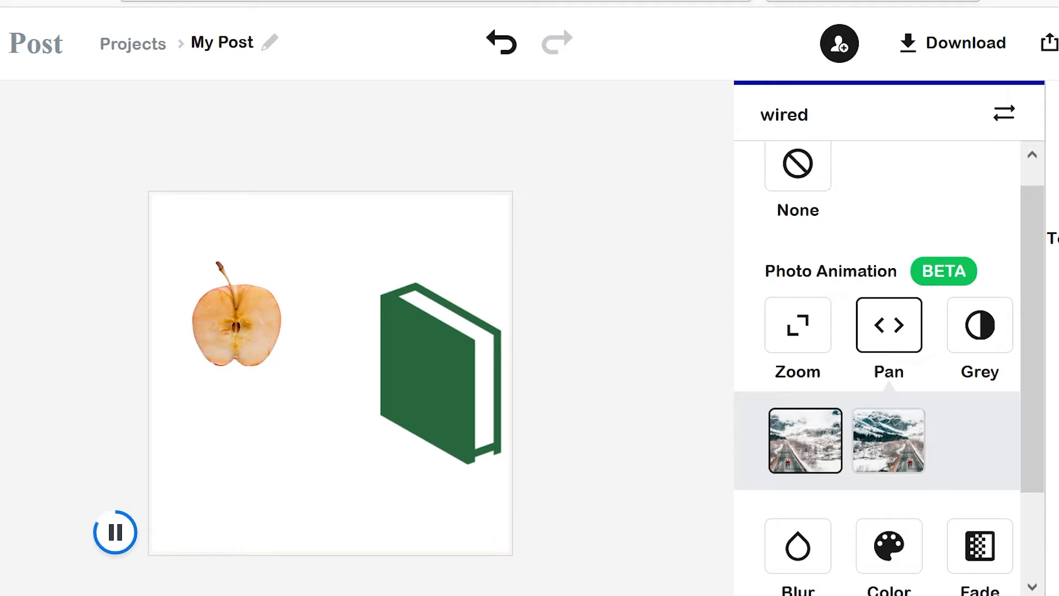
{"action": "left_click", "coordinate": [812, 340]}
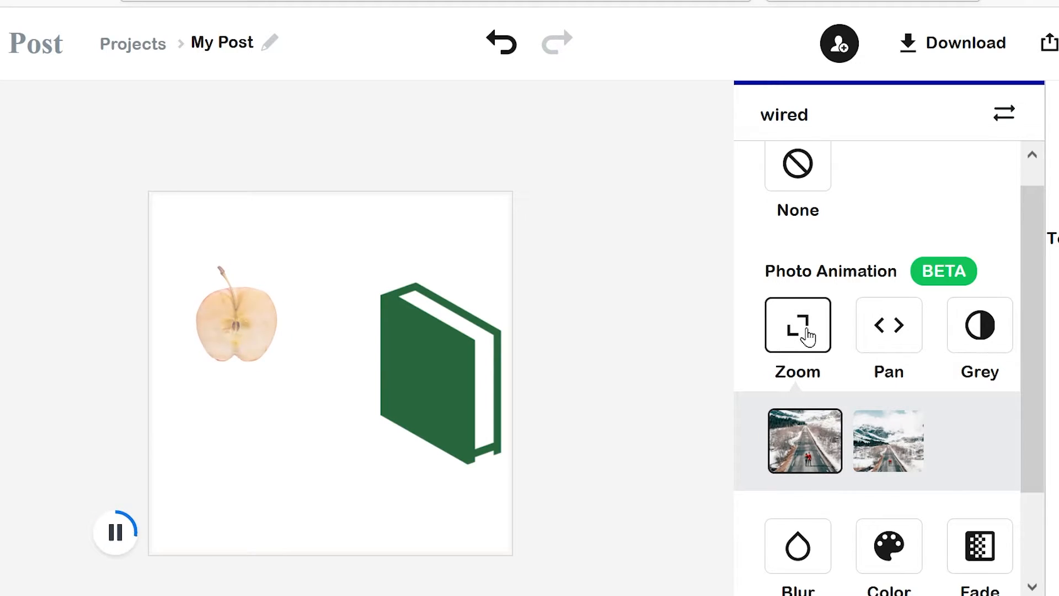
{"action": "left_click_drag", "start_coordinate": [1026, 229], "coordinate": [1029, 340]}
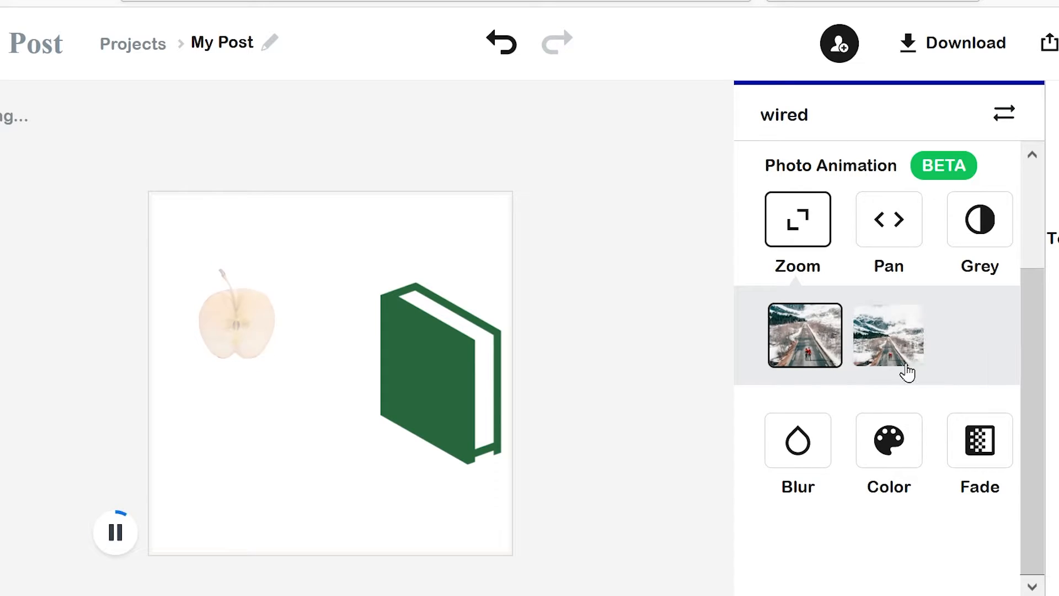
{"action": "left_click", "coordinate": [878, 344]}
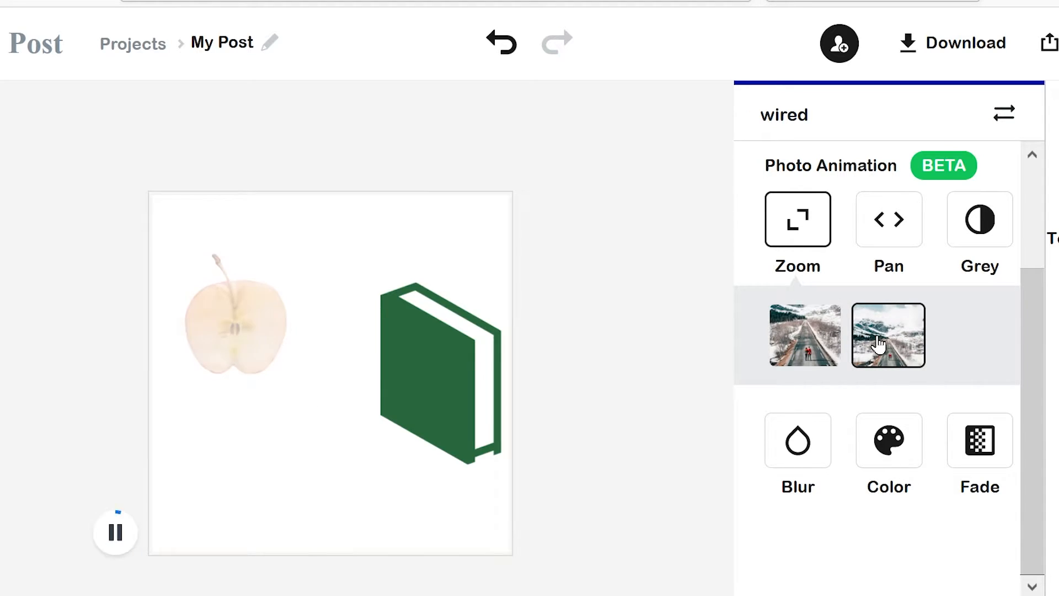
{"action": "left_click", "coordinate": [805, 350]}
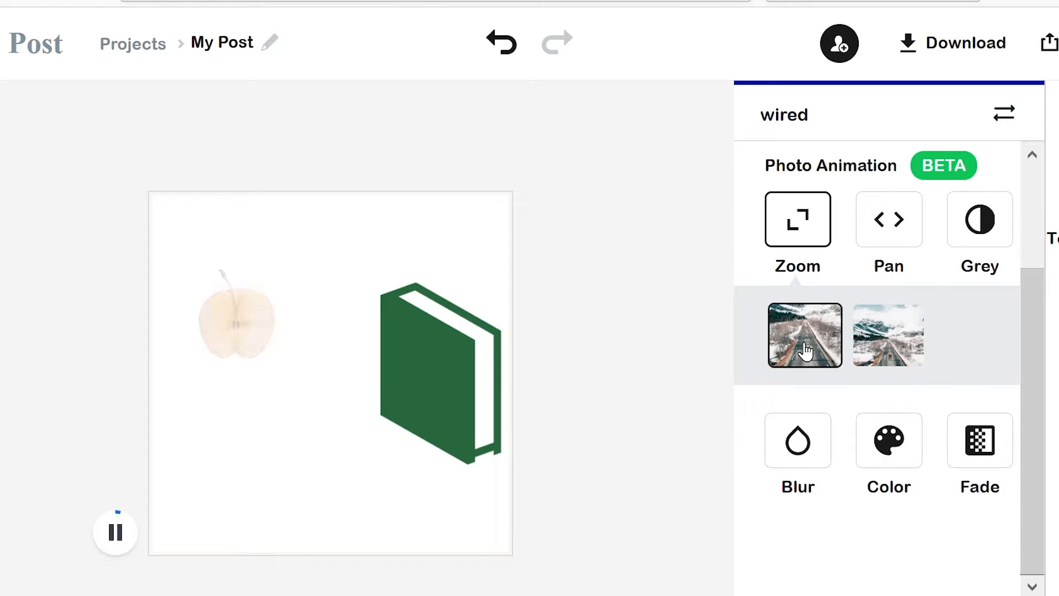
- Try the Pan and Grey photo animations on the halved apple, then return to Pan
{"action": "left_click", "coordinate": [890, 224]}
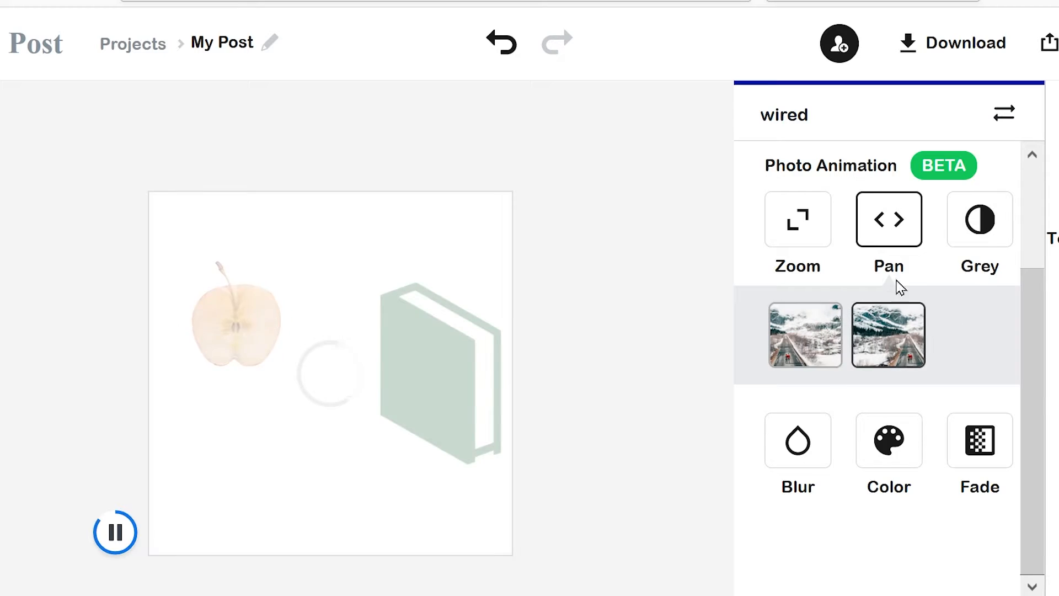
{"action": "left_click", "coordinate": [986, 226]}
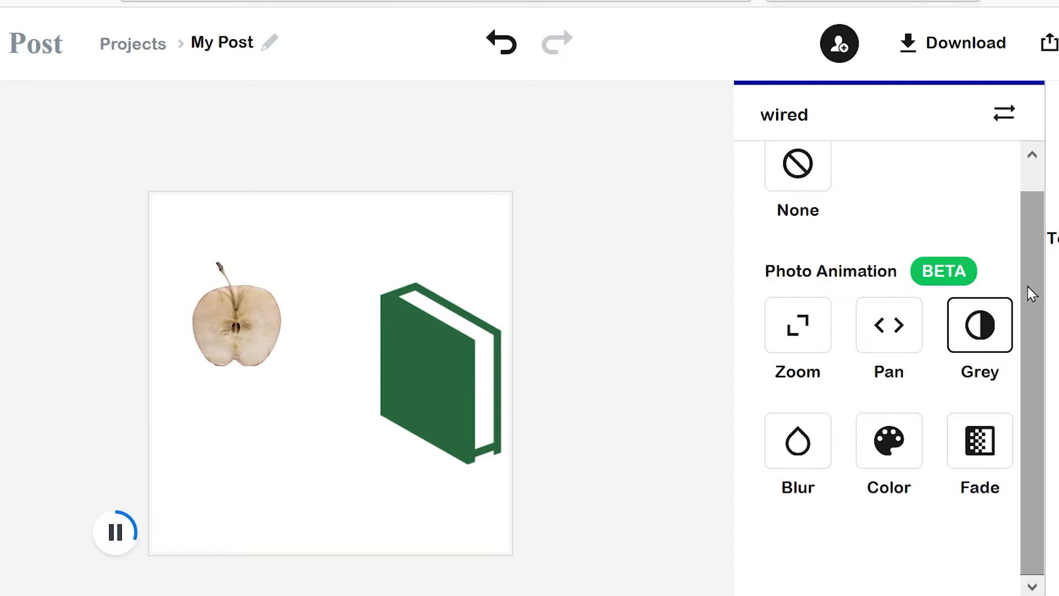
{"action": "left_click", "coordinate": [889, 329]}
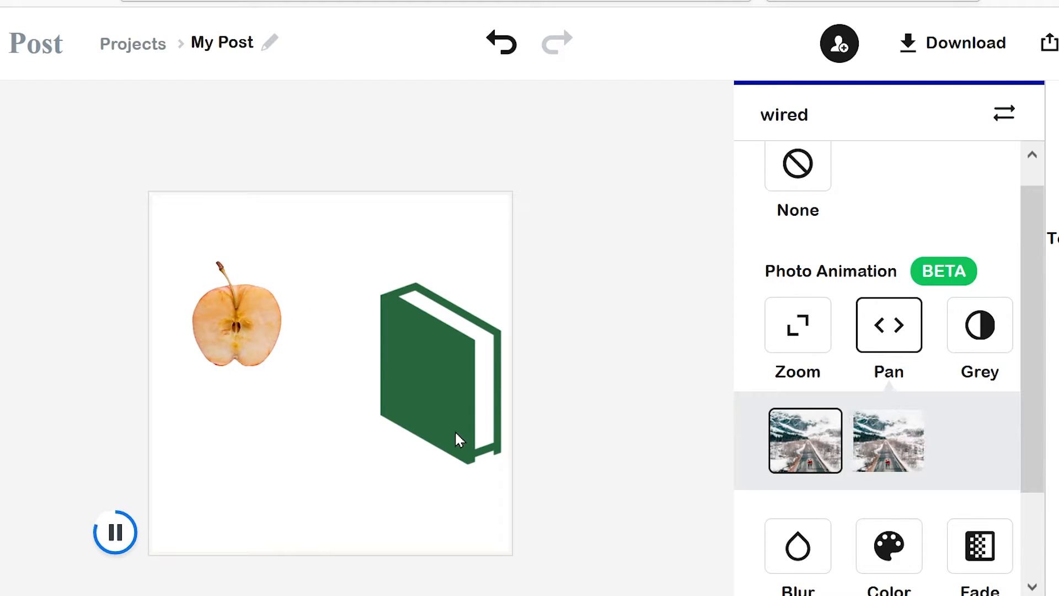
- Move the green book icon slightly up and closer to the halved apple, then deselect it
{"action": "left_click", "coordinate": [448, 392]}
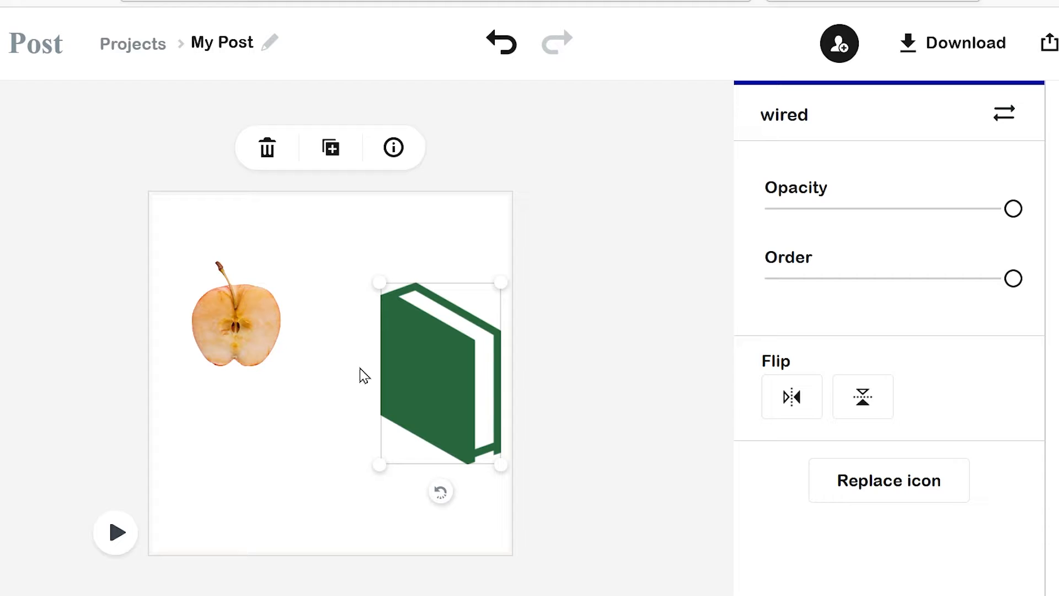
{"action": "left_click_drag", "start_coordinate": [418, 353], "coordinate": [387, 331]}
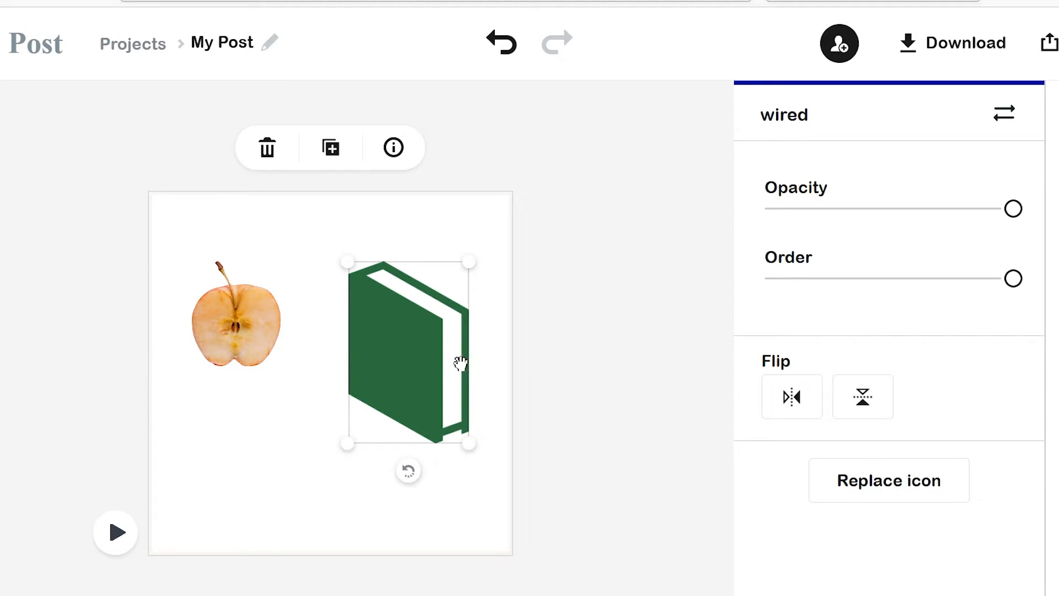
{"action": "left_click", "coordinate": [51, 284]}
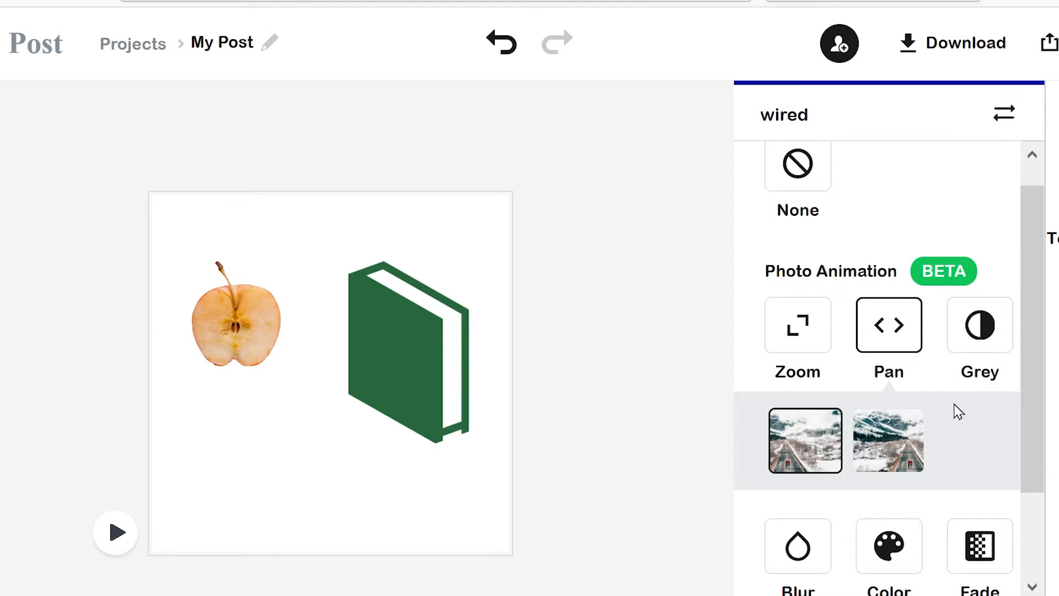
- Switch the Pan photo animation to its second variant and check the book icon's options
{"action": "left_click", "coordinate": [904, 448]}
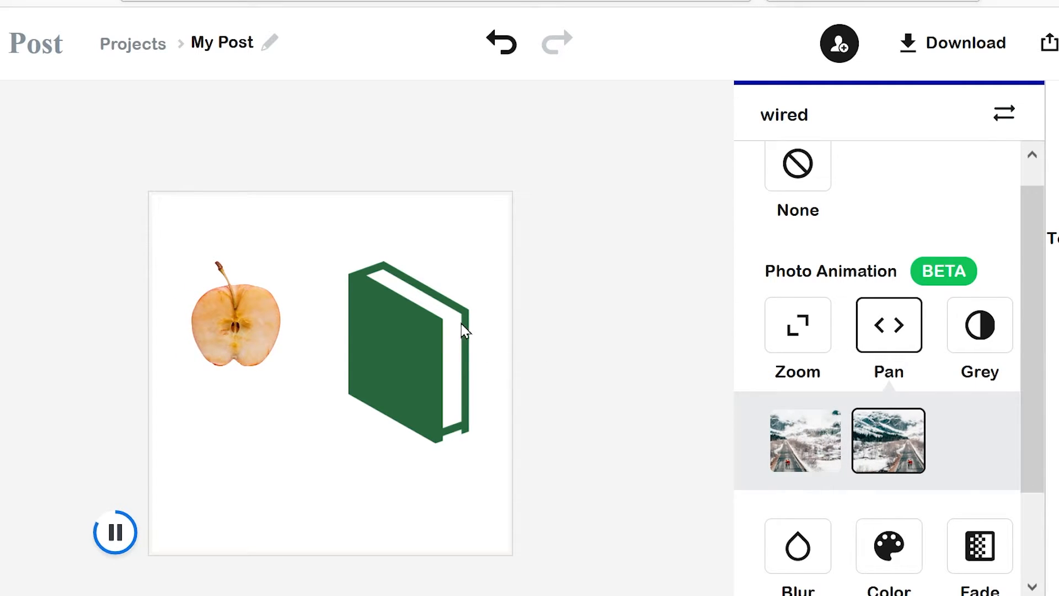
{"action": "left_click", "coordinate": [447, 320]}
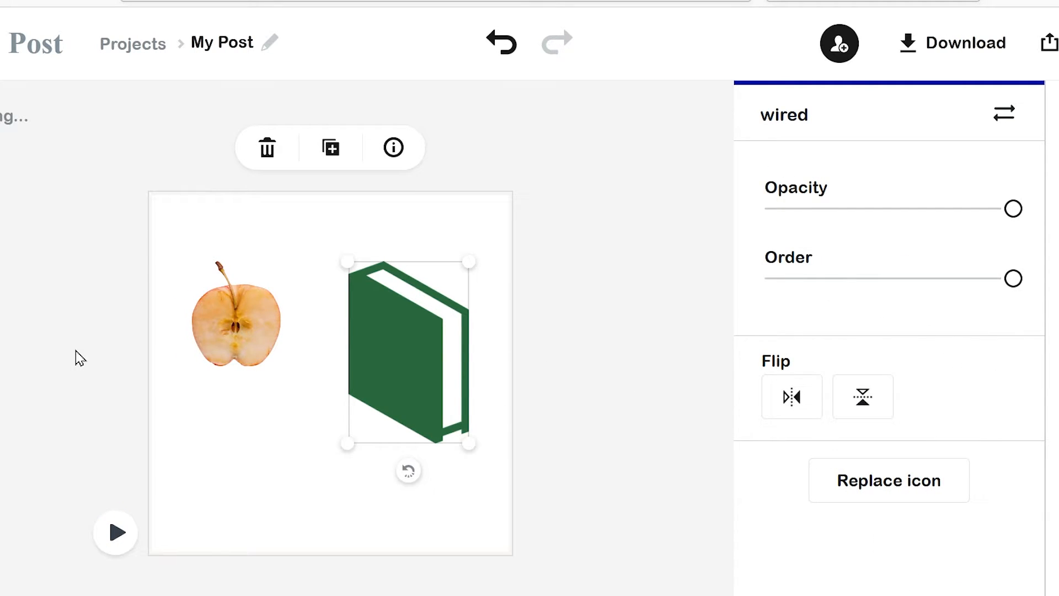
{"action": "left_click", "coordinate": [29, 301]}
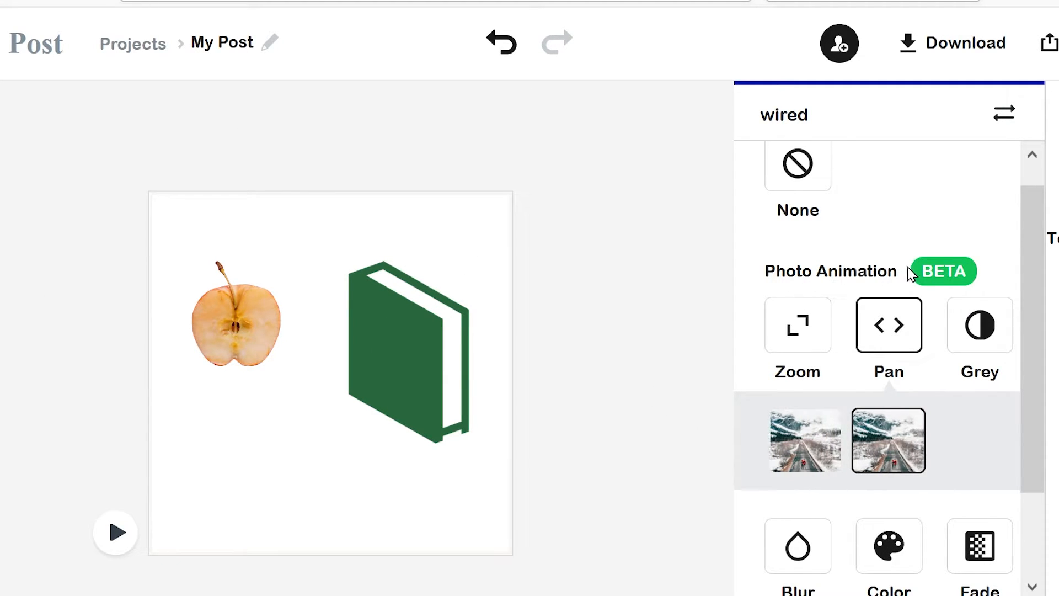
- Apply the Color photo animation with the suggested orange-red and check the book icon's options
{"action": "left_click_drag", "start_coordinate": [1029, 314], "coordinate": [1024, 464]}
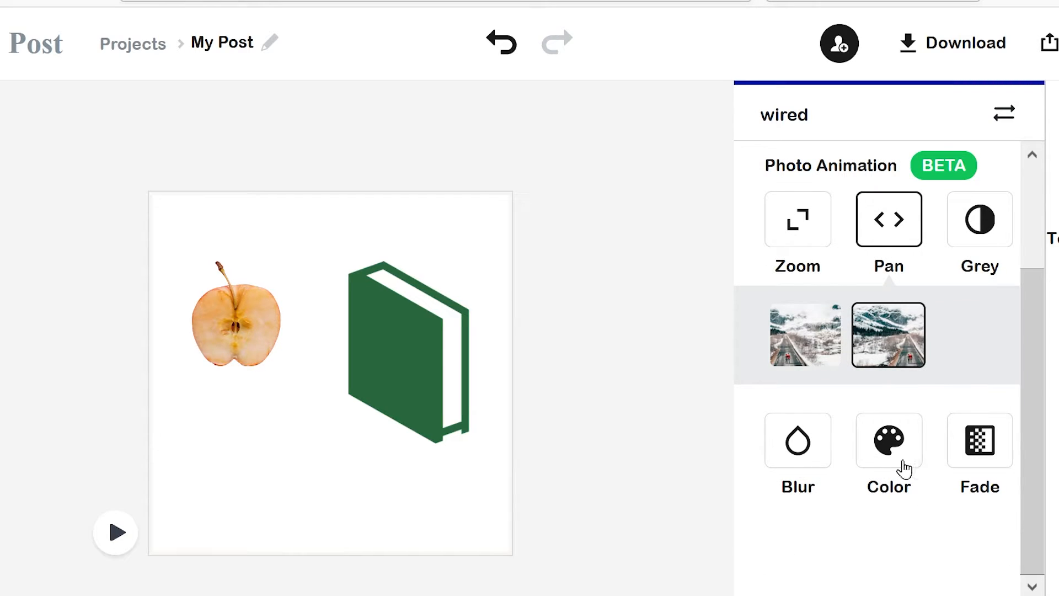
{"action": "left_click", "coordinate": [882, 448]}
{"action": "left_click", "coordinate": [885, 540]}
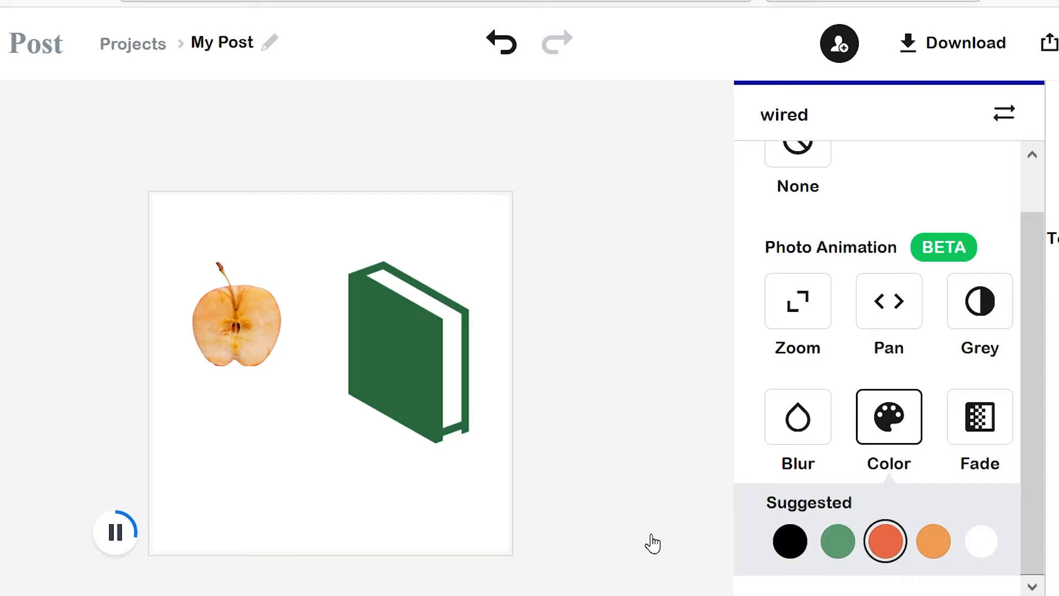
{"action": "left_click", "coordinate": [425, 382]}
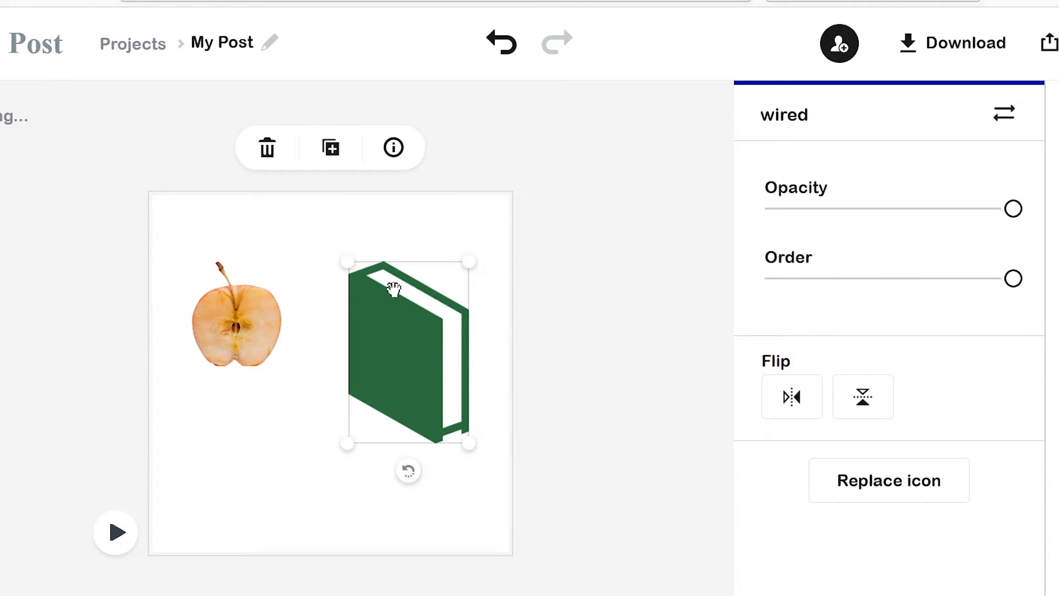
{"action": "left_click", "coordinate": [596, 347]}
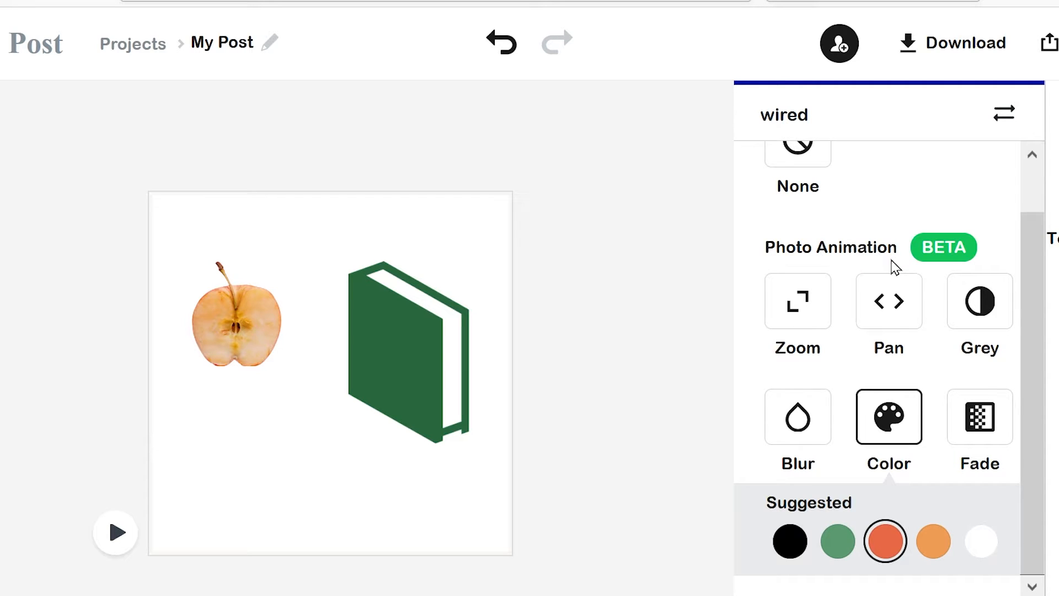
- Delete the green book icon so that only the halved apple is left on the canvas
{"action": "left_click", "coordinate": [234, 322]}
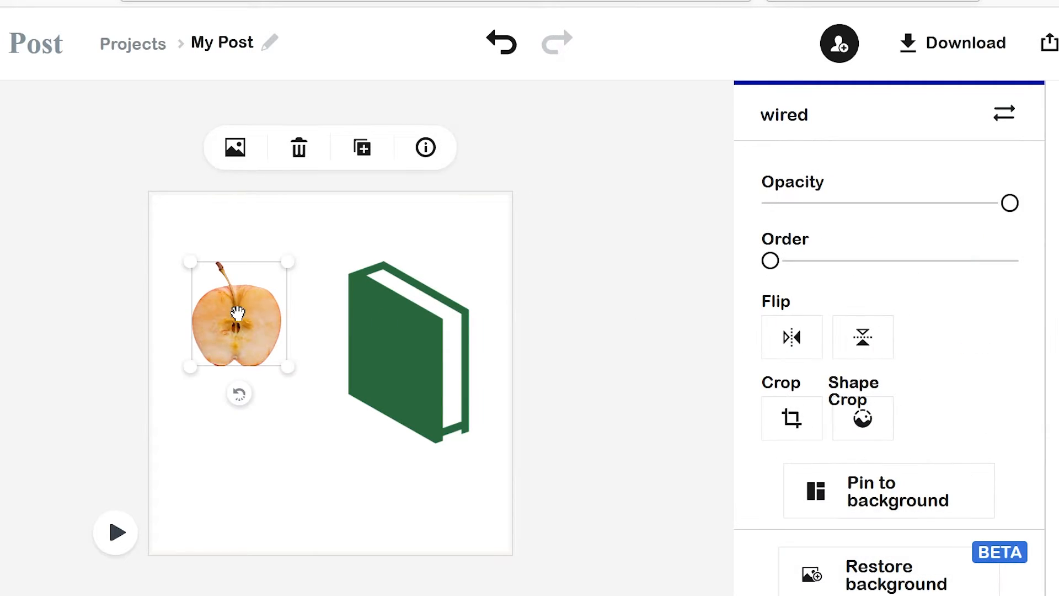
{"action": "left_click", "coordinate": [425, 349]}
{"action": "key", "text": "Delete"}
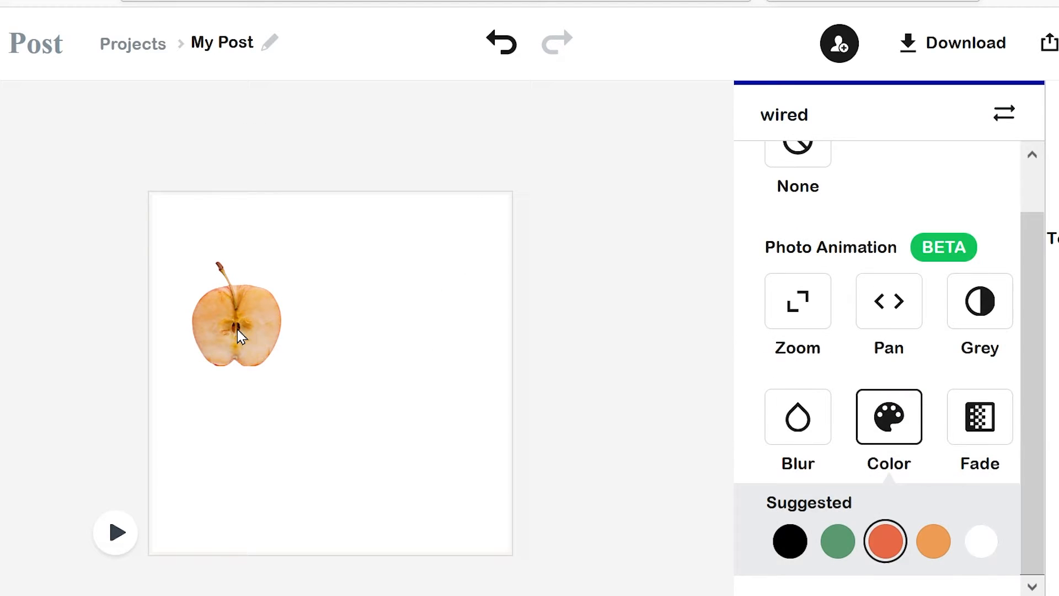
- Enlarge the halved apple to more than twice its size and center it on the canvas
{"action": "left_click", "coordinate": [237, 329]}
{"action": "left_click_drag", "start_coordinate": [289, 373], "coordinate": [461, 515]}
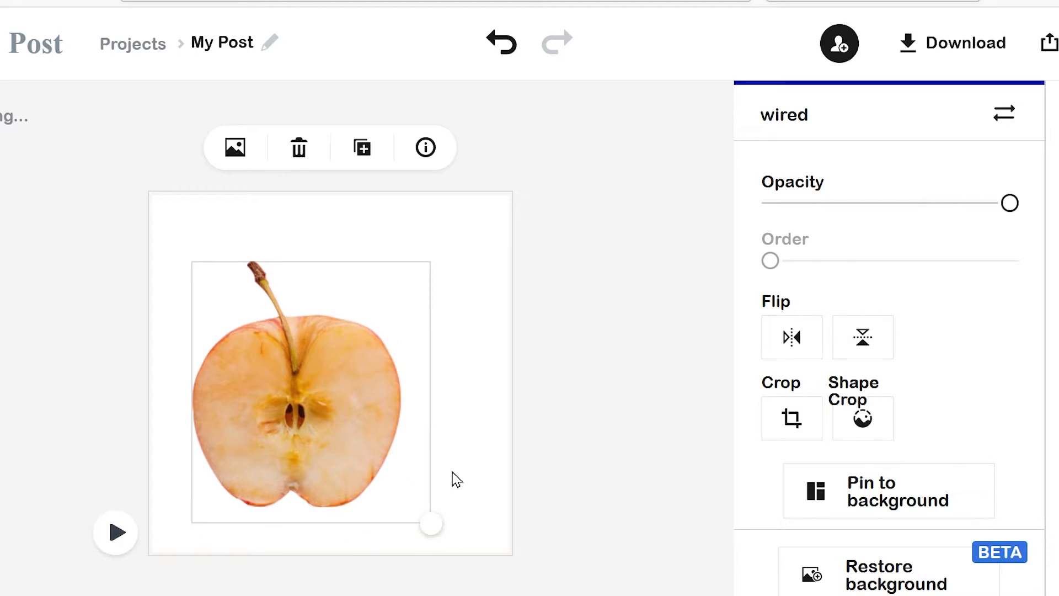
{"action": "mouse_move", "coordinate": [313, 359]}
{"action": "left_mouse_down"}
{"action": "mouse_move", "coordinate": [350, 326]}
{"action": "mouse_move", "coordinate": [351, 363]}
{"action": "mouse_move", "coordinate": [342, 347]}
{"action": "mouse_move", "coordinate": [333, 372]}
{"action": "mouse_move", "coordinate": [333, 358]}
{"action": "left_mouse_up"}
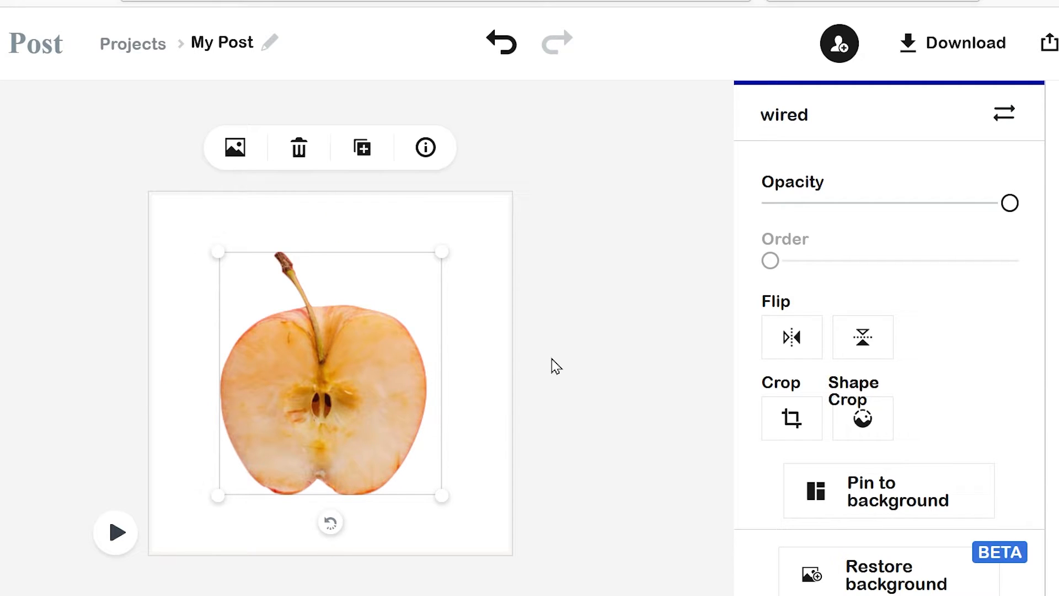
- Apply the Zoom photo animation to the halved apple and check the available download formats
{"action": "left_click", "coordinate": [20, 266]}
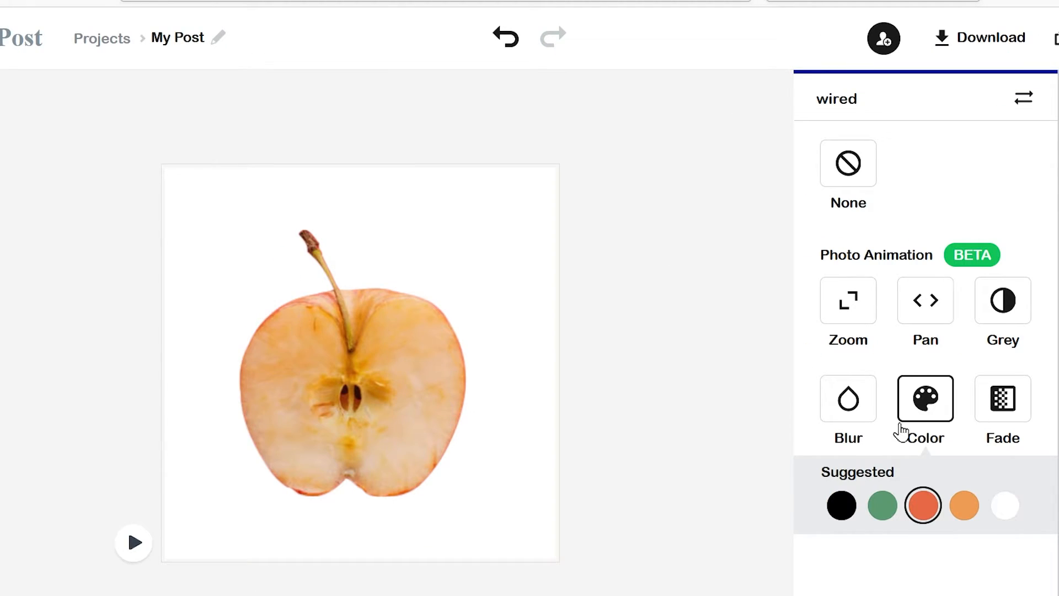
{"action": "left_click", "coordinate": [338, 348]}
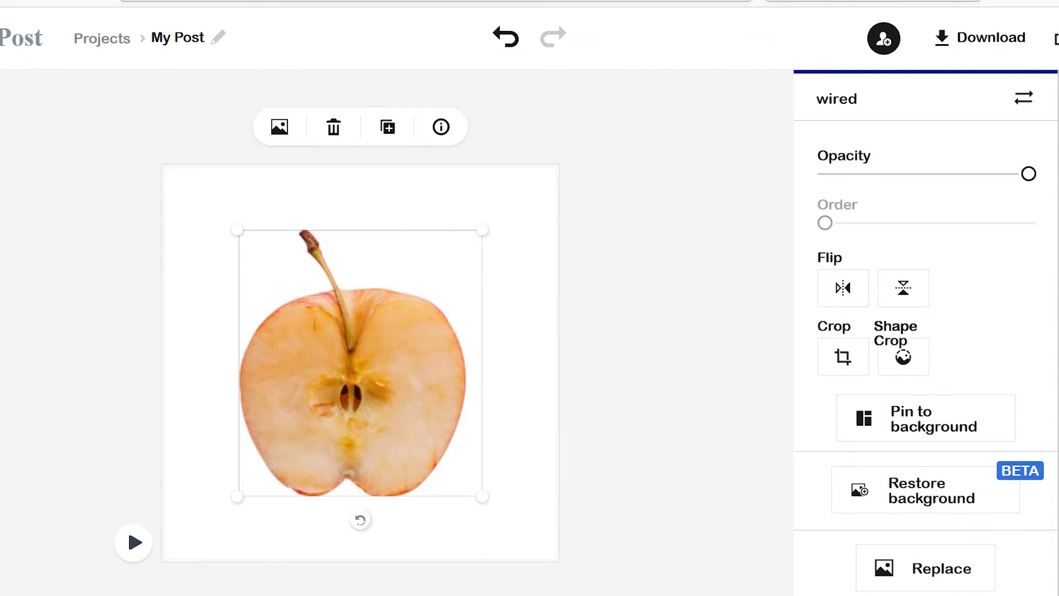
{"action": "left_click", "coordinate": [28, 236]}
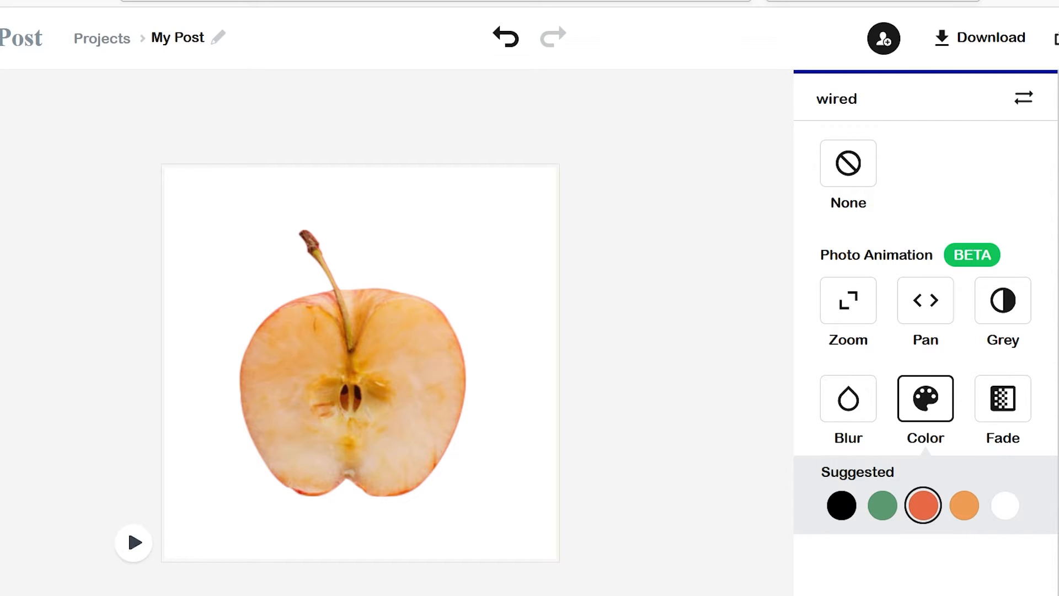
{"action": "key", "text": "ctrl+plus"}
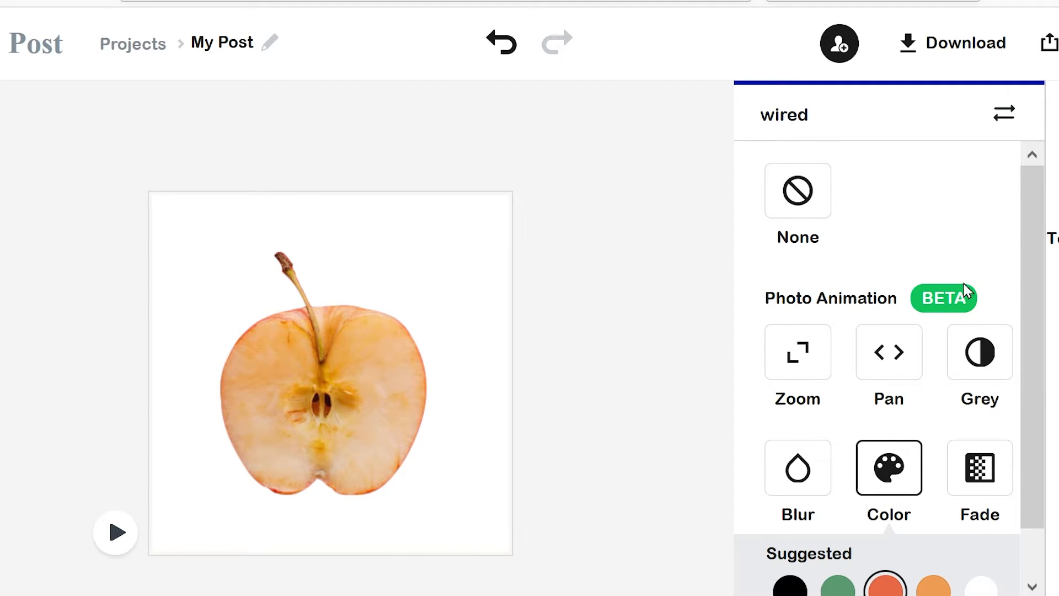
{"action": "left_click_drag", "start_coordinate": [1033, 284], "coordinate": [1040, 371]}
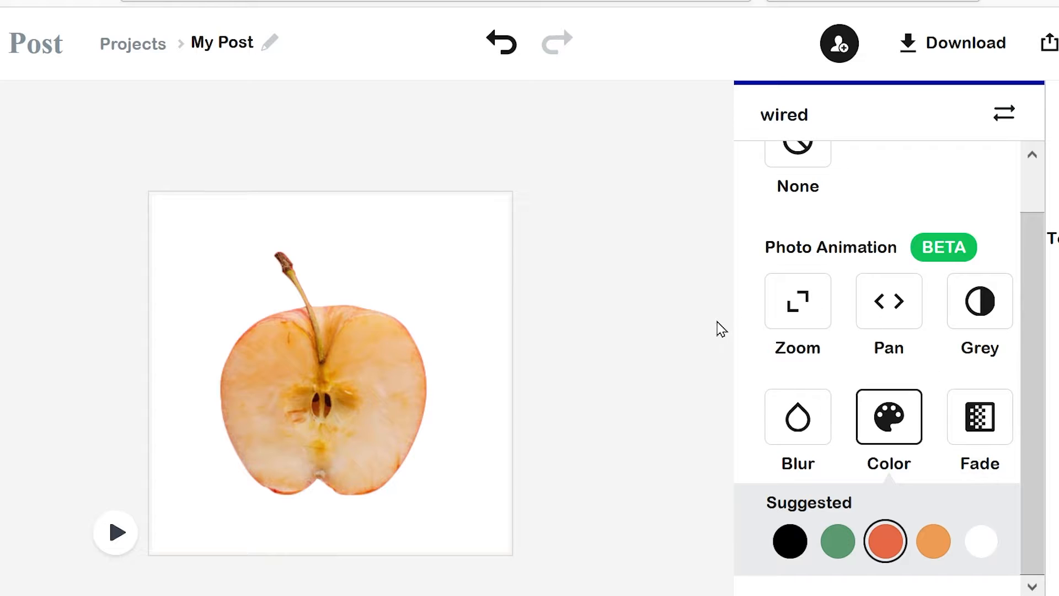
{"action": "left_click", "coordinate": [801, 309]}
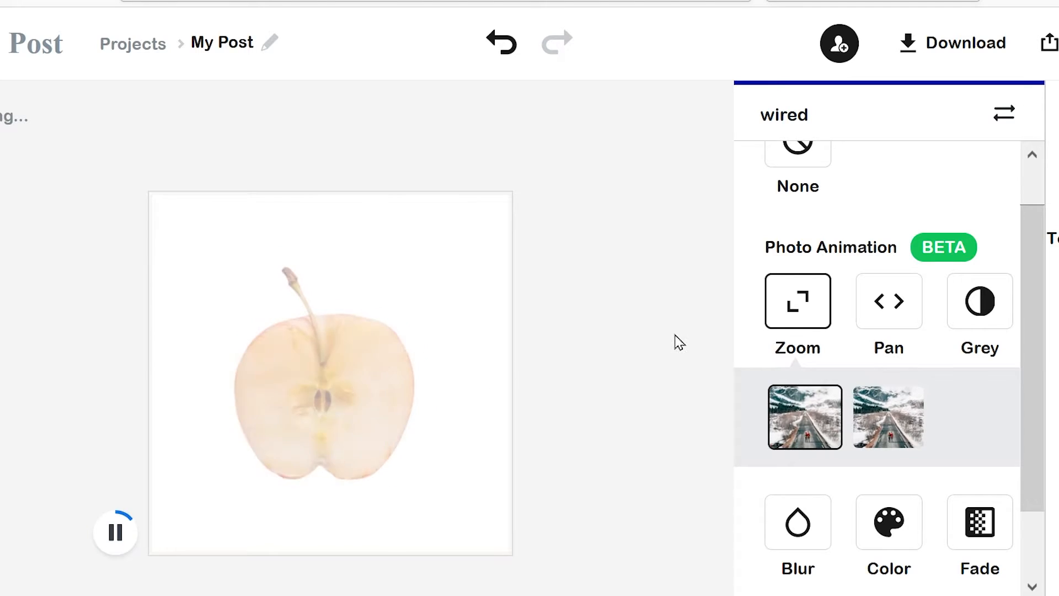
{"action": "left_click", "coordinate": [965, 46]}
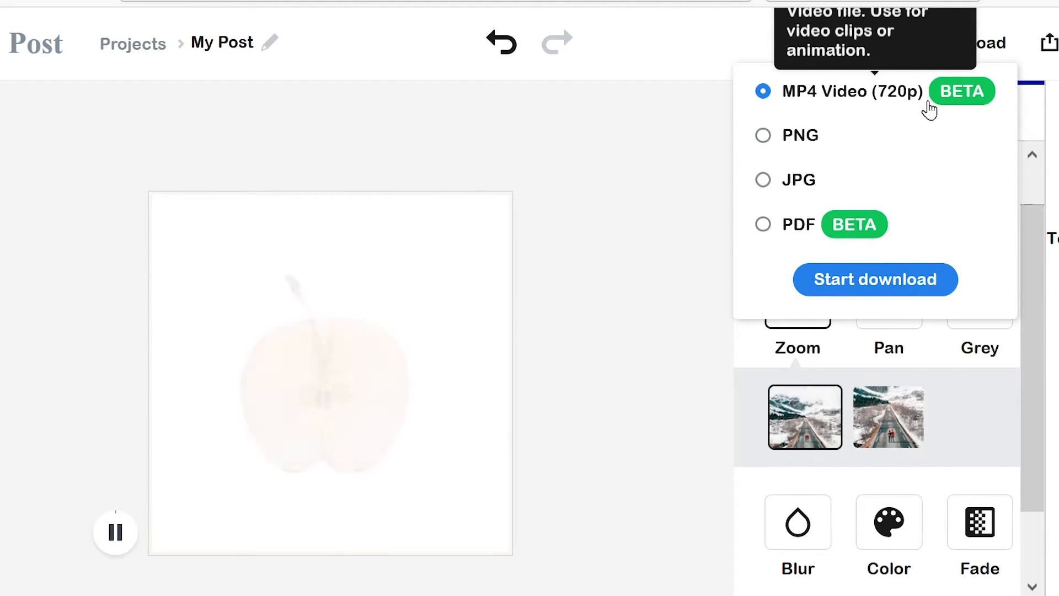
{"action": "left_click", "coordinate": [571, 141]}
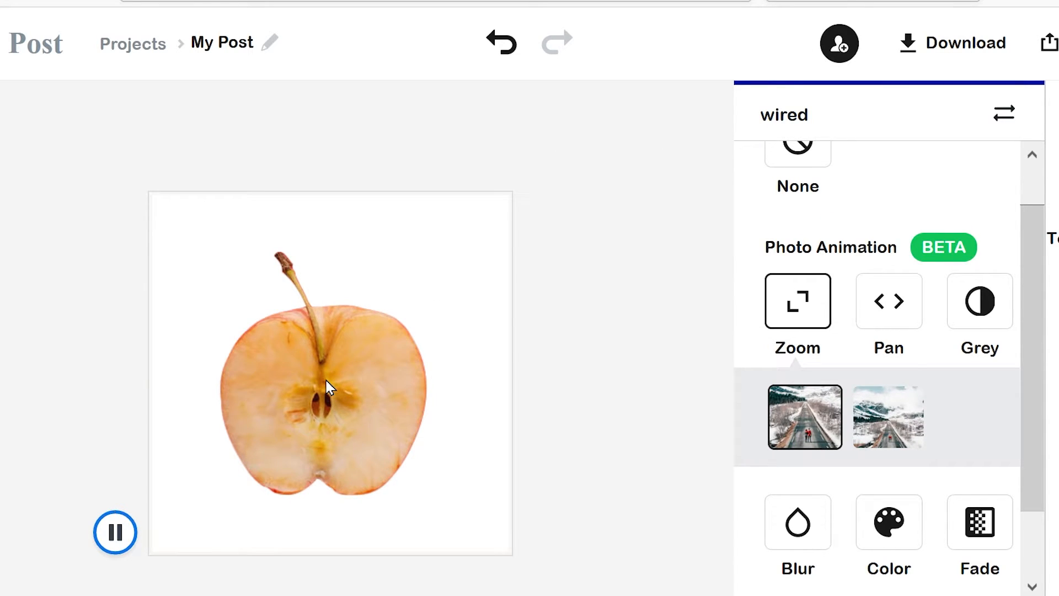
- Try the Fade photo animation on the halved apple with the suggested green and orange-red
{"action": "scroll", "coordinate": [1021, 546], "scroll_direction": "down", "scroll_amount": 2}
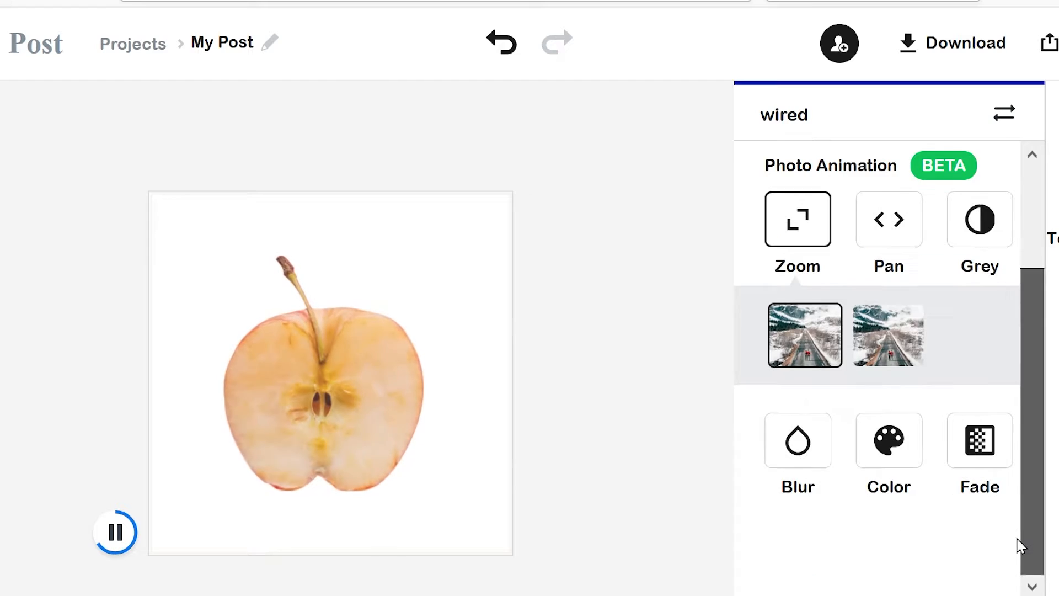
{"action": "left_click", "coordinate": [990, 440]}
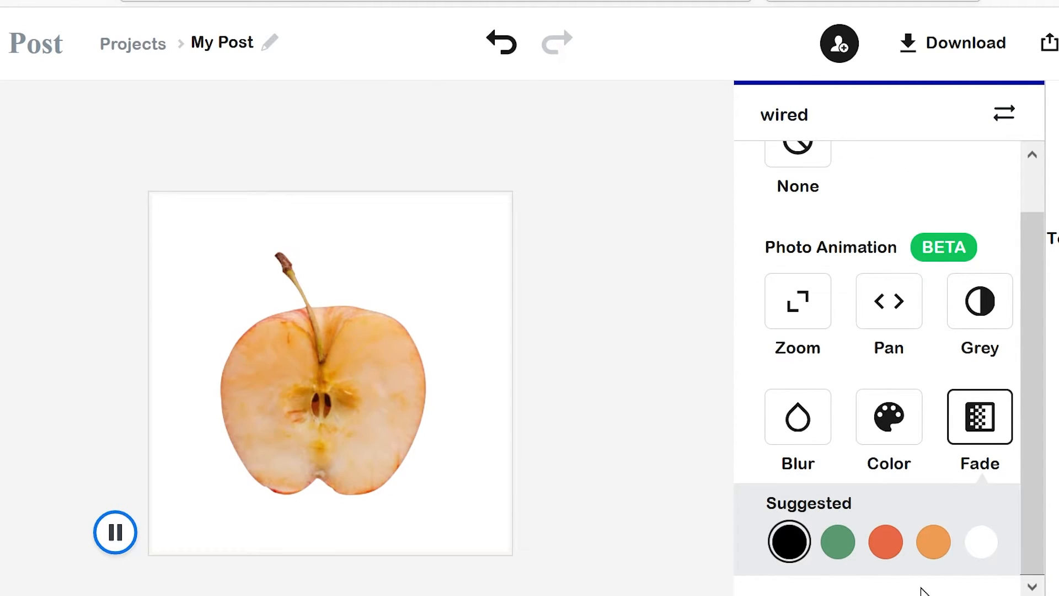
{"action": "left_click", "coordinate": [837, 542]}
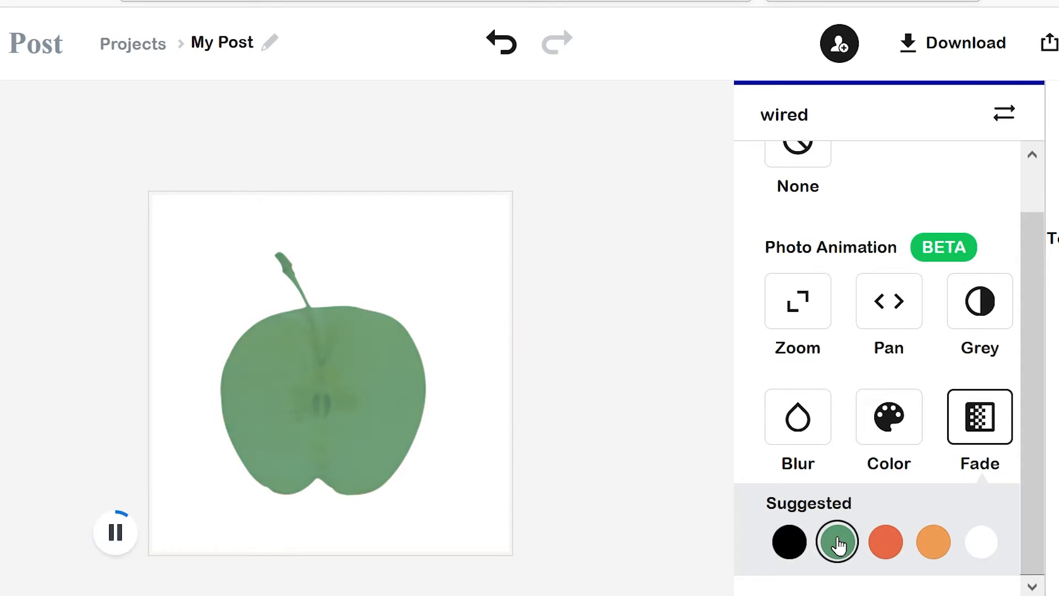
{"action": "left_click", "coordinate": [880, 542]}
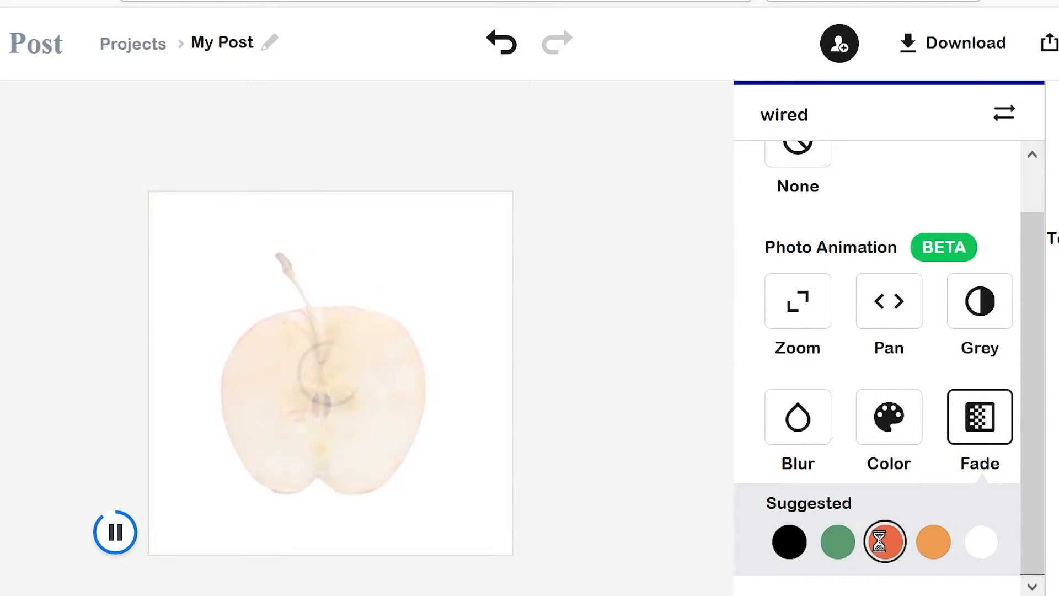
- Try the Color photo animation with the suggested orange and white, and switch the apple to the Blur photo animation
{"action": "left_click", "coordinate": [888, 419]}
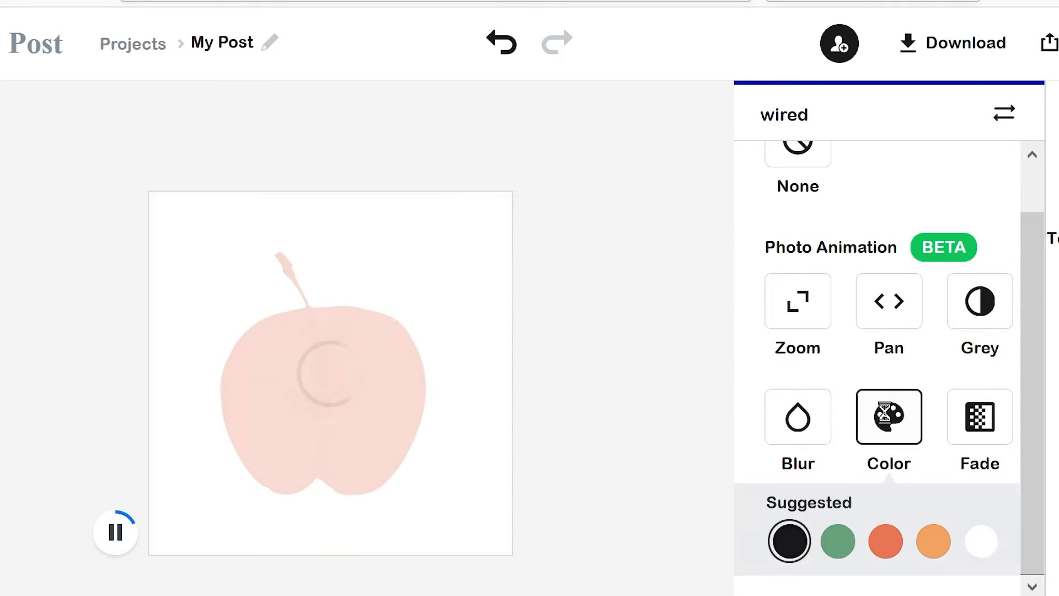
{"action": "left_click", "coordinate": [938, 544]}
{"action": "left_click", "coordinate": [972, 541]}
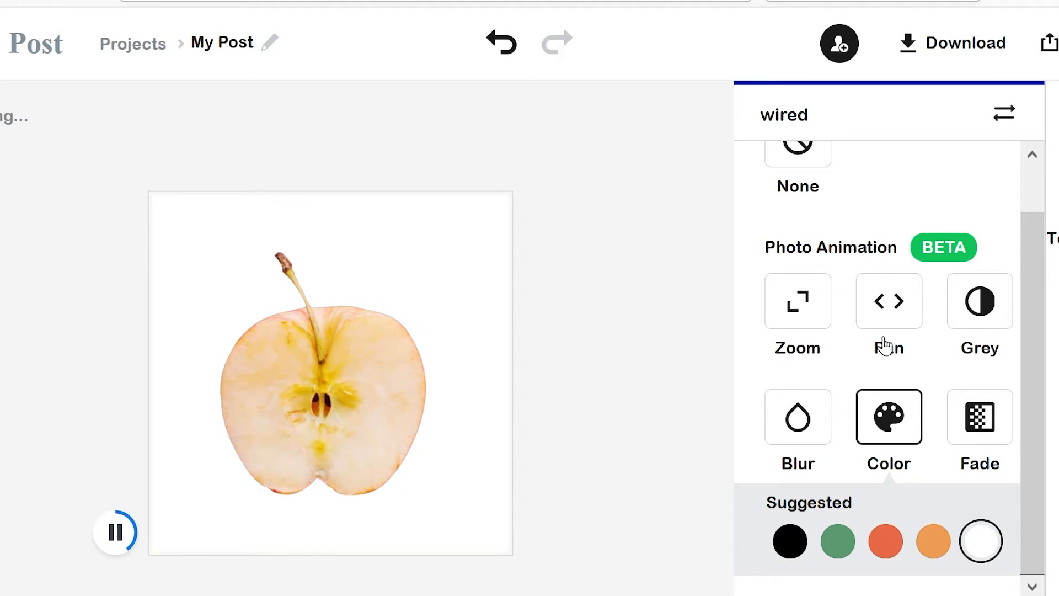
{"action": "left_click", "coordinate": [781, 422]}
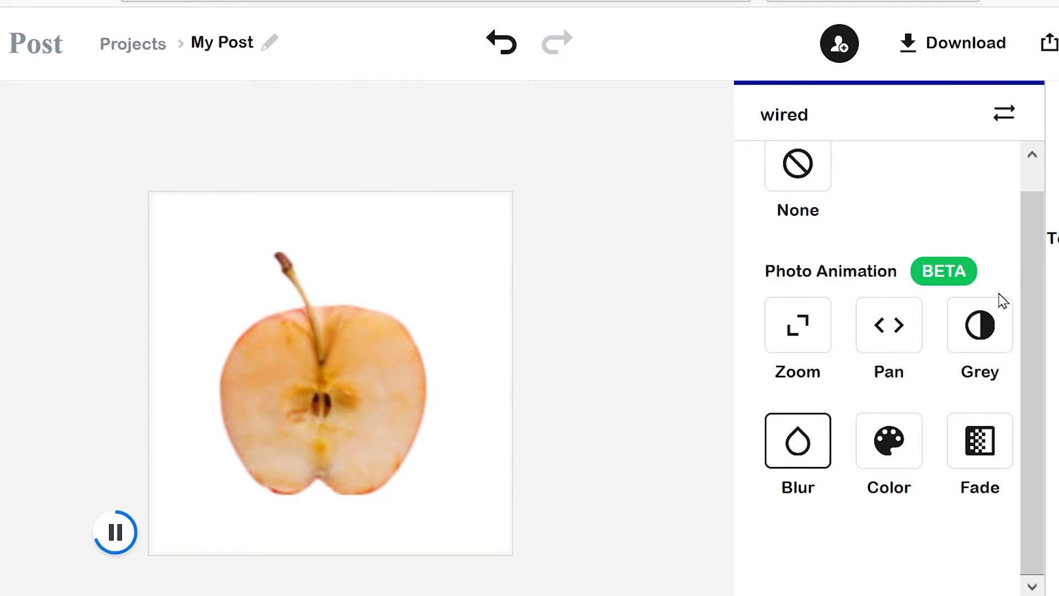
- Apply the three-column layout with split outer columns to the post and delete the halved apple
{"action": "left_click", "coordinate": [1057, 331]}
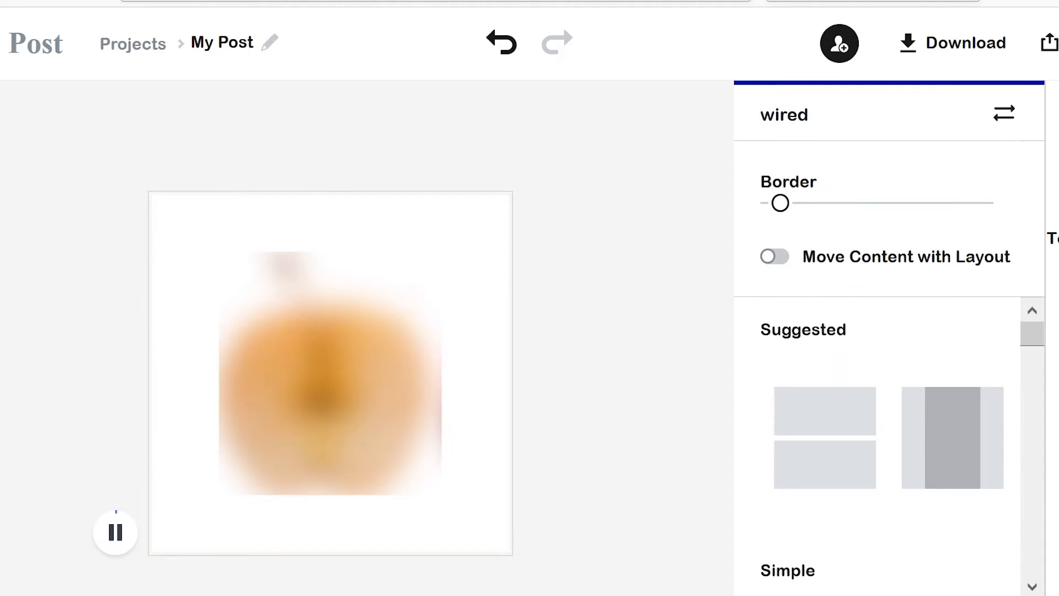
{"action": "left_click_drag", "start_coordinate": [1034, 339], "coordinate": [1021, 475]}
{"action": "left_click", "coordinate": [954, 484]}
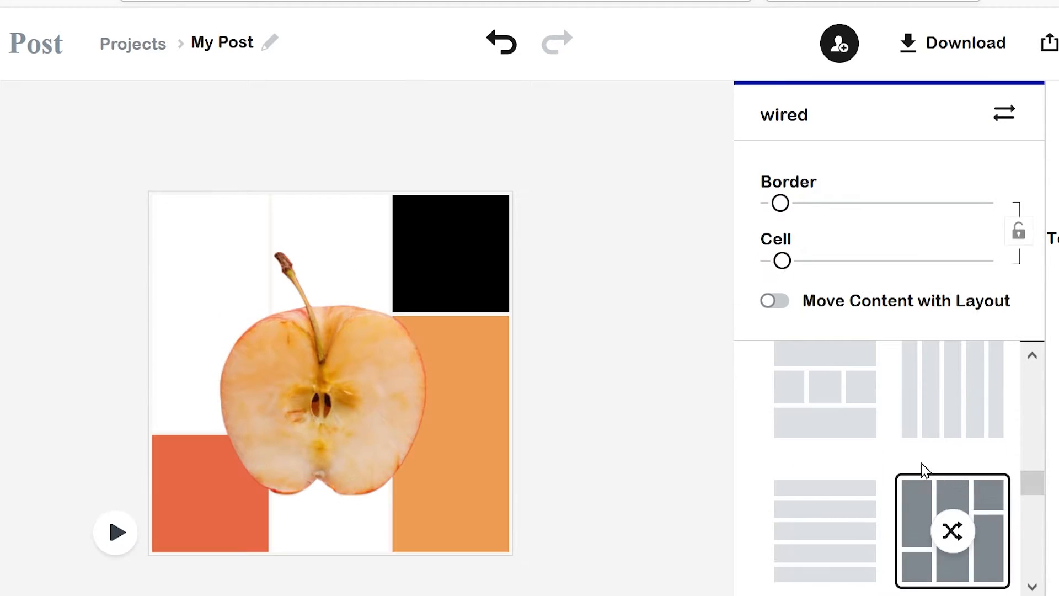
{"action": "left_click", "coordinate": [366, 398]}
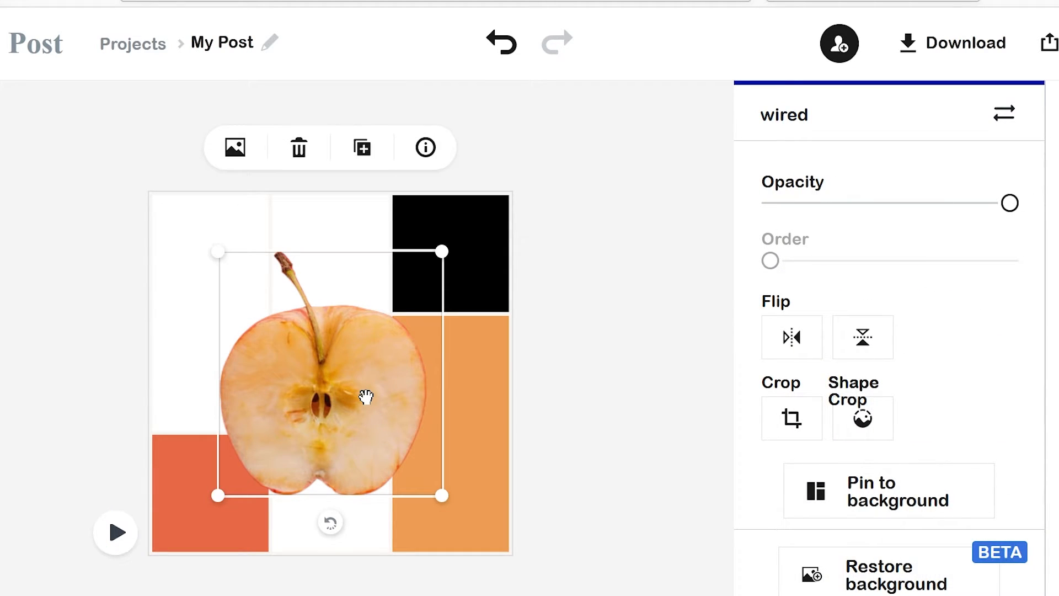
{"action": "key", "text": "Delete"}
- Check the color options of the two white cells and browse the available layouts
{"action": "left_click", "coordinate": [247, 340]}
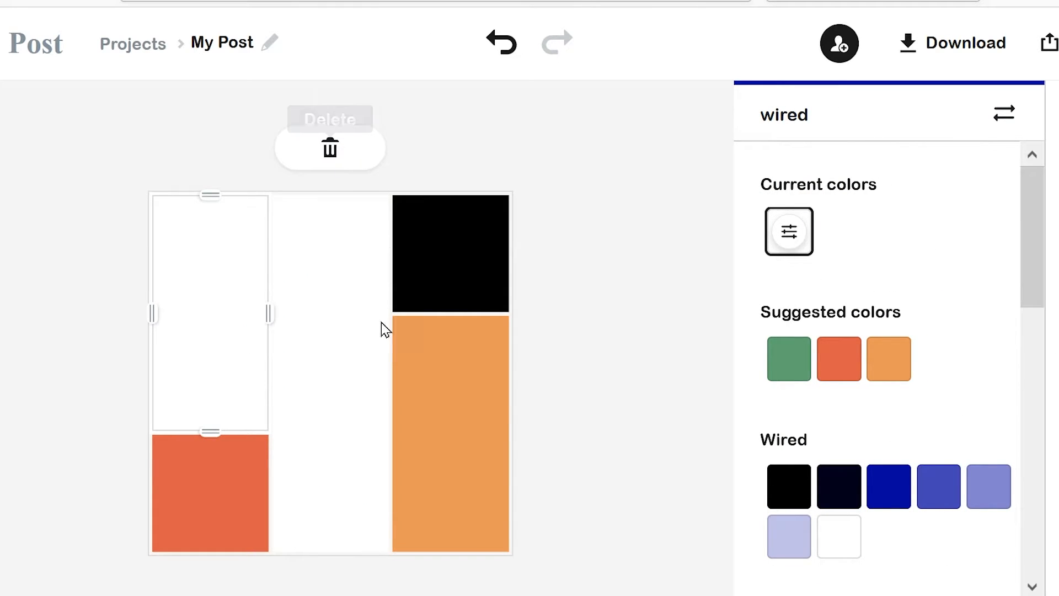
{"action": "left_click", "coordinate": [350, 342]}
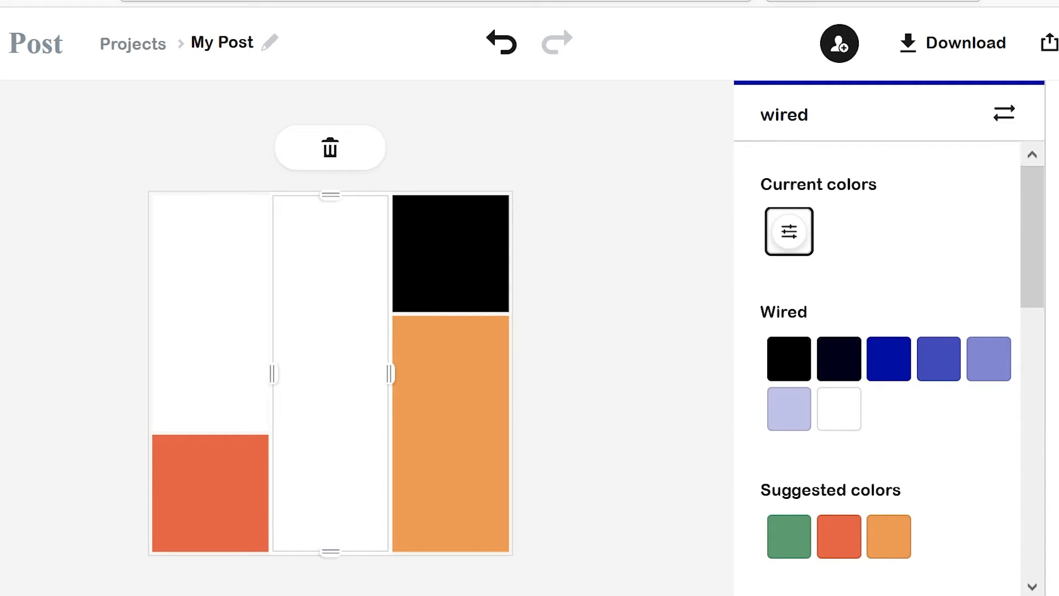
{"action": "left_click", "coordinate": [1057, 237]}
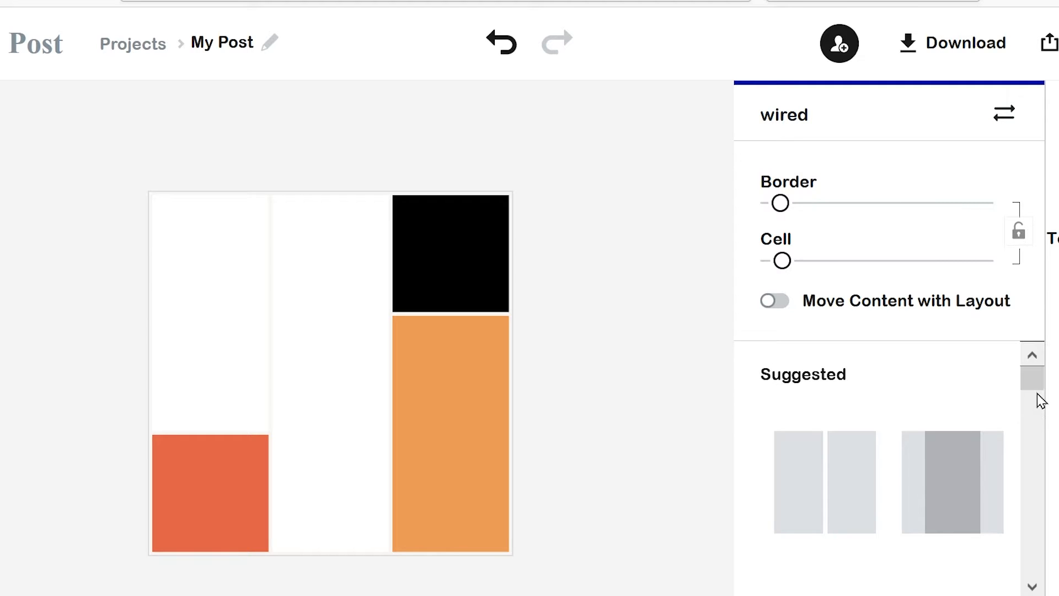
{"action": "left_click_drag", "start_coordinate": [1036, 392], "coordinate": [1031, 445]}
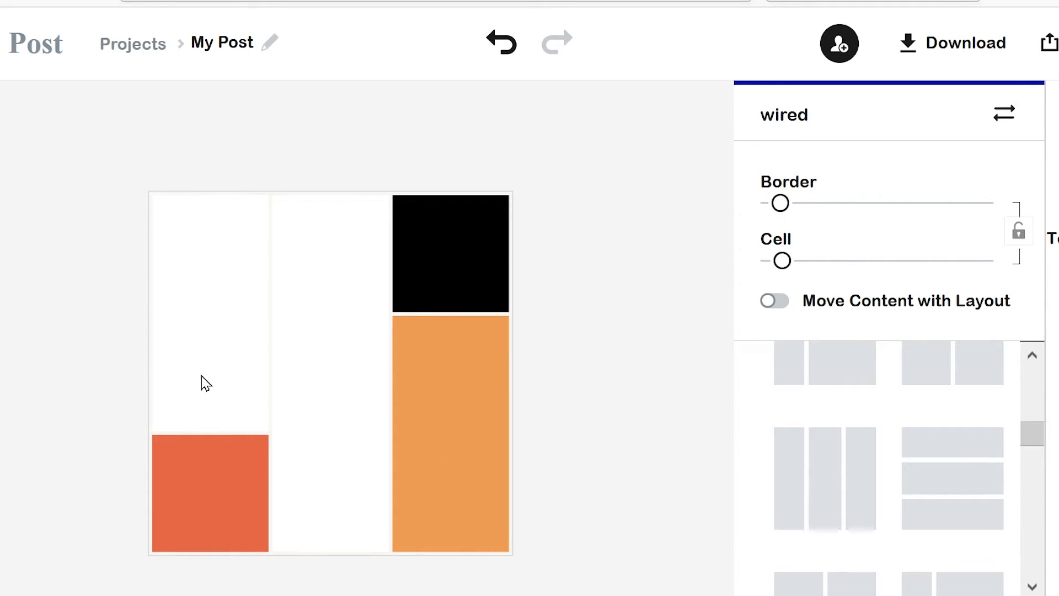
{"action": "left_click", "coordinate": [210, 302]}
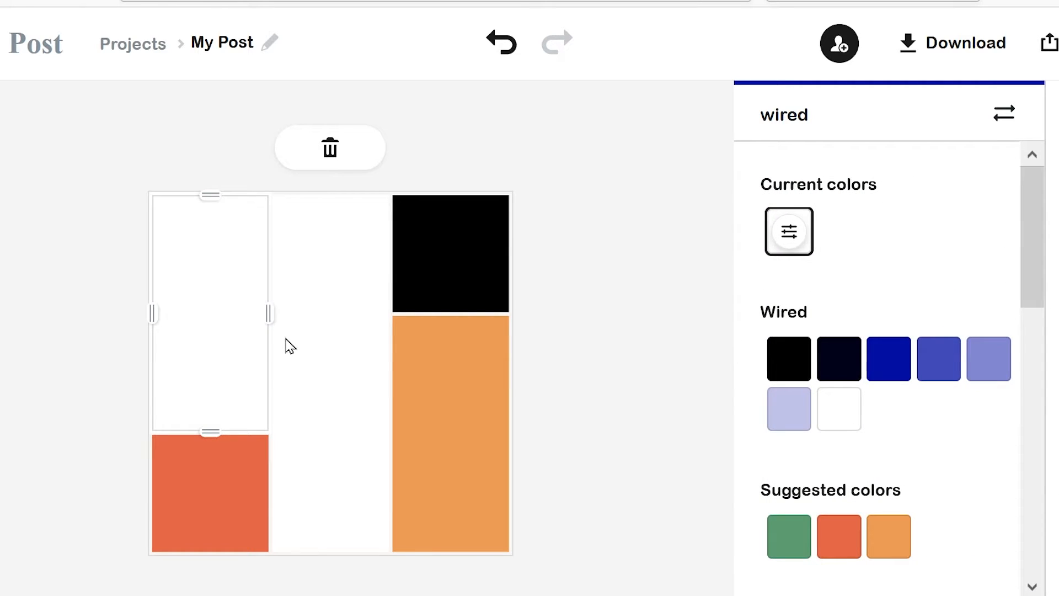
{"action": "left_click_drag", "start_coordinate": [1029, 293], "coordinate": [1039, 213]}
- Try out the Grand Opening text template over the two white columns and delete it
{"action": "left_click", "coordinate": [1056, 243]}
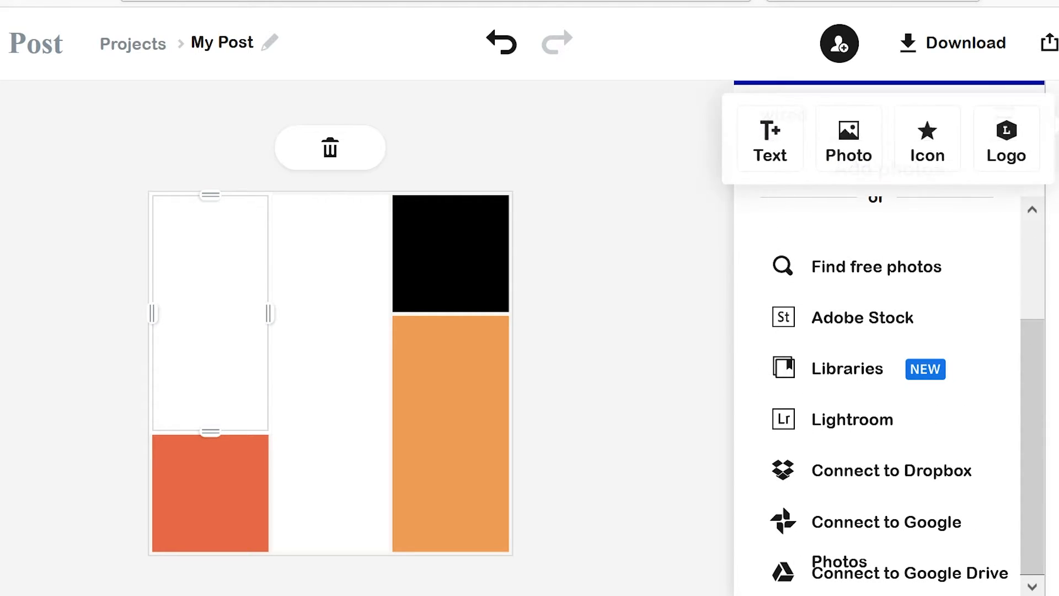
{"action": "left_click", "coordinate": [769, 141]}
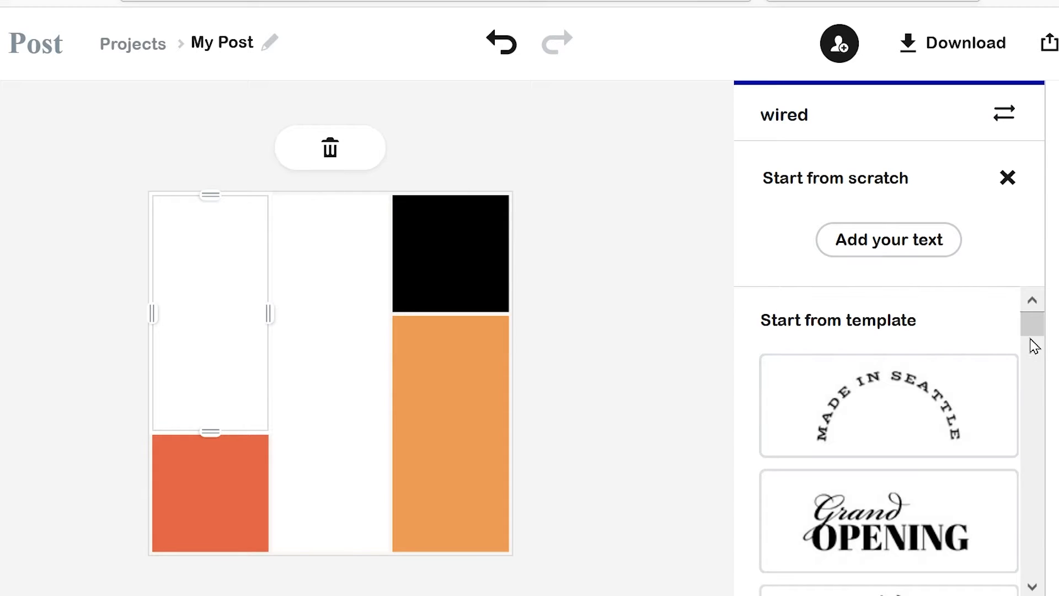
{"action": "mouse_move", "coordinate": [1031, 331]}
{"action": "left_mouse_down"}
{"action": "mouse_move", "coordinate": [1032, 348]}
{"action": "mouse_move", "coordinate": [1034, 334]}
{"action": "left_mouse_up"}
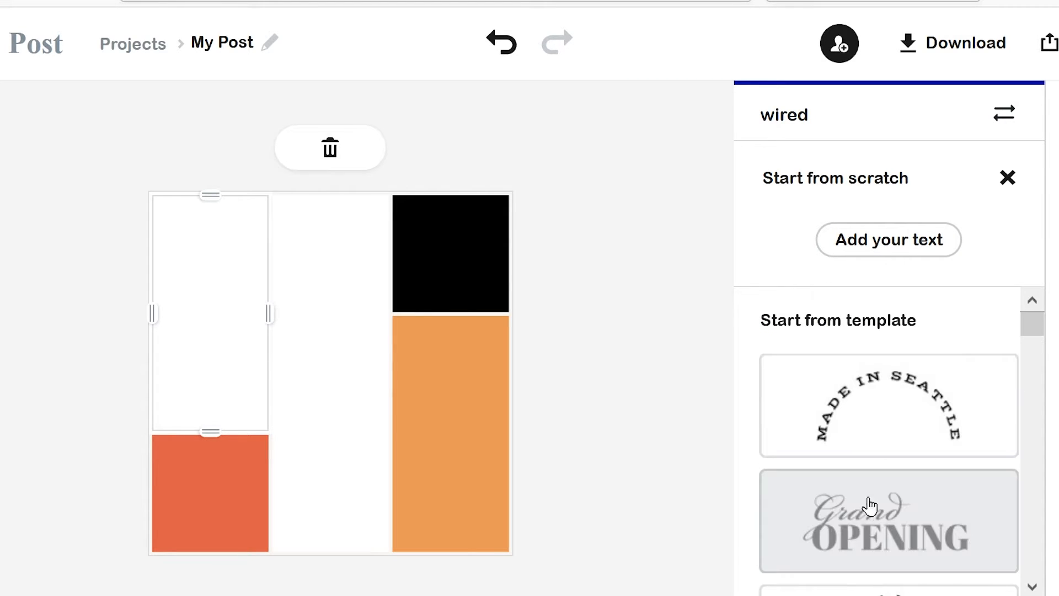
{"action": "left_click", "coordinate": [847, 524]}
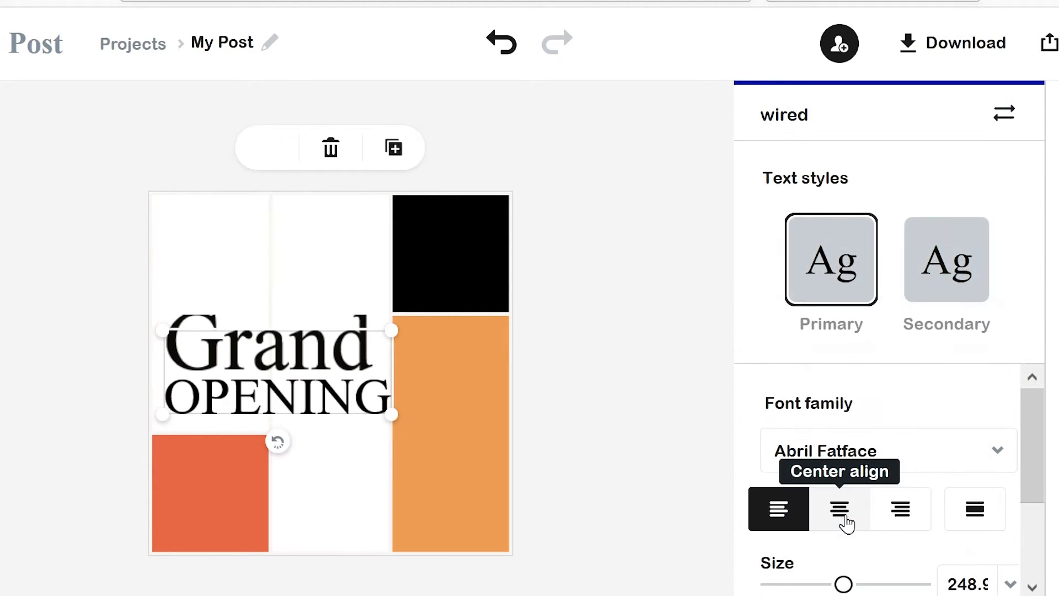
{"action": "left_click_drag", "start_coordinate": [240, 389], "coordinate": [234, 344]}
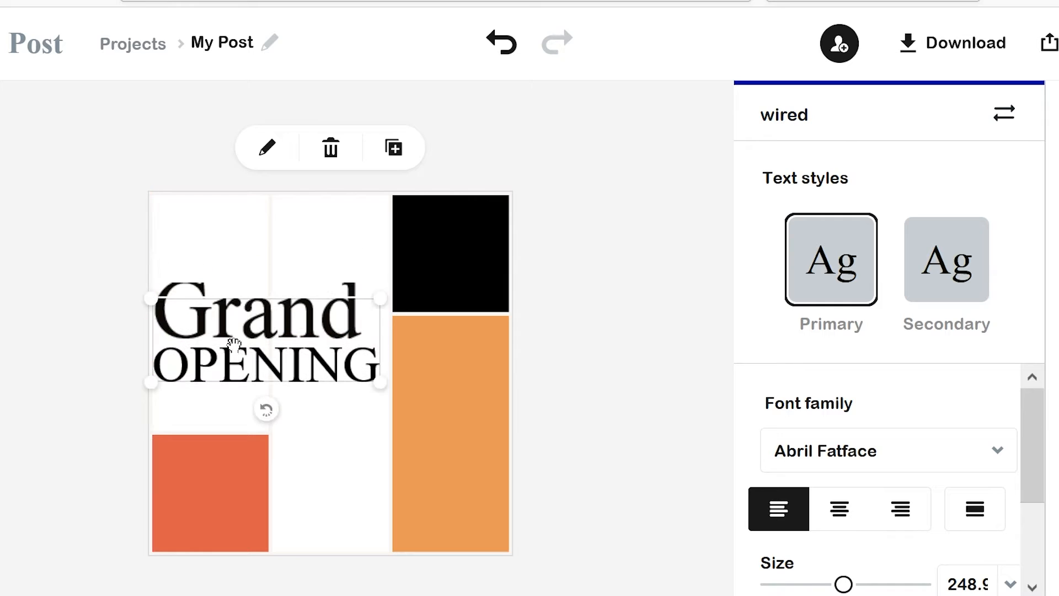
{"action": "key", "text": "Delete"}
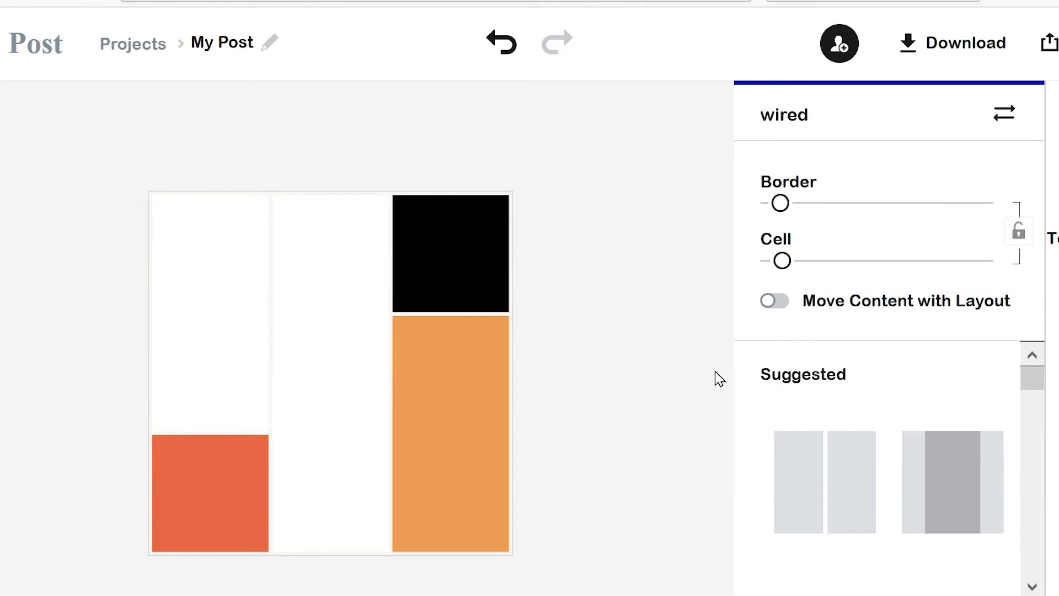
- Fill the tall white cell in the first column with black from the Wired colors and check the neighbouring cells
{"action": "left_click", "coordinate": [226, 293]}
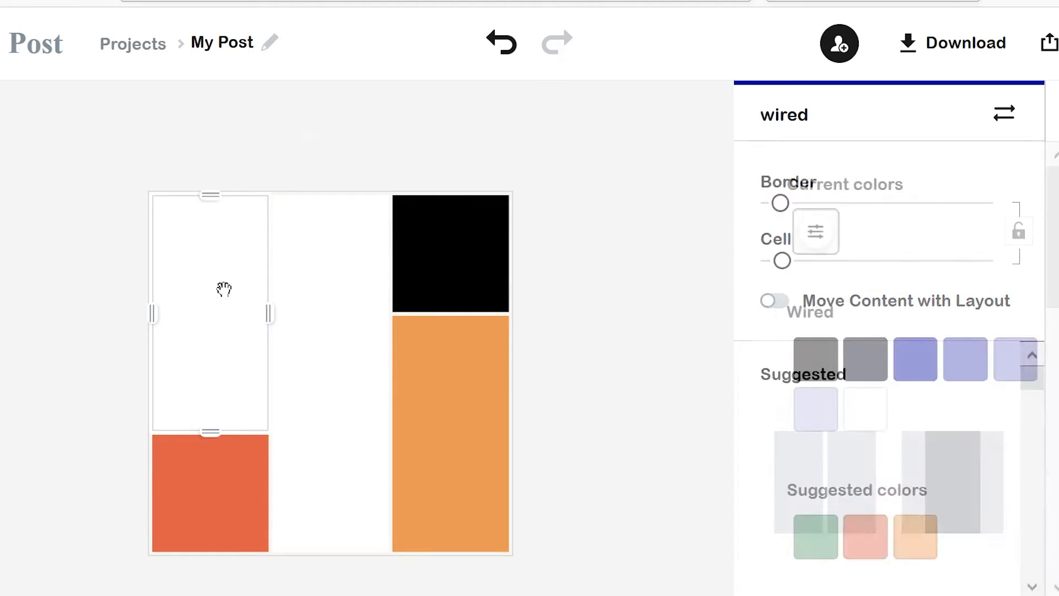
{"action": "left_click", "coordinate": [326, 303]}
{"action": "left_click", "coordinate": [227, 476]}
{"action": "left_click", "coordinate": [227, 350]}
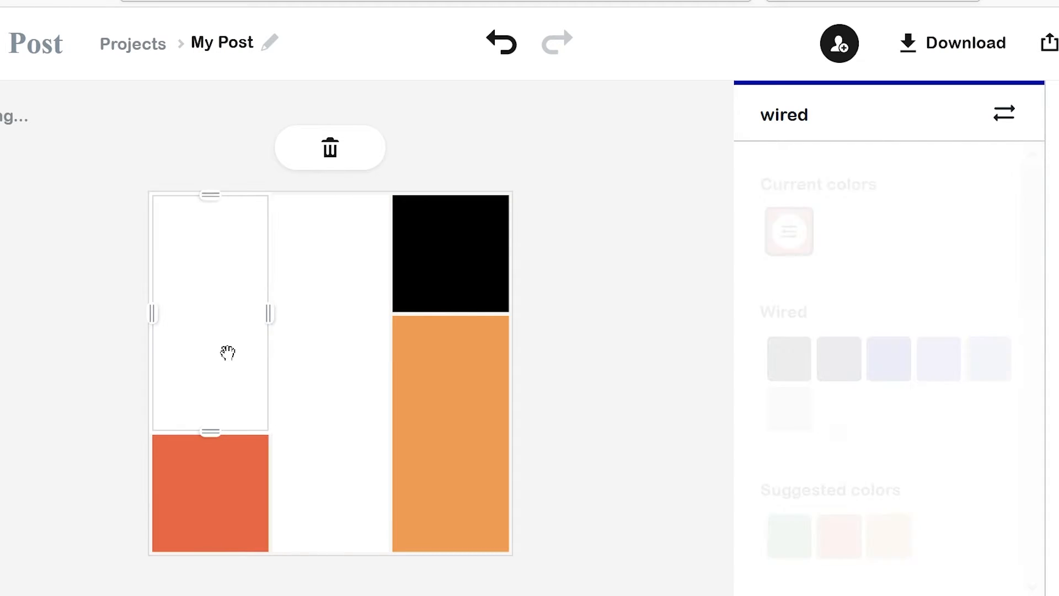
{"action": "left_click", "coordinate": [790, 357]}
{"action": "left_click", "coordinate": [342, 368]}
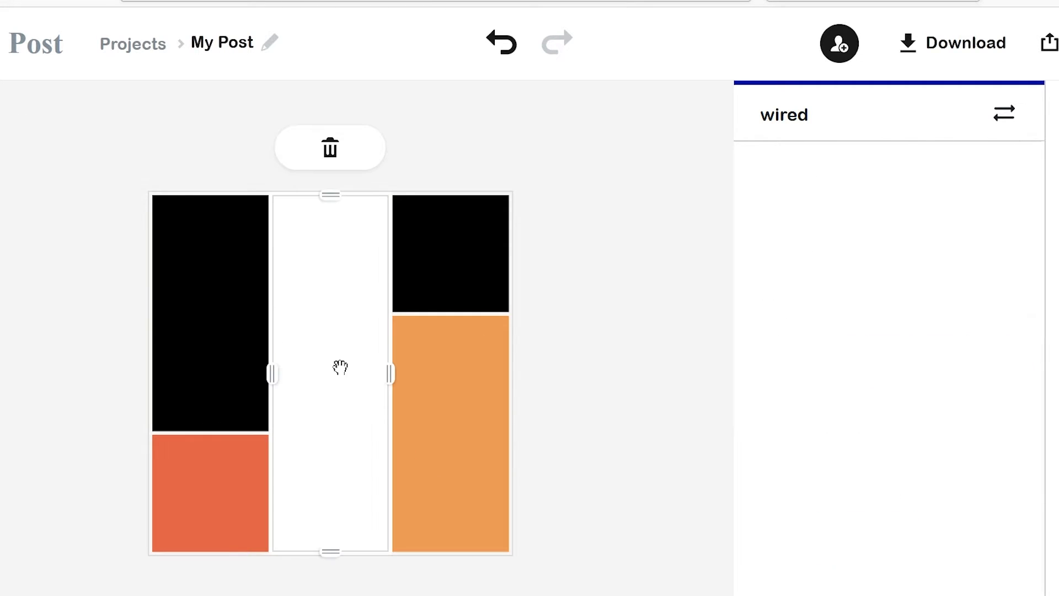
{"action": "left_click", "coordinate": [469, 306]}
{"action": "left_click", "coordinate": [442, 417]}
- Add a text from scratch with "Text" on the first line and "More Text" on the second
{"action": "left_click", "coordinate": [253, 346]}
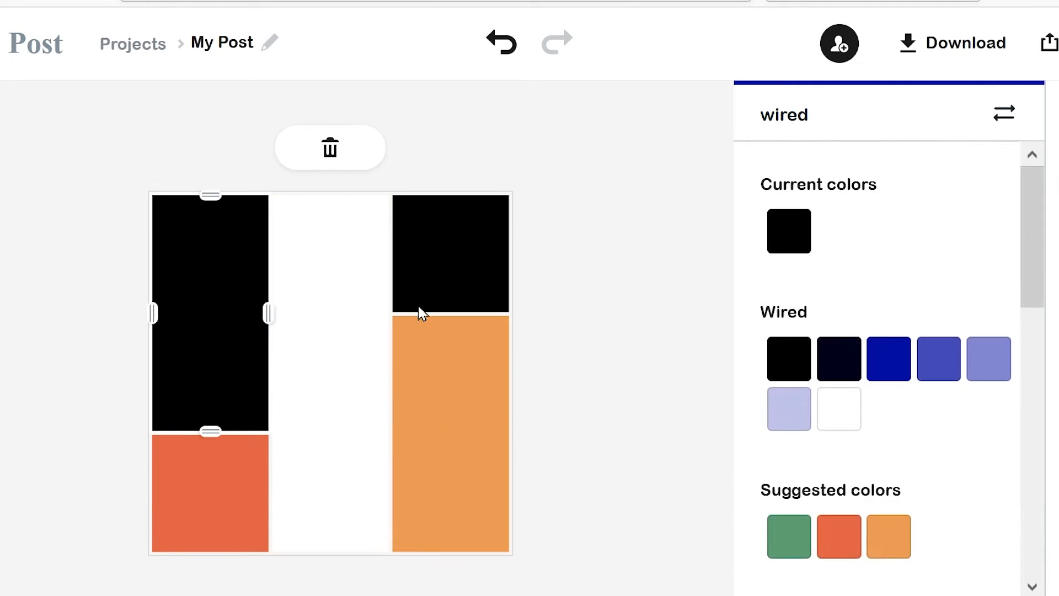
{"action": "left_click", "coordinate": [772, 139]}
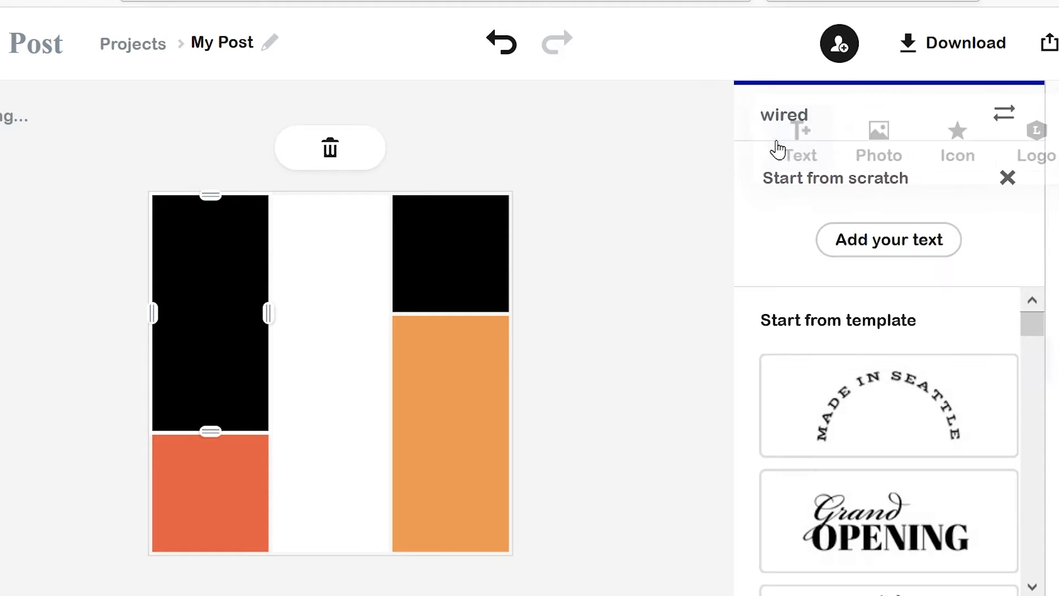
{"action": "left_click", "coordinate": [890, 243]}
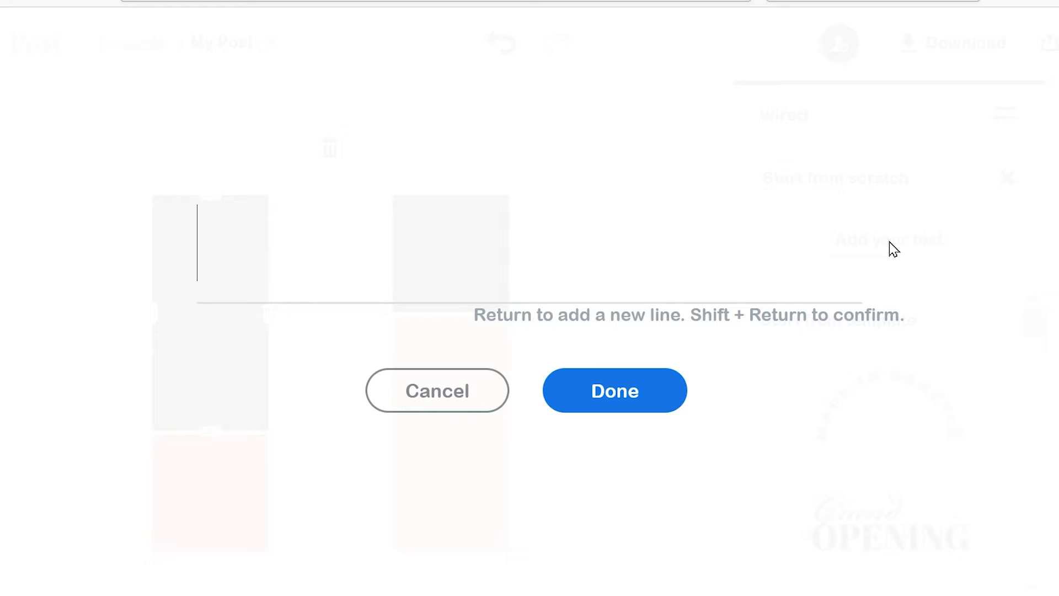
{"action": "type", "text": "H"}
{"action": "key", "text": "BackSpace"}
{"action": "type", "text": "Text"}
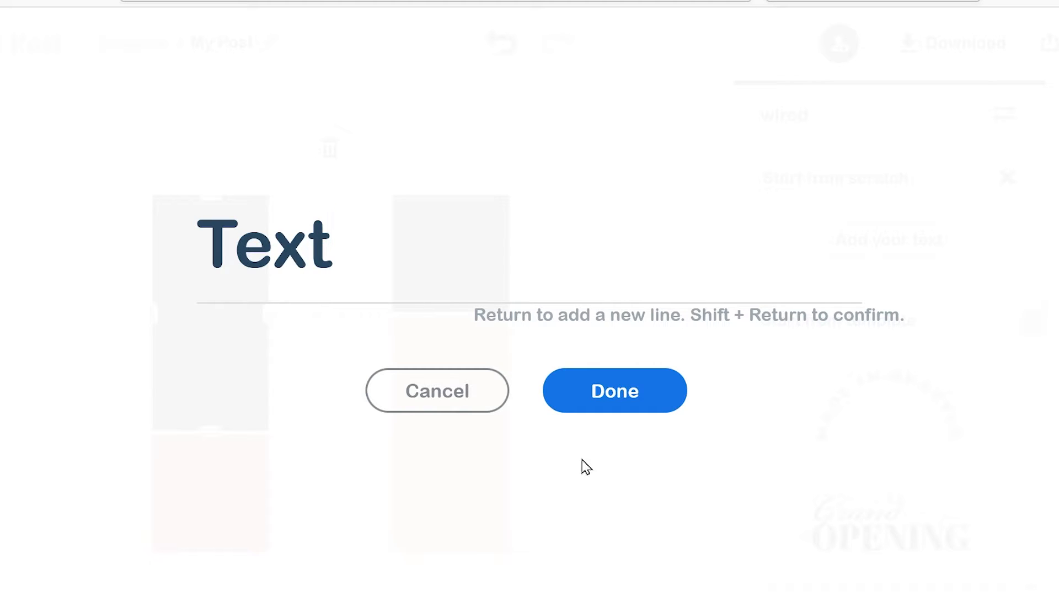
{"action": "key", "text": "Return"}
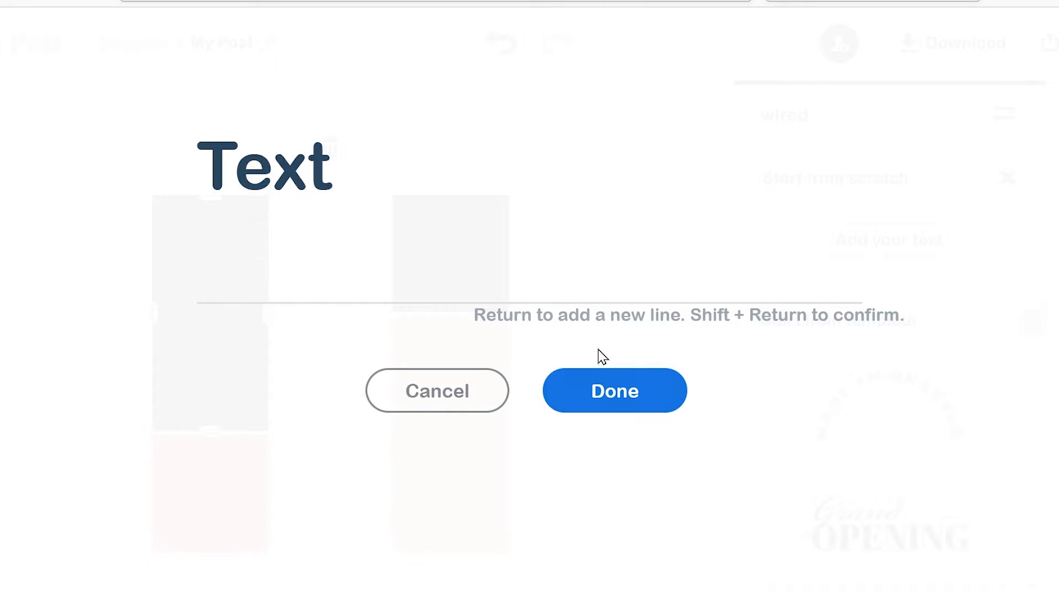
{"action": "type", "text": "More Text"}
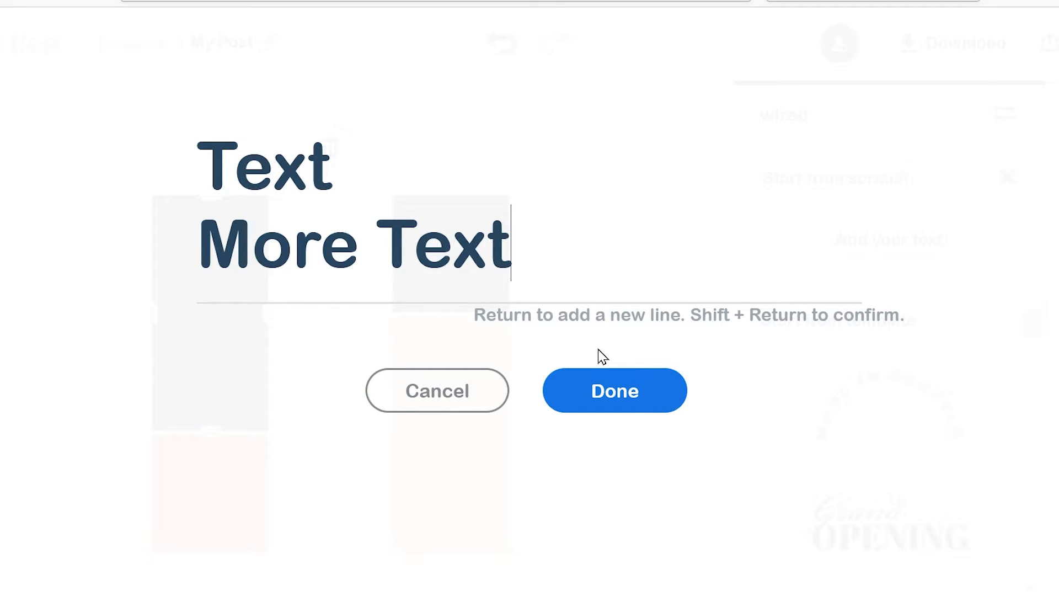
{"action": "left_click", "coordinate": [634, 403]}
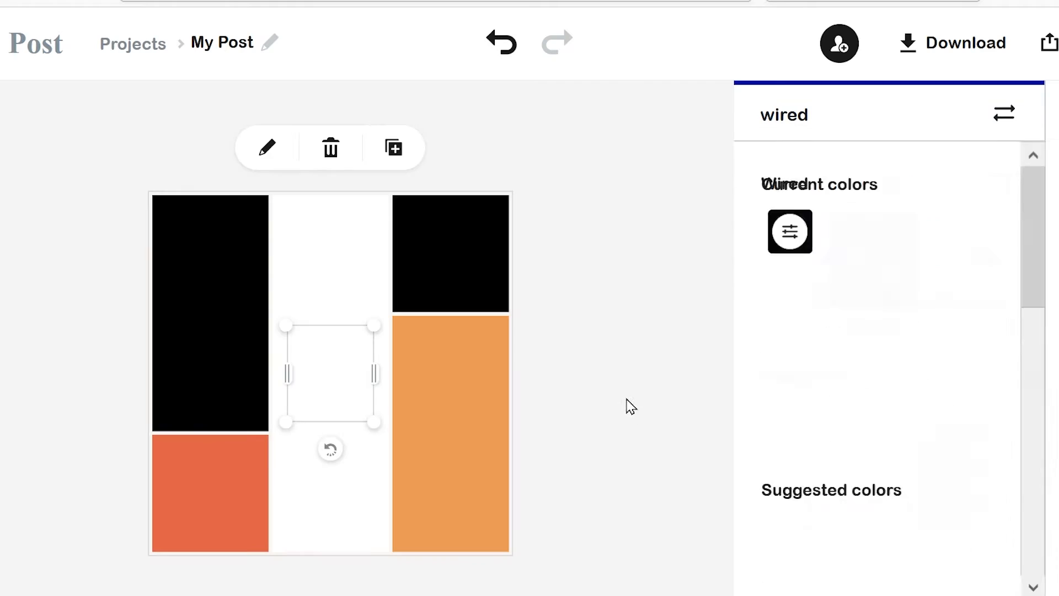
- Move the new text into the upper part of the tall black cell in the first column
{"action": "left_click_drag", "start_coordinate": [336, 354], "coordinate": [211, 226]}
{"action": "left_click", "coordinate": [75, 302]}
{"action": "left_click", "coordinate": [197, 276]}
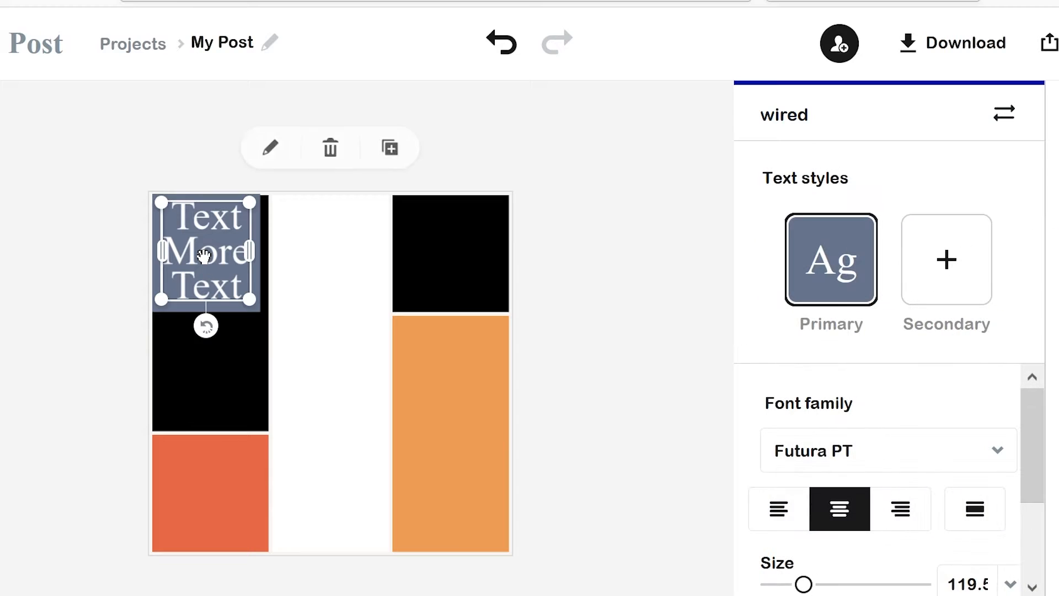
- Try several Wired color pairs on the text, ending with periwinkle letters on a black background
{"action": "left_click_drag", "start_coordinate": [1031, 467], "coordinate": [1008, 358]}
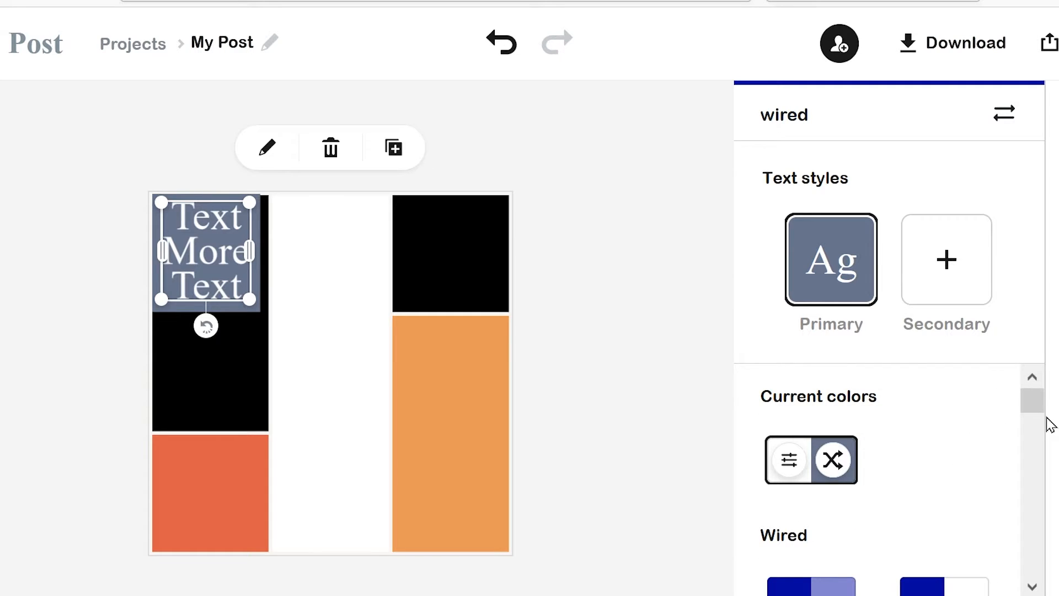
{"action": "left_click_drag", "start_coordinate": [1041, 408], "coordinate": [1042, 426]}
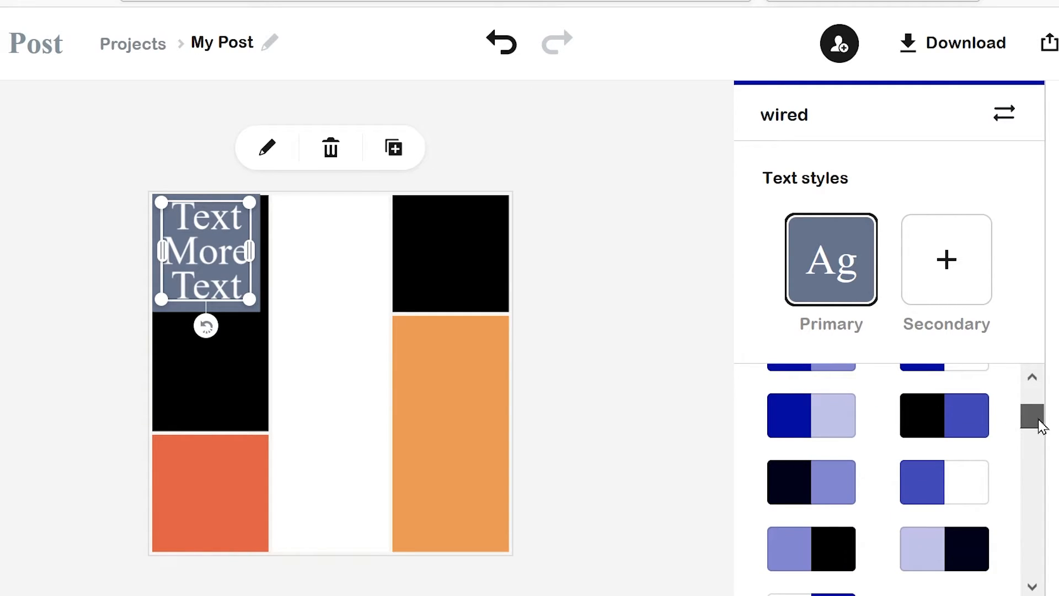
{"action": "left_click", "coordinate": [807, 434]}
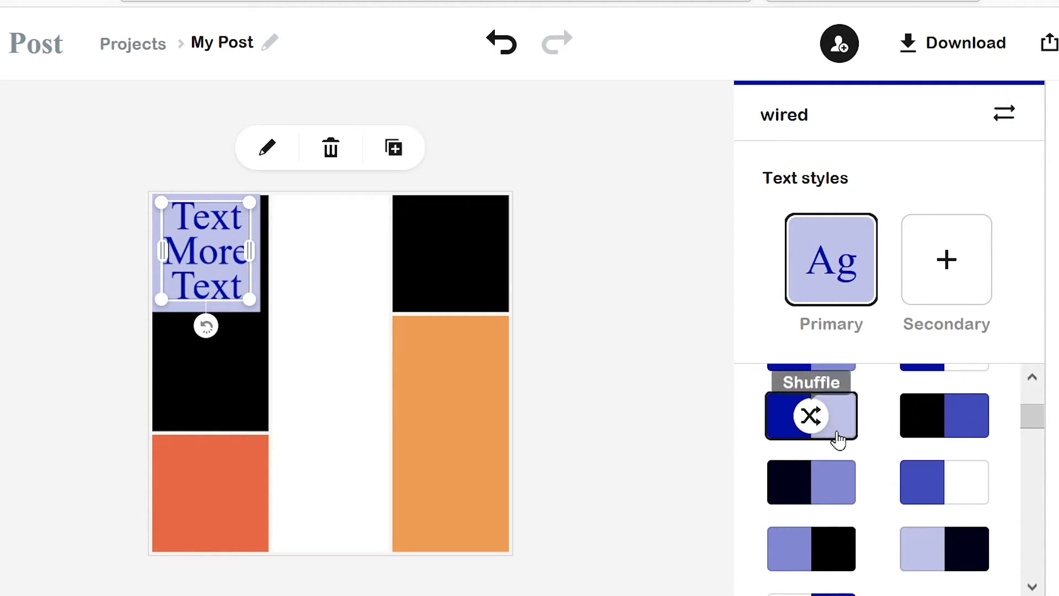
{"action": "left_click", "coordinate": [834, 482]}
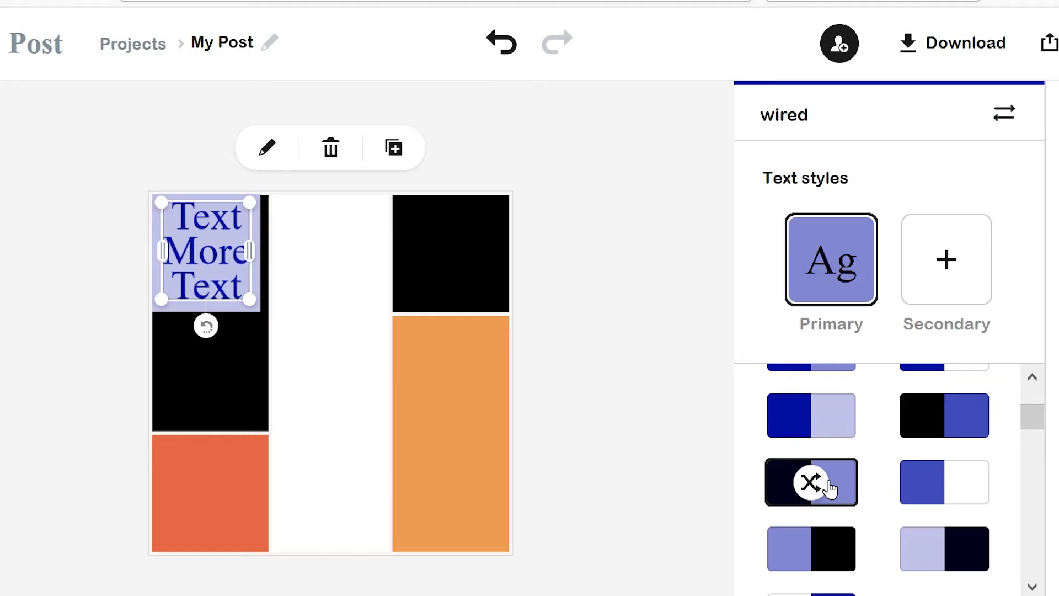
{"action": "left_click", "coordinate": [820, 548]}
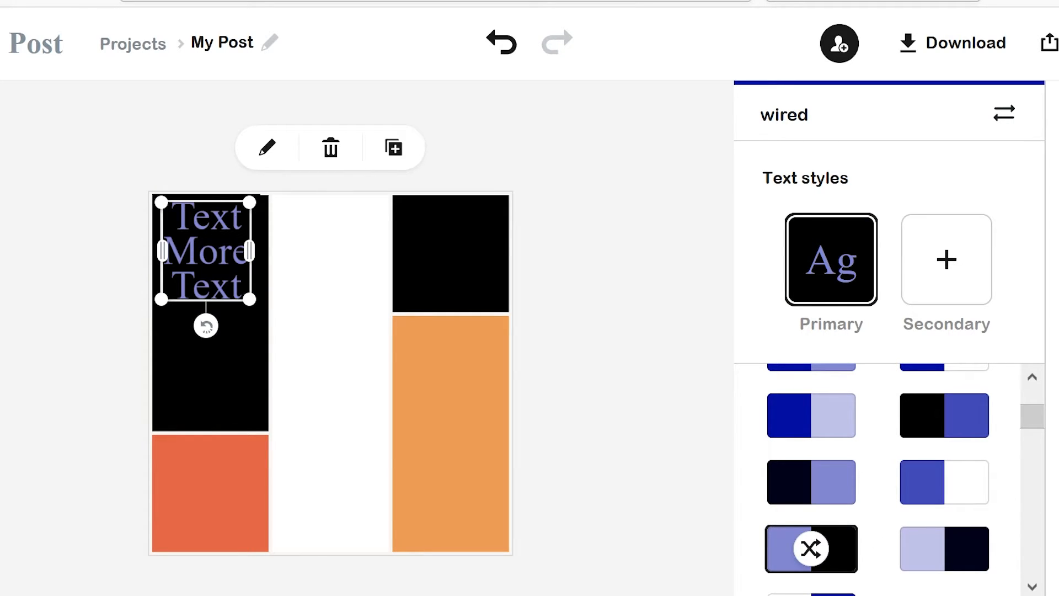
- Try the Outline effect with a thicker line on the text and browse the post's color palettes
{"action": "scroll", "coordinate": [888, 480], "scroll_direction": "down", "scroll_amount": 5}
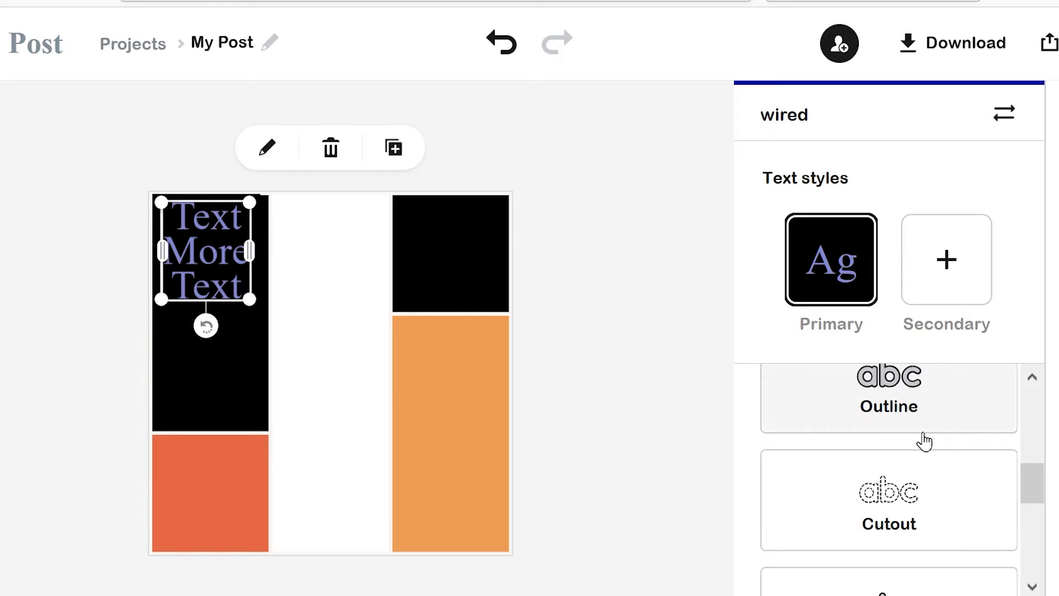
{"action": "left_click", "coordinate": [916, 417]}
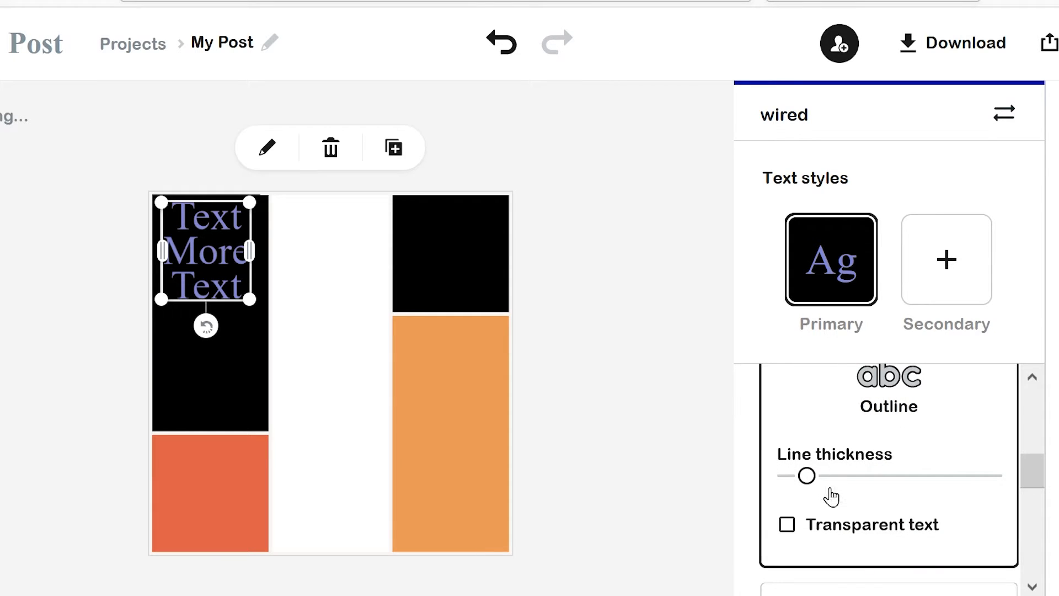
{"action": "left_click_drag", "start_coordinate": [810, 477], "coordinate": [834, 478]}
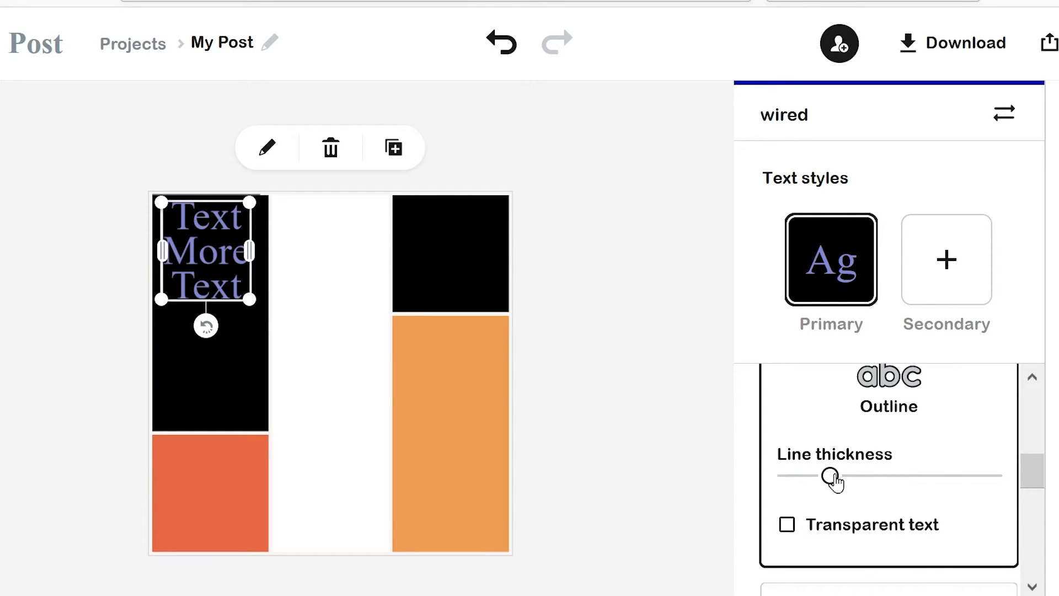
{"action": "left_click", "coordinate": [717, 441]}
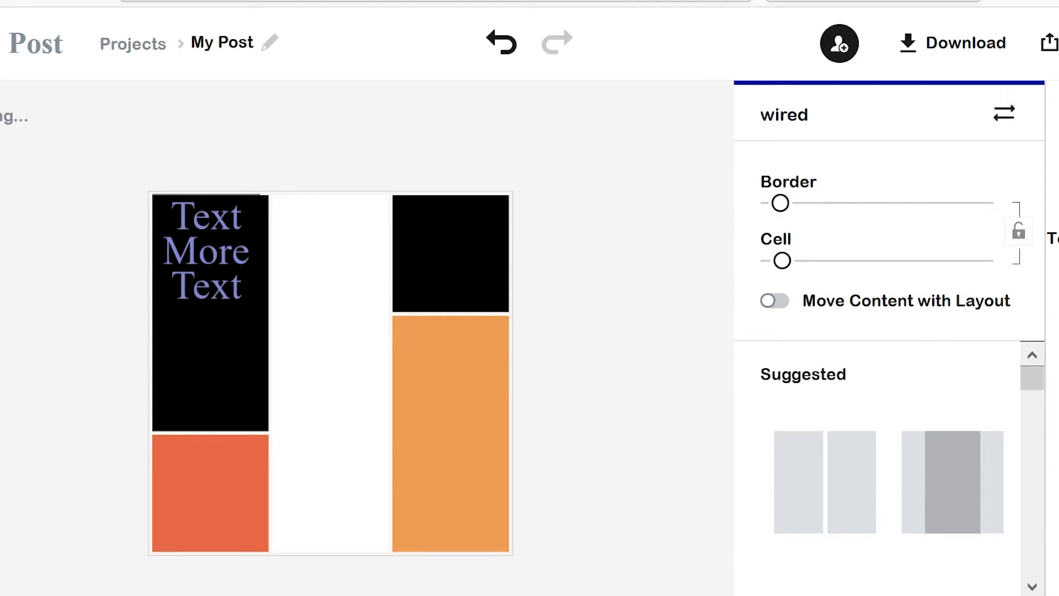
{"action": "left_click", "coordinate": [1040, 243]}
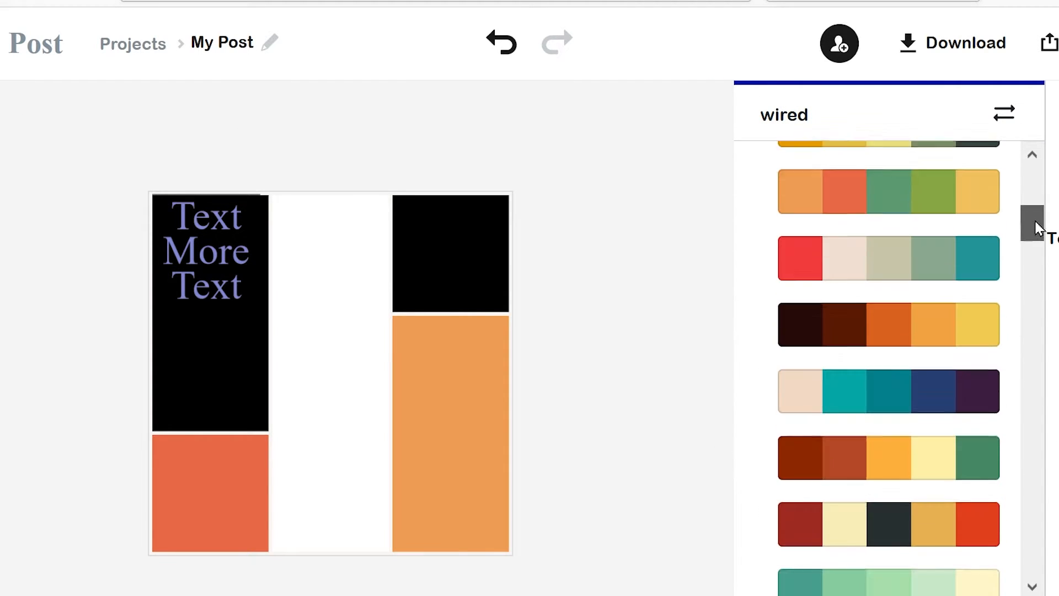
- Try further effects on the text, including Cutout & Shadow and Shadow
{"action": "left_click", "coordinate": [240, 263]}
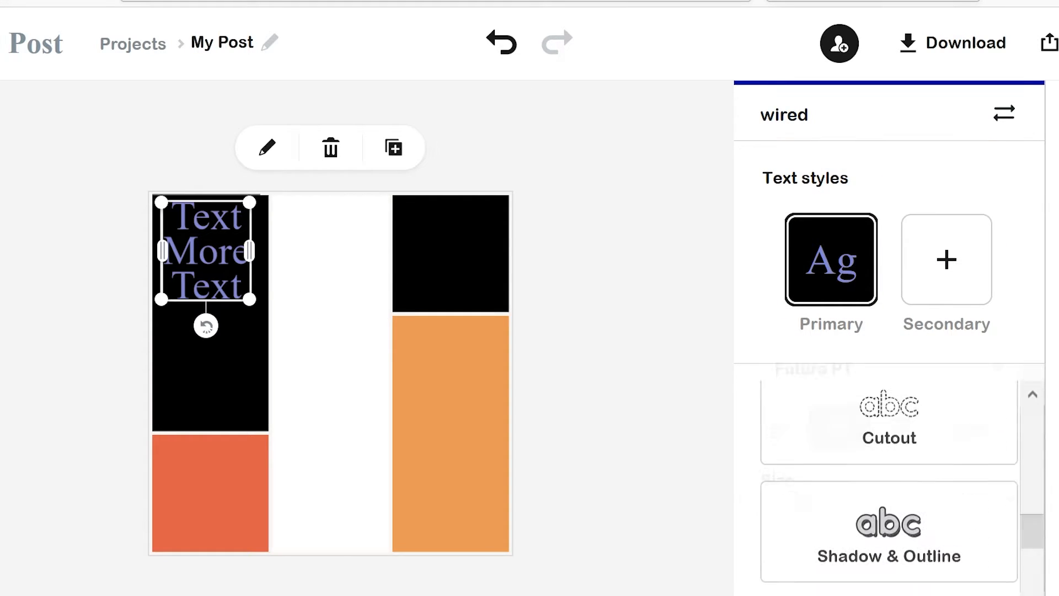
{"action": "left_click_drag", "start_coordinate": [1035, 521], "coordinate": [1031, 558]}
{"action": "left_click", "coordinate": [915, 424]}
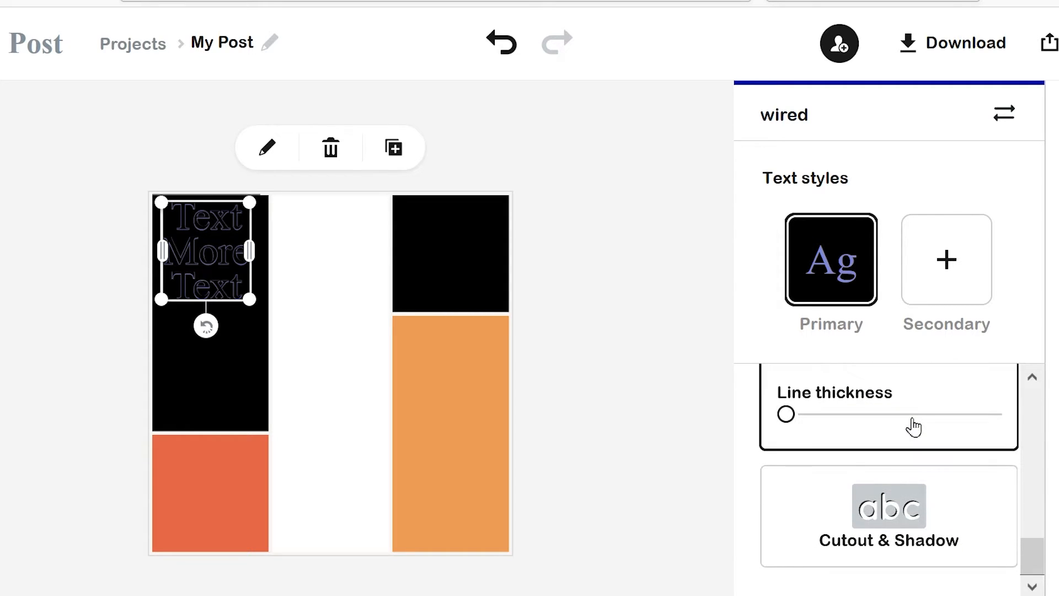
{"action": "left_click", "coordinate": [881, 523]}
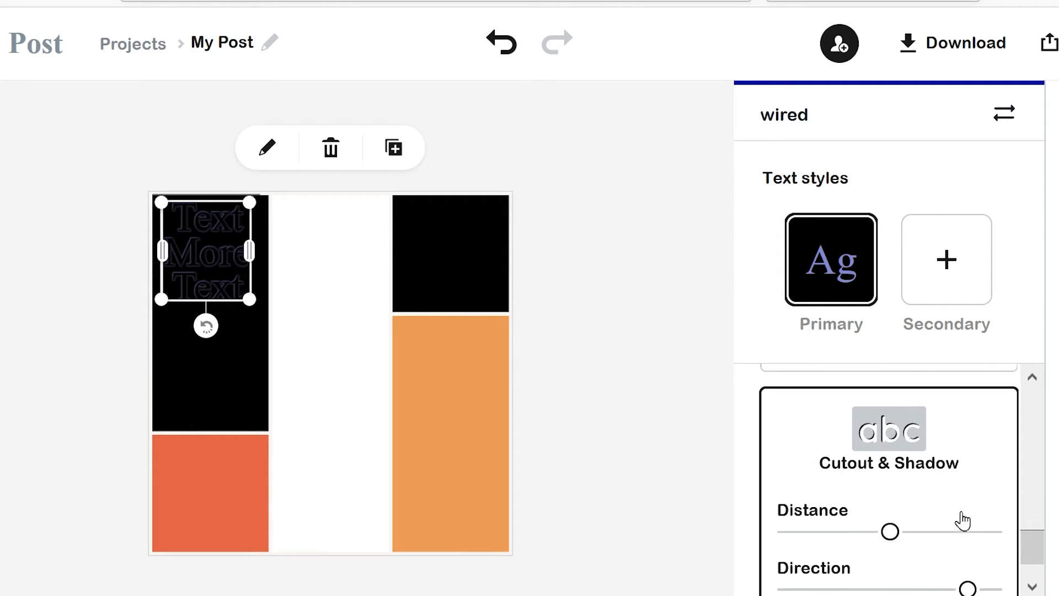
{"action": "left_click_drag", "start_coordinate": [1032, 547], "coordinate": [1023, 445]}
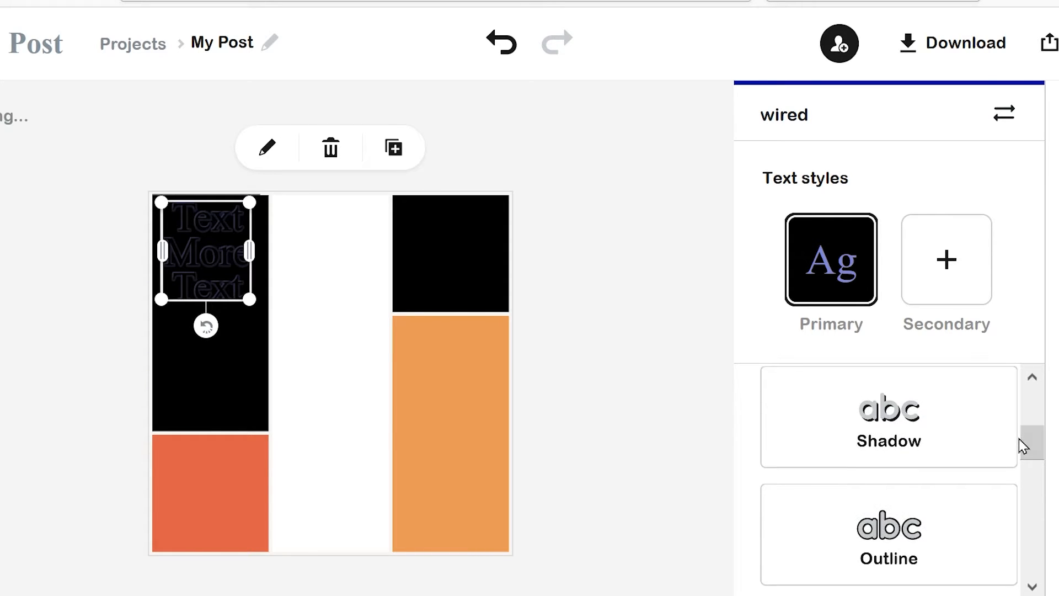
{"action": "left_click", "coordinate": [897, 427]}
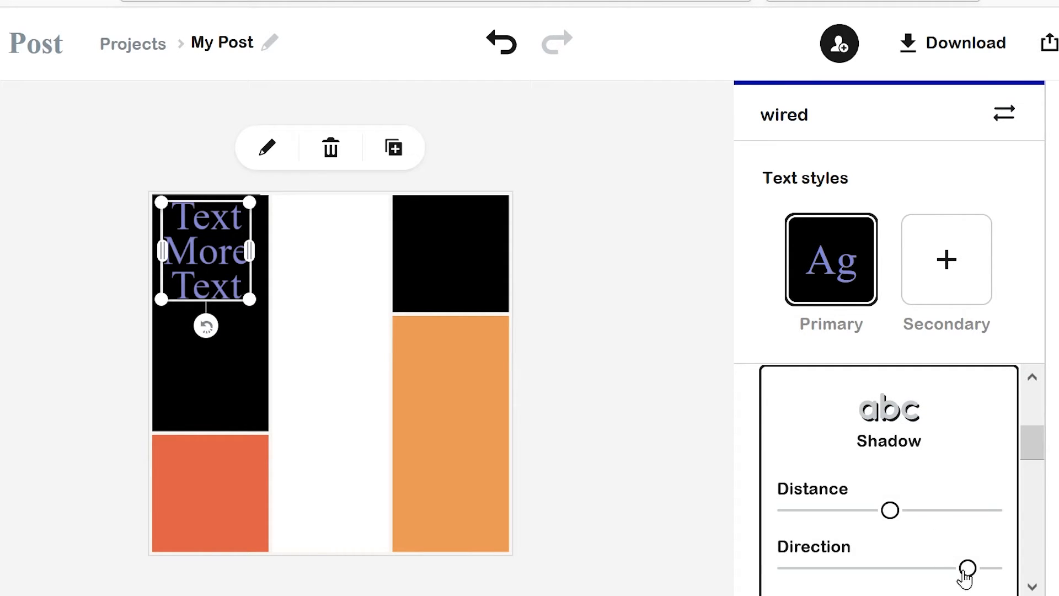
- Use the suggestions wheel to restyle the text as dark uppercase letters on an orange-red background
{"action": "left_click_drag", "start_coordinate": [1036, 470], "coordinate": [1051, 339]}
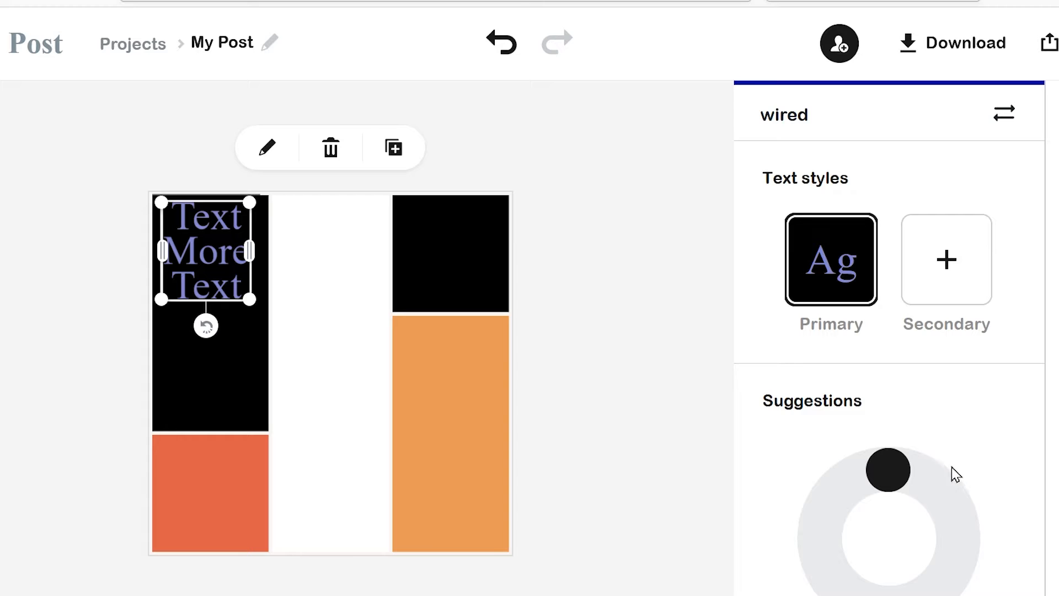
{"action": "left_click_drag", "start_coordinate": [887, 473], "coordinate": [924, 592]}
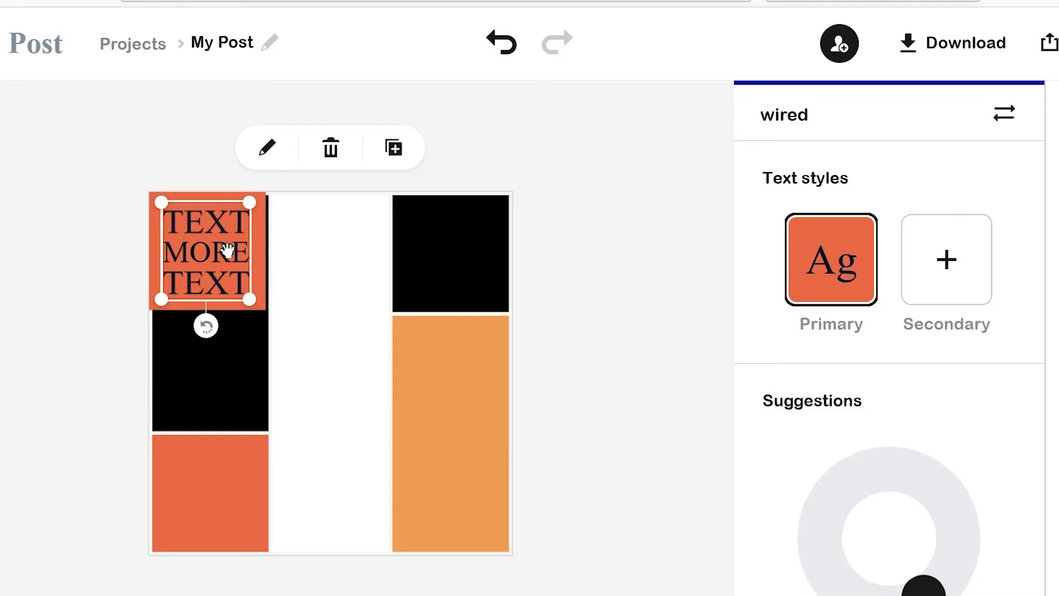
- Shrink the orange-red text block and center it horizontally near the top of the first column's black cell
{"action": "left_click", "coordinate": [217, 250]}
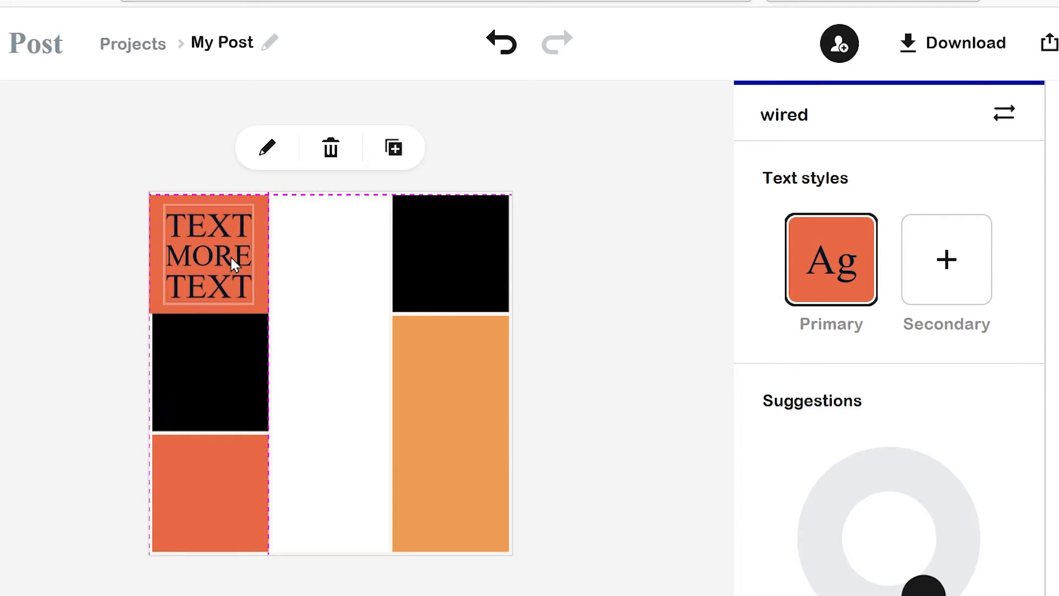
{"action": "left_click", "coordinate": [234, 246]}
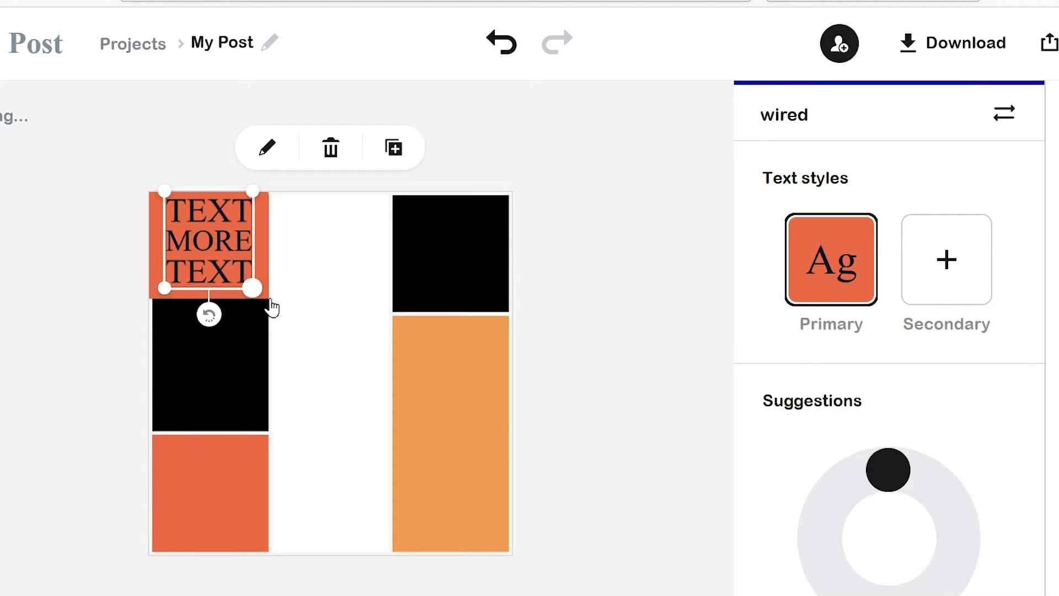
{"action": "left_click", "coordinate": [221, 263]}
{"action": "left_click", "coordinate": [223, 244]}
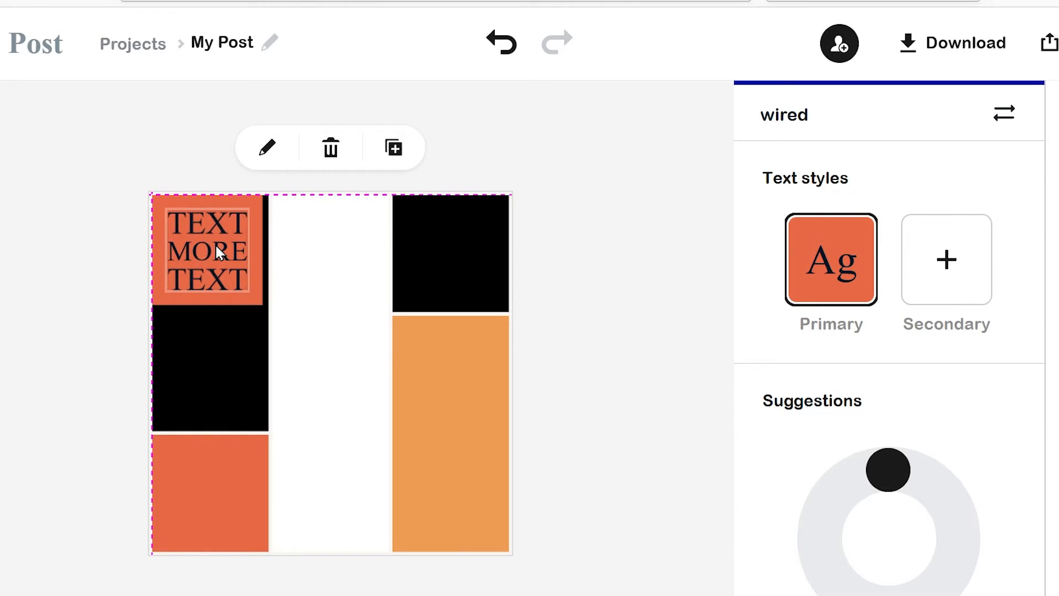
{"action": "mouse_move", "coordinate": [247, 290]}
{"action": "left_mouse_down"}
{"action": "mouse_move", "coordinate": [264, 303]}
{"action": "mouse_move", "coordinate": [250, 298]}
{"action": "left_mouse_up"}
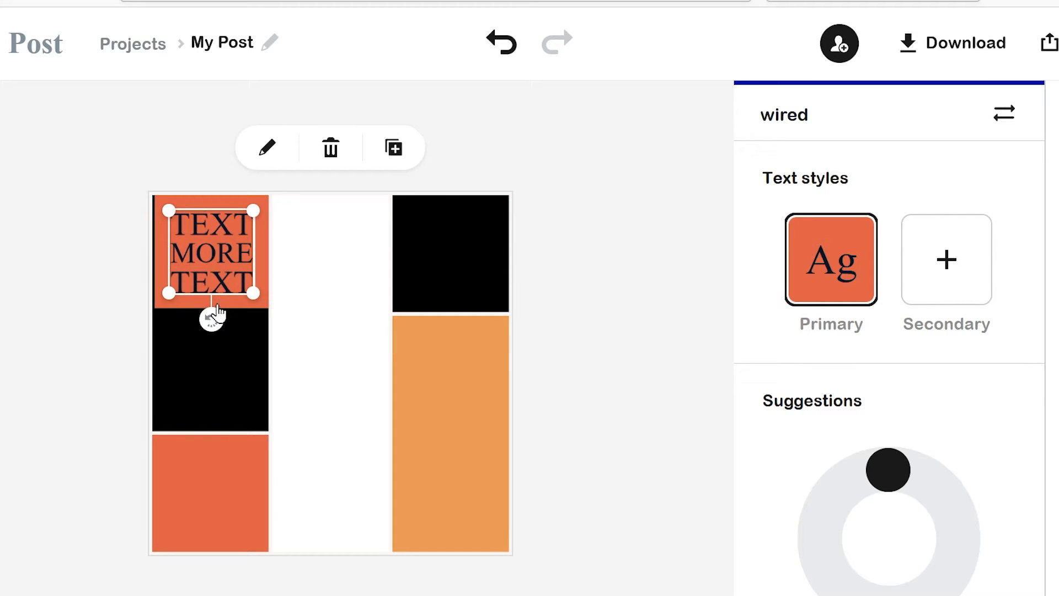
{"action": "left_click_drag", "start_coordinate": [258, 300], "coordinate": [241, 286]}
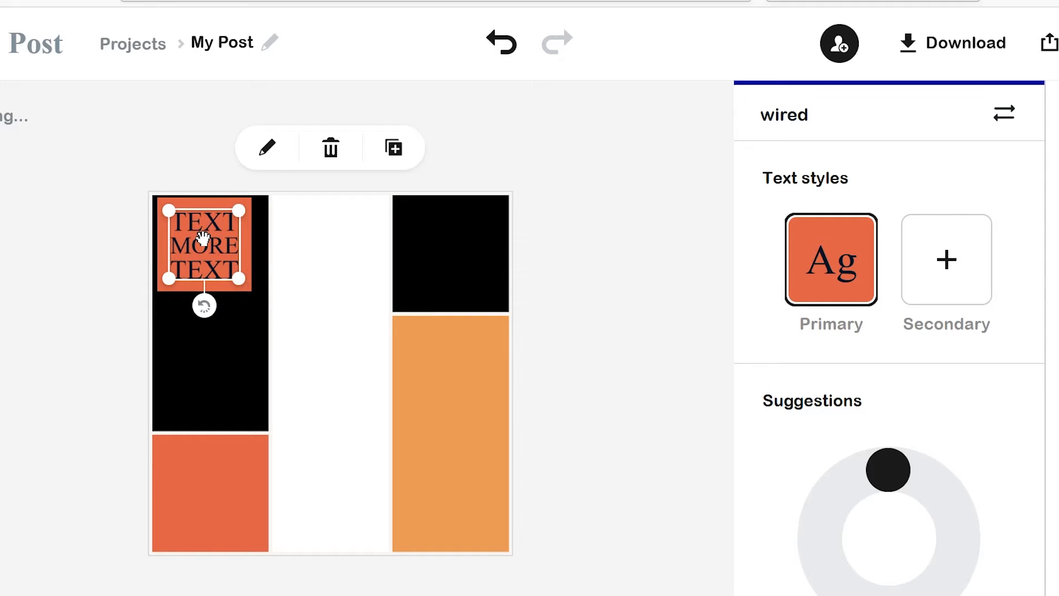
{"action": "mouse_move", "coordinate": [208, 244]}
{"action": "left_mouse_down"}
{"action": "mouse_move", "coordinate": [214, 259]}
{"action": "mouse_move", "coordinate": [204, 245]}
{"action": "left_mouse_up"}
{"action": "left_click", "coordinate": [319, 314]}
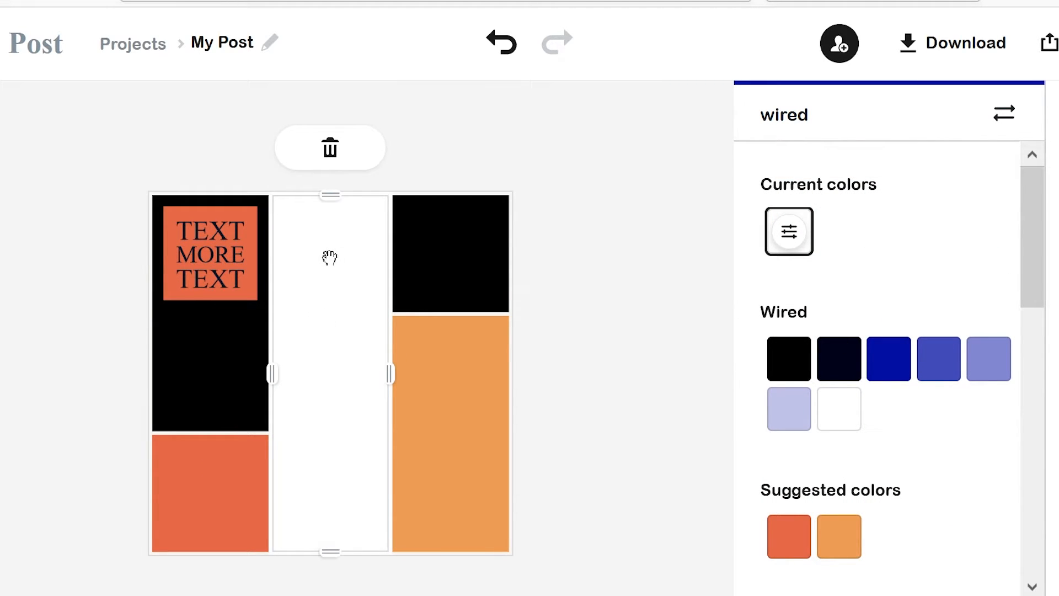
- Add the gray variant of the logo, shrink it and place it in the black cell at the top of the third column
{"action": "left_click", "coordinate": [208, 255]}
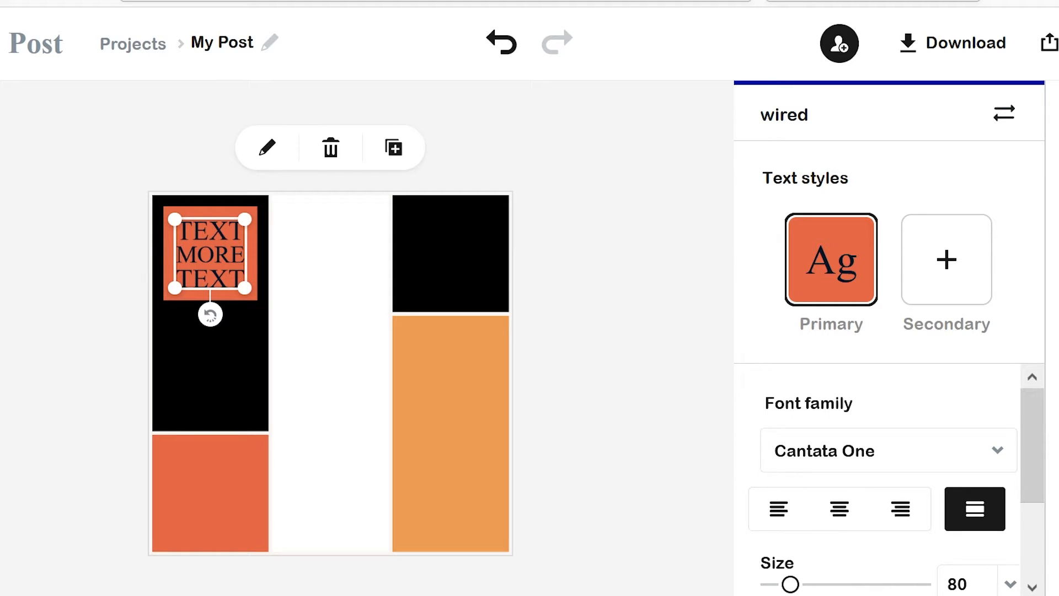
{"action": "left_click", "coordinate": [1058, 125]}
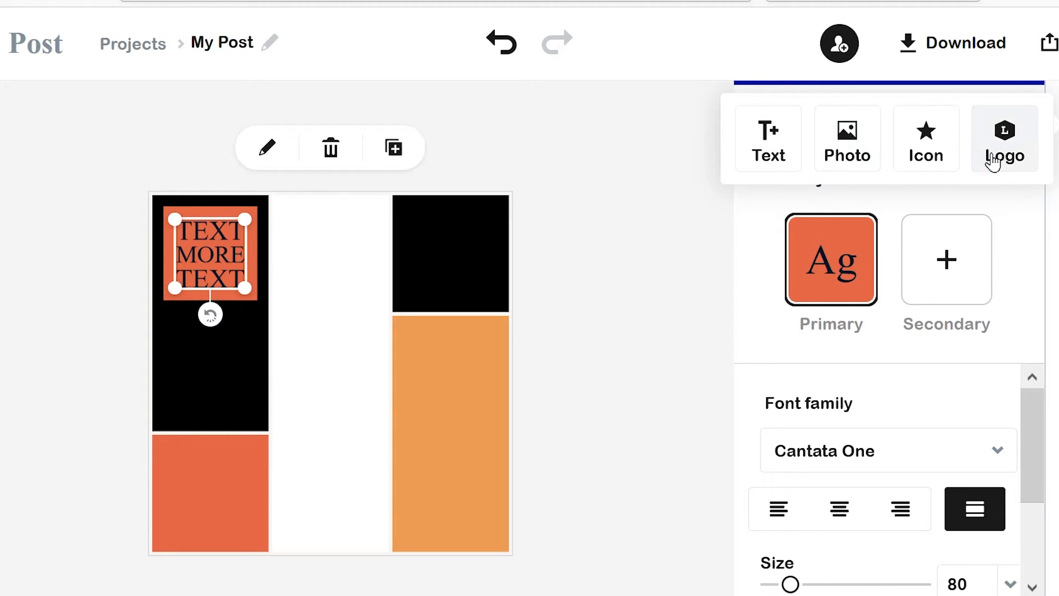
{"action": "left_click", "coordinate": [1021, 161]}
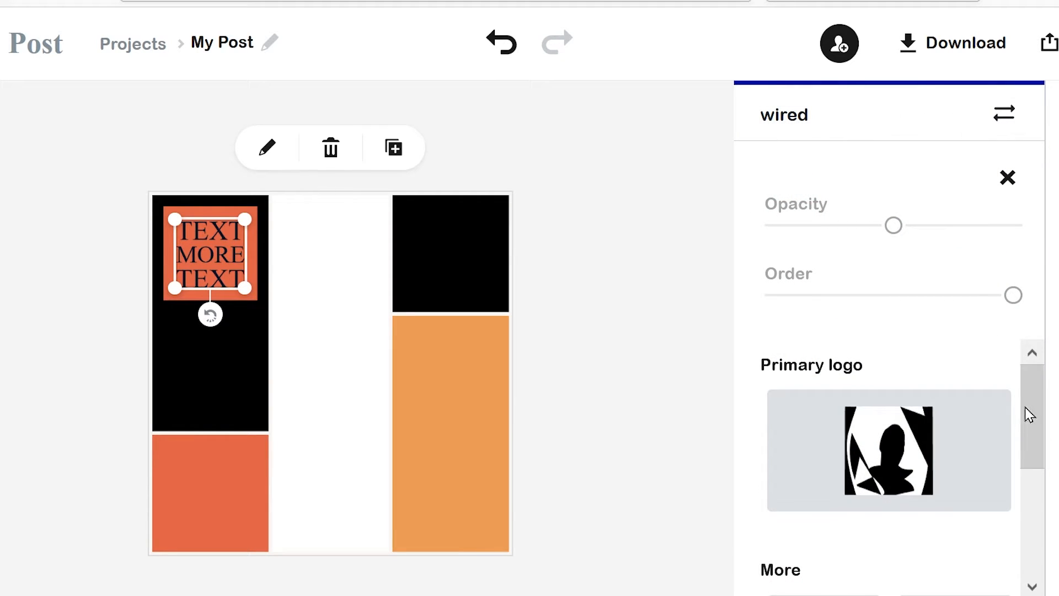
{"action": "left_click_drag", "start_coordinate": [1029, 416], "coordinate": [1019, 518]}
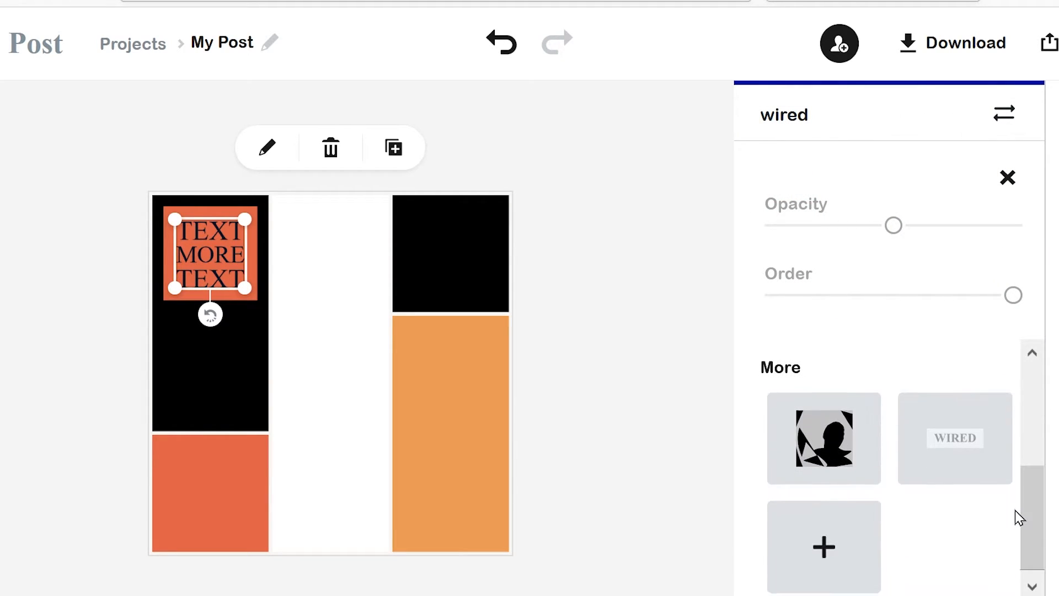
{"action": "left_click", "coordinate": [795, 456]}
{"action": "left_click_drag", "start_coordinate": [458, 544], "coordinate": [428, 361]}
{"action": "left_click_drag", "start_coordinate": [480, 519], "coordinate": [520, 406]}
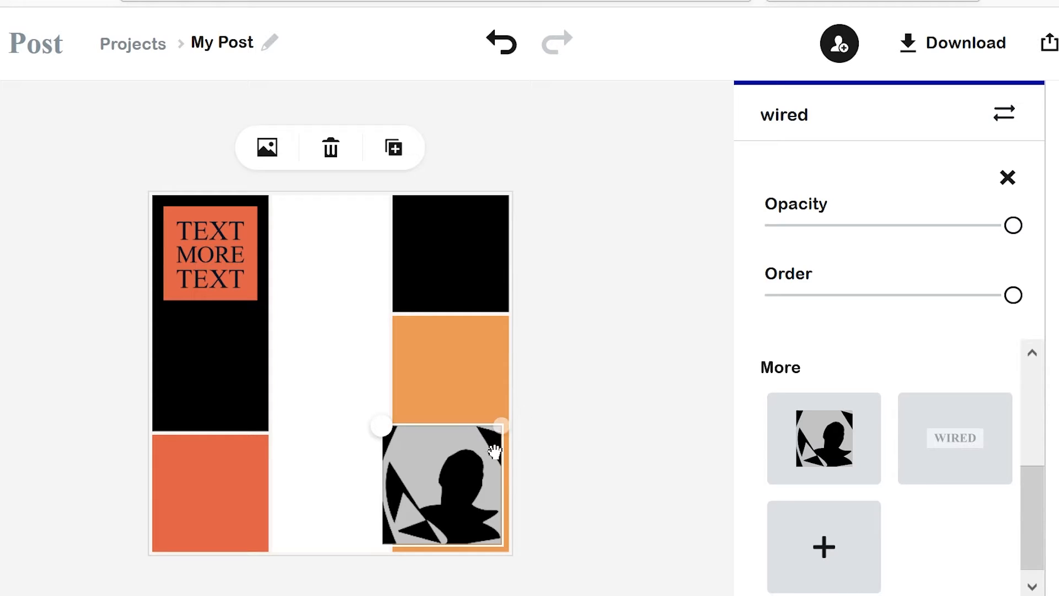
{"action": "left_click_drag", "start_coordinate": [382, 429], "coordinate": [464, 257]}
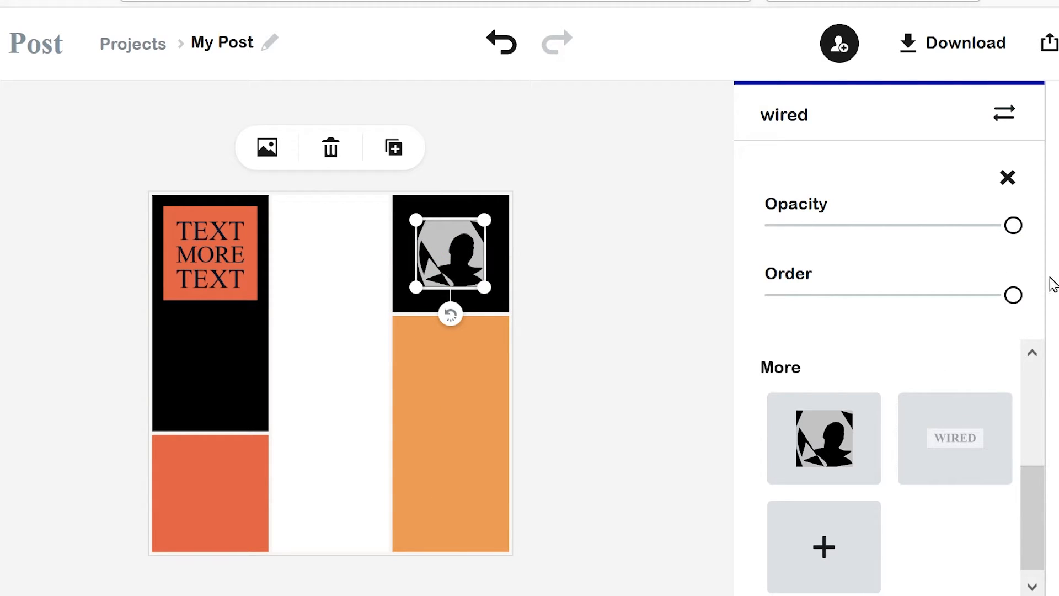
- Lower the logo's opacity to about half and try changing its stacking order
{"action": "left_click_drag", "start_coordinate": [1014, 227], "coordinate": [900, 245]}
{"action": "mouse_move", "coordinate": [1011, 302]}
{"action": "left_mouse_down"}
{"action": "mouse_move", "coordinate": [870, 314]}
{"action": "mouse_move", "coordinate": [1012, 312]}
{"action": "left_mouse_up"}
{"action": "left_click_drag", "start_coordinate": [929, 307], "coordinate": [1023, 394]}
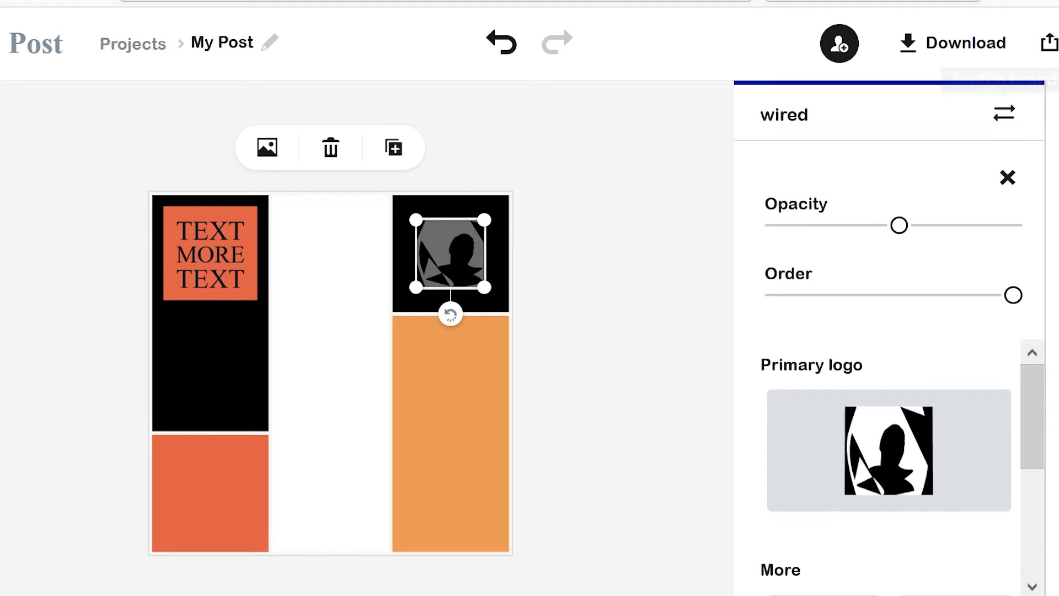
- Try deleting the black cell behind the logo, and undo the deletion
{"action": "left_click", "coordinate": [341, 272]}
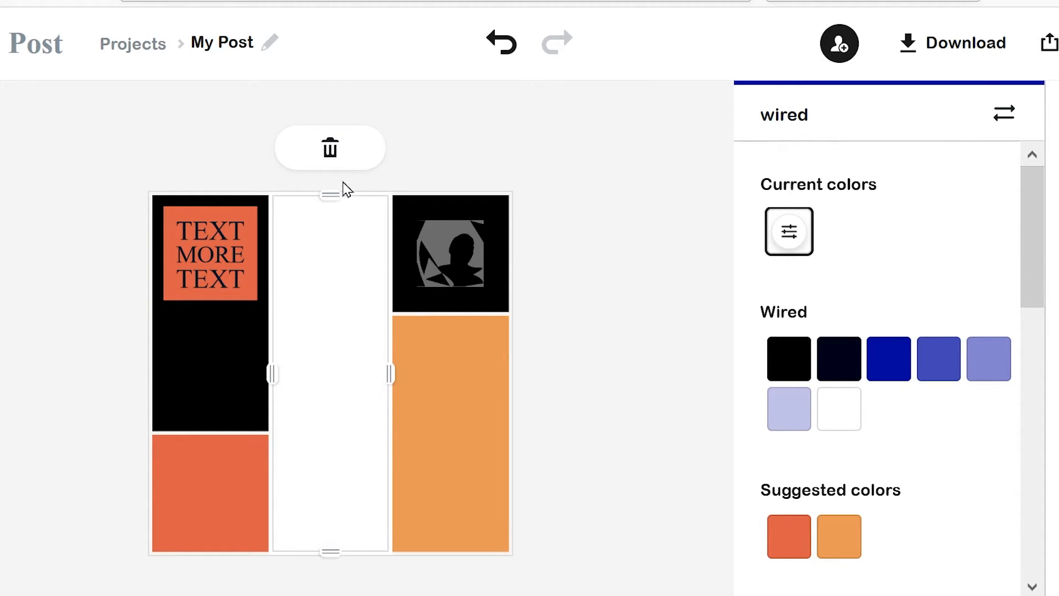
{"action": "left_click", "coordinate": [464, 255]}
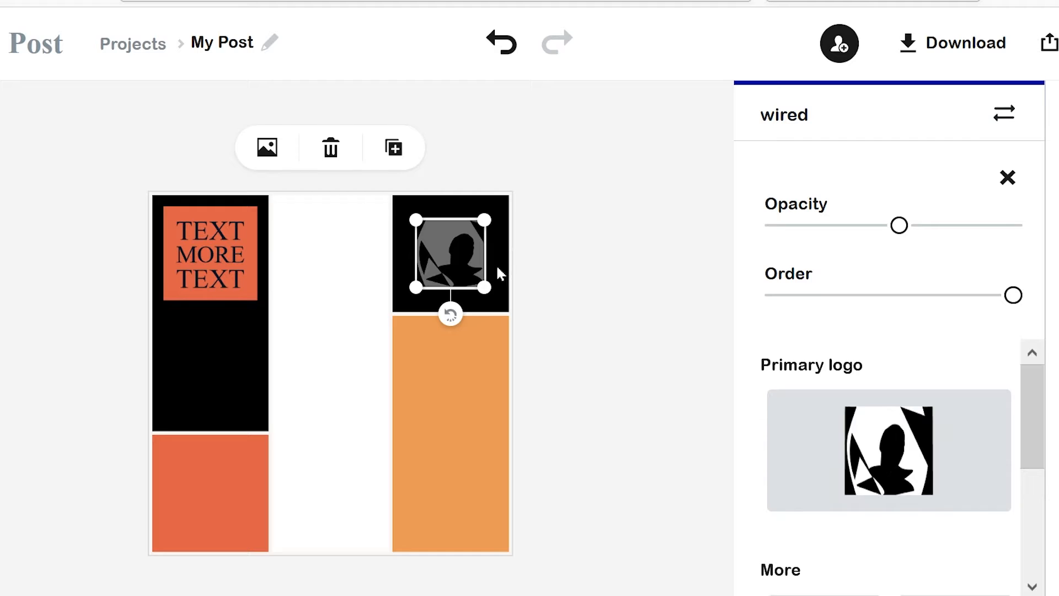
{"action": "left_click", "coordinate": [500, 273]}
{"action": "left_click", "coordinate": [350, 163]}
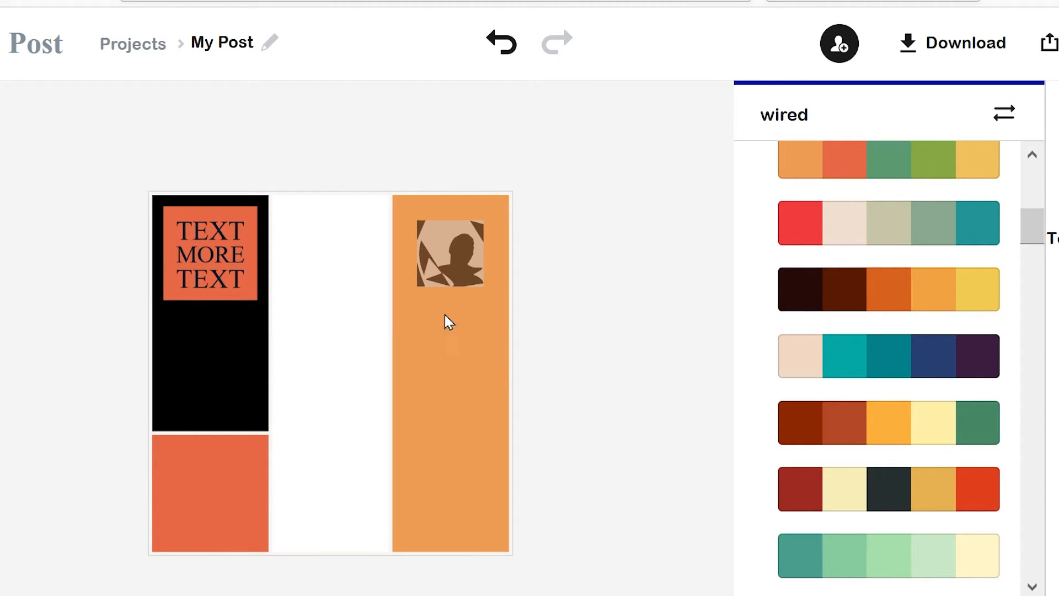
{"action": "key", "text": "ctrl+z"}
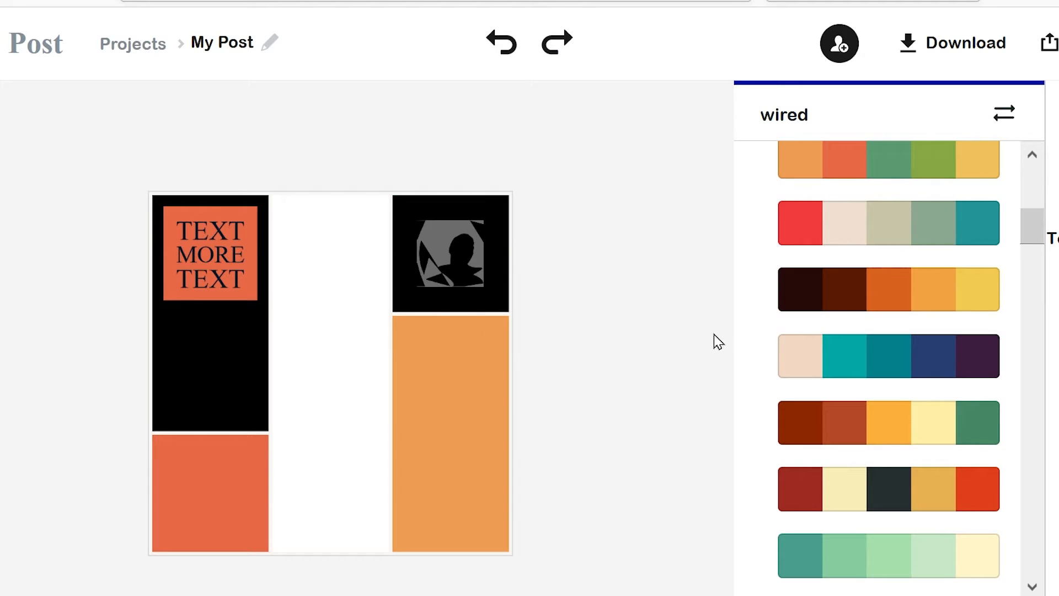
- Try several color palettes on the post, ending with the yellow, olive green, red, orange and dark brown one
{"action": "left_click_drag", "start_coordinate": [1029, 231], "coordinate": [1029, 247]}
{"action": "left_click", "coordinate": [885, 264]}
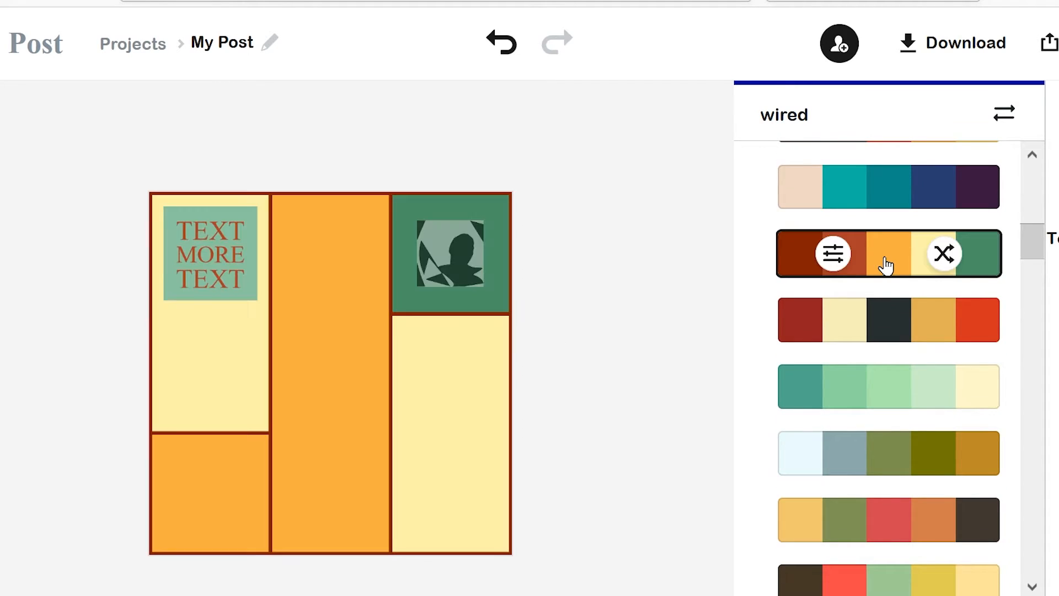
{"action": "left_click", "coordinate": [873, 333]}
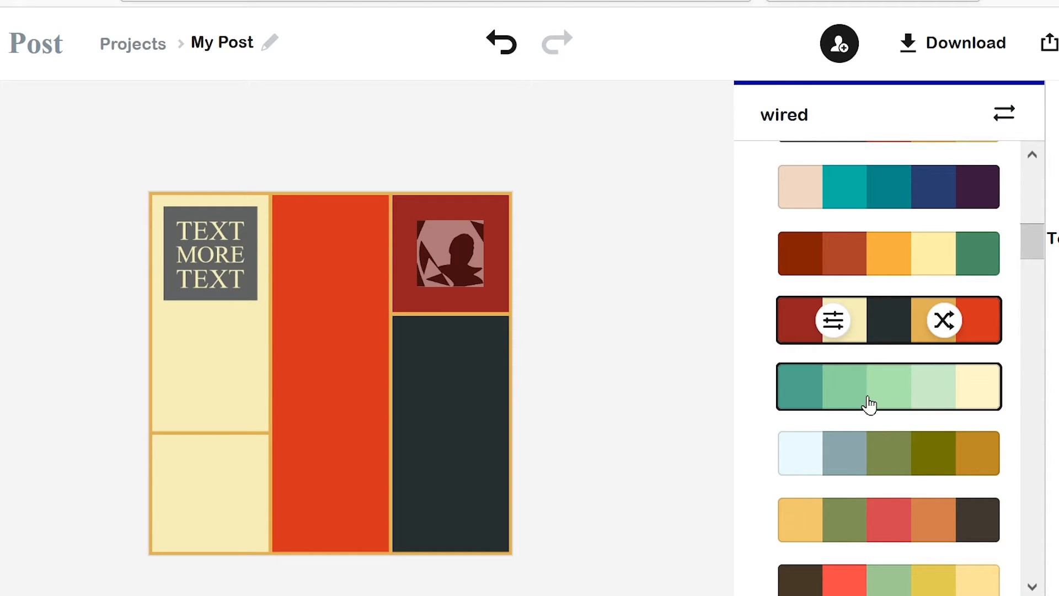
{"action": "left_click", "coordinate": [870, 391]}
{"action": "left_click", "coordinate": [871, 447]}
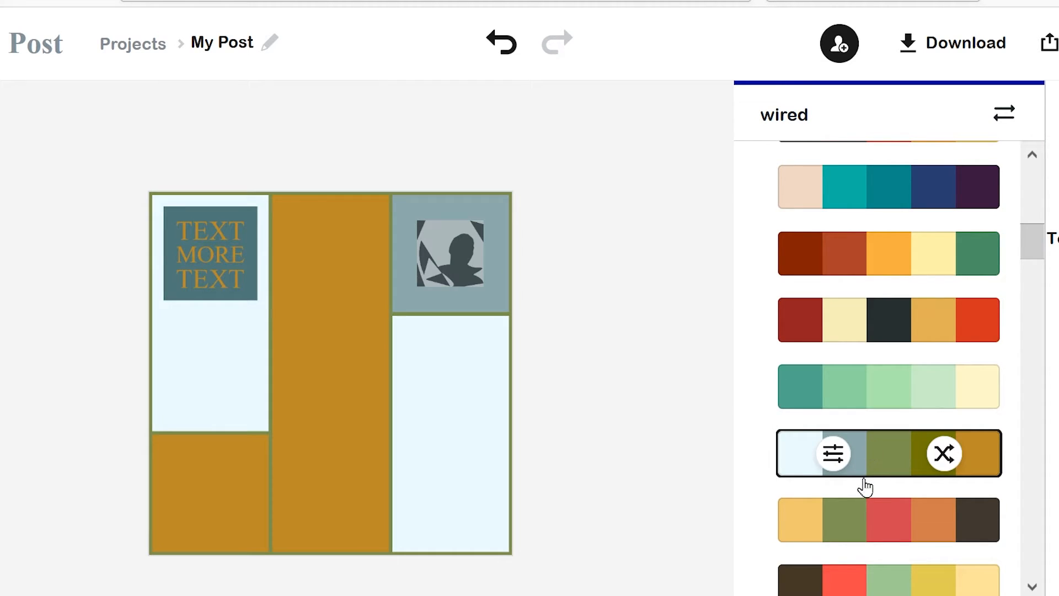
{"action": "left_click", "coordinate": [864, 517]}
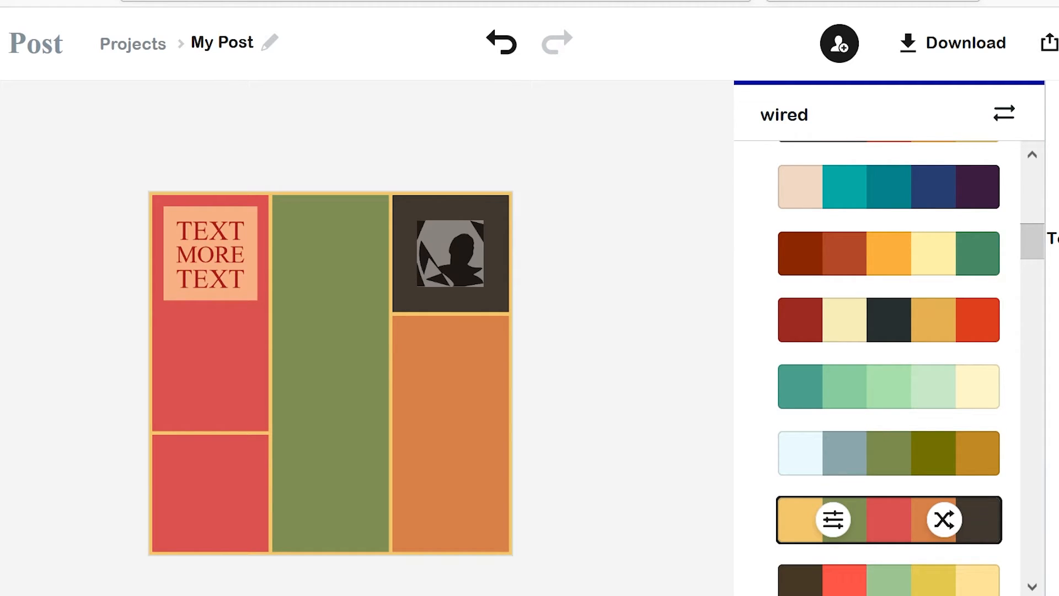
- Try the Instagram Story, Instagram Portrait, Instagram Landscape and Facebook sizes on the post, and finish with the Poster size
{"action": "mouse_move", "coordinate": [1041, 201]}
{"action": "left_mouse_down"}
{"action": "mouse_move", "coordinate": [1039, 376]}
{"action": "mouse_move", "coordinate": [1007, 494]}
{"action": "mouse_move", "coordinate": [1047, 194]}
{"action": "mouse_move", "coordinate": [1043, 210]}
{"action": "left_mouse_up"}
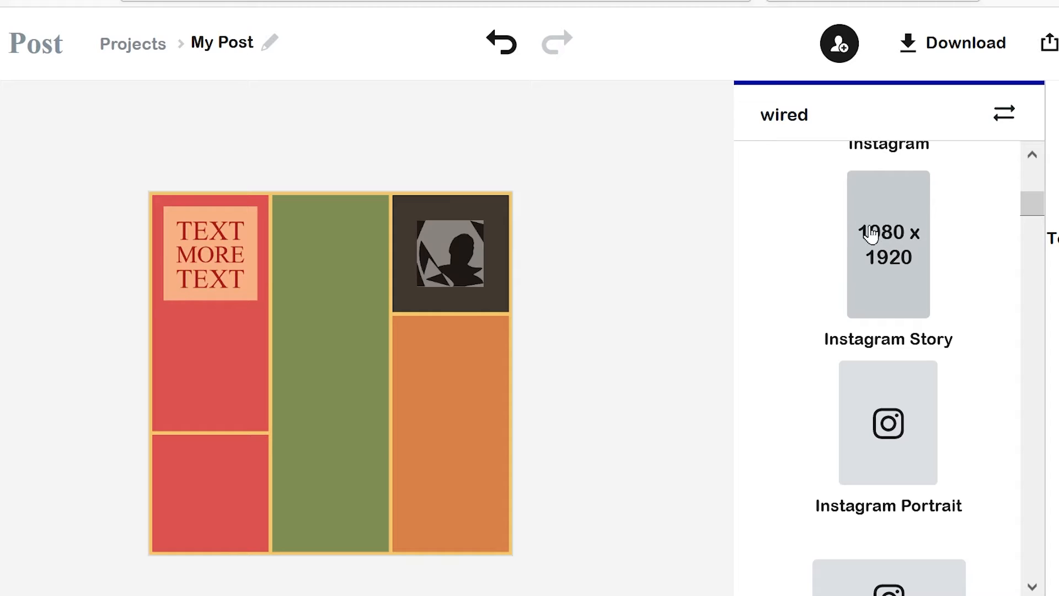
{"action": "left_click", "coordinate": [871, 234]}
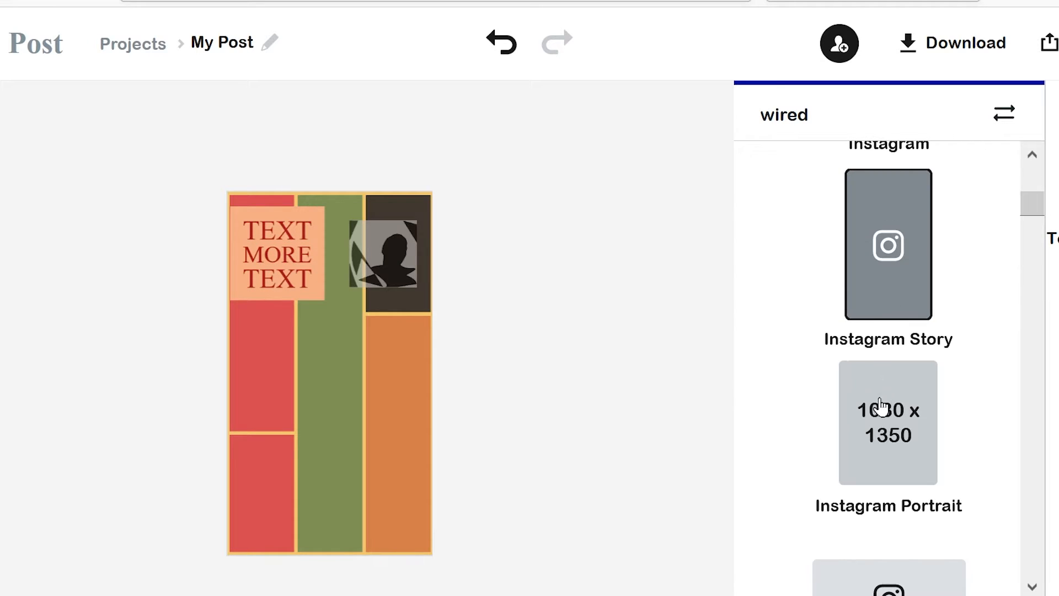
{"action": "left_click", "coordinate": [873, 413]}
{"action": "left_click_drag", "start_coordinate": [1031, 201], "coordinate": [1031, 221]}
{"action": "left_click", "coordinate": [859, 340]}
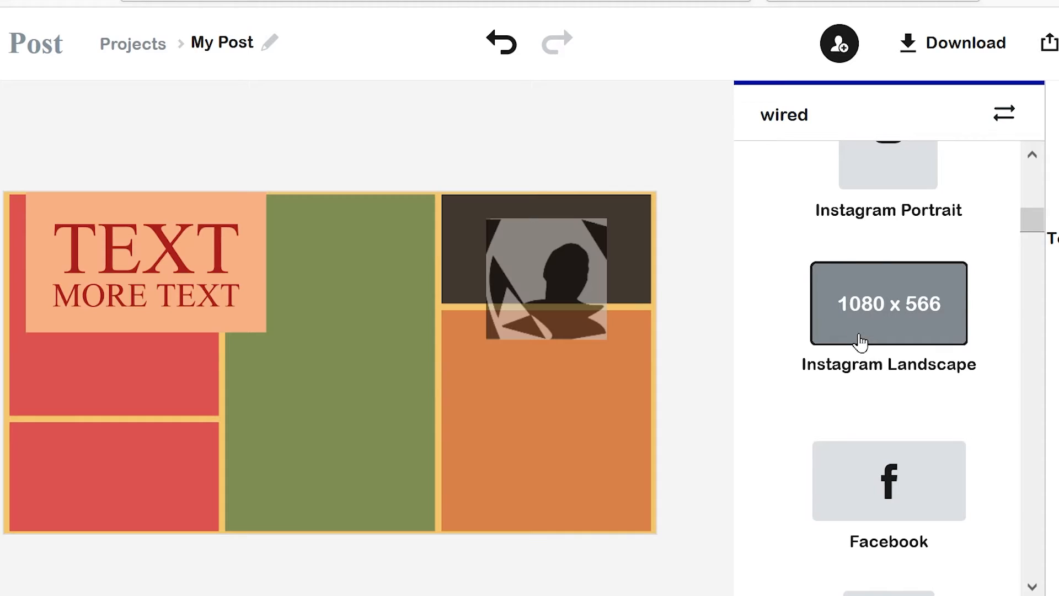
{"action": "left_click", "coordinate": [898, 485]}
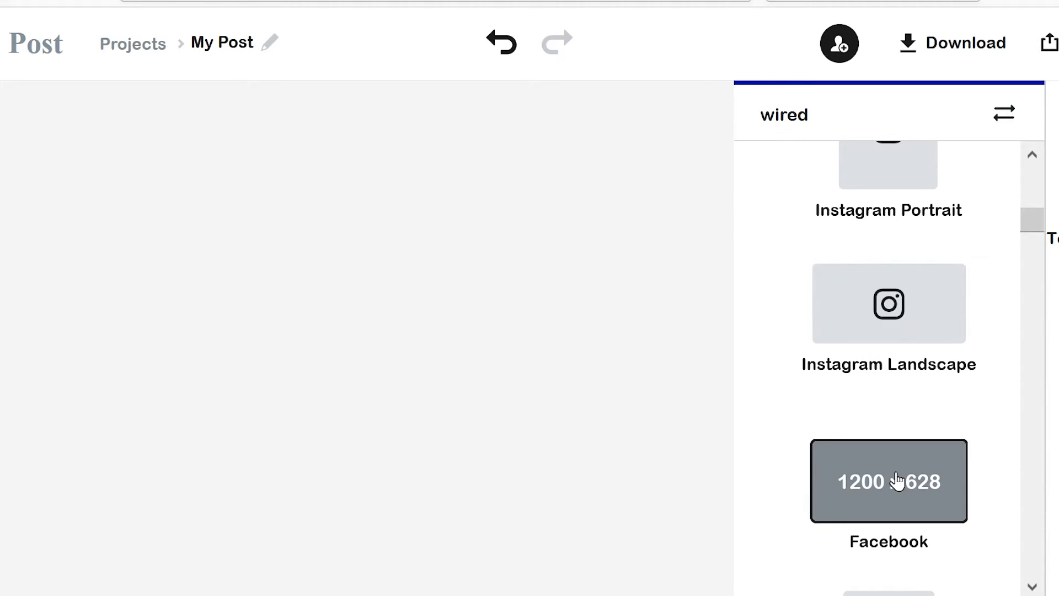
{"action": "left_click_drag", "start_coordinate": [1031, 219], "coordinate": [1026, 323]}
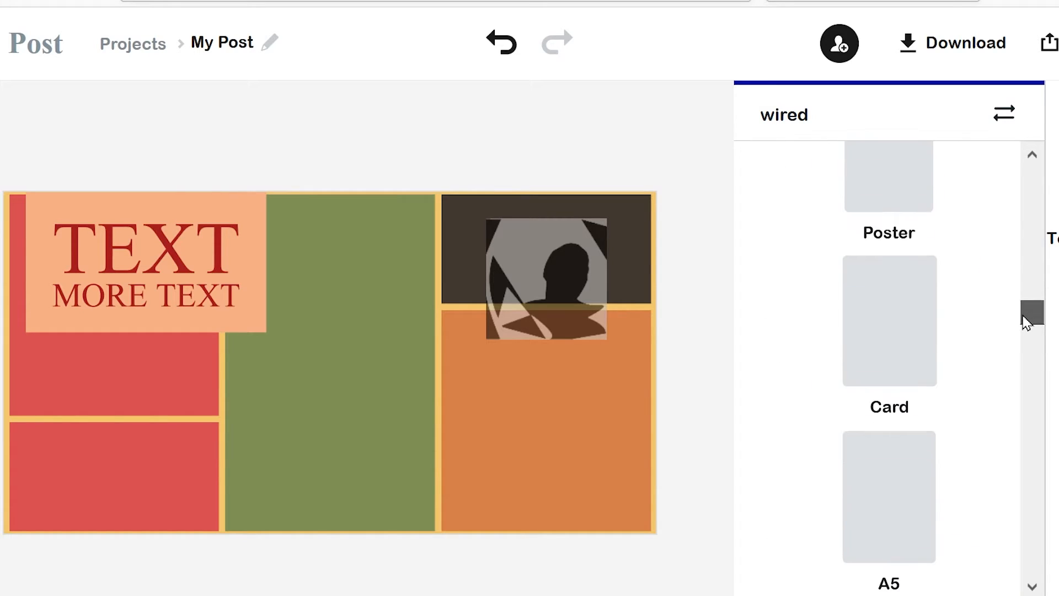
{"action": "left_click", "coordinate": [895, 193]}
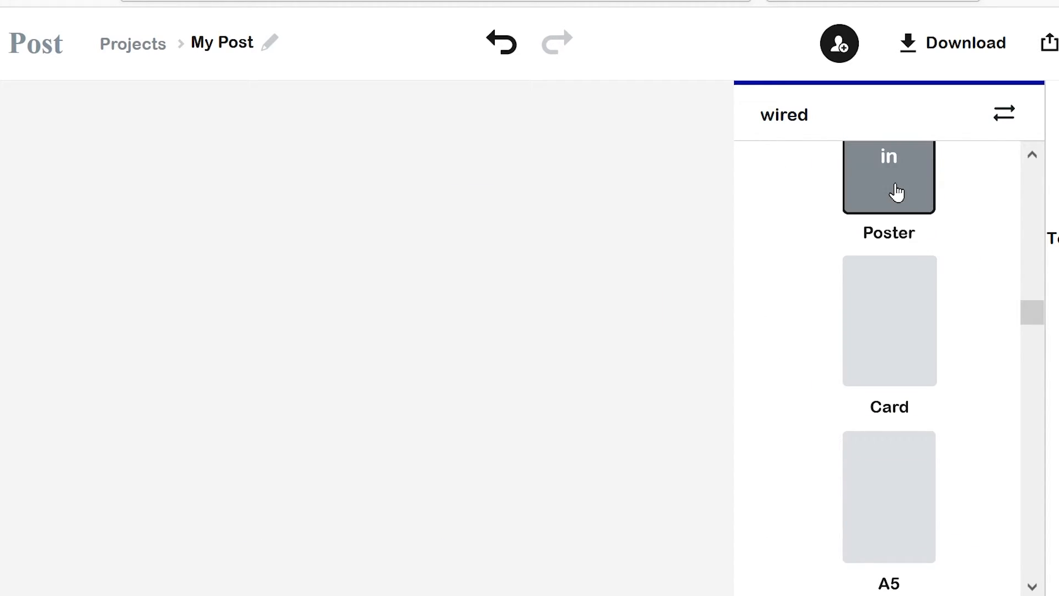
- Move the logo into the third column's dark cell and extend that cell downward over part of the orange cell
{"action": "left_click", "coordinate": [399, 256]}
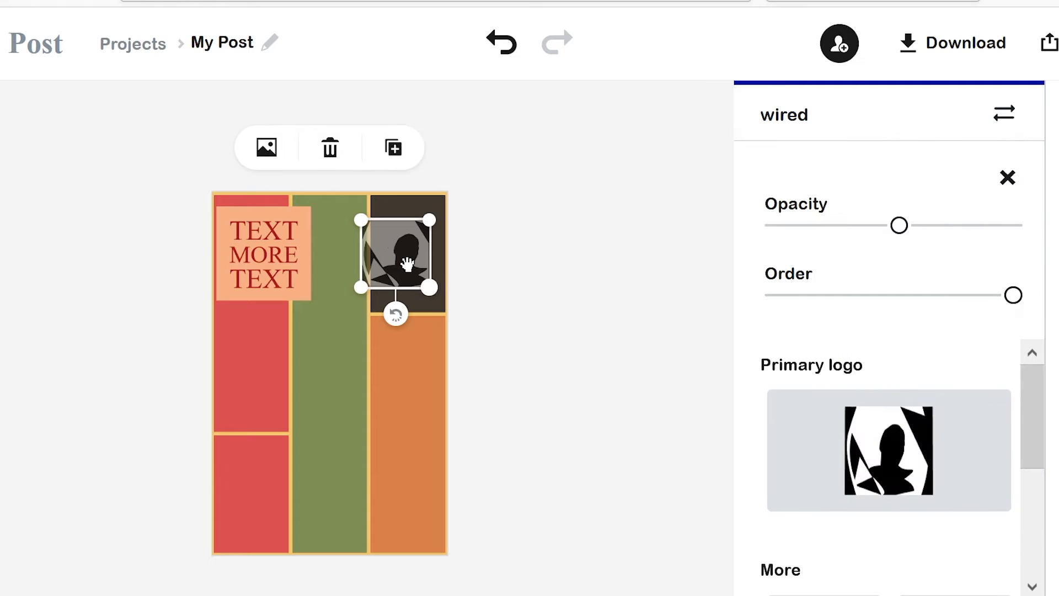
{"action": "mouse_move", "coordinate": [409, 260]}
{"action": "left_mouse_down"}
{"action": "mouse_move", "coordinate": [429, 268]}
{"action": "mouse_move", "coordinate": [417, 260]}
{"action": "left_mouse_up"}
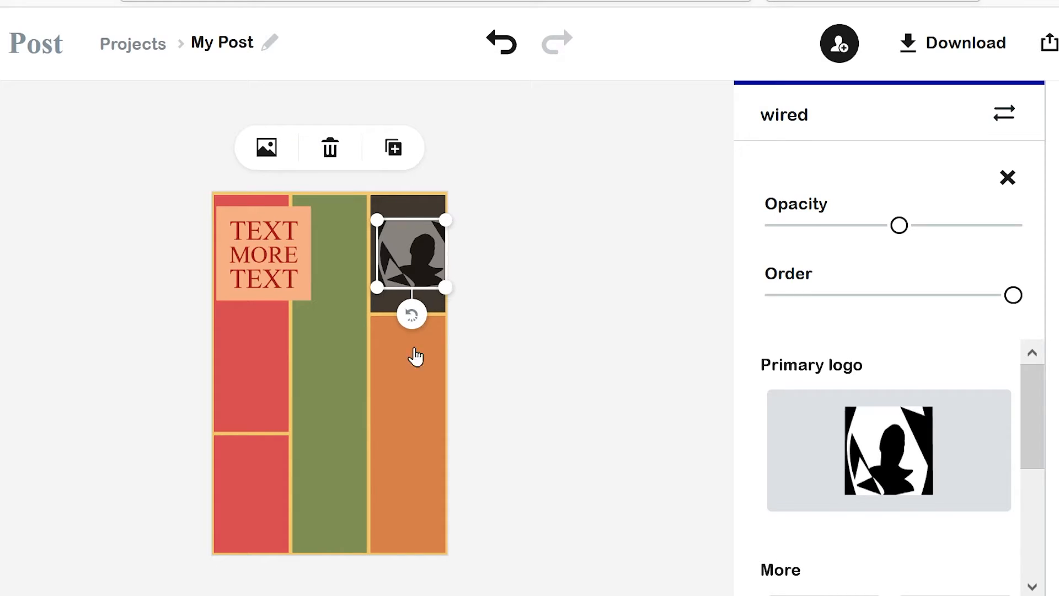
{"action": "left_click", "coordinate": [416, 381]}
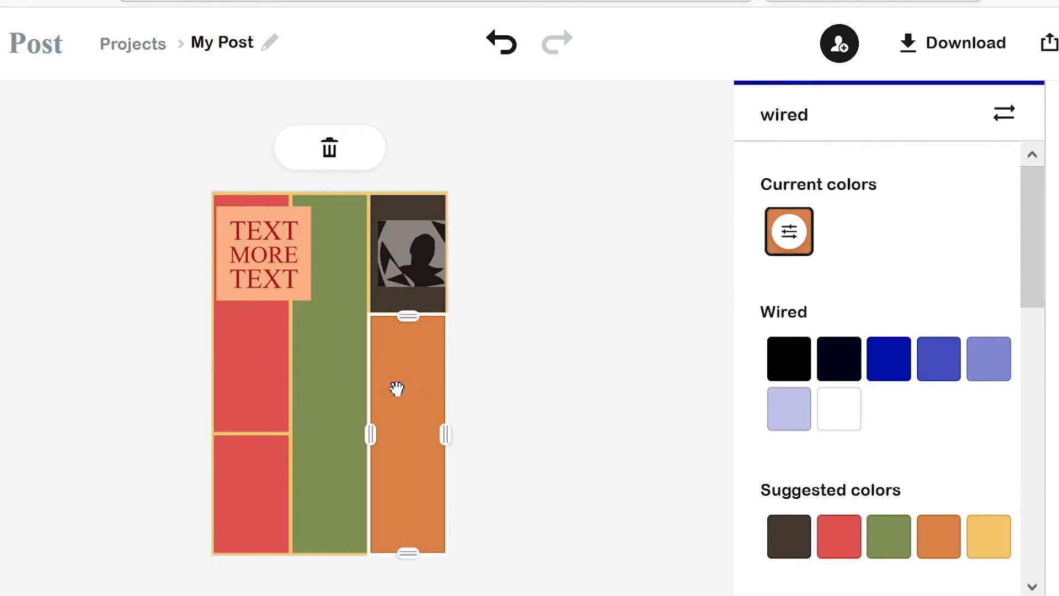
{"action": "right_click", "coordinate": [397, 388]}
{"action": "left_click", "coordinate": [386, 427]}
{"action": "left_click_drag", "start_coordinate": [1028, 229], "coordinate": [1031, 196]}
{"action": "left_click_drag", "start_coordinate": [408, 320], "coordinate": [409, 421]}
- Shrink the text block to about size 62 to fit the first column, and shrink and center the logo within its column
{"action": "left_click", "coordinate": [246, 245]}
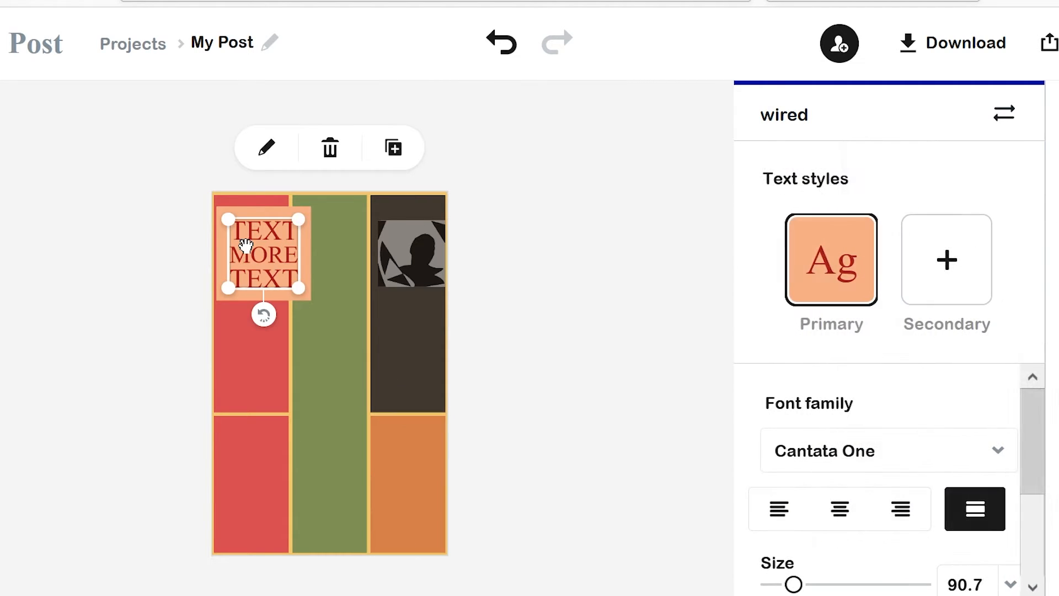
{"action": "left_click_drag", "start_coordinate": [298, 288], "coordinate": [277, 275]}
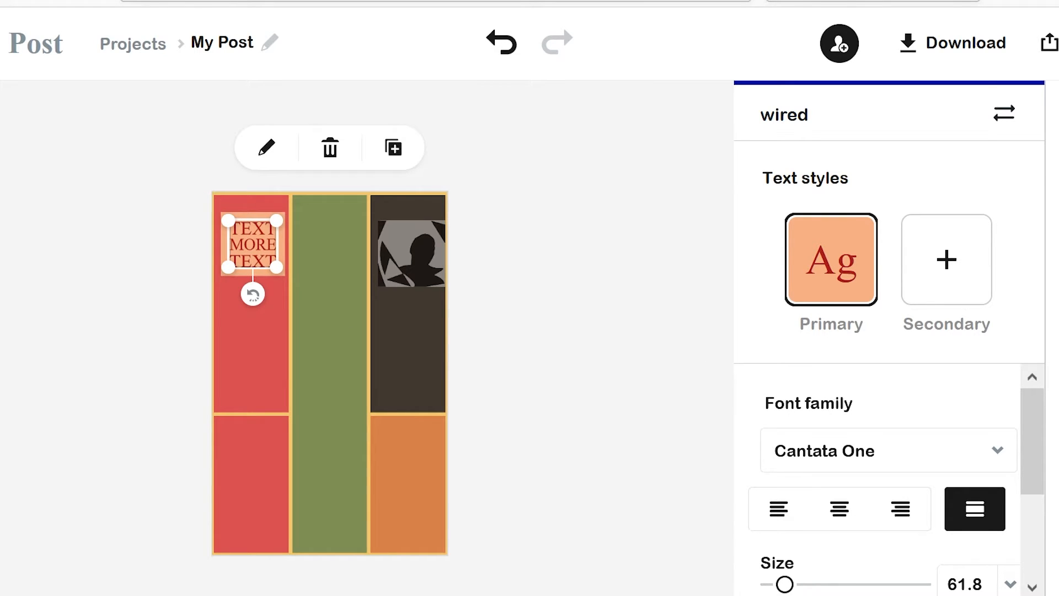
{"action": "left_click", "coordinate": [383, 284]}
{"action": "left_click_drag", "start_coordinate": [441, 288], "coordinate": [431, 285]}
{"action": "mouse_move", "coordinate": [409, 248]}
{"action": "left_mouse_down"}
{"action": "mouse_move", "coordinate": [420, 247]}
{"action": "mouse_move", "coordinate": [401, 248]}
{"action": "left_mouse_up"}
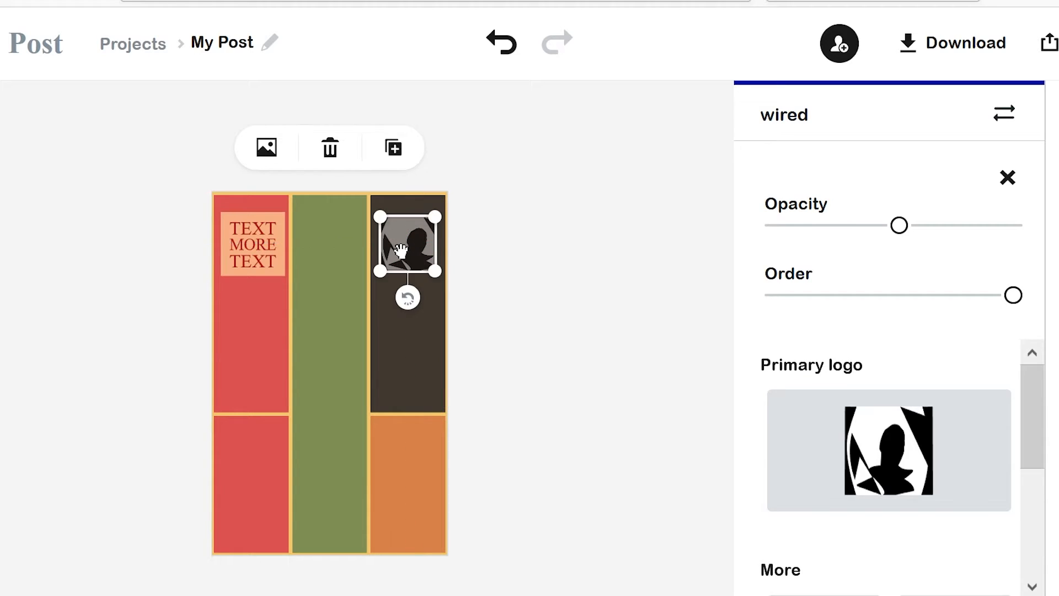
- Move the text block into the green middle column and resize it to about size 75, spanning the column's width
{"action": "left_click", "coordinate": [245, 256]}
{"action": "mouse_move", "coordinate": [253, 245]}
{"action": "left_mouse_down"}
{"action": "mouse_move", "coordinate": [258, 276]}
{"action": "mouse_move", "coordinate": [272, 267]}
{"action": "mouse_move", "coordinate": [267, 246]}
{"action": "mouse_move", "coordinate": [255, 266]}
{"action": "mouse_move", "coordinate": [260, 246]}
{"action": "mouse_move", "coordinate": [256, 258]}
{"action": "mouse_move", "coordinate": [267, 261]}
{"action": "mouse_move", "coordinate": [261, 253]}
{"action": "left_mouse_up"}
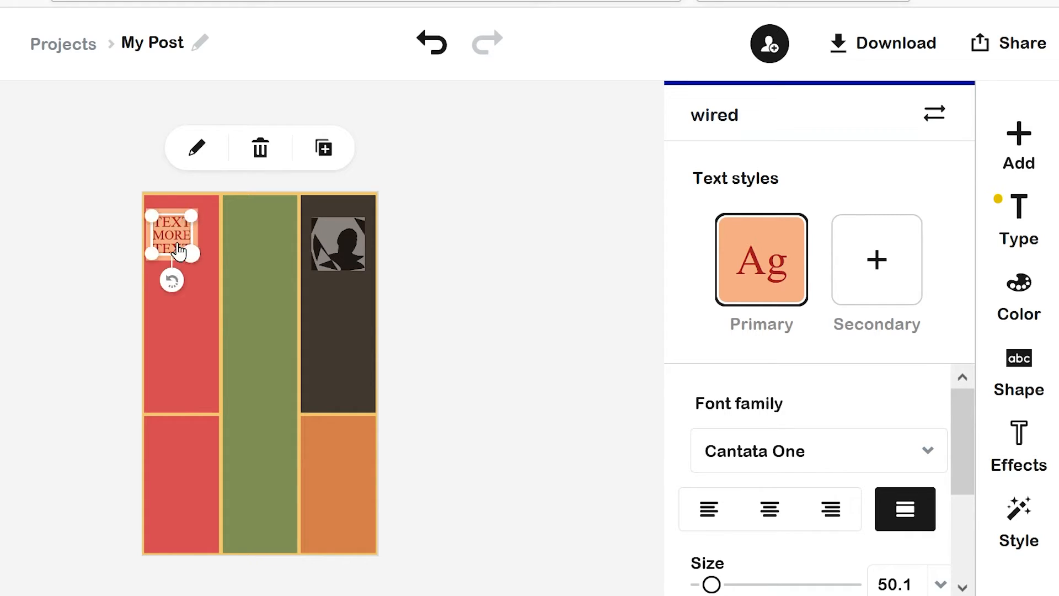
{"action": "left_click_drag", "start_coordinate": [190, 220], "coordinate": [251, 296]}
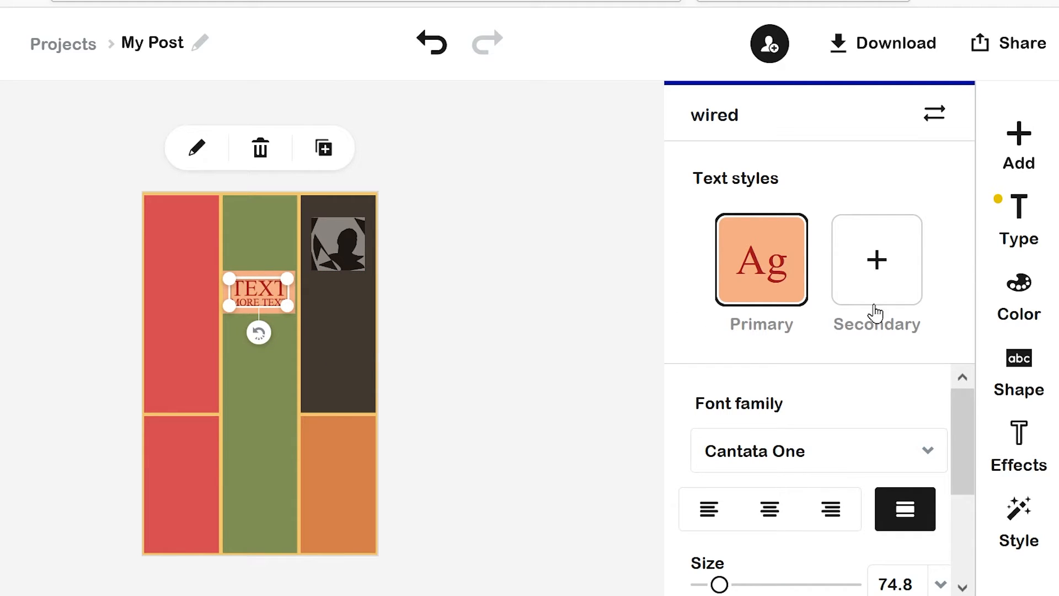
- Try the outlined rectangle, rounded rectangle, hexagonal, ribbon and pennant backing shapes behind the text block
{"action": "left_click", "coordinate": [1021, 527]}
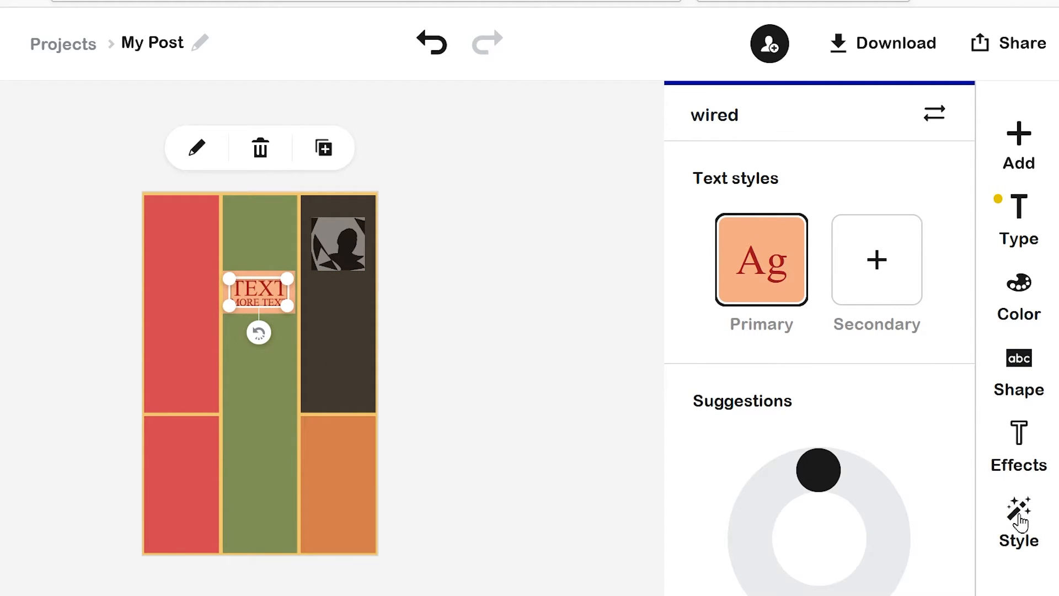
{"action": "left_click", "coordinate": [1030, 362]}
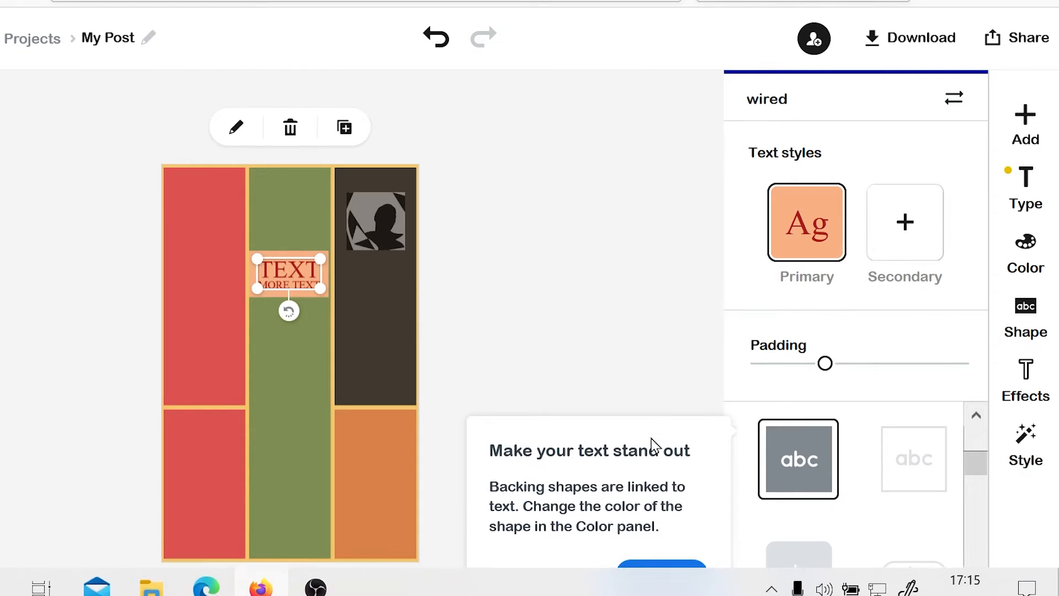
{"action": "left_click", "coordinate": [652, 573]}
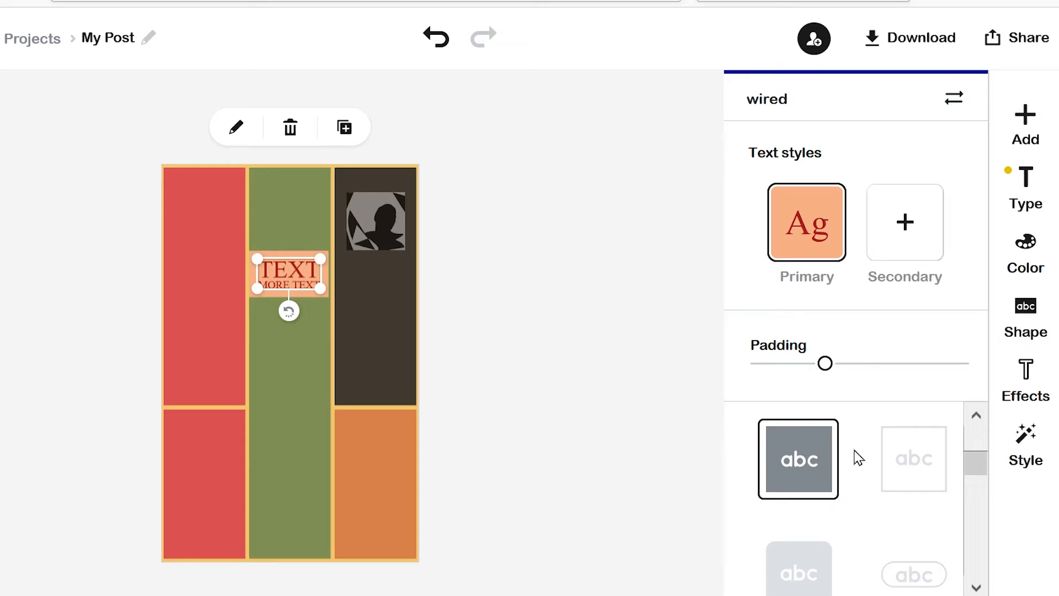
{"action": "left_click", "coordinate": [927, 448]}
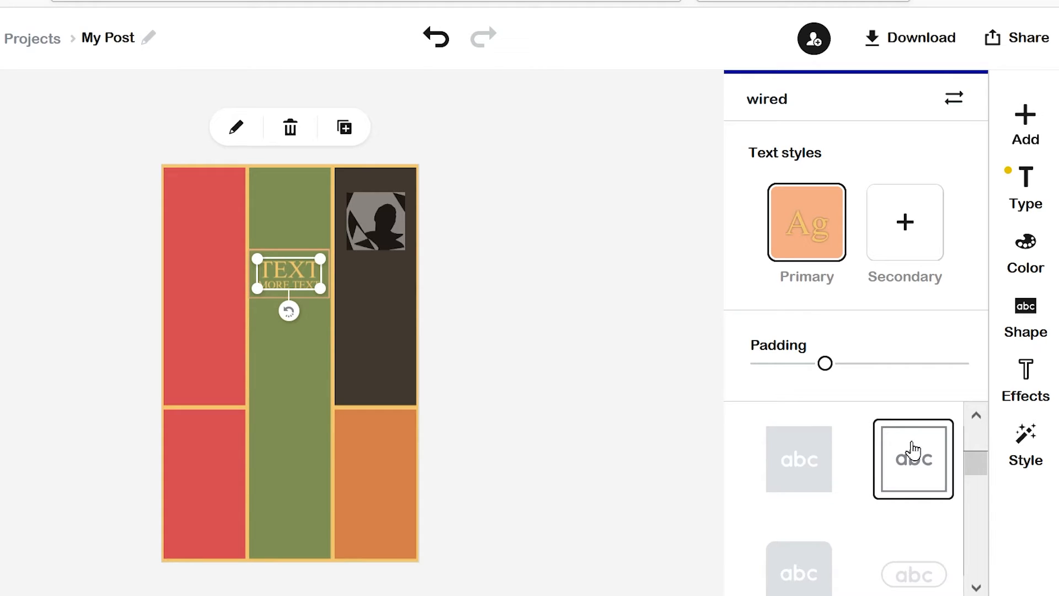
{"action": "left_click", "coordinate": [802, 557]}
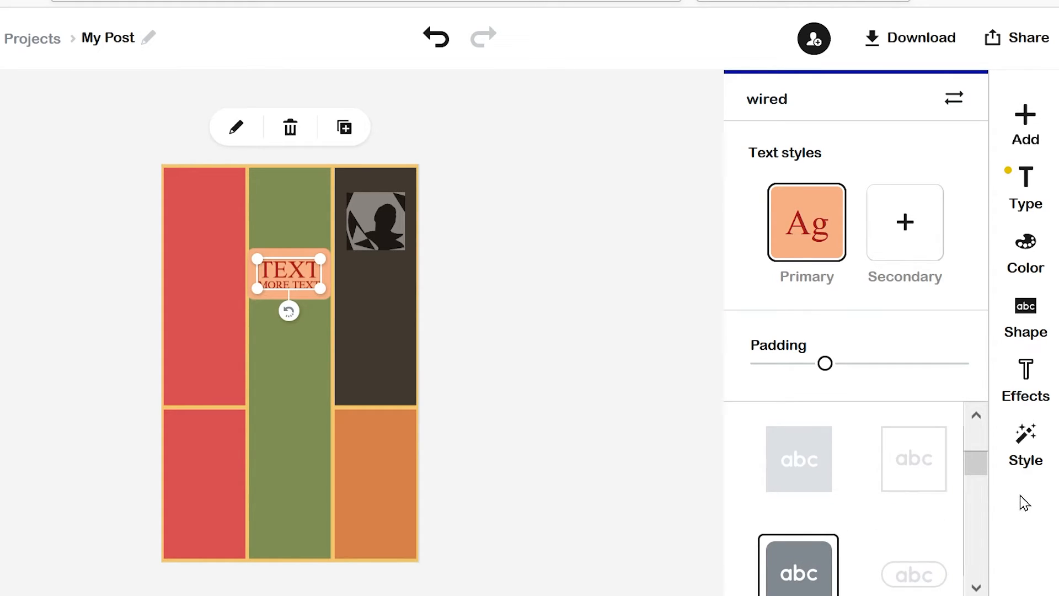
{"action": "left_click_drag", "start_coordinate": [983, 464], "coordinate": [979, 494]}
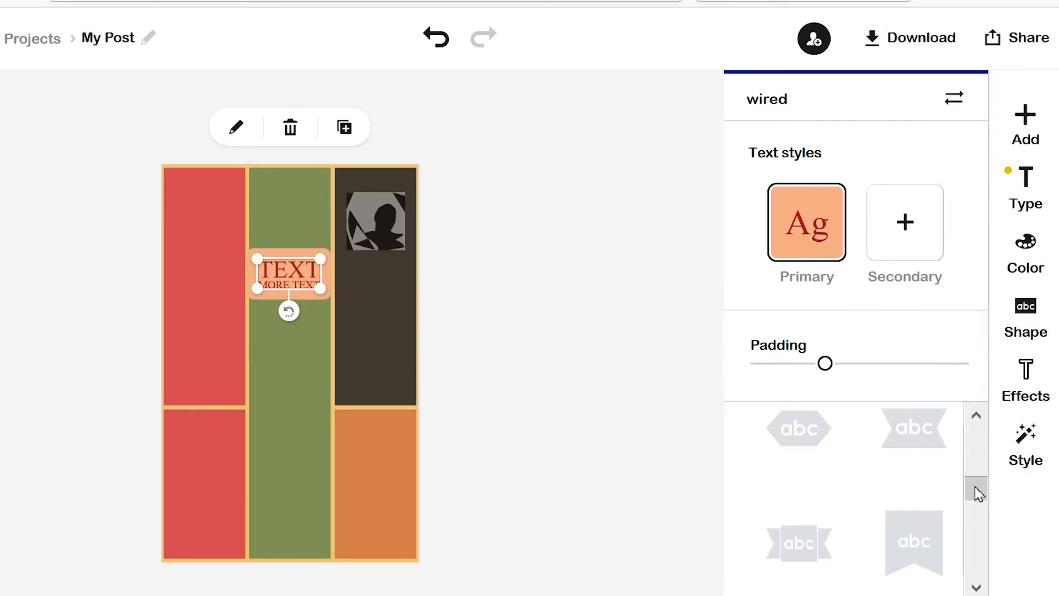
{"action": "left_click", "coordinate": [805, 440]}
{"action": "left_click", "coordinate": [912, 441]}
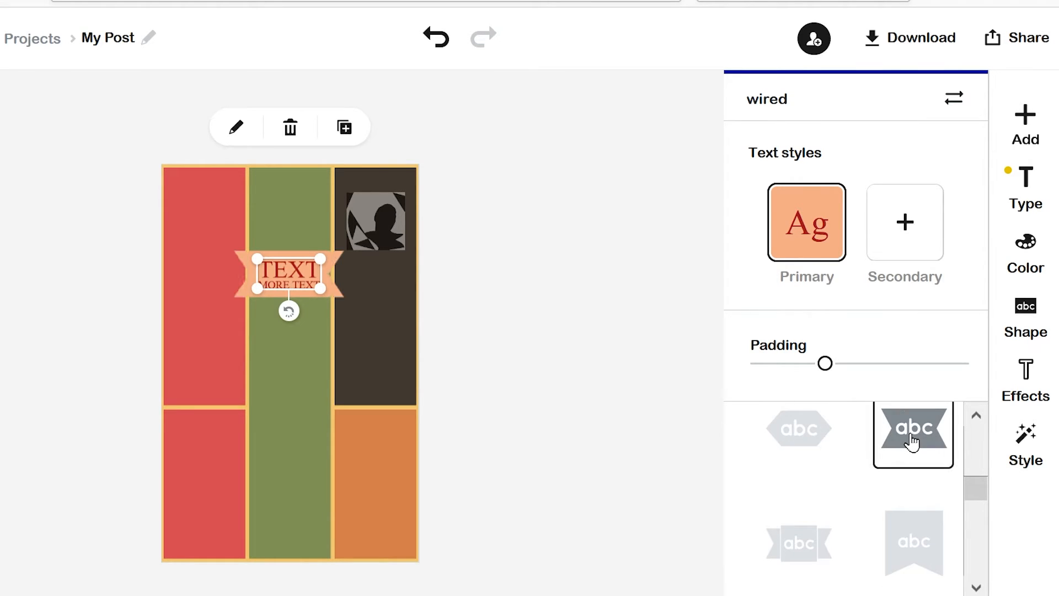
{"action": "left_click", "coordinate": [806, 546]}
{"action": "left_click", "coordinate": [928, 543]}
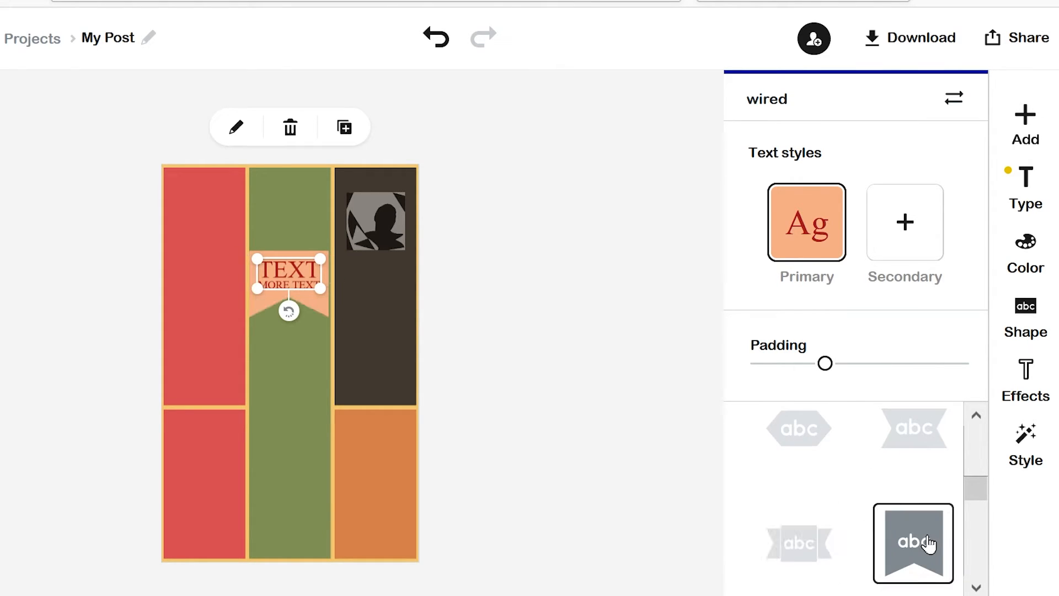
- Raise the backing shape's padding to its maximum and try the scrolled frame and the ornamental line shapes behind the text
{"action": "left_click_drag", "start_coordinate": [825, 365], "coordinate": [958, 379]}
{"action": "left_click_drag", "start_coordinate": [980, 503], "coordinate": [980, 547]}
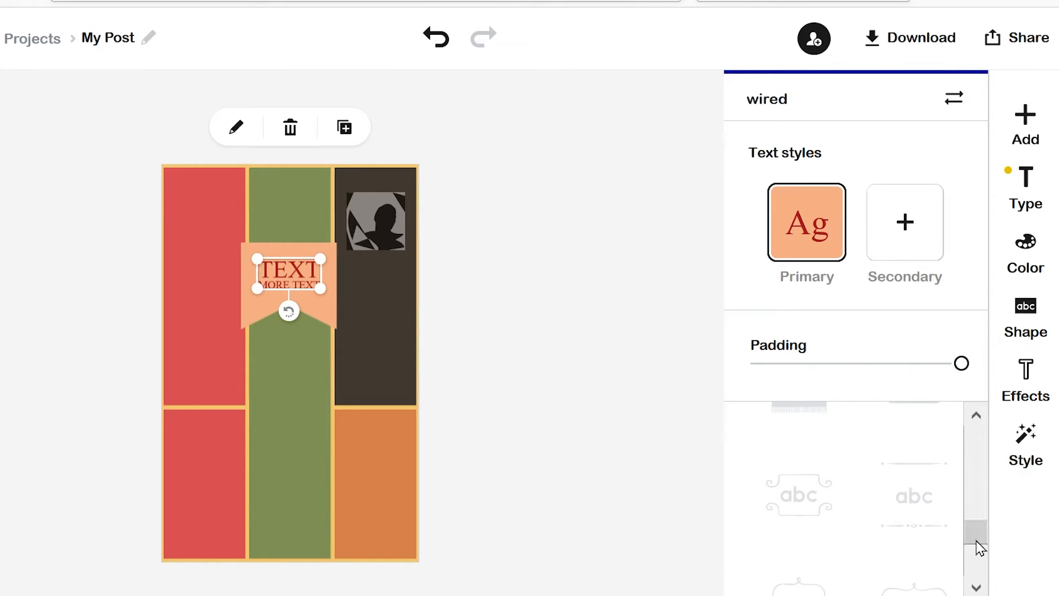
{"action": "left_click", "coordinate": [797, 492]}
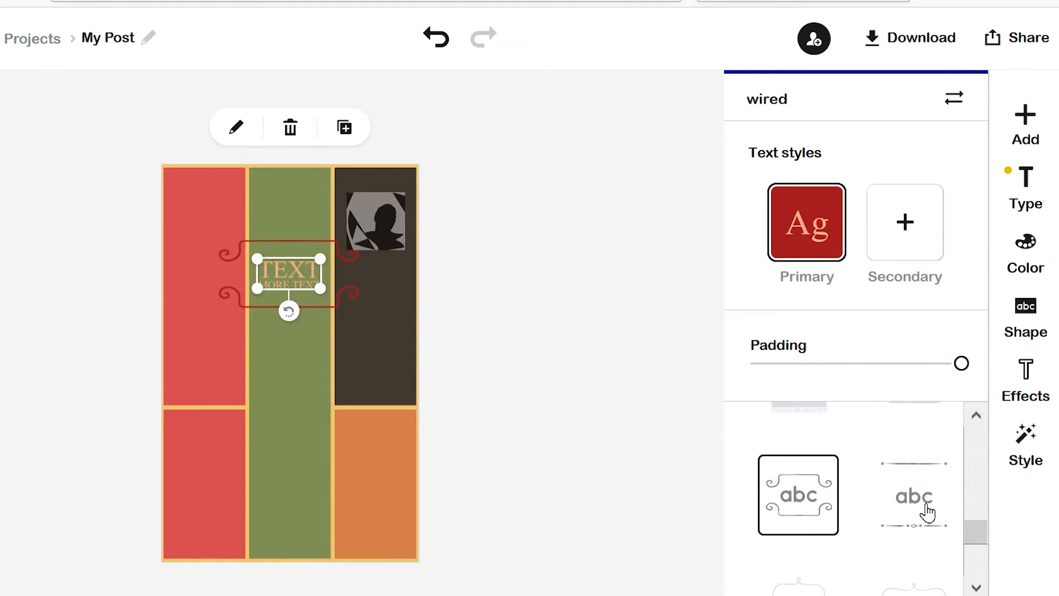
{"action": "left_click", "coordinate": [928, 513]}
- Give the text a circular backing with an inner ring and move it down over the column dividers, centered on the middle column
{"action": "left_click_drag", "start_coordinate": [970, 529], "coordinate": [974, 449]}
{"action": "left_click", "coordinate": [800, 538]}
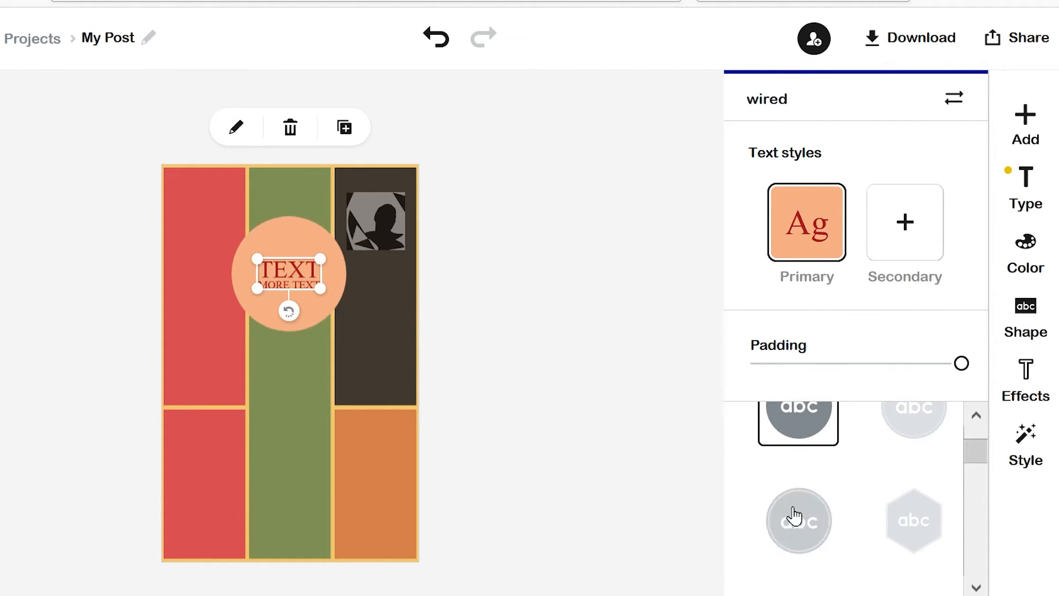
{"action": "left_click_drag", "start_coordinate": [286, 323], "coordinate": [329, 415]}
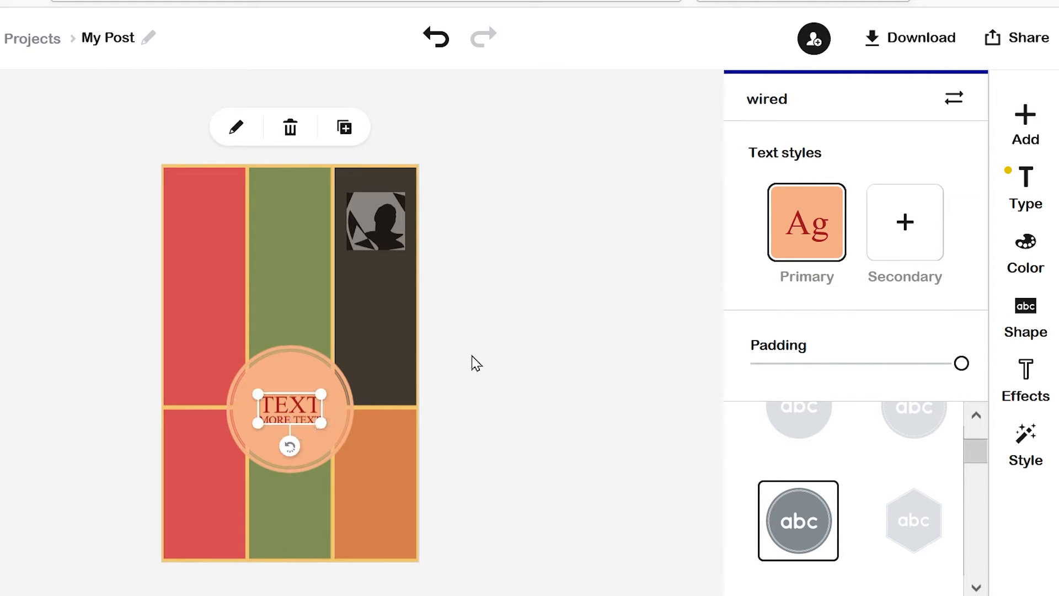
{"action": "left_click", "coordinate": [389, 237]}
{"action": "right_click", "coordinate": [524, 291]}
{"action": "left_click", "coordinate": [502, 421]}
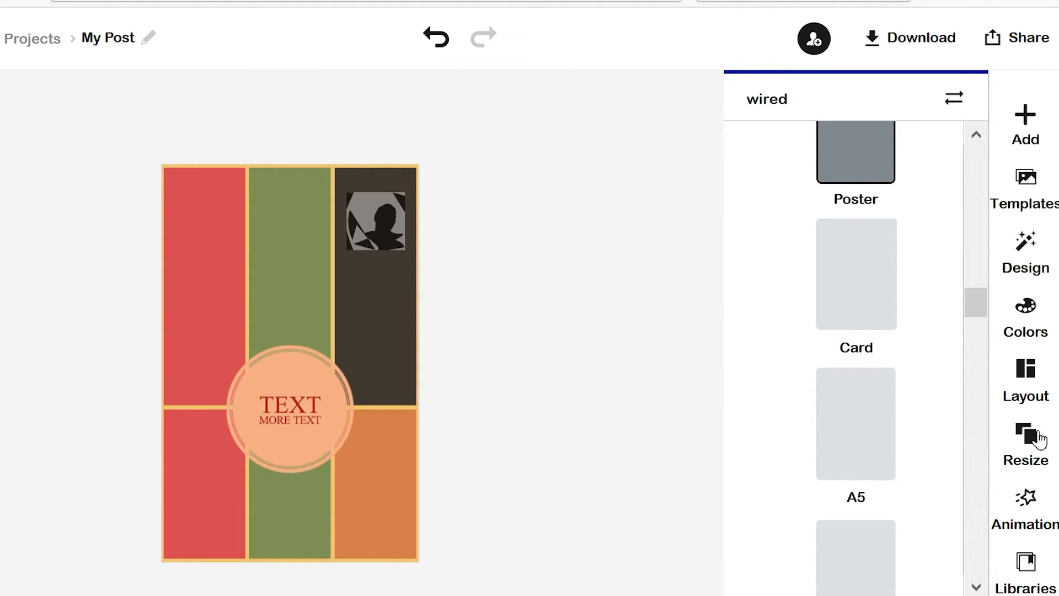
- Search the free photos for "river" and fill the green middle column with the green mountain landscape photo
{"action": "left_click", "coordinate": [270, 259]}
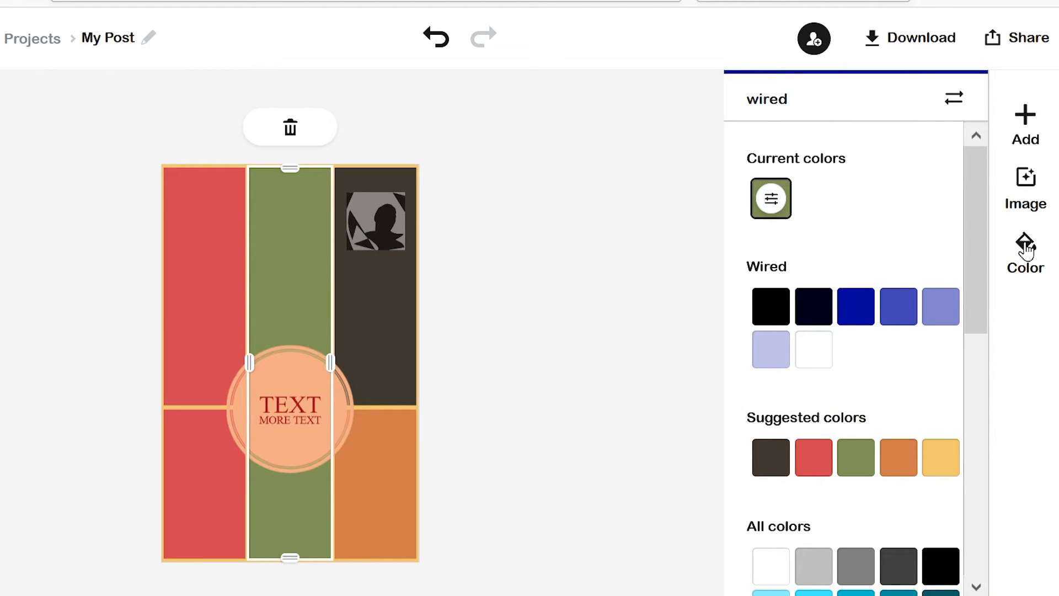
{"action": "left_click_drag", "start_coordinate": [971, 246], "coordinate": [976, 402]}
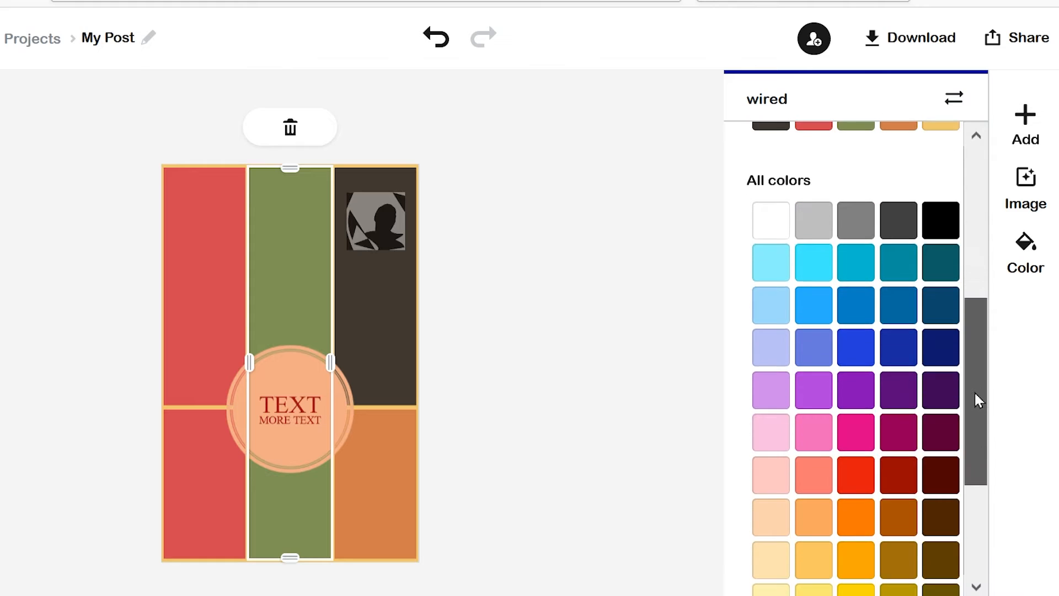
{"action": "left_click", "coordinate": [1025, 199]}
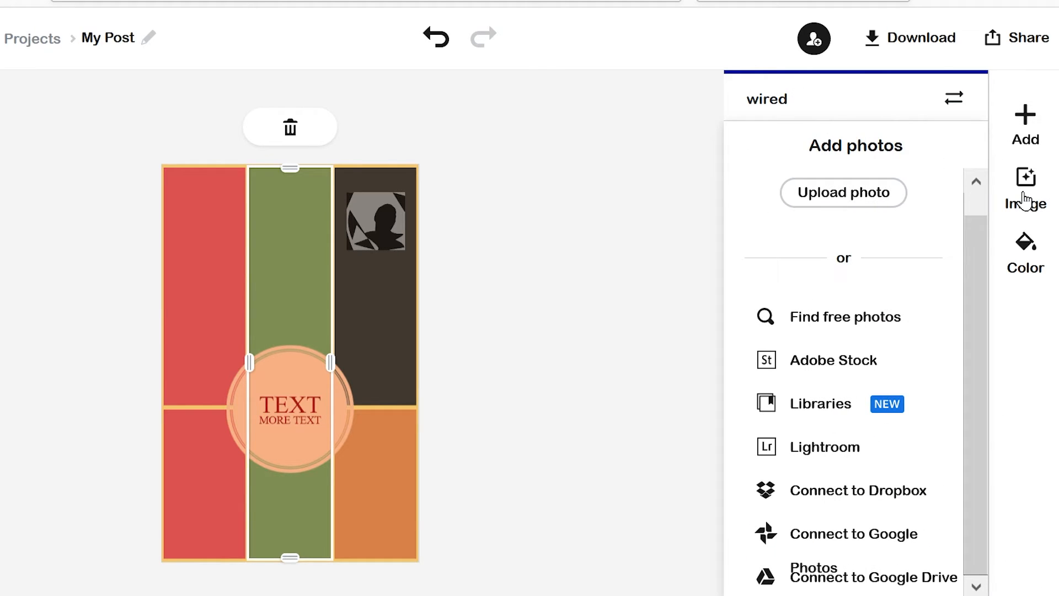
{"action": "left_click", "coordinate": [859, 327]}
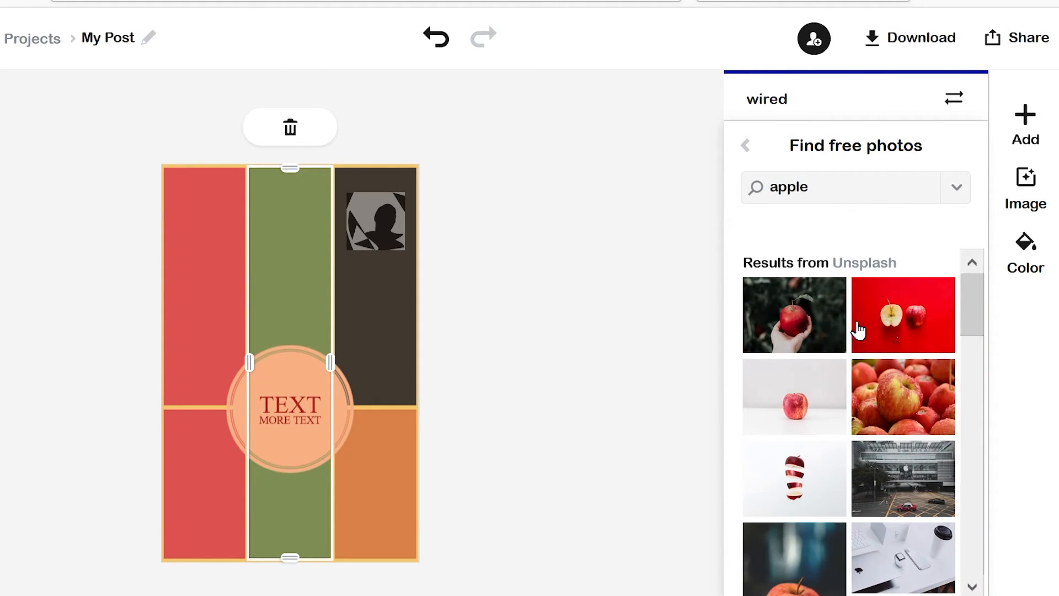
{"action": "double_click", "coordinate": [831, 189]}
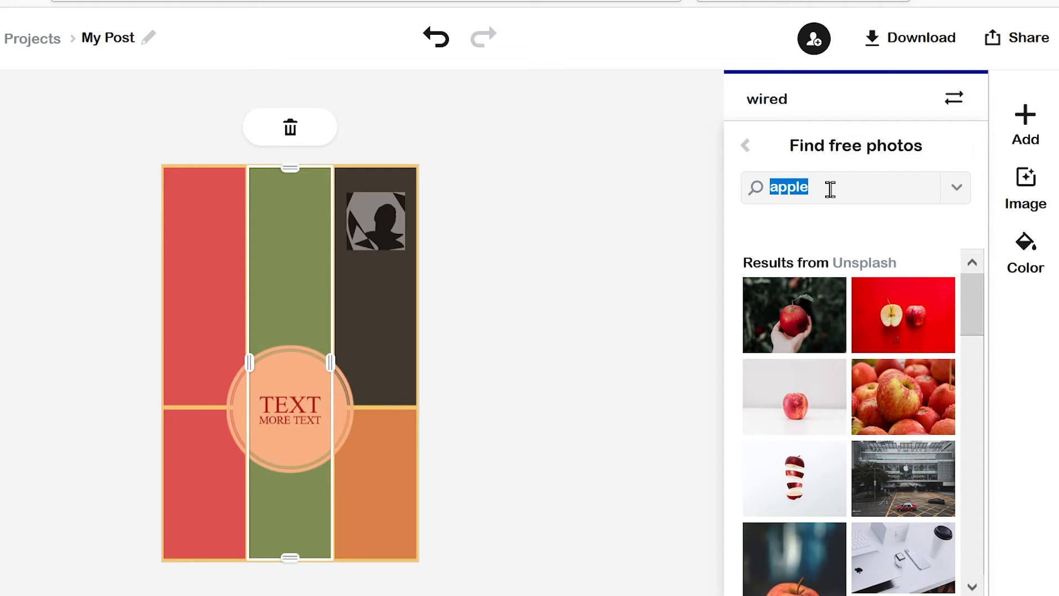
{"action": "type", "text": "river"}
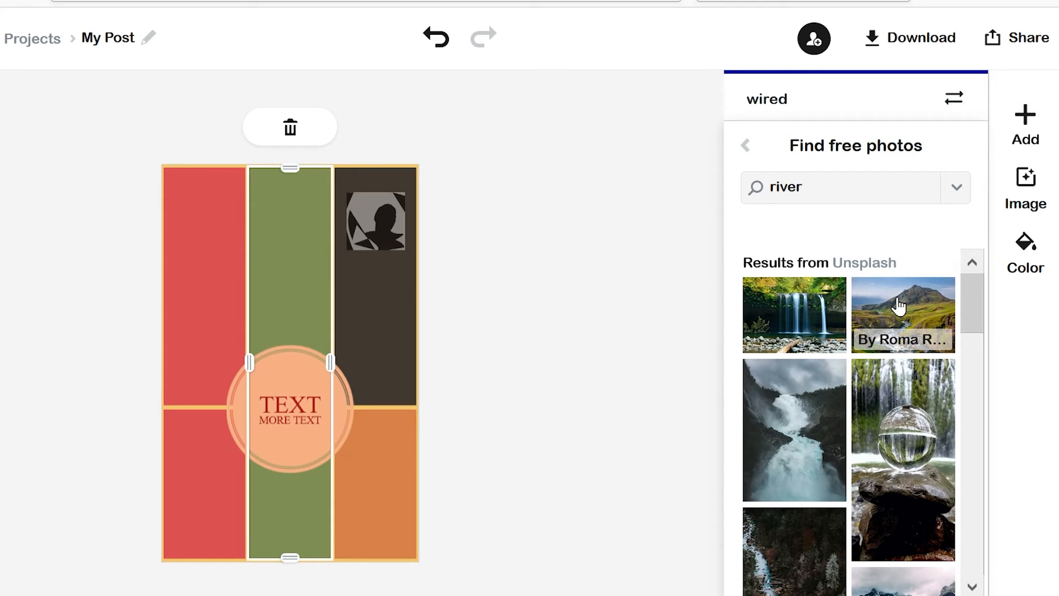
{"action": "left_click", "coordinate": [899, 305]}
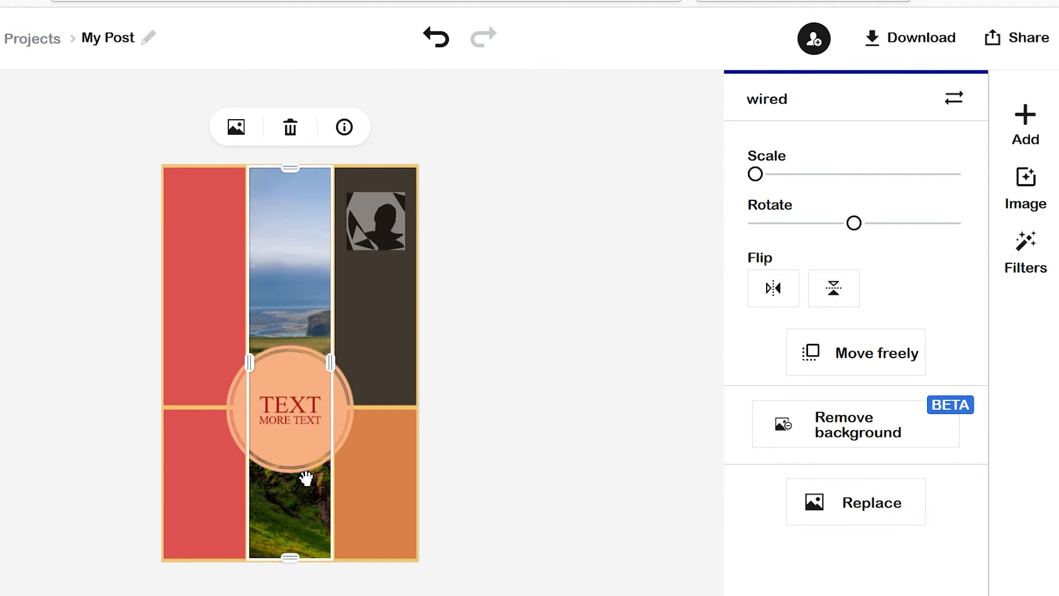
- Search the free photos for "sky" and fill the first column's upper red cell with the turquoise cloud photo
{"action": "left_click", "coordinate": [208, 306]}
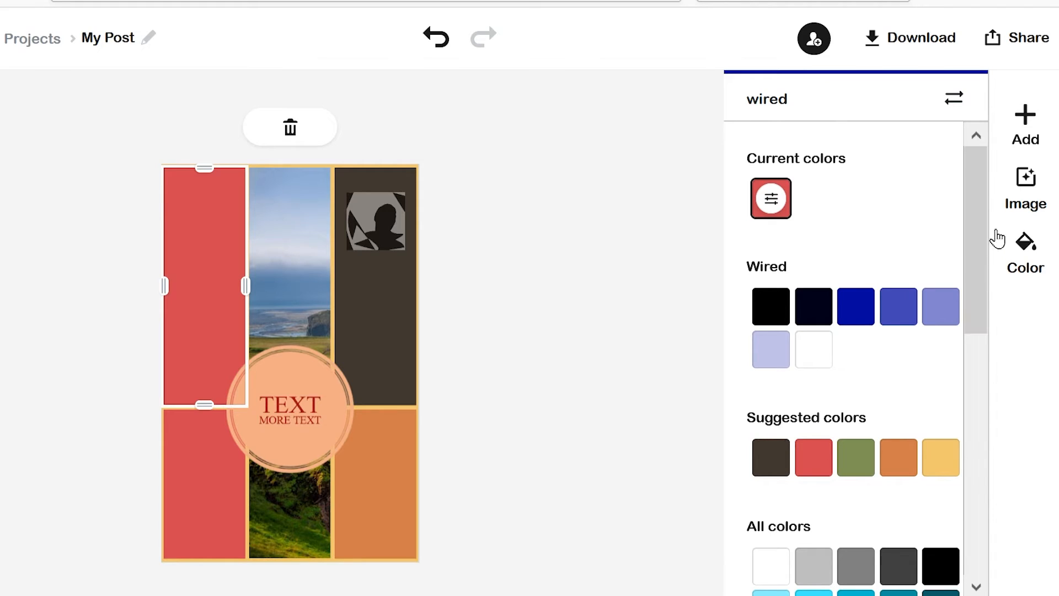
{"action": "right_click", "coordinate": [1023, 194]}
{"action": "left_click", "coordinate": [1026, 177]}
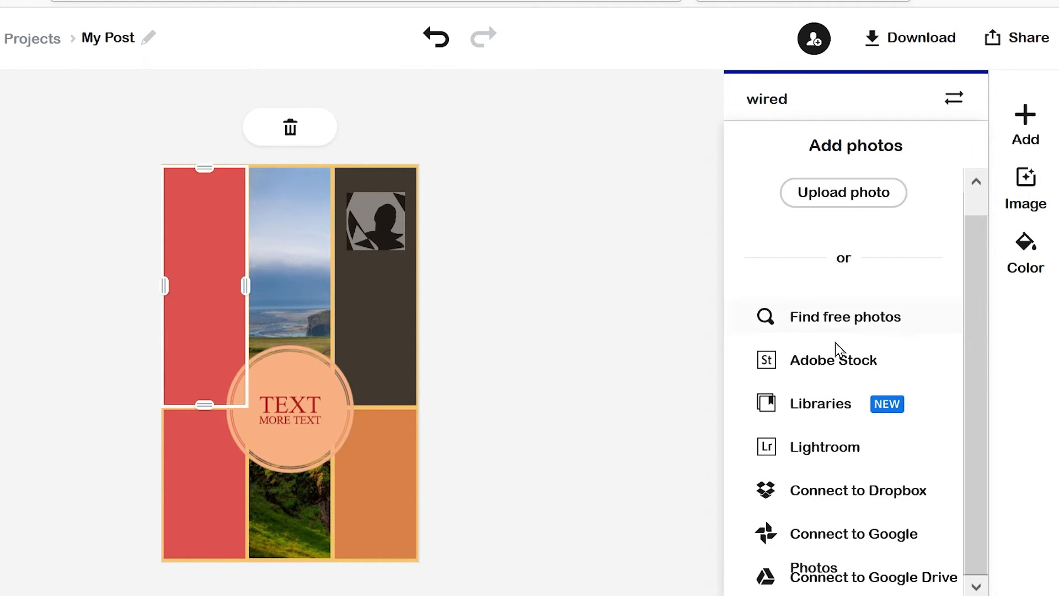
{"action": "left_click", "coordinate": [814, 319]}
{"action": "double_click", "coordinate": [806, 188]}
{"action": "type", "text": "sky"}
{"action": "key", "text": "Return"}
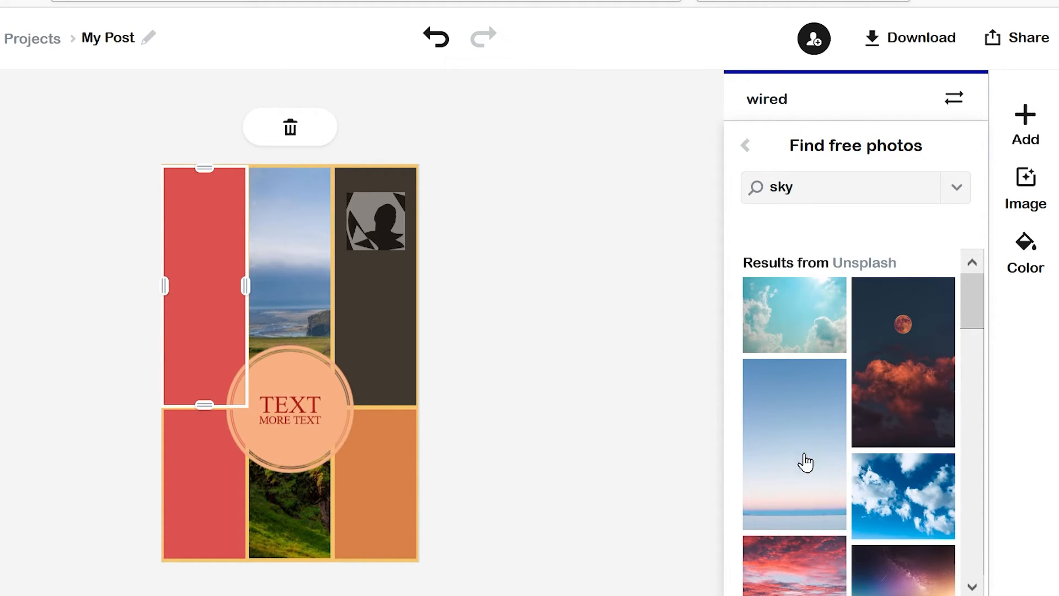
{"action": "left_click", "coordinate": [791, 312]}
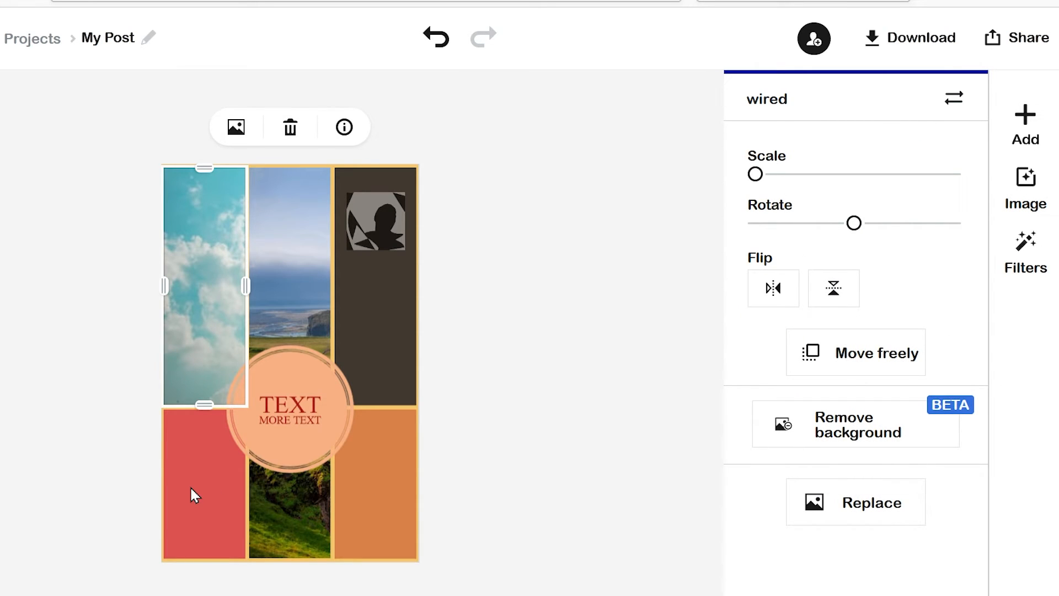
- Fill the first column's lower red cell with the same turquoise cloud photo from the free "sky" photos
{"action": "left_click", "coordinate": [194, 495]}
{"action": "left_click", "coordinate": [1036, 198]}
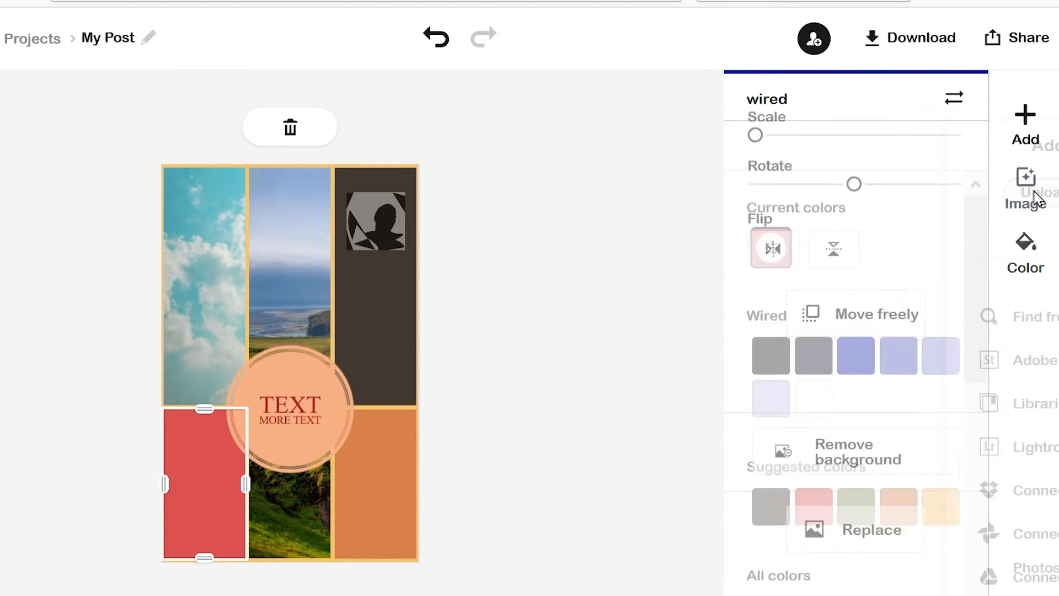
{"action": "left_click", "coordinate": [837, 333]}
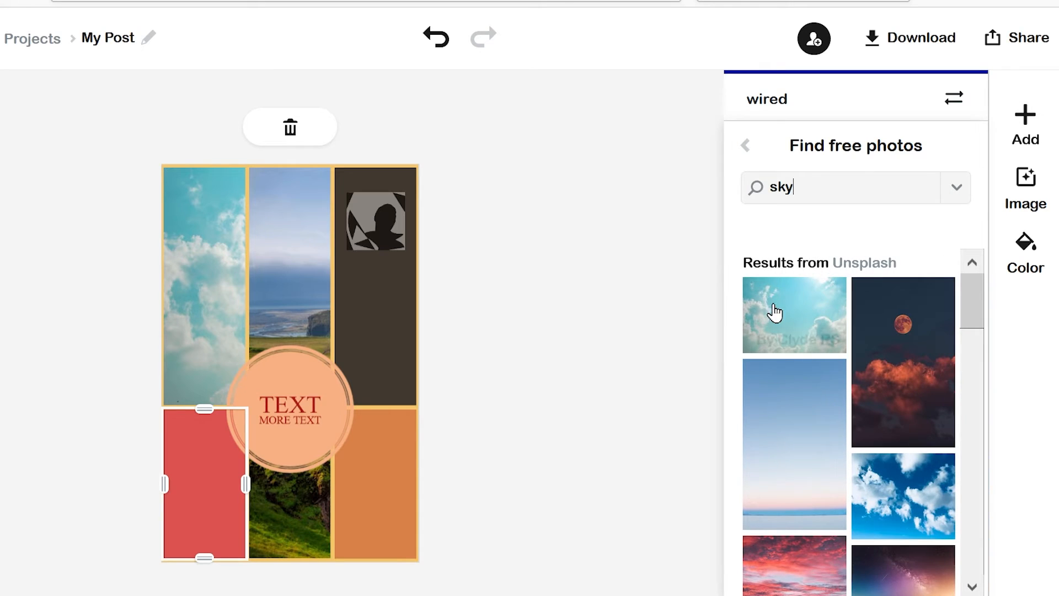
{"action": "left_click", "coordinate": [778, 309]}
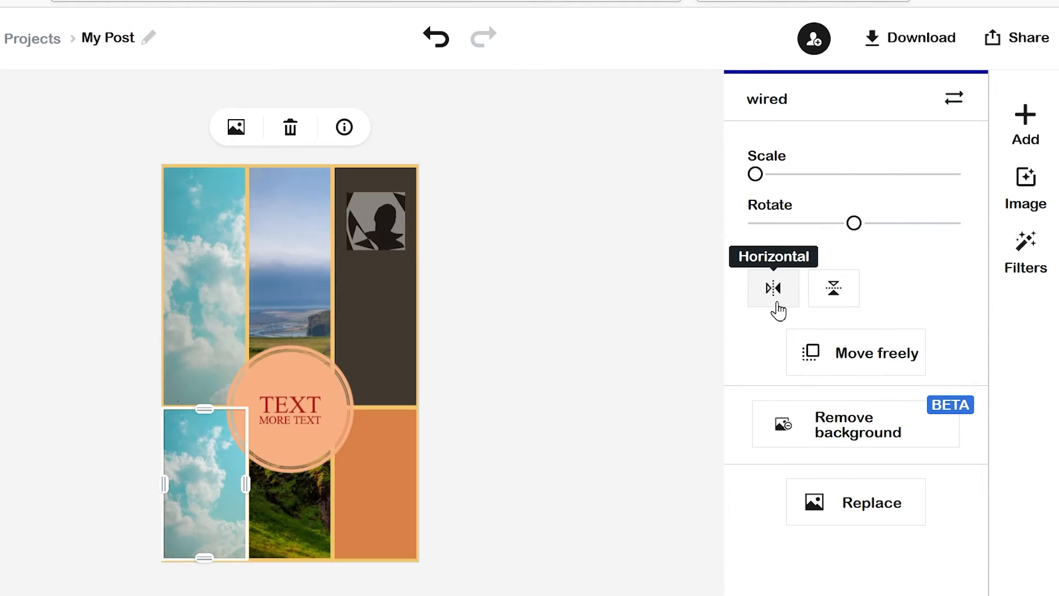
- Fill the orange cell in the third column with the clear blue sky photo with a pink horizon from the free photos
{"action": "left_click", "coordinate": [368, 489]}
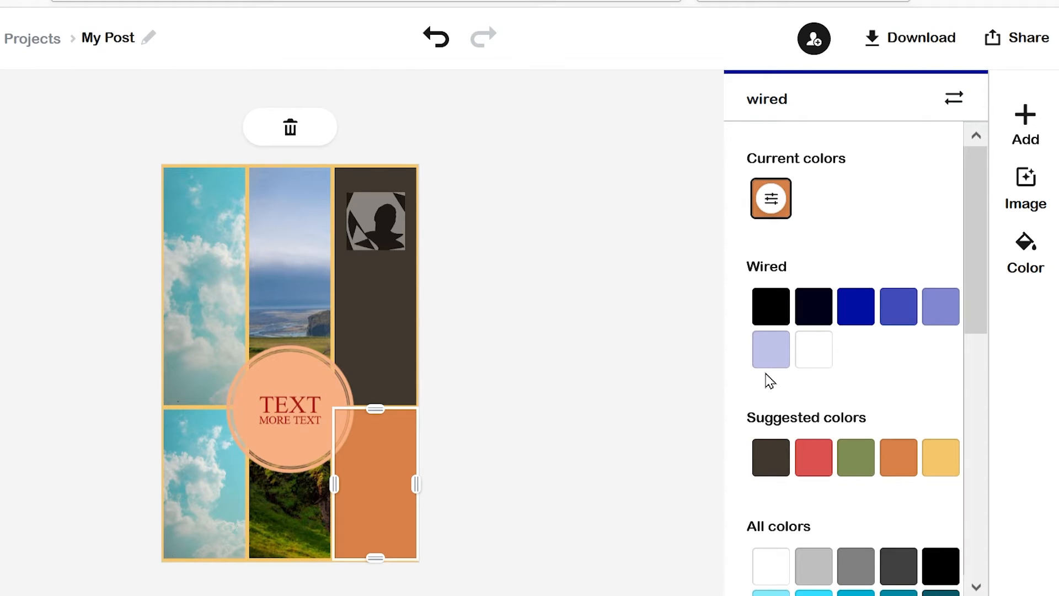
{"action": "left_click", "coordinate": [1027, 193]}
{"action": "left_click", "coordinate": [801, 327]}
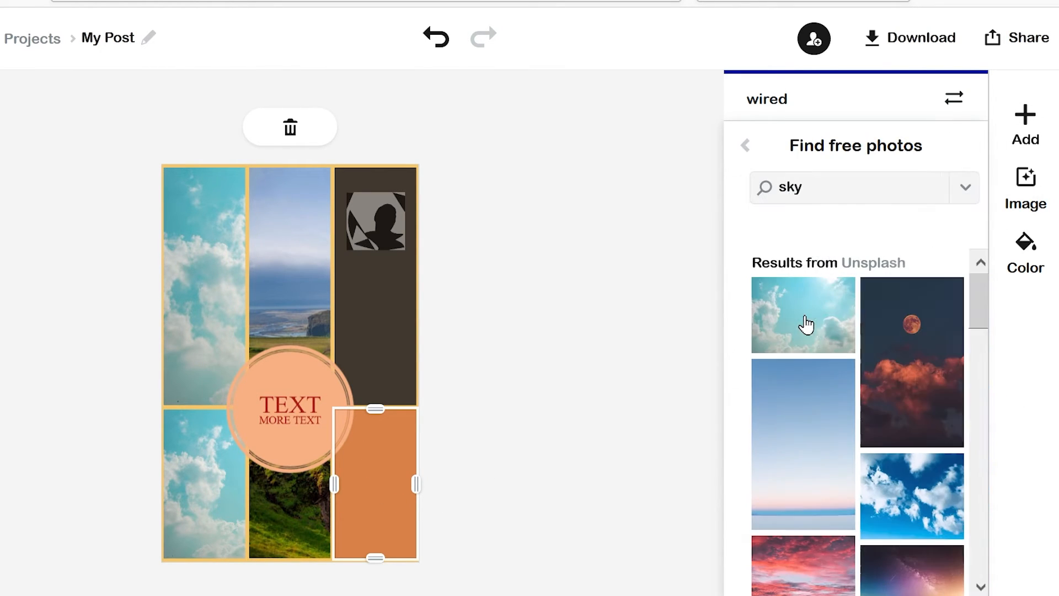
{"action": "left_click", "coordinate": [772, 451]}
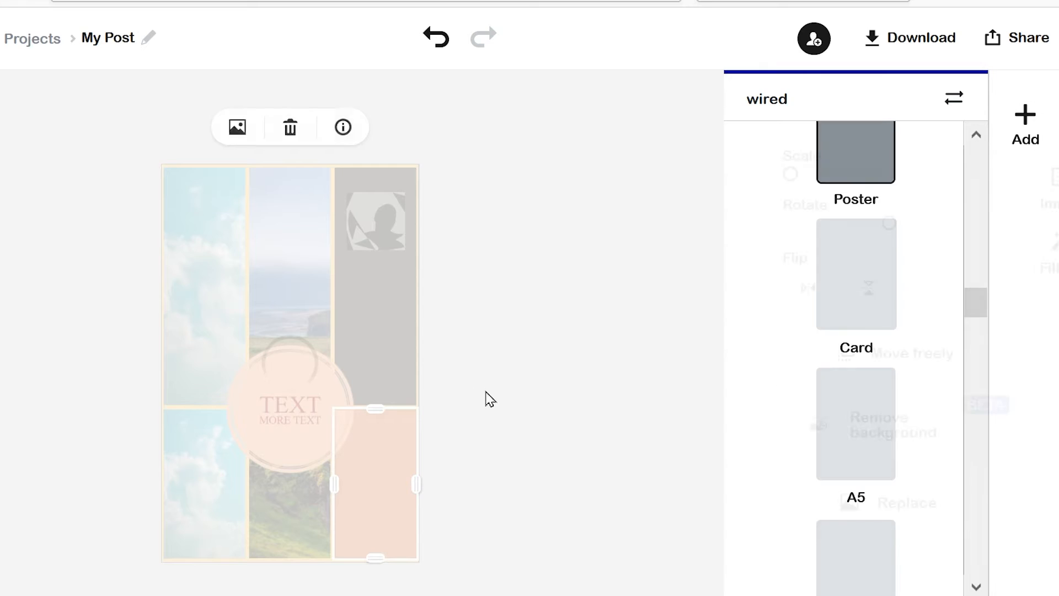
- Fill the dark cell behind the logo with the same pink-horizon sky photo and flip it vertically
{"action": "left_click", "coordinate": [362, 321]}
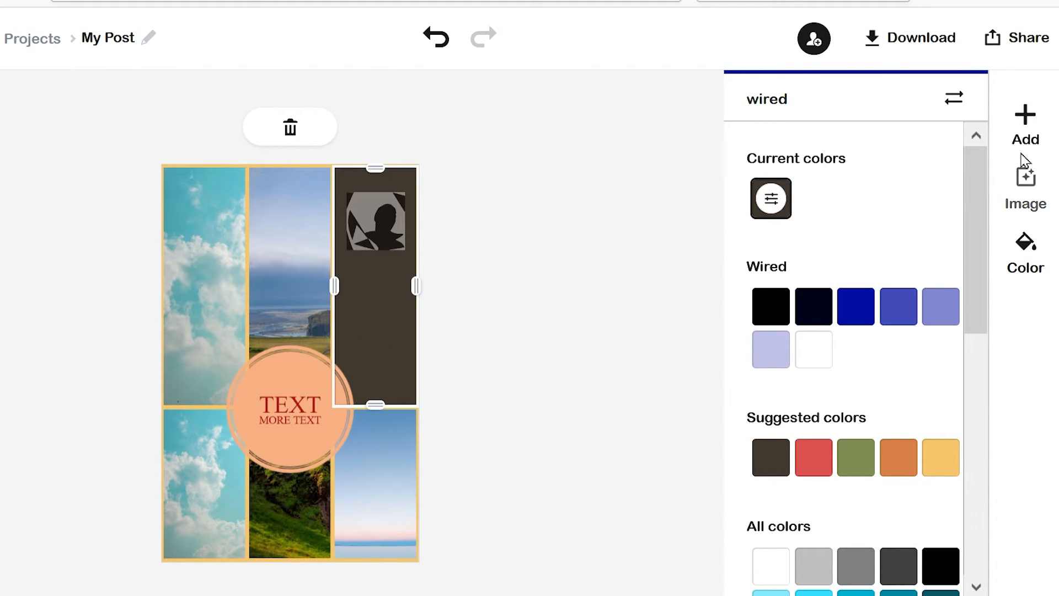
{"action": "left_click", "coordinate": [1026, 194]}
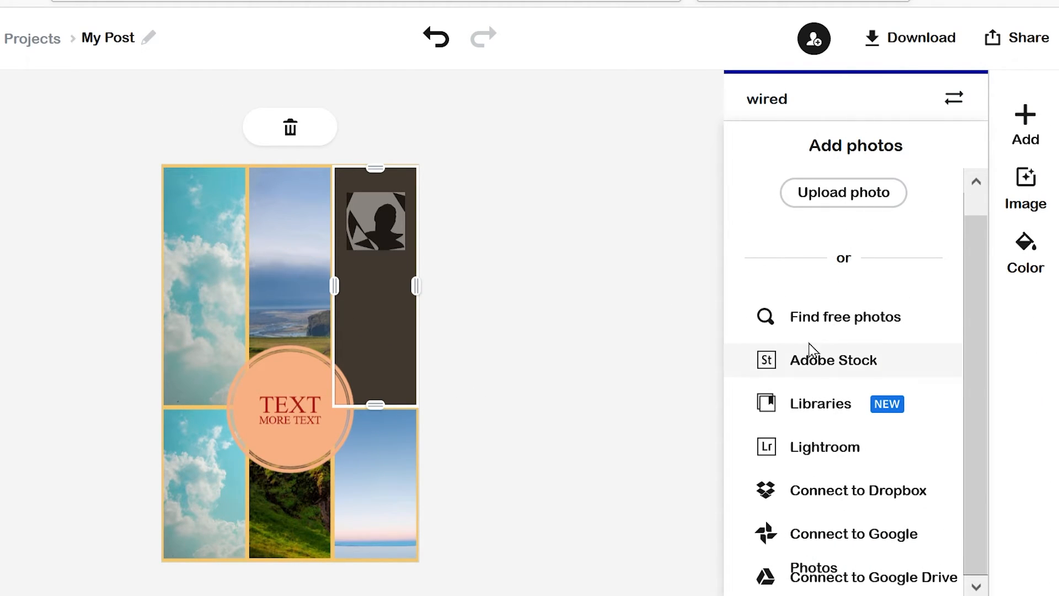
{"action": "left_click", "coordinate": [807, 315]}
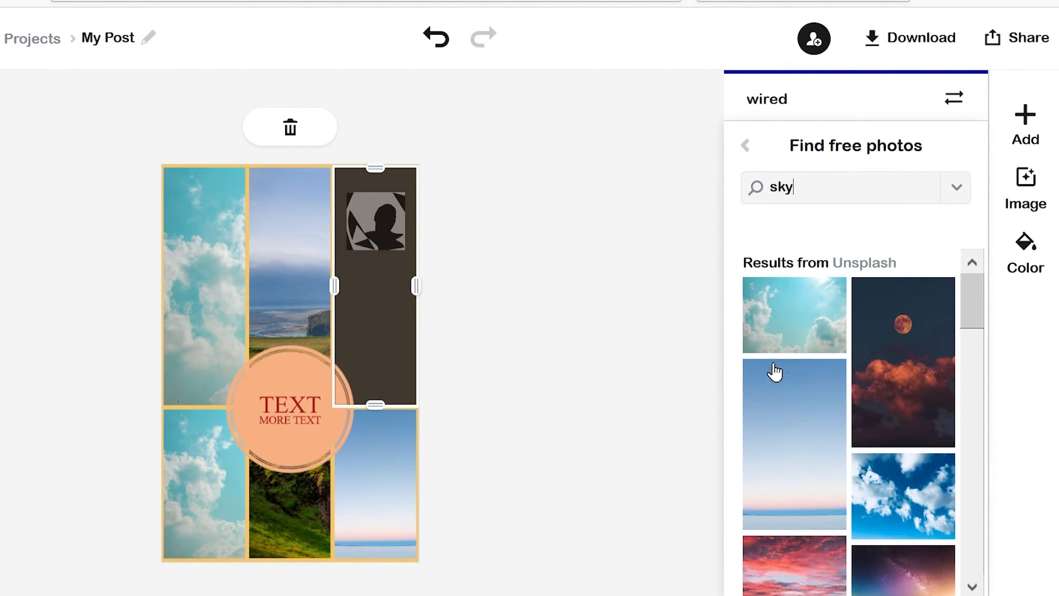
{"action": "left_click", "coordinate": [766, 464]}
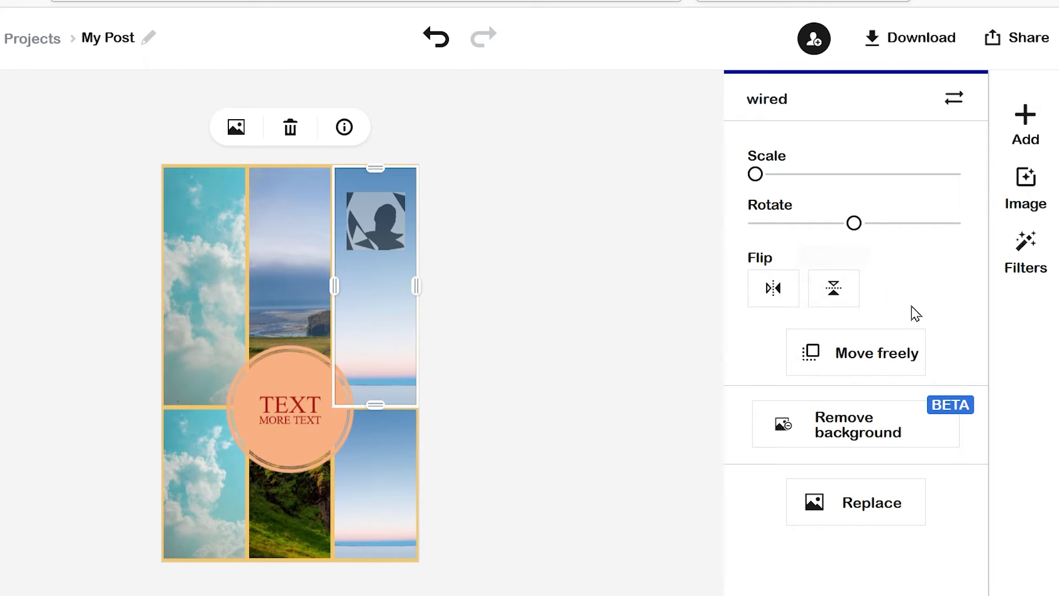
{"action": "left_click", "coordinate": [833, 292]}
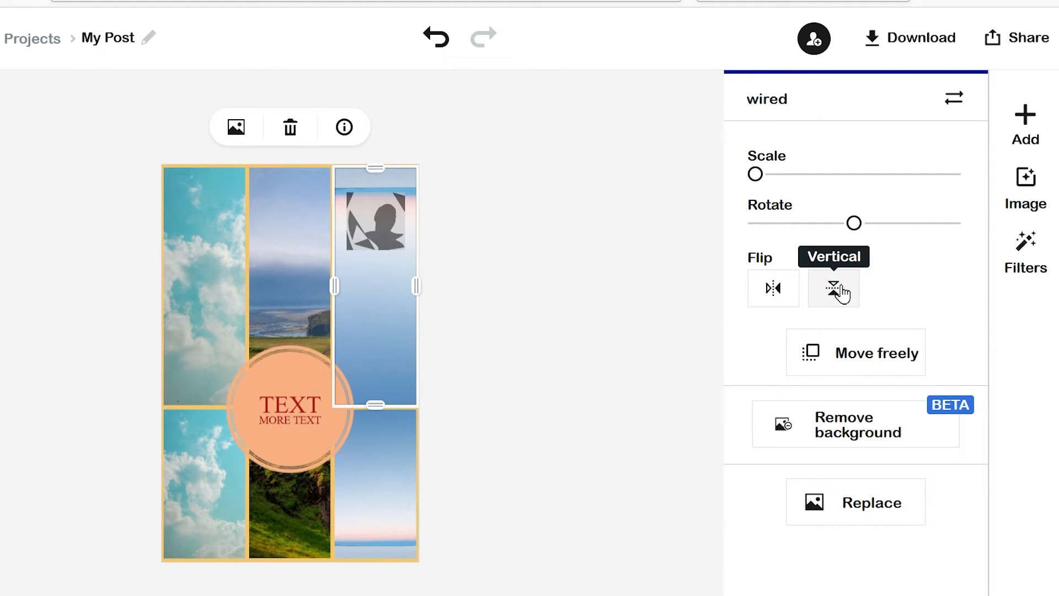
- Nudge the logo slightly lower in the third column's upper cell
{"action": "left_click", "coordinate": [382, 249]}
{"action": "key", "text": "Down"}
{"action": "key", "text": "Down"}
{"action": "key", "text": "Down"}
{"action": "key", "text": "Down"}
{"action": "key", "text": "Down"}
{"action": "key", "text": "Down"}
{"action": "key", "text": "Down"}
{"action": "key", "text": "Down"}
{"action": "key", "text": "Down"}
{"action": "key", "text": "Down"}
{"action": "key", "text": "Down"}
{"action": "key", "text": "Down"}
{"action": "key", "text": "Down"}
{"action": "key", "text": "Down"}
{"action": "key", "text": "Up"}
{"action": "key", "text": "Up"}
{"action": "key", "text": "Up"}
{"action": "key", "text": "Up"}
{"action": "key", "text": "Up"}
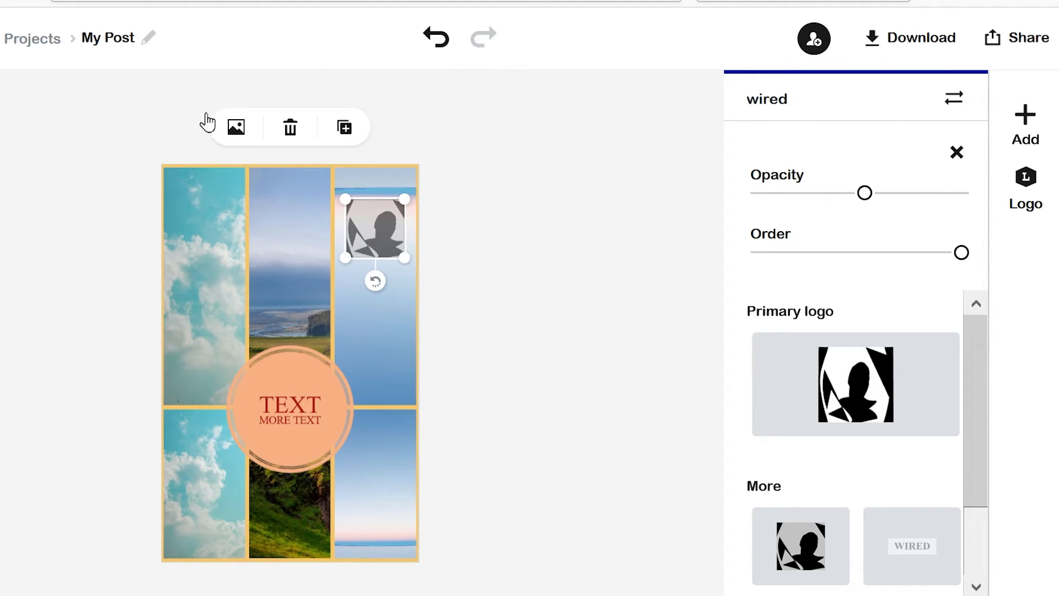
- Duplicate the logo and place the copy in the third column's lower cell, directly below the original
{"action": "left_click", "coordinate": [344, 128]}
{"action": "left_click_drag", "start_coordinate": [392, 254], "coordinate": [380, 526]}
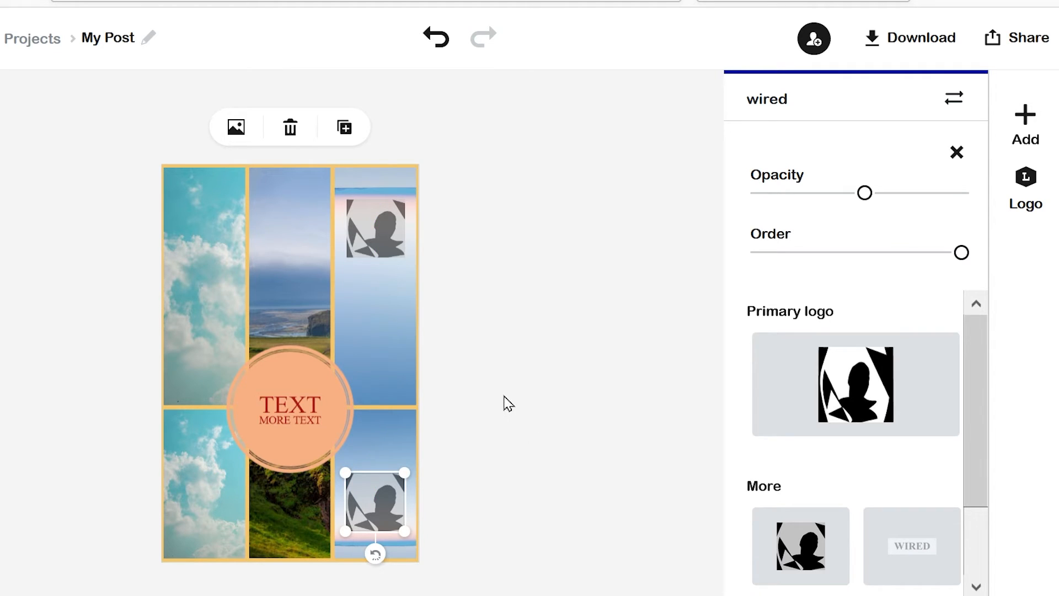
{"action": "left_click", "coordinate": [508, 404]}
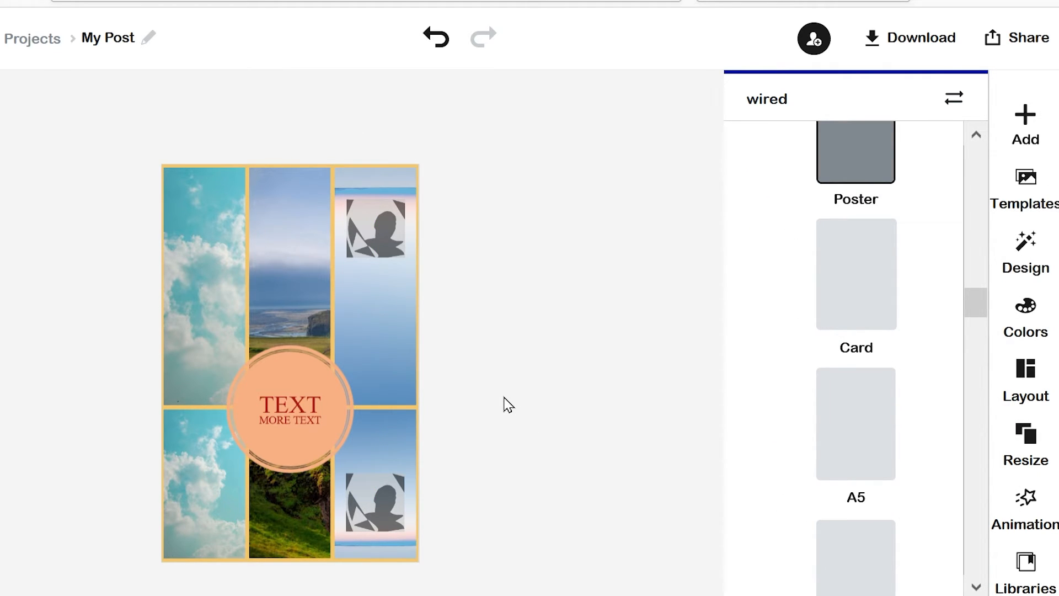
- Flip the cloud photo in the first column's upper cell vertically
{"action": "left_click", "coordinate": [200, 241]}
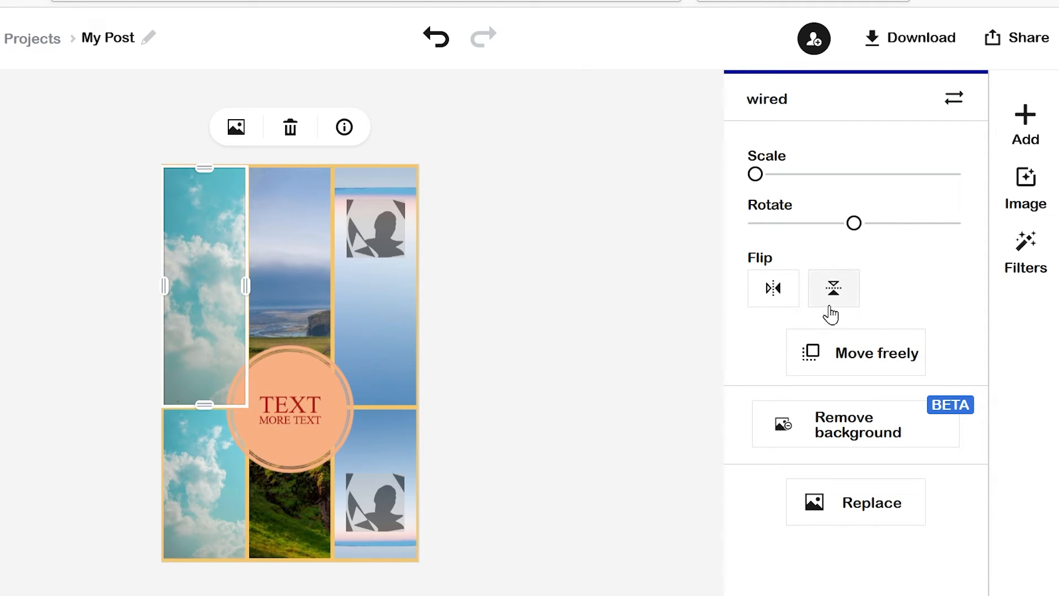
{"action": "left_click", "coordinate": [834, 296]}
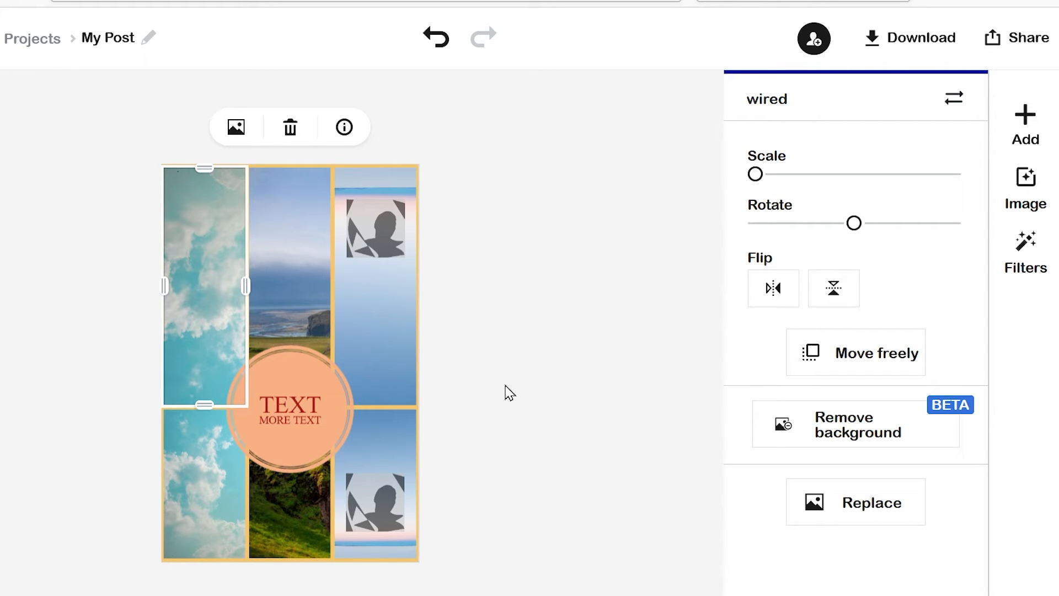
{"action": "left_click", "coordinate": [529, 298]}
- Try color pairs on the primary text style: green on pink, dark brown on blue and dark red on blue
{"action": "left_click", "coordinate": [287, 409]}
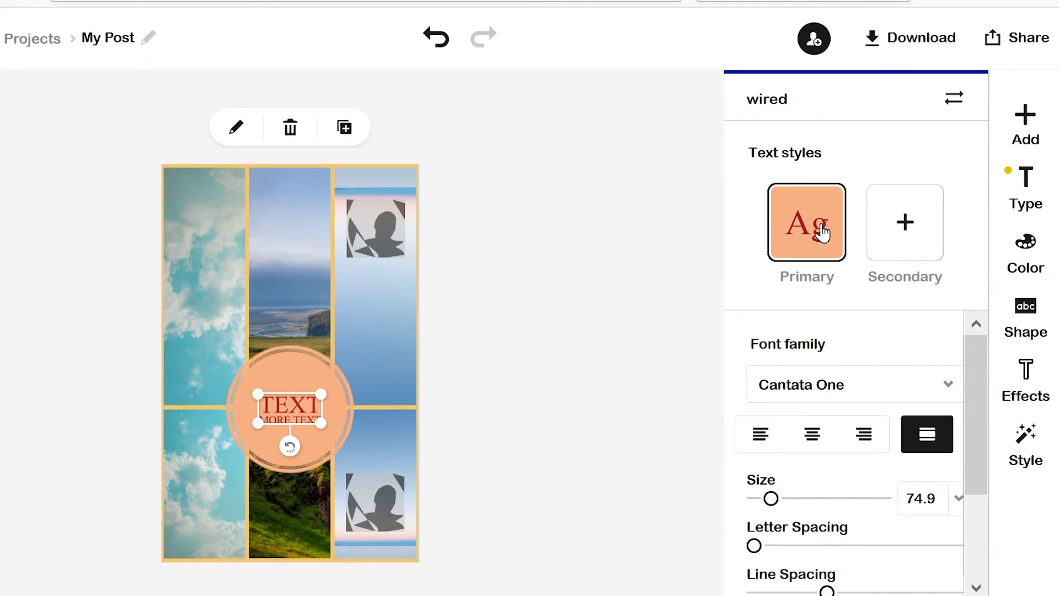
{"action": "left_click_drag", "start_coordinate": [979, 419], "coordinate": [966, 332]}
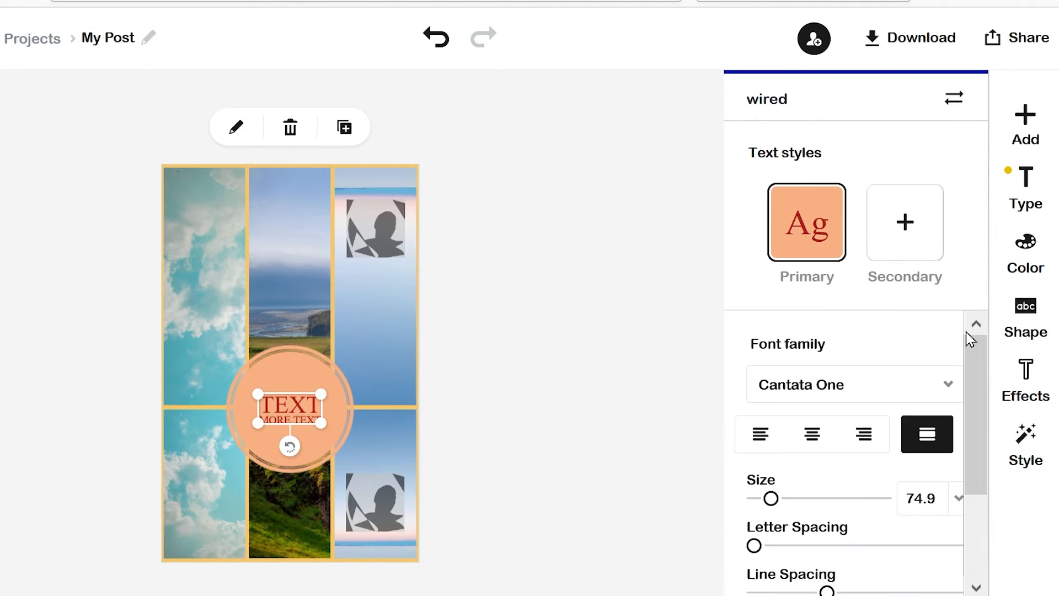
{"action": "left_click", "coordinate": [1029, 244]}
{"action": "left_click_drag", "start_coordinate": [977, 358], "coordinate": [975, 413]}
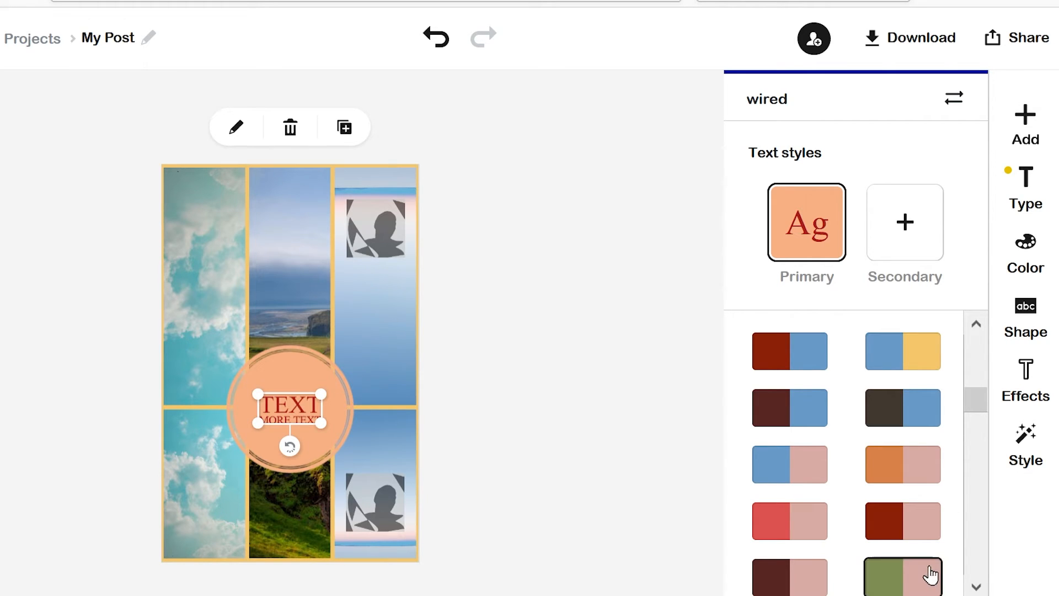
{"action": "left_click", "coordinate": [908, 585]}
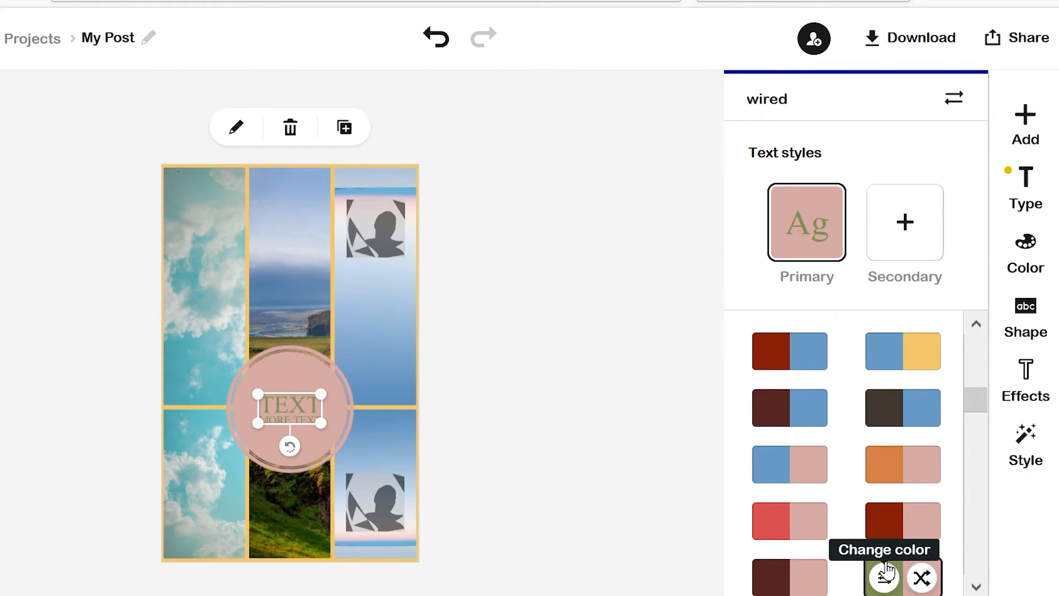
{"action": "left_click", "coordinate": [806, 421]}
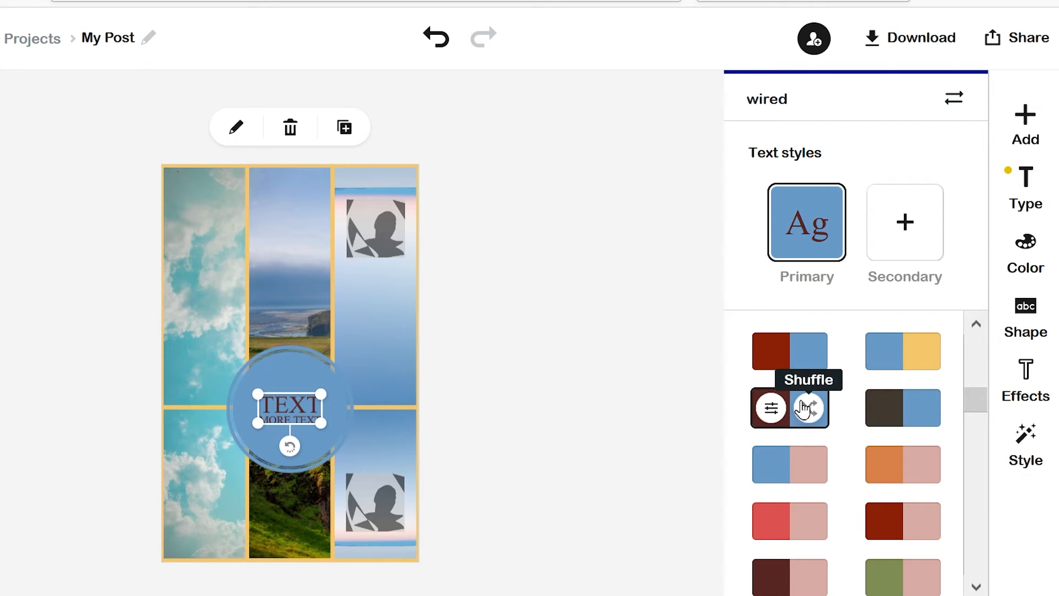
{"action": "left_click", "coordinate": [798, 349]}
- Add a secondary text style for "TEXT" and color it medium green, trying the darker green as well
{"action": "left_click", "coordinate": [907, 259]}
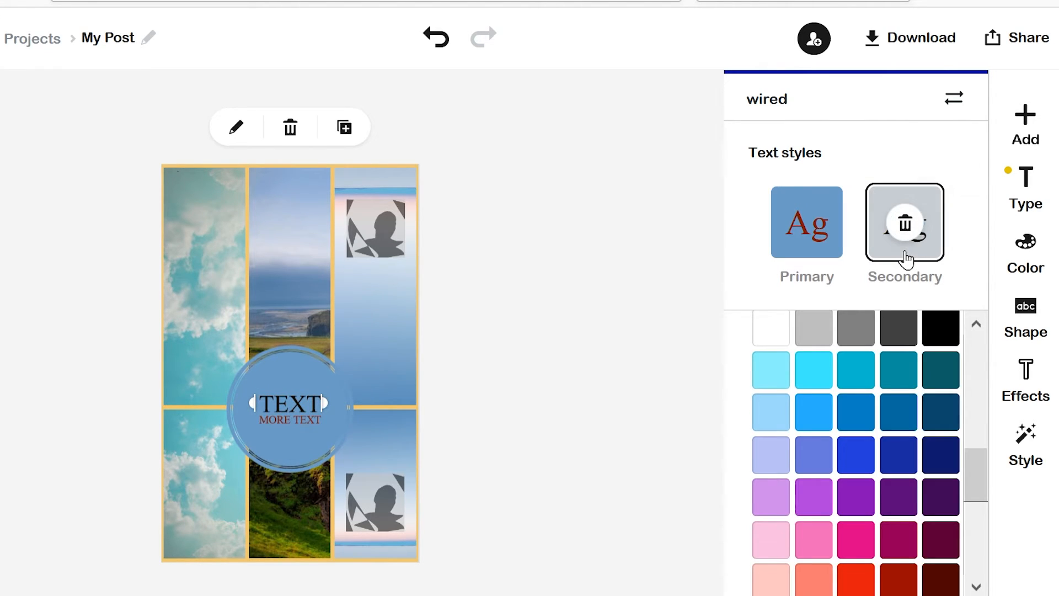
{"action": "left_click_drag", "start_coordinate": [976, 474], "coordinate": [976, 563]}
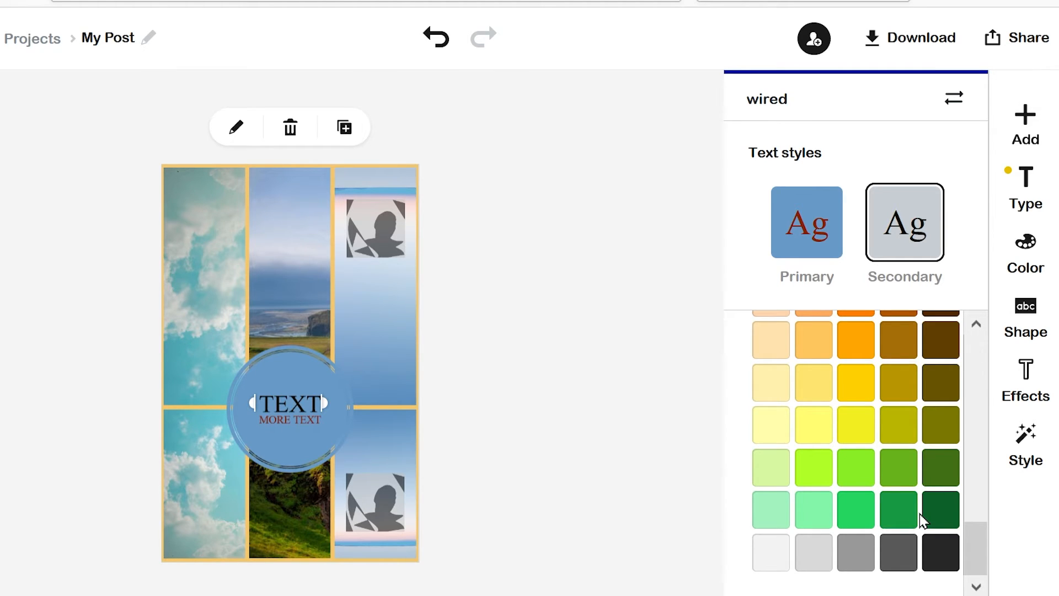
{"action": "left_click", "coordinate": [899, 514]}
{"action": "right_click", "coordinate": [946, 507]}
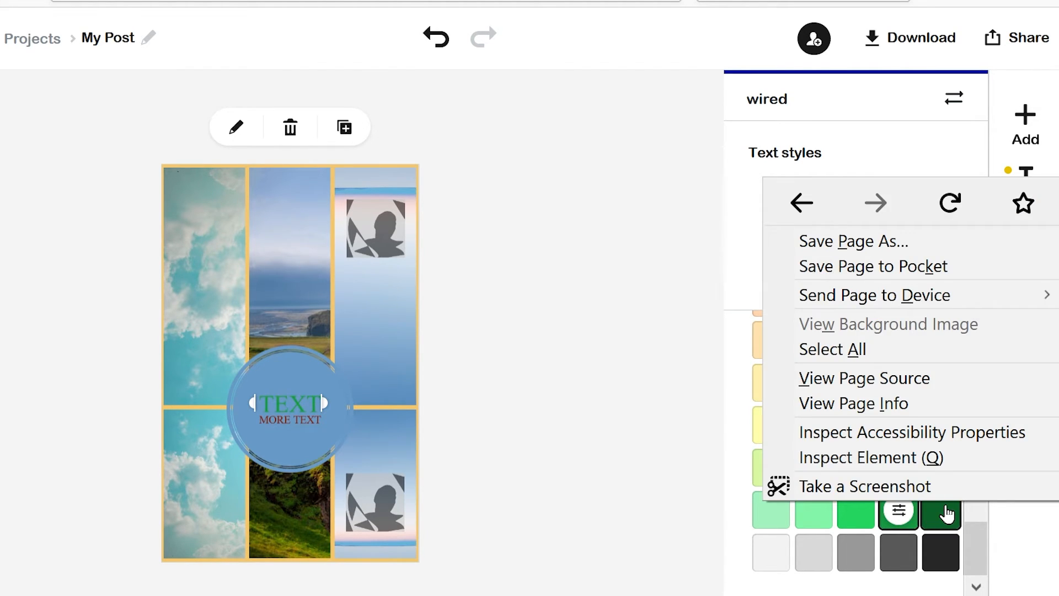
{"action": "left_click", "coordinate": [945, 513]}
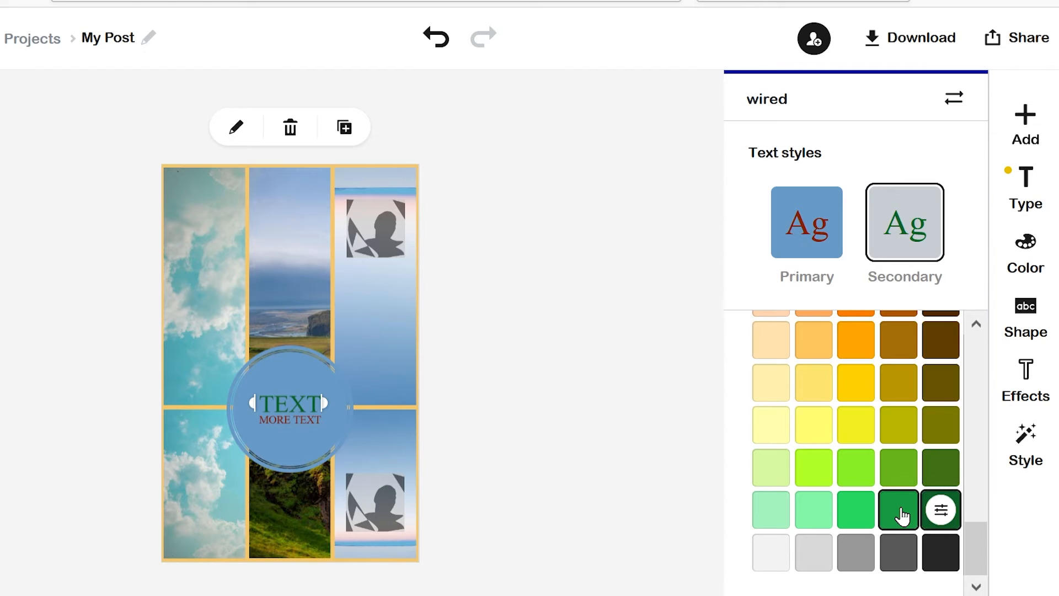
{"action": "left_click", "coordinate": [899, 513]}
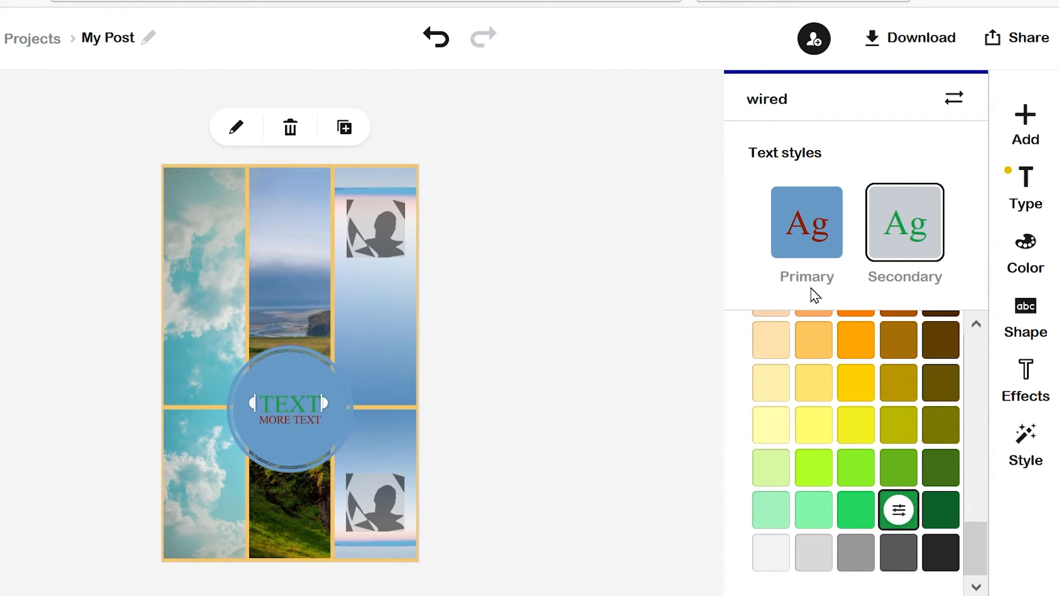
- Recolor the primary text style with the bright green on pale yellow pair, comparing it with the neighboring pairs
{"action": "left_click", "coordinate": [807, 240]}
{"action": "left_click_drag", "start_coordinate": [983, 445], "coordinate": [974, 574]}
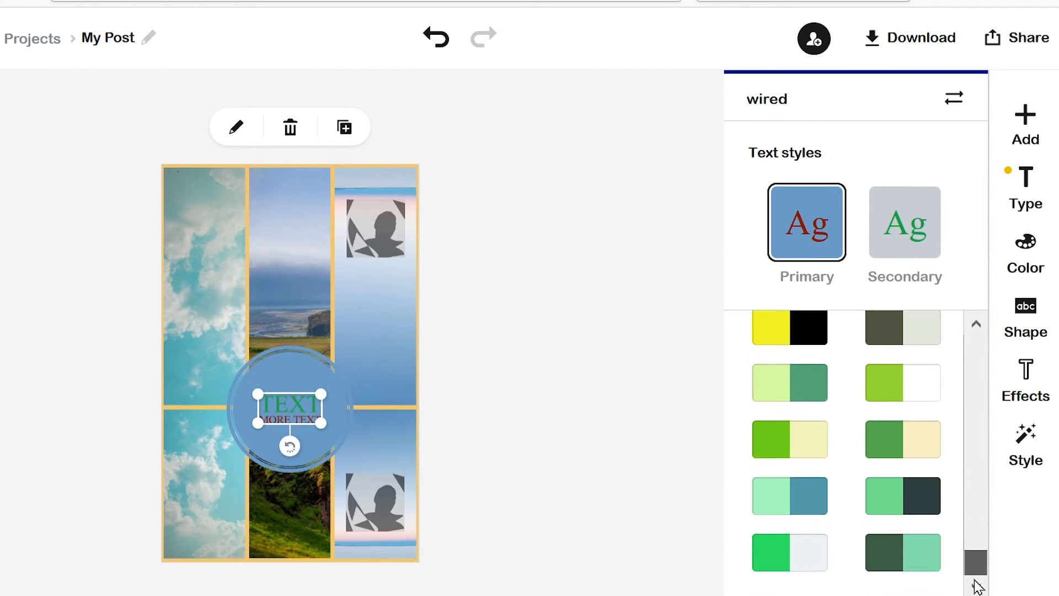
{"action": "left_click", "coordinate": [776, 448]}
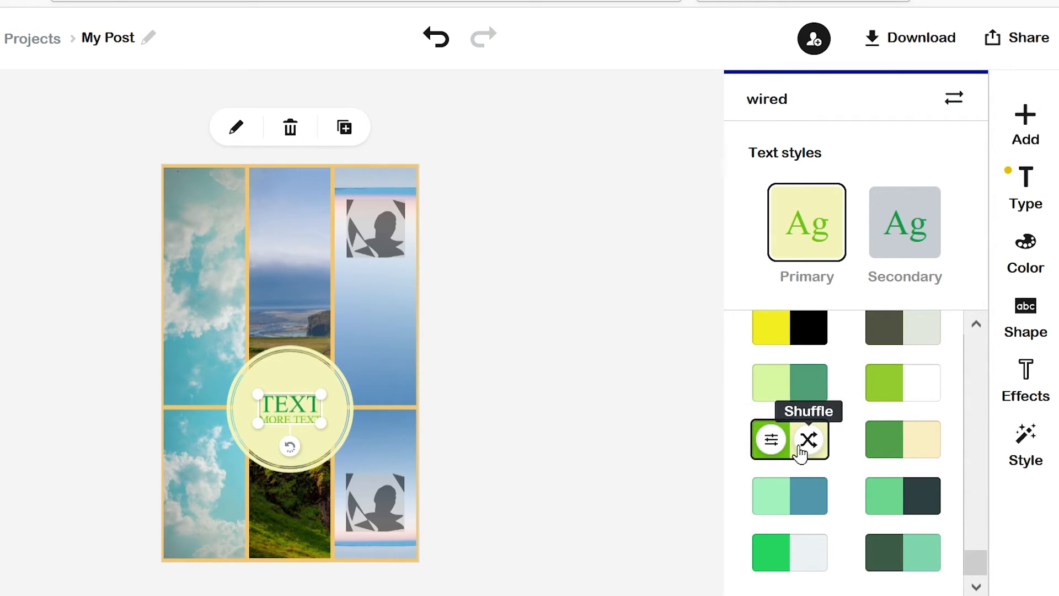
{"action": "left_click", "coordinate": [888, 383]}
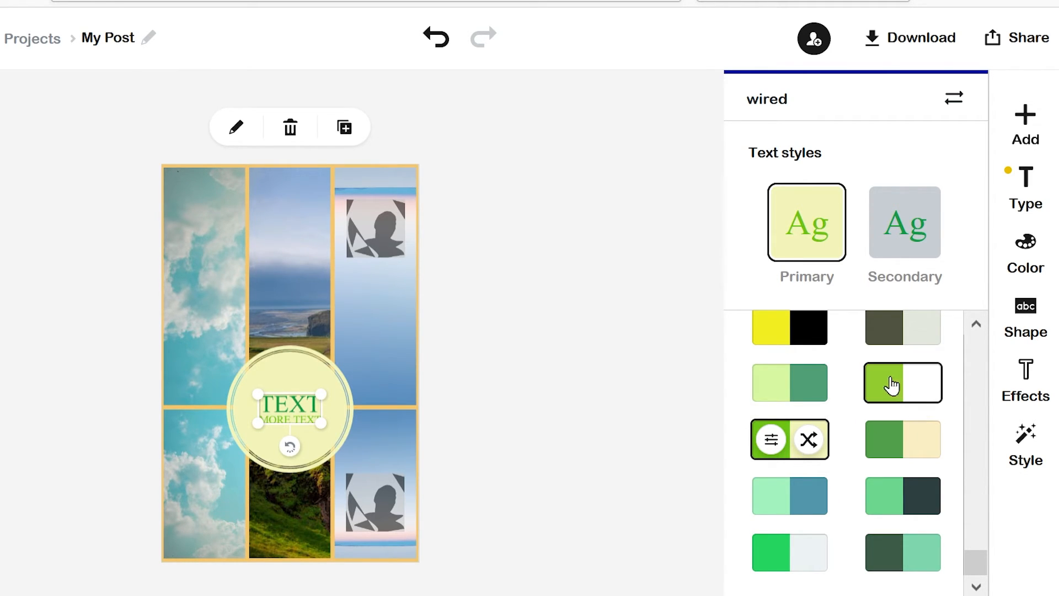
{"action": "left_click", "coordinate": [781, 379]}
{"action": "left_click", "coordinate": [783, 441]}
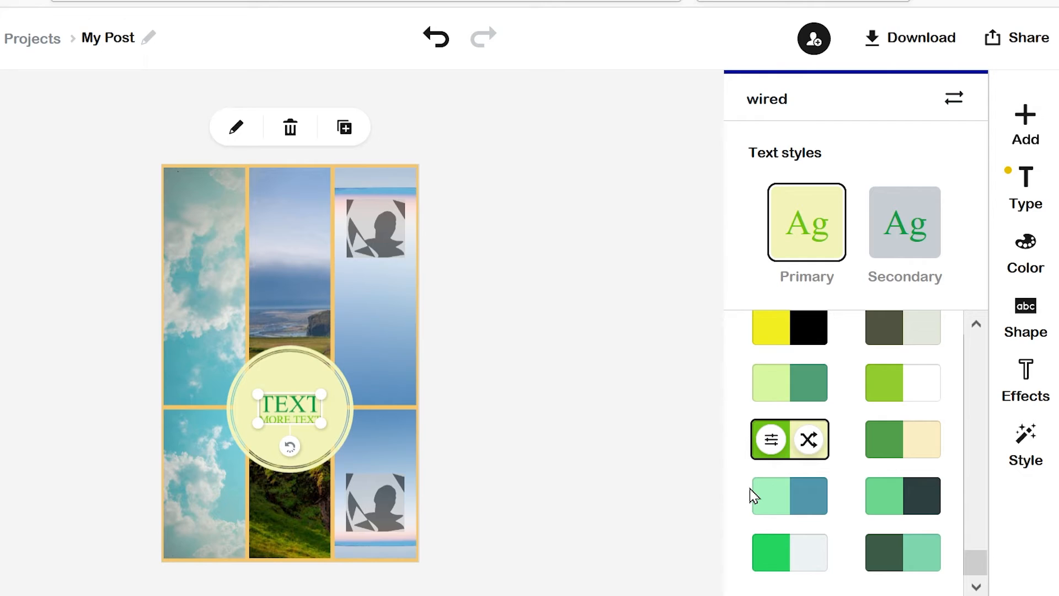
{"action": "left_click", "coordinate": [766, 493]}
{"action": "left_click", "coordinate": [769, 438]}
{"action": "left_click", "coordinate": [487, 274]}
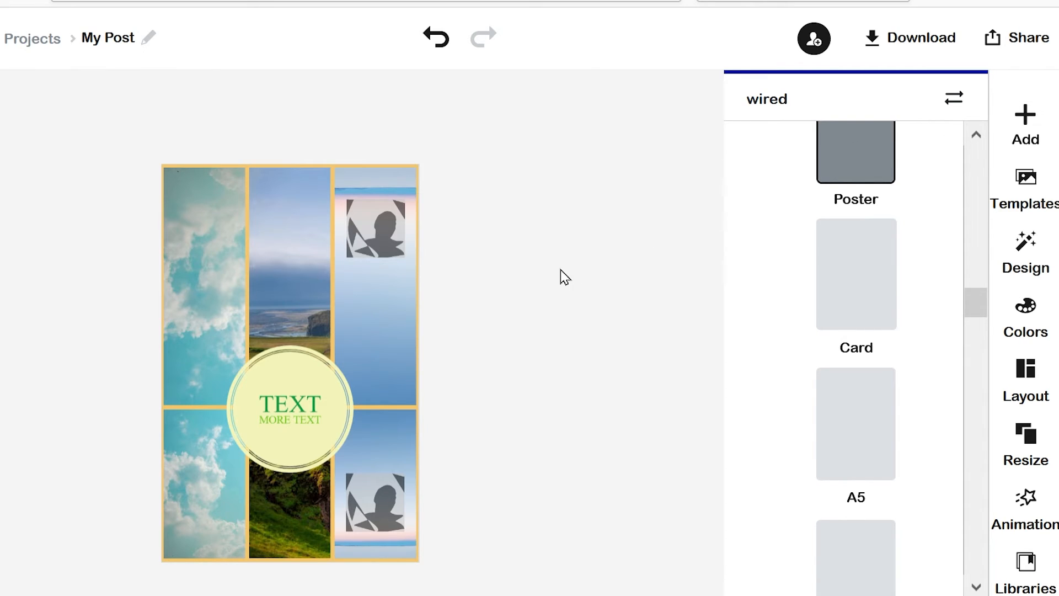
- Try removing the background of the cloud photo in the first column's upper cell and undo the removal
{"action": "left_click", "coordinate": [372, 307]}
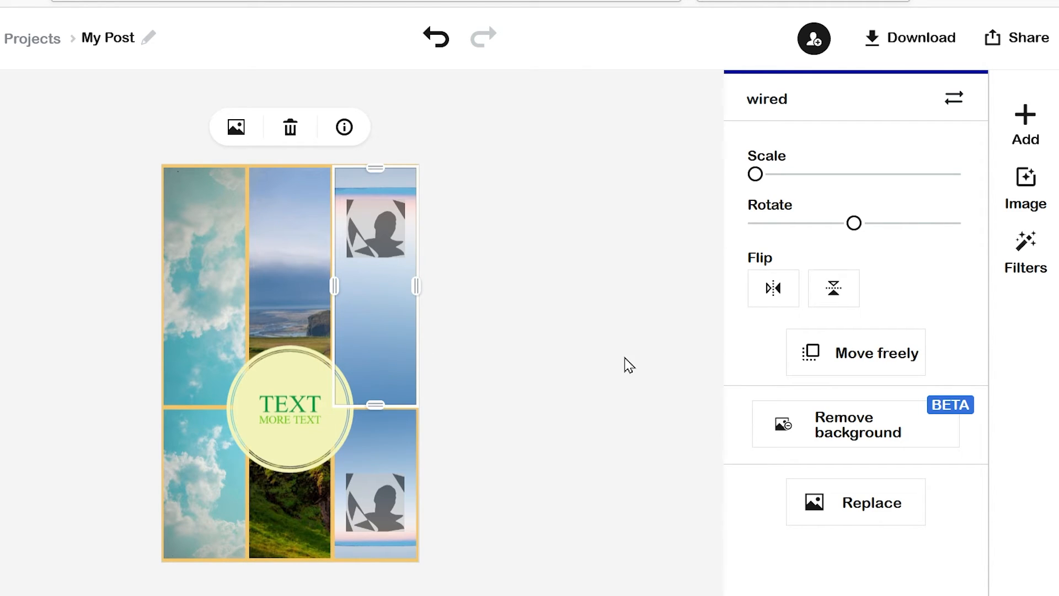
{"action": "left_click", "coordinate": [201, 275]}
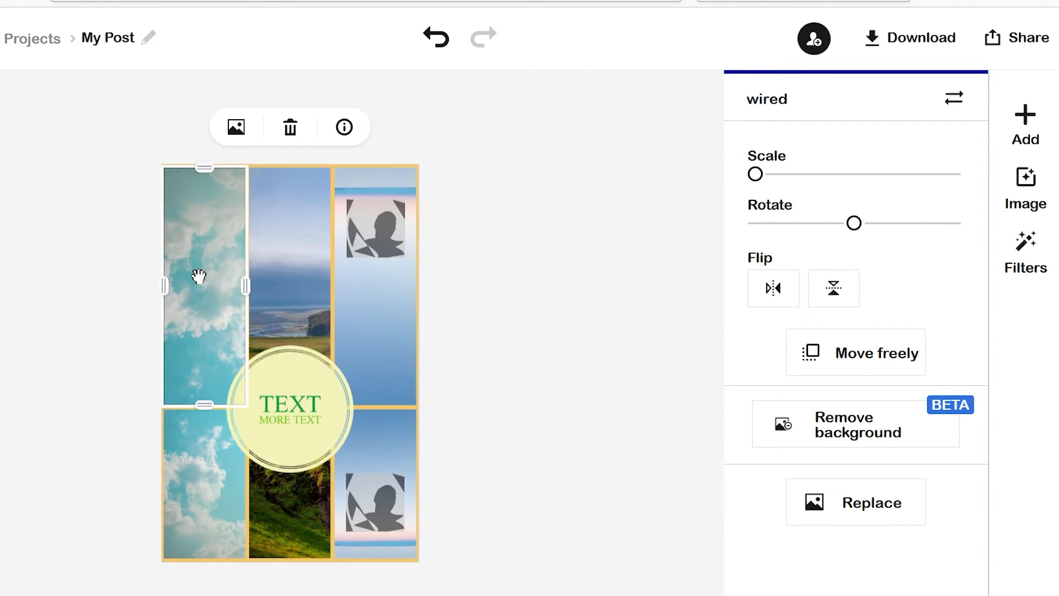
{"action": "left_click", "coordinate": [845, 432]}
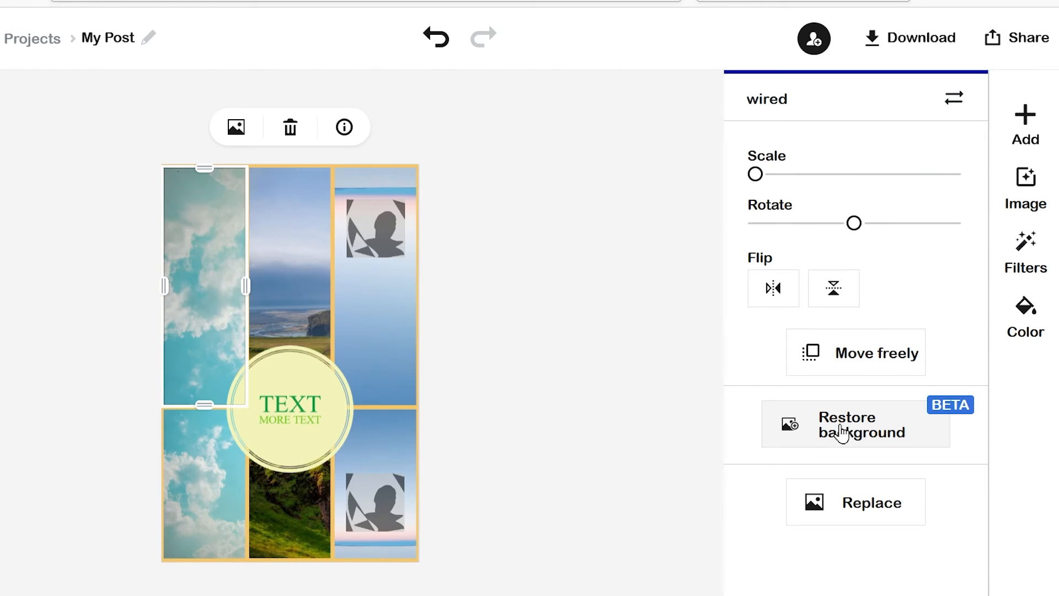
{"action": "left_click", "coordinate": [290, 278]}
{"action": "left_click", "coordinate": [411, 329]}
{"action": "left_click", "coordinate": [275, 277]}
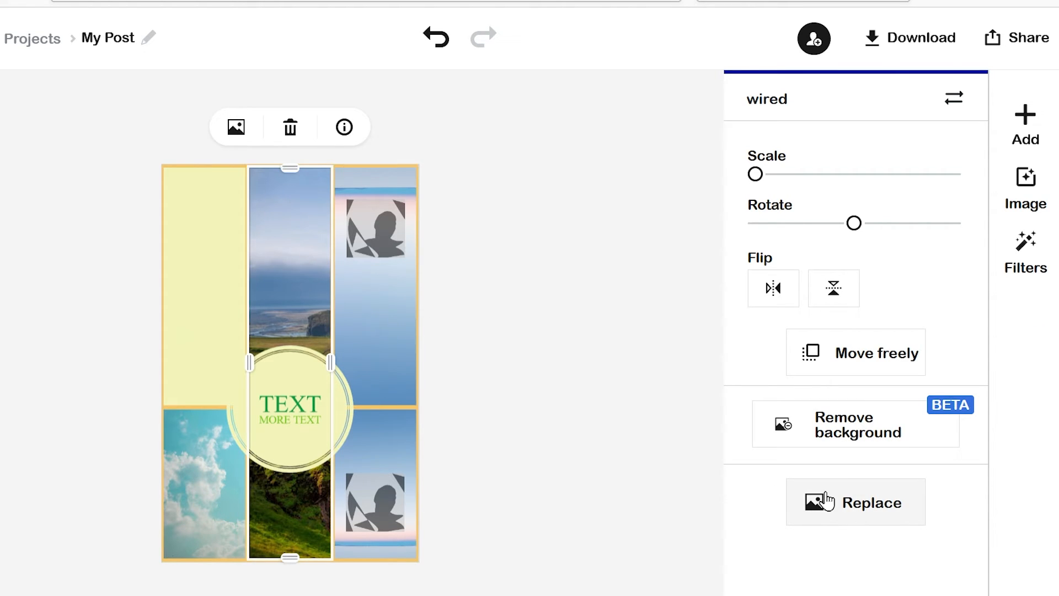
{"action": "key", "text": "ctrl+z"}
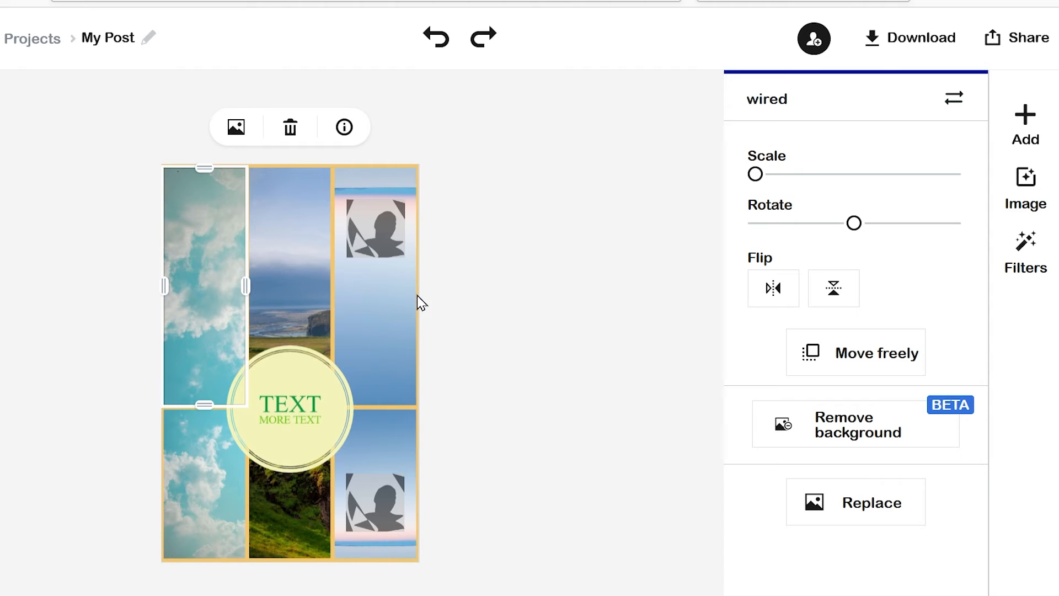
{"action": "left_click", "coordinate": [476, 300]}
- Start adding a photo and search the free photos for "bird" and for "wood duck"
{"action": "left_click", "coordinate": [394, 314]}
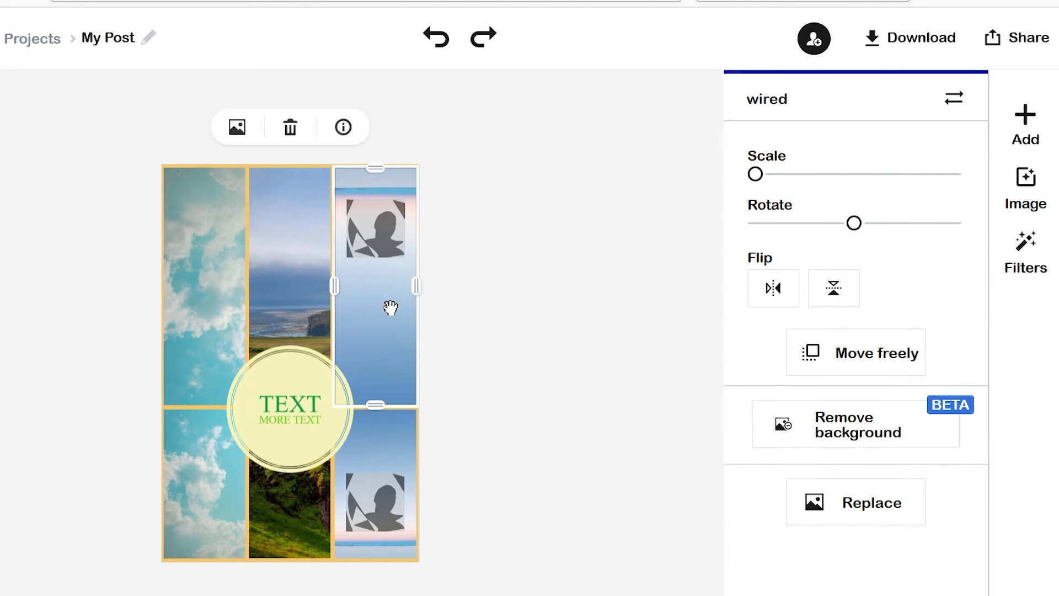
{"action": "left_click", "coordinate": [1029, 117]}
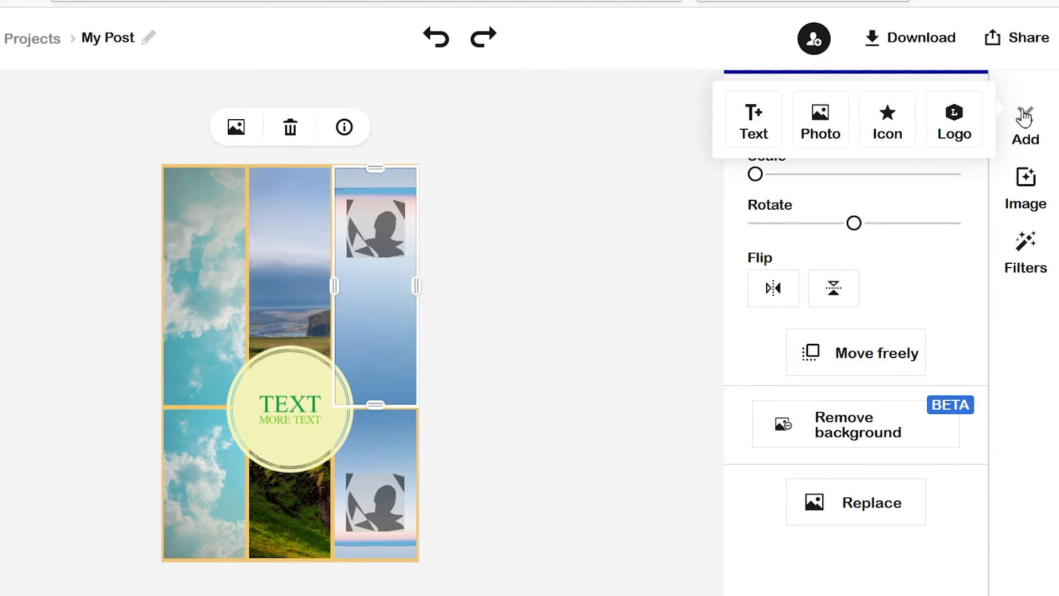
{"action": "left_click", "coordinate": [820, 116]}
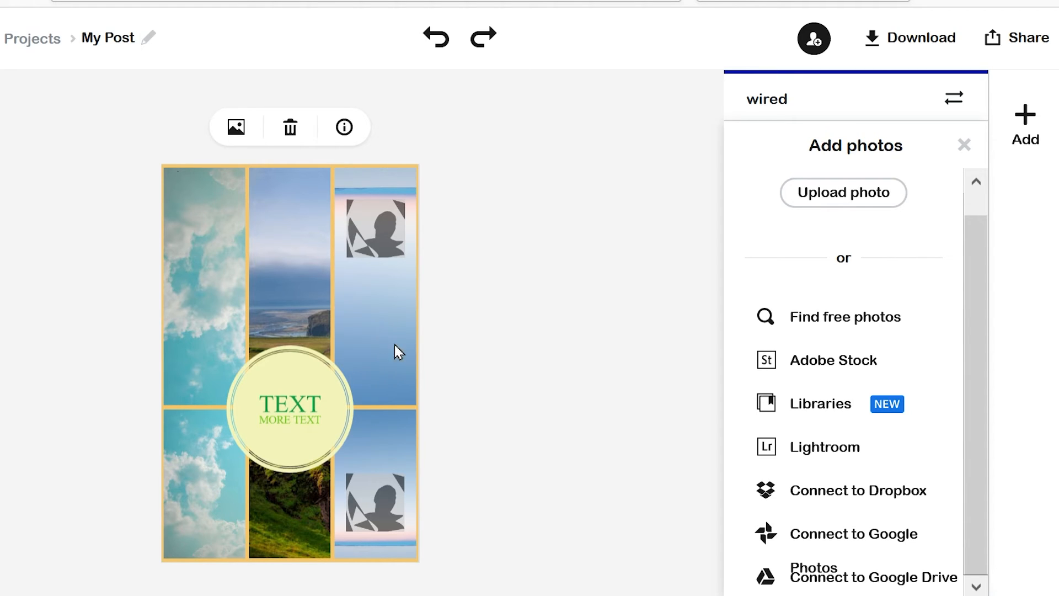
{"action": "left_click", "coordinate": [877, 326]}
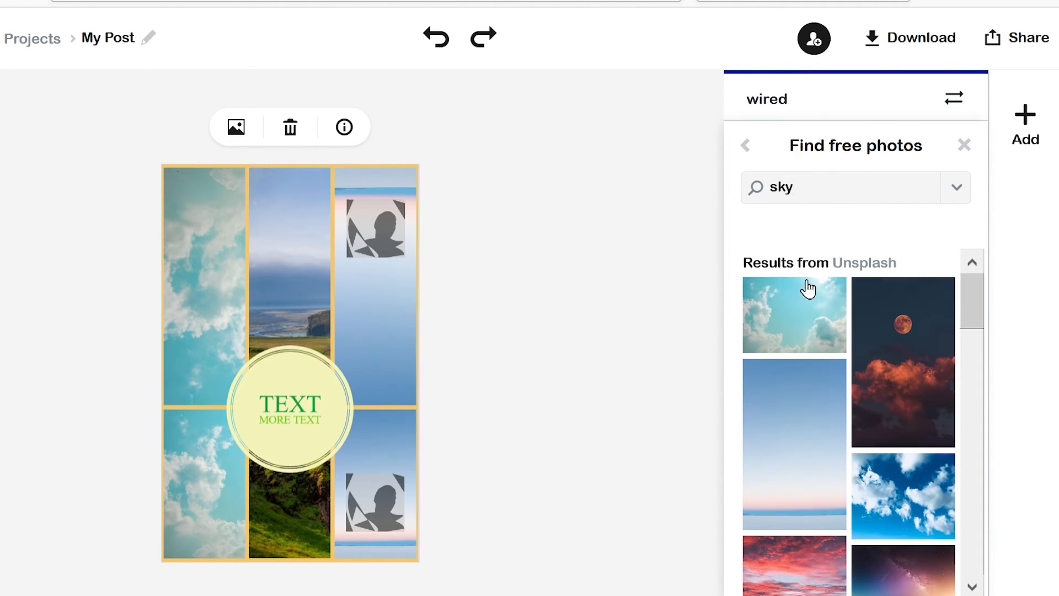
{"action": "triple_click", "coordinate": [824, 181]}
{"action": "type", "text": "bird"}
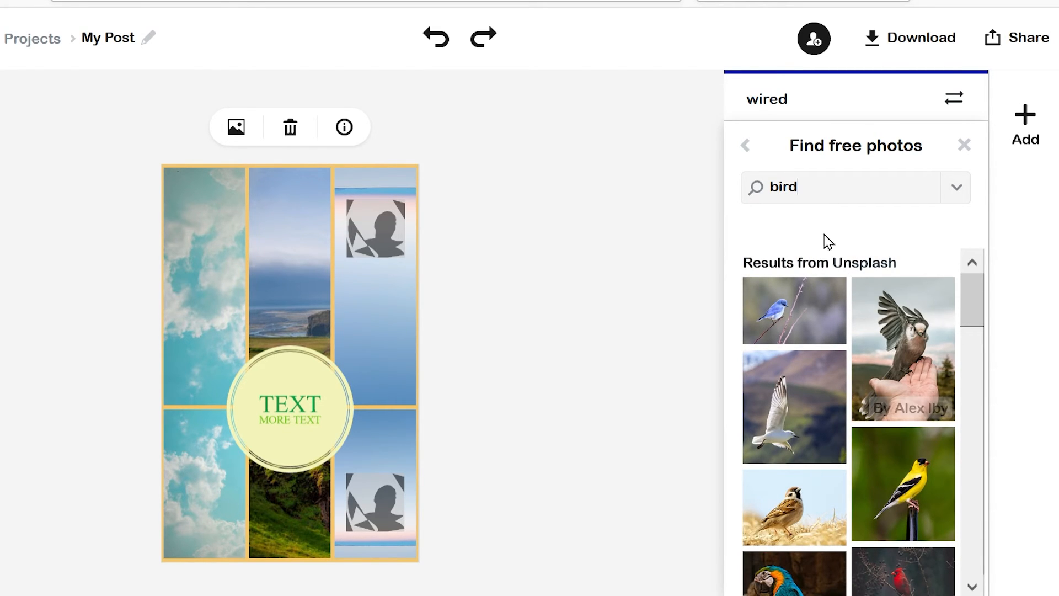
{"action": "triple_click", "coordinate": [809, 195]}
{"action": "type", "text": "wood duck"}
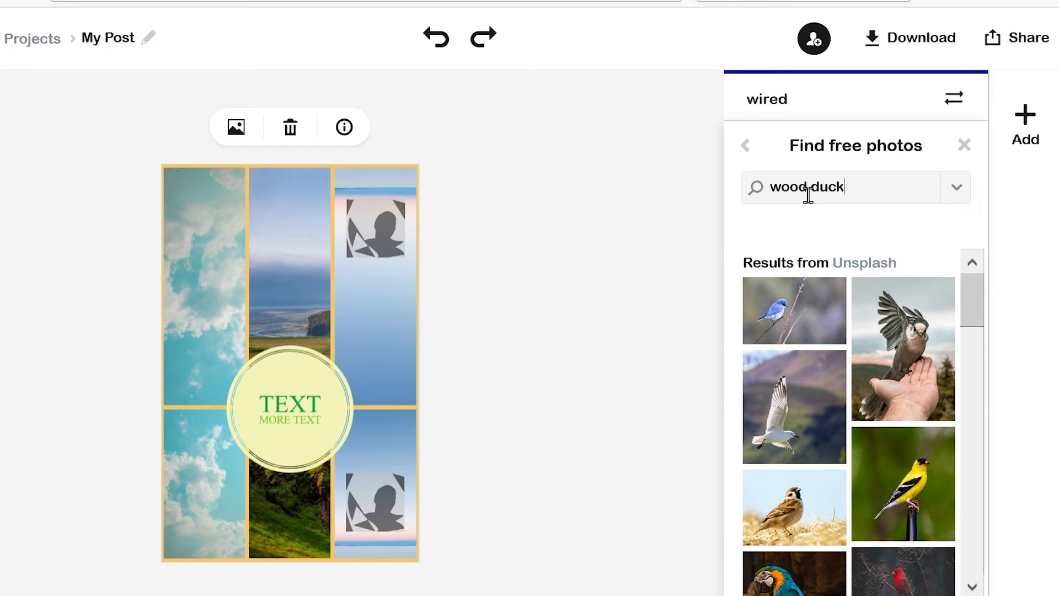
{"action": "key", "text": "Return"}
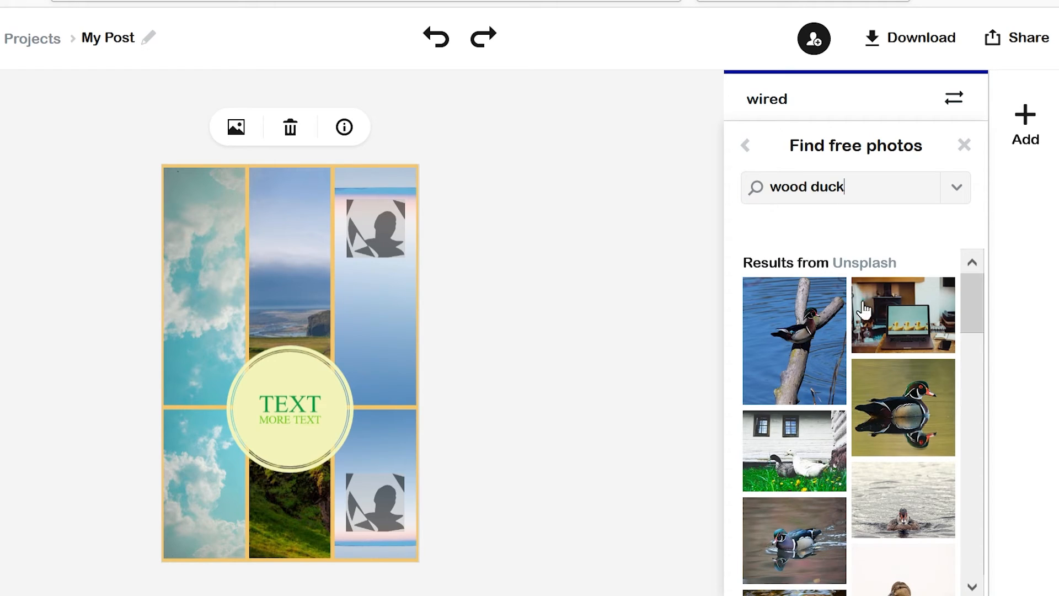
- Add the photo of the wood duck with its reflection, shrink it and place it below the third column's upper logo
{"action": "left_click_drag", "start_coordinate": [977, 315], "coordinate": [975, 355]}
{"action": "left_click_drag", "start_coordinate": [975, 357], "coordinate": [975, 313]}
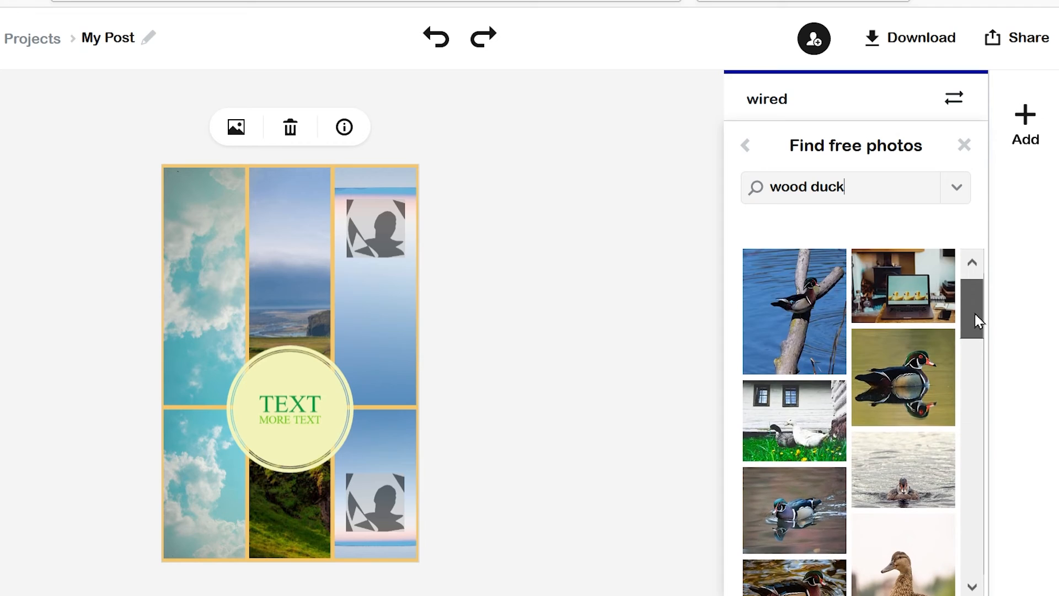
{"action": "left_click", "coordinate": [915, 364]}
{"action": "left_click", "coordinate": [588, 418]}
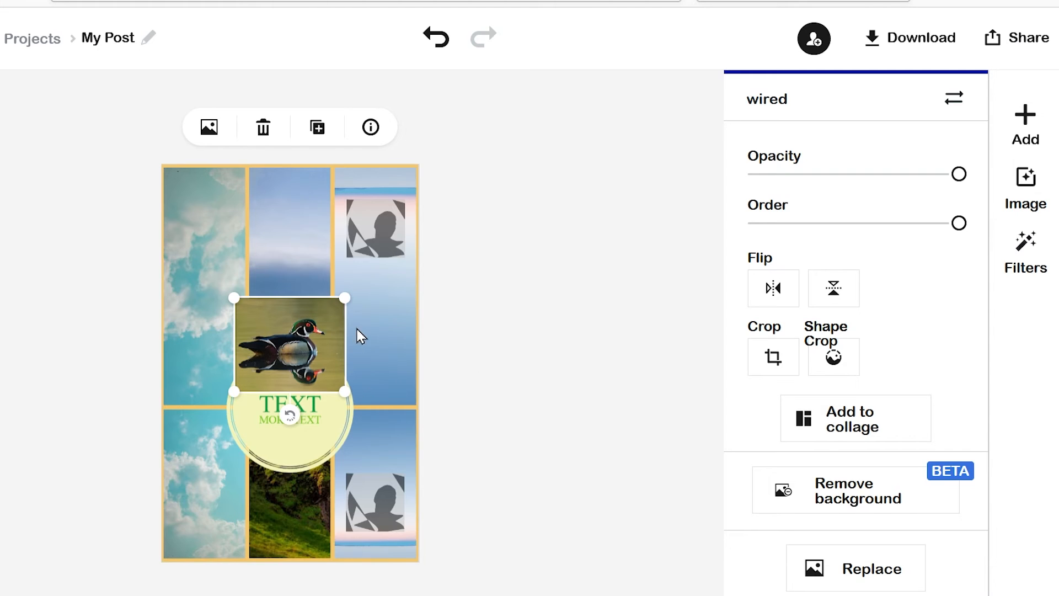
{"action": "left_click_drag", "start_coordinate": [343, 299], "coordinate": [368, 333]}
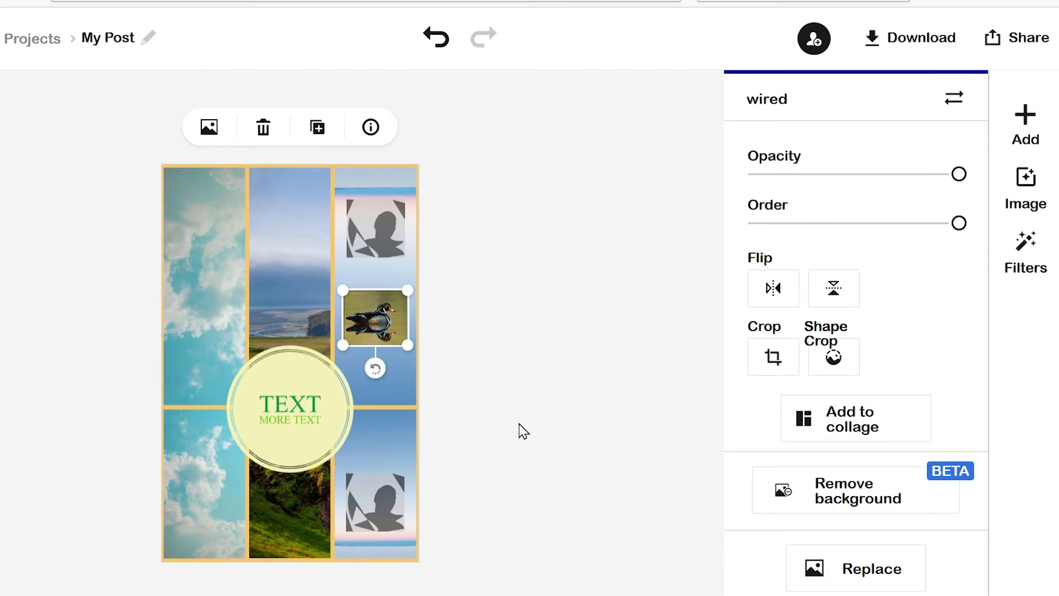
- Delete the upper logo in the third column, above the wood duck photo
{"action": "left_click", "coordinate": [476, 330]}
{"action": "left_click", "coordinate": [378, 210]}
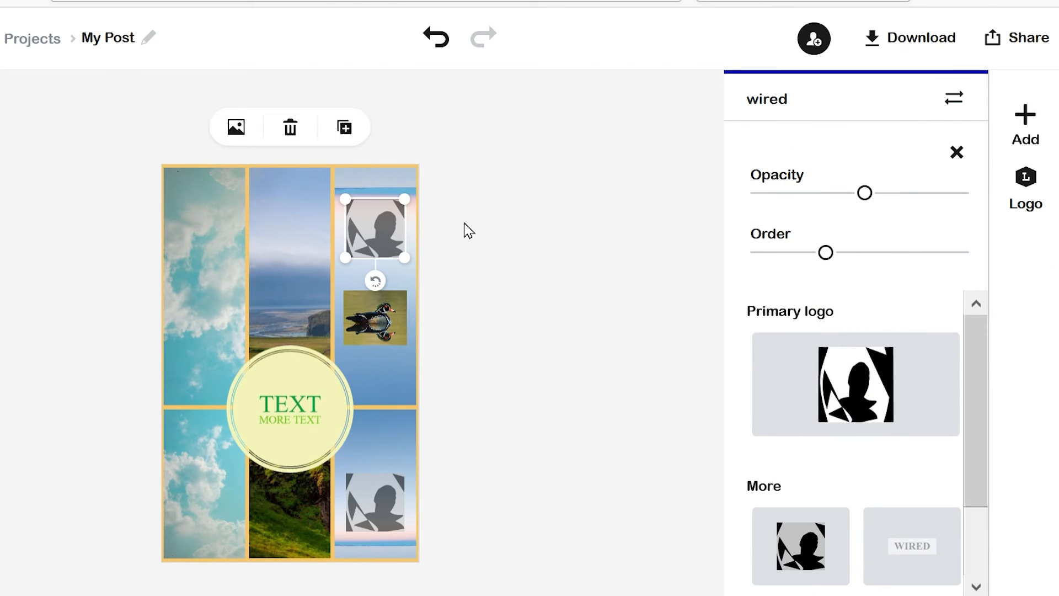
{"action": "key", "text": "Delete"}
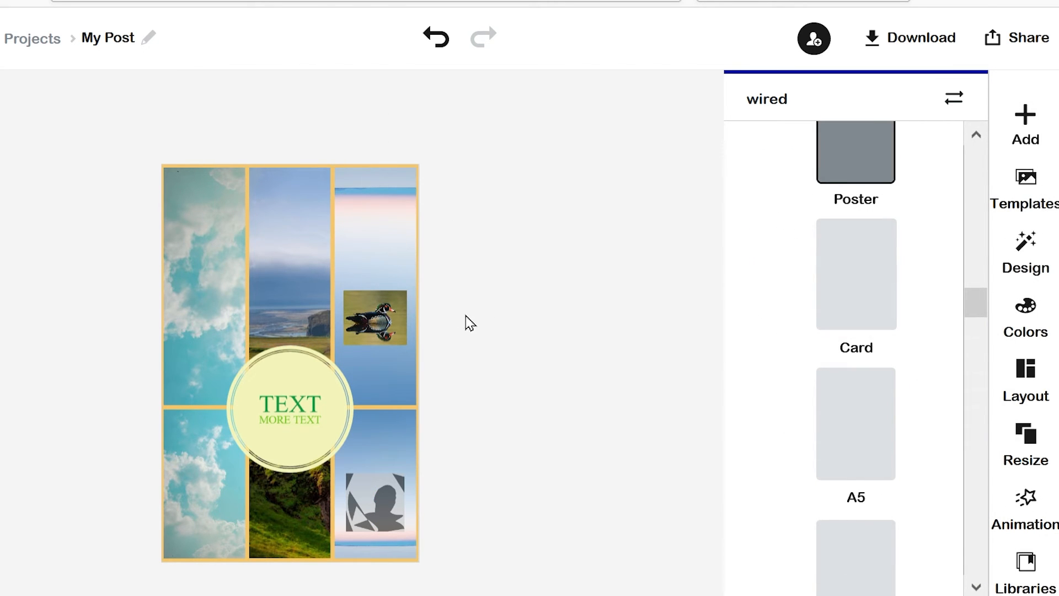
{"action": "left_click", "coordinate": [361, 312]}
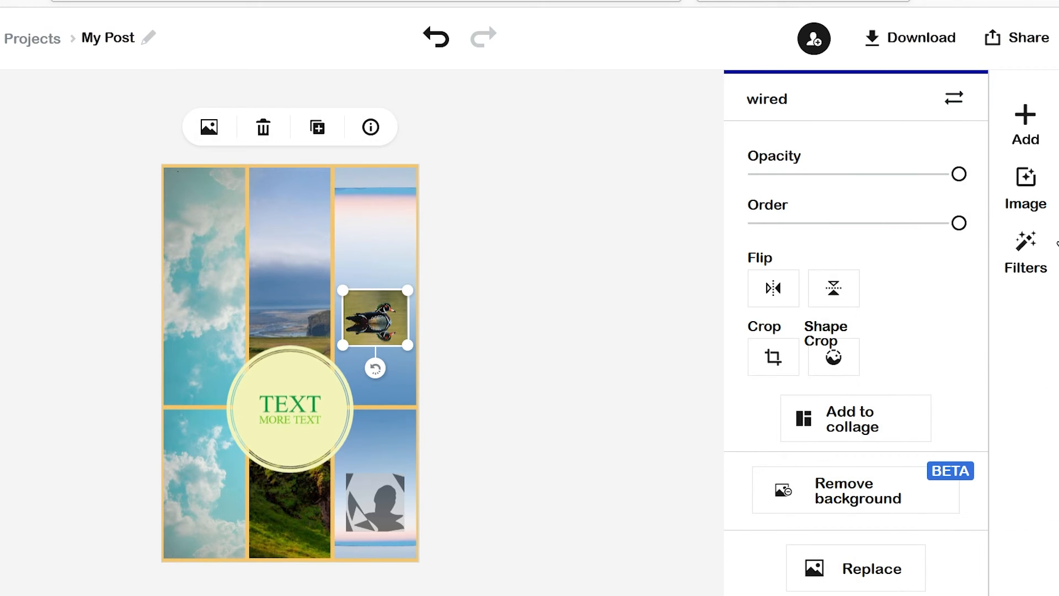
{"action": "left_click", "coordinate": [66, 321]}
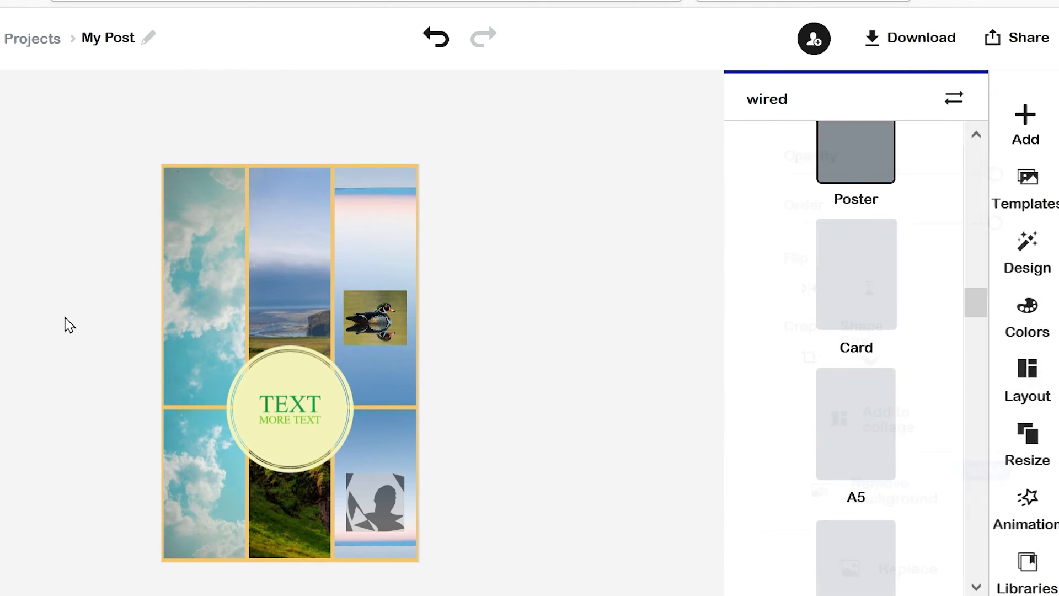
- Browse the text and photo animations, try the Blur and Zoom photo animations, and set the animation back to None
{"action": "left_click", "coordinate": [1036, 502]}
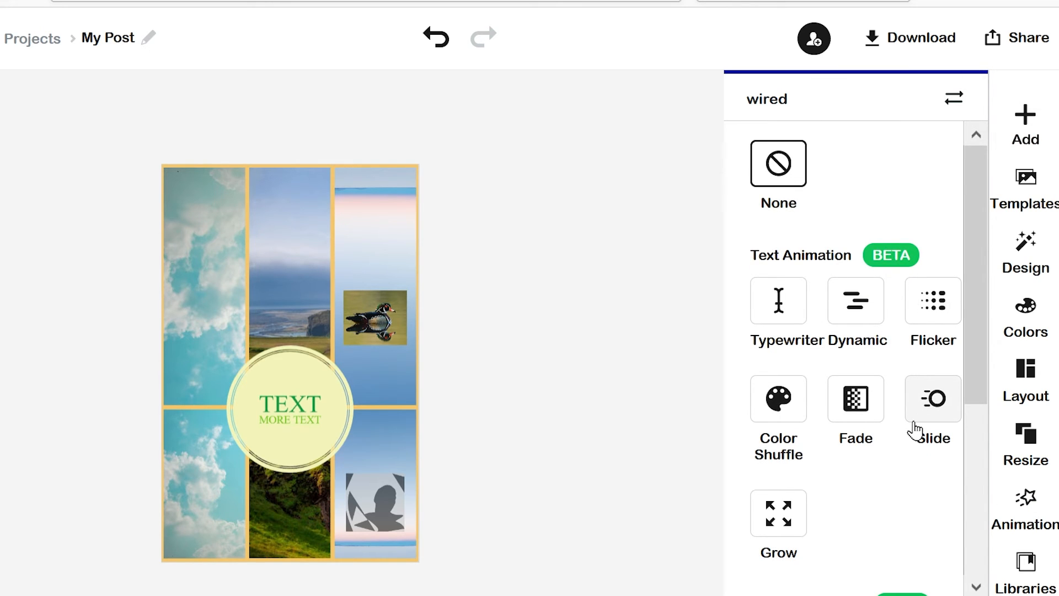
{"action": "mouse_move", "coordinate": [971, 313]}
{"action": "left_mouse_down"}
{"action": "mouse_move", "coordinate": [974, 414]}
{"action": "mouse_move", "coordinate": [965, 292]}
{"action": "left_mouse_up"}
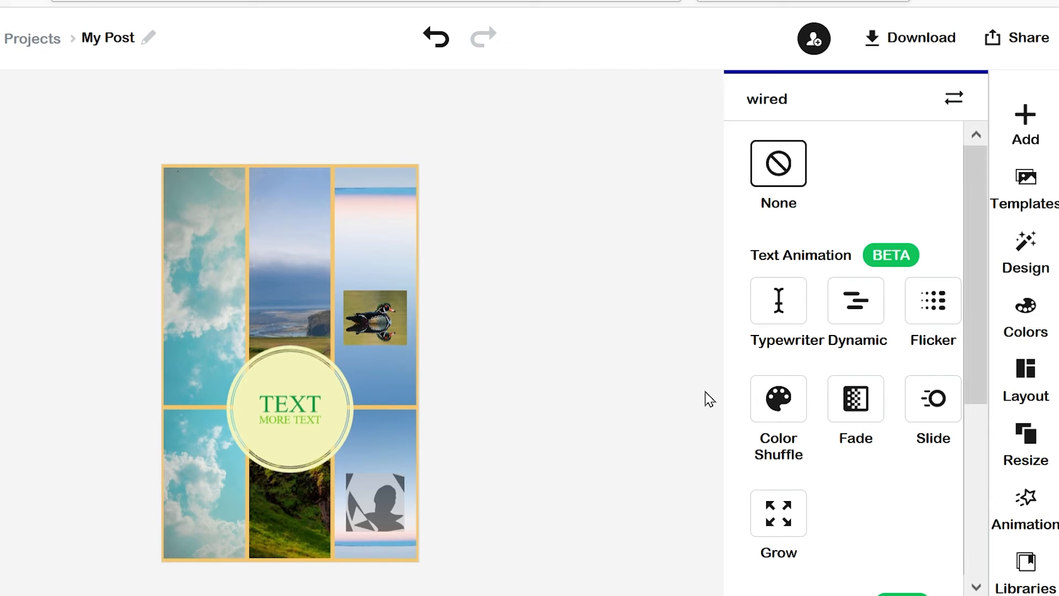
{"action": "left_click_drag", "start_coordinate": [969, 264], "coordinate": [979, 548]}
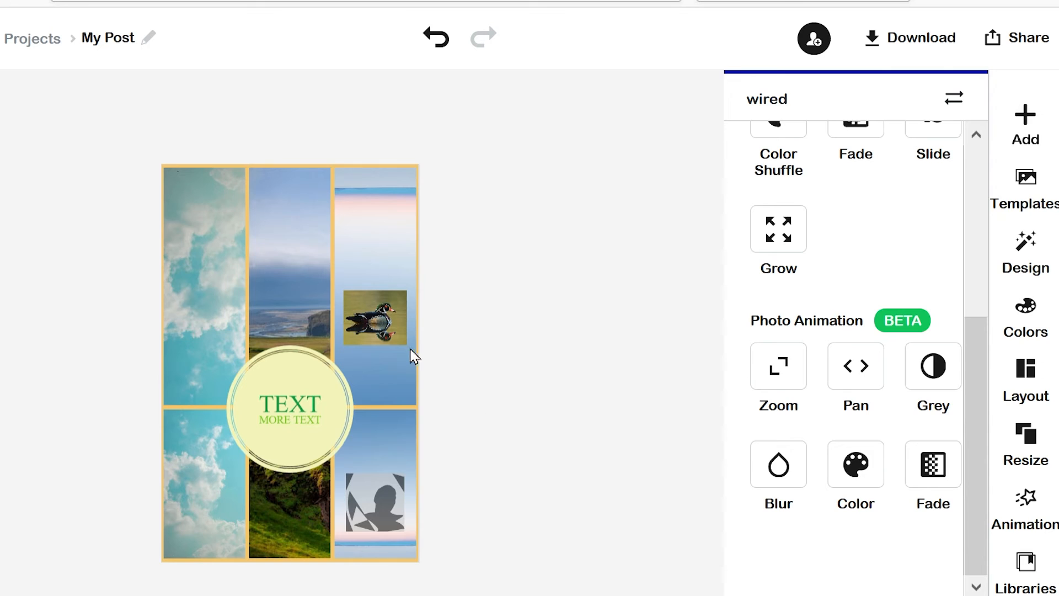
{"action": "left_click", "coordinate": [379, 327]}
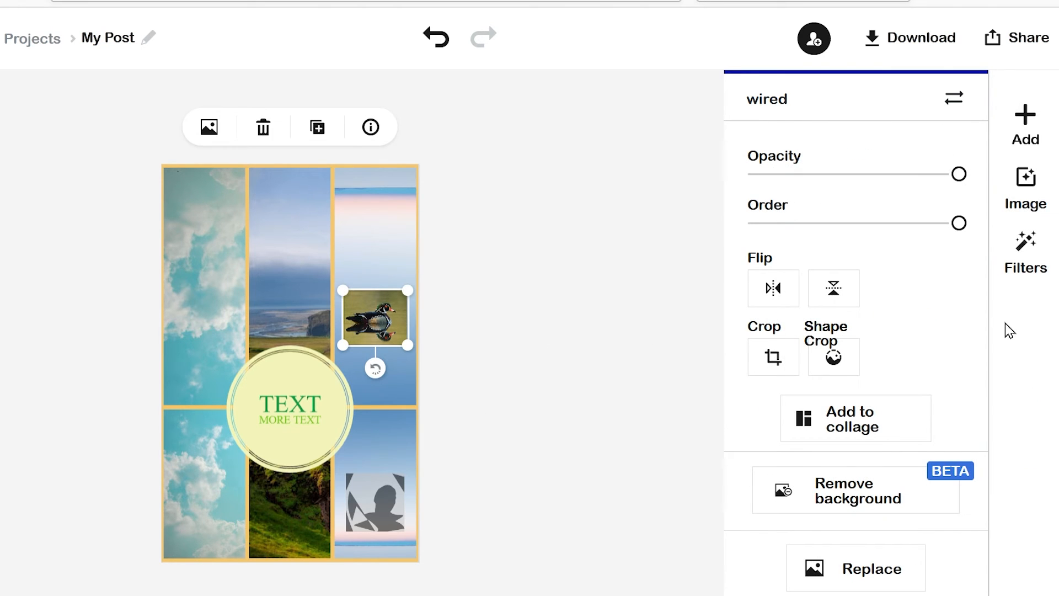
{"action": "left_click", "coordinate": [459, 241]}
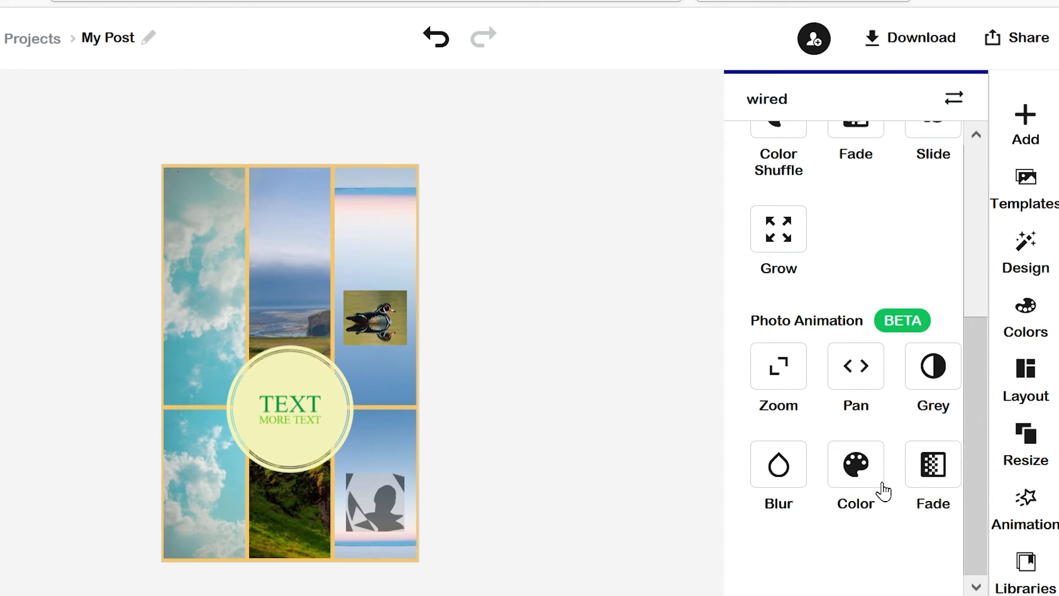
{"action": "left_click", "coordinate": [781, 484]}
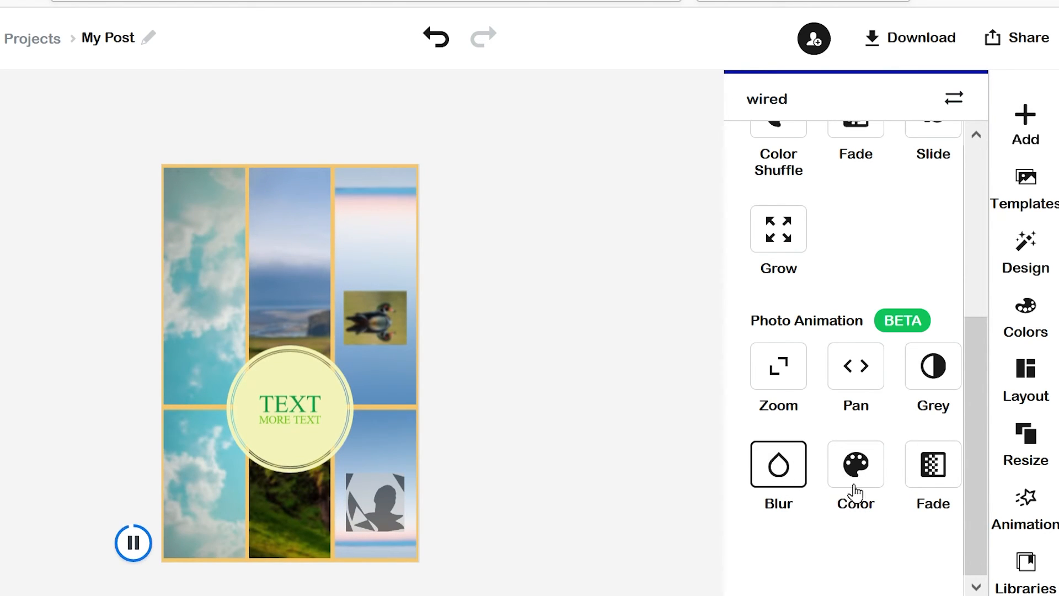
{"action": "left_click", "coordinate": [790, 386]}
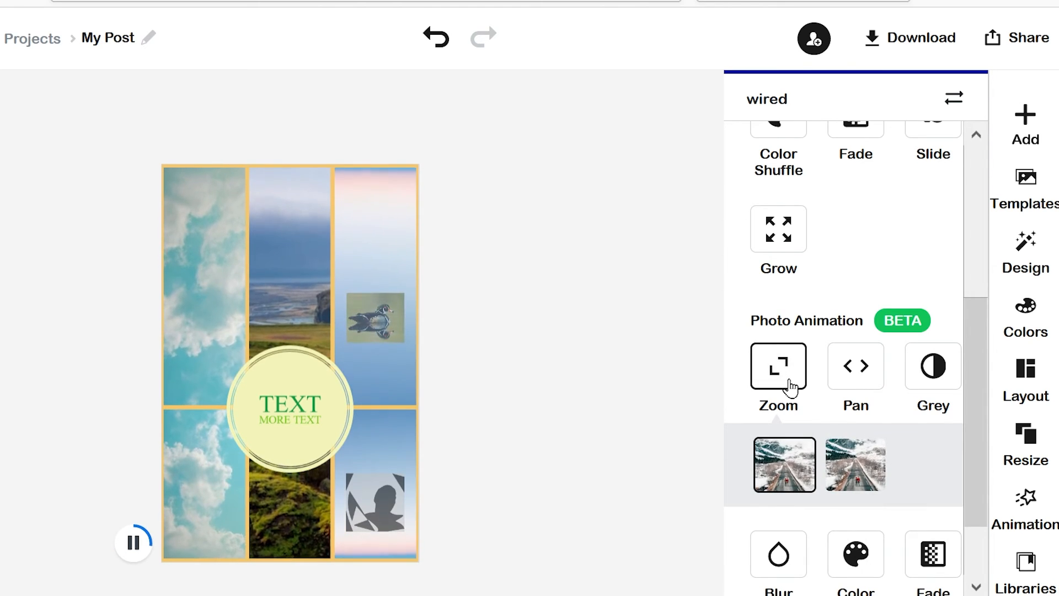
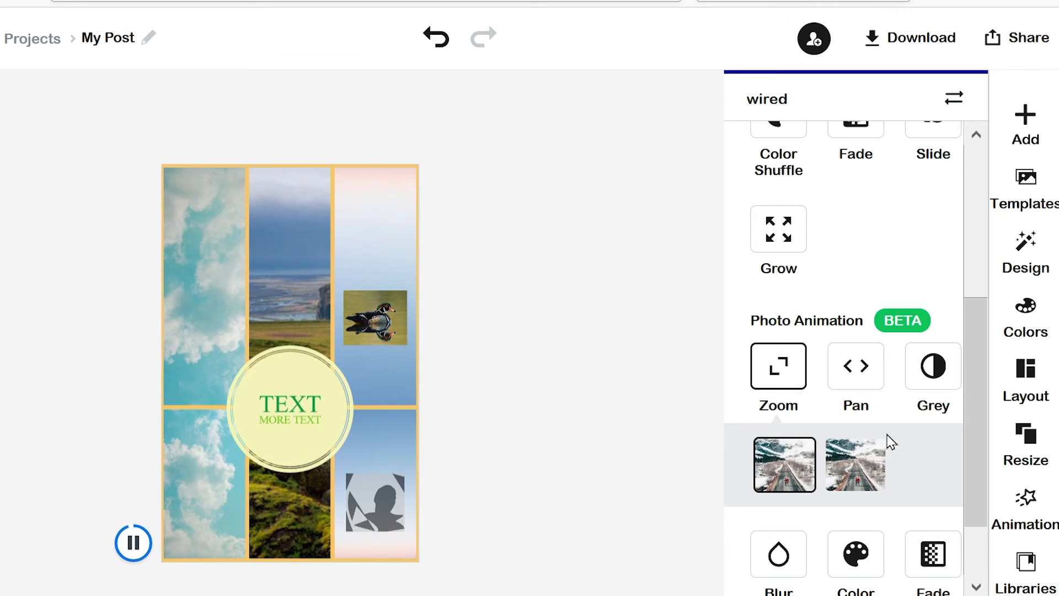
{"action": "left_click_drag", "start_coordinate": [976, 485], "coordinate": [992, 283]}
{"action": "left_click", "coordinate": [778, 205]}
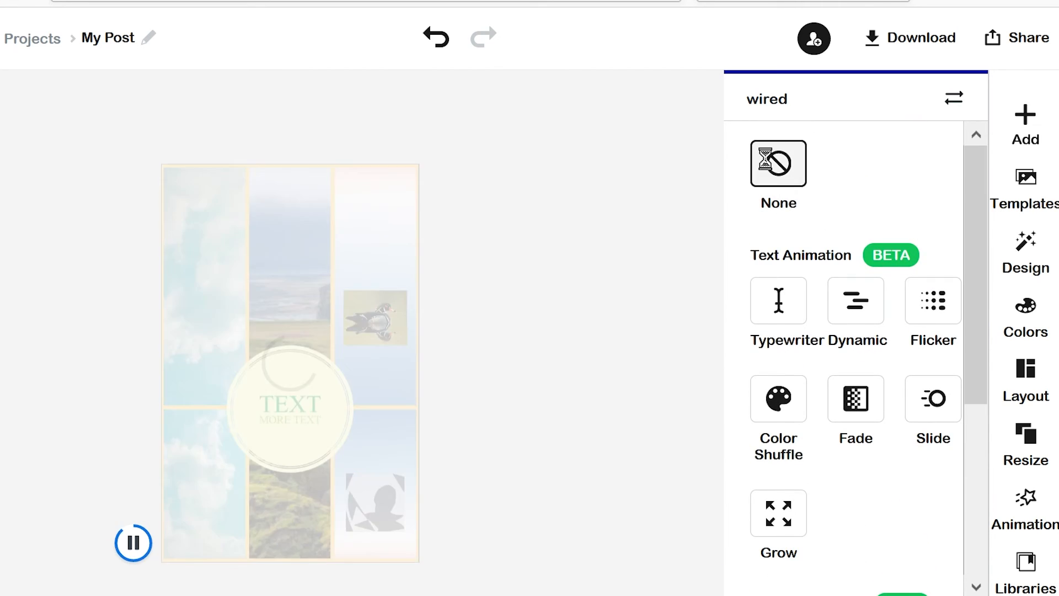
{"action": "left_click", "coordinate": [280, 407]}
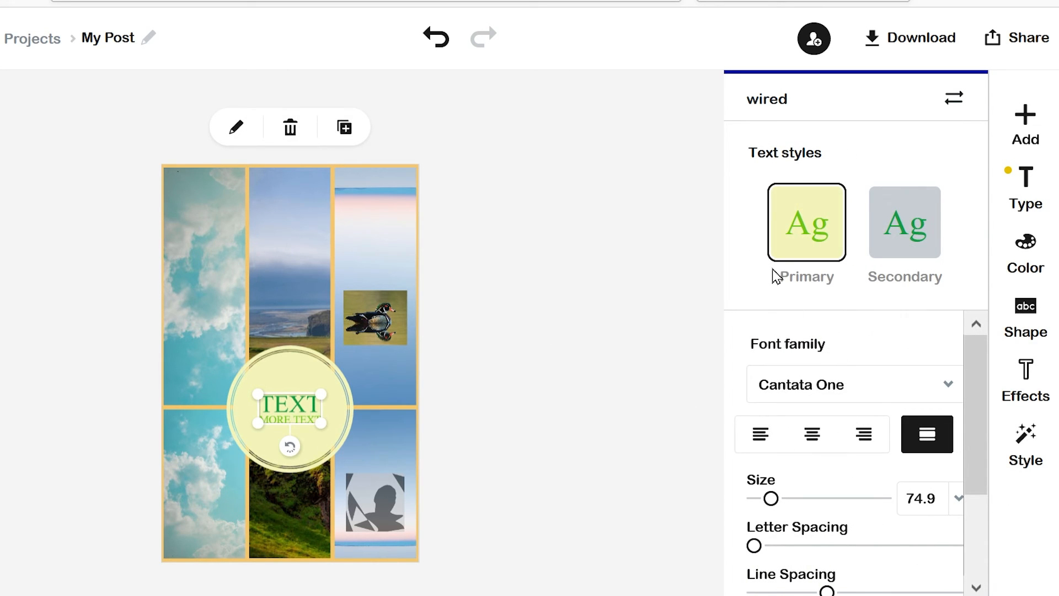
{"action": "left_click", "coordinate": [550, 258]}
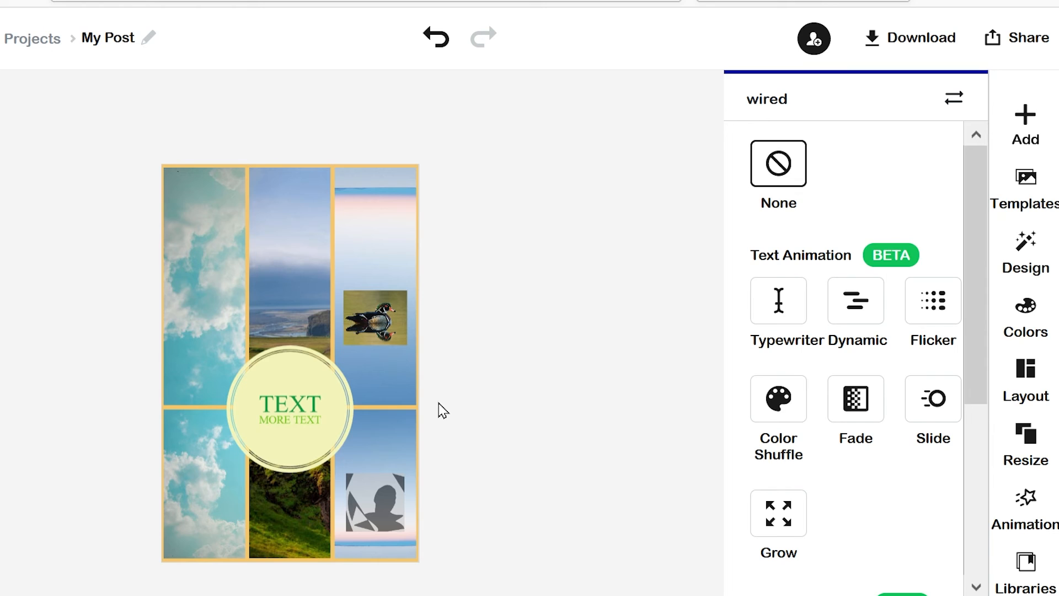
{"action": "left_click_drag", "start_coordinate": [969, 300], "coordinate": [952, 266]}
{"action": "left_click", "coordinate": [283, 404]}
{"action": "left_click", "coordinate": [422, 381]}
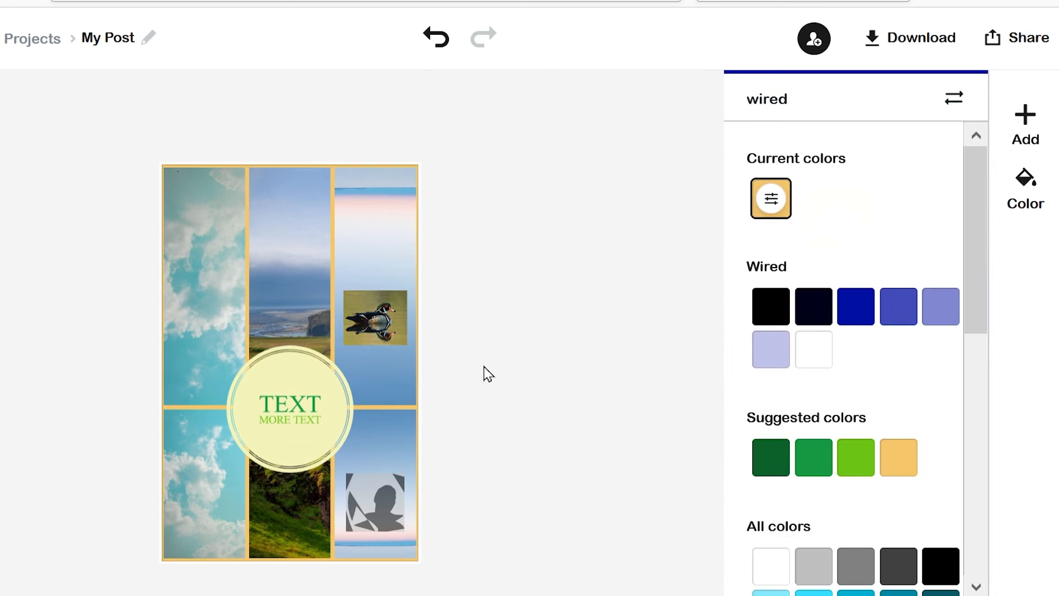
{"action": "left_click", "coordinate": [552, 307]}
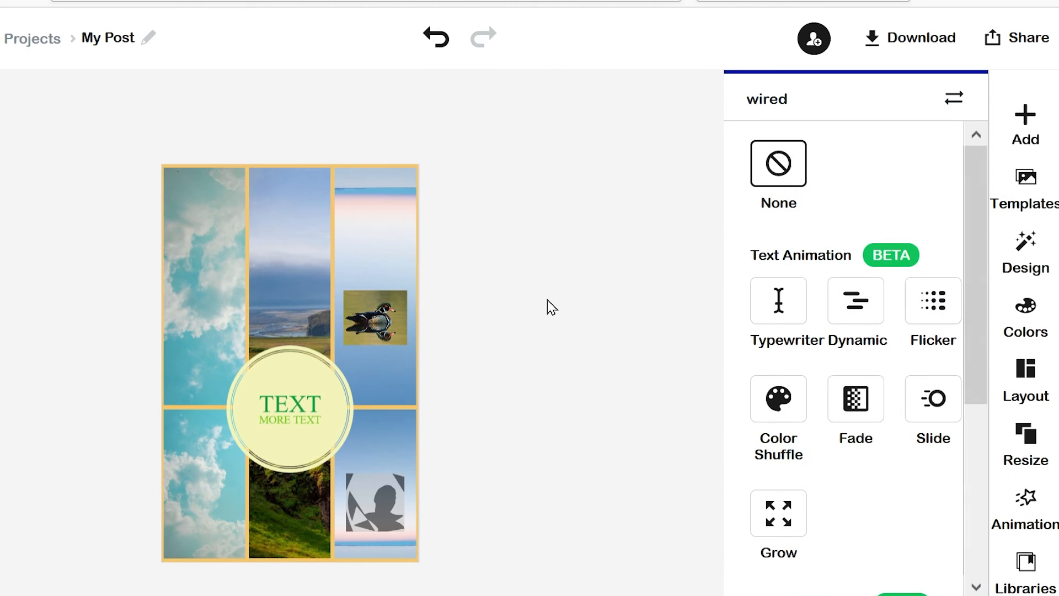
- Try the Typewriter text animation and compare the three variants of the Dynamic text animation
{"action": "left_click", "coordinate": [780, 302]}
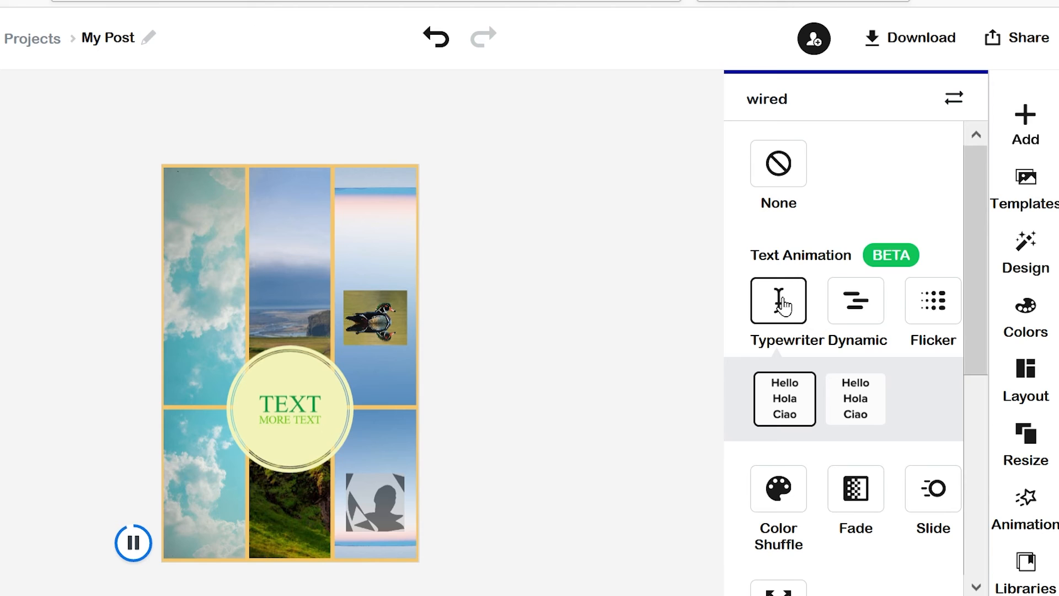
{"action": "left_click", "coordinate": [856, 308]}
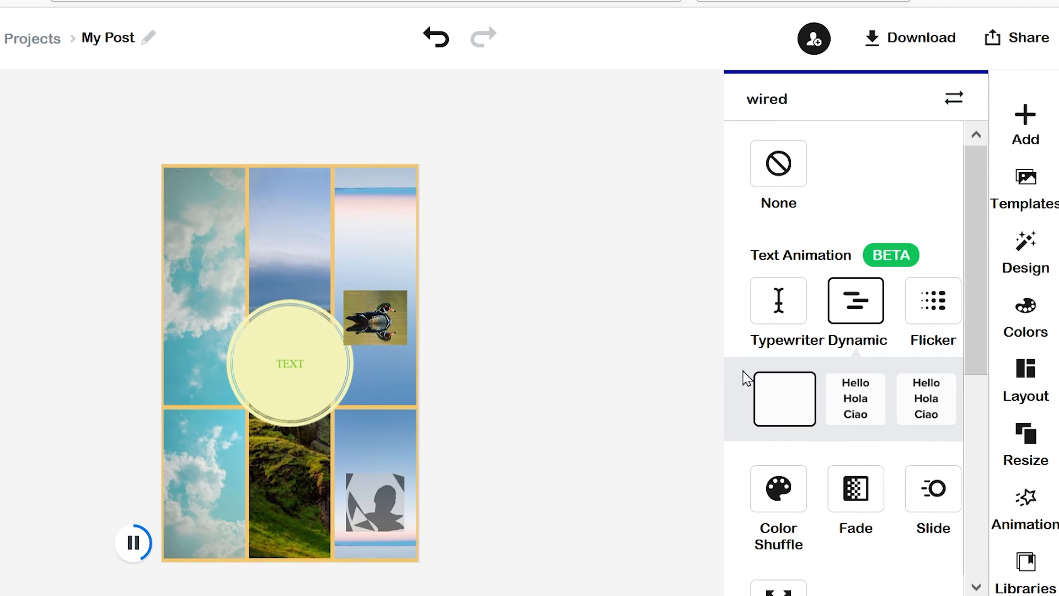
{"action": "left_click", "coordinate": [856, 412]}
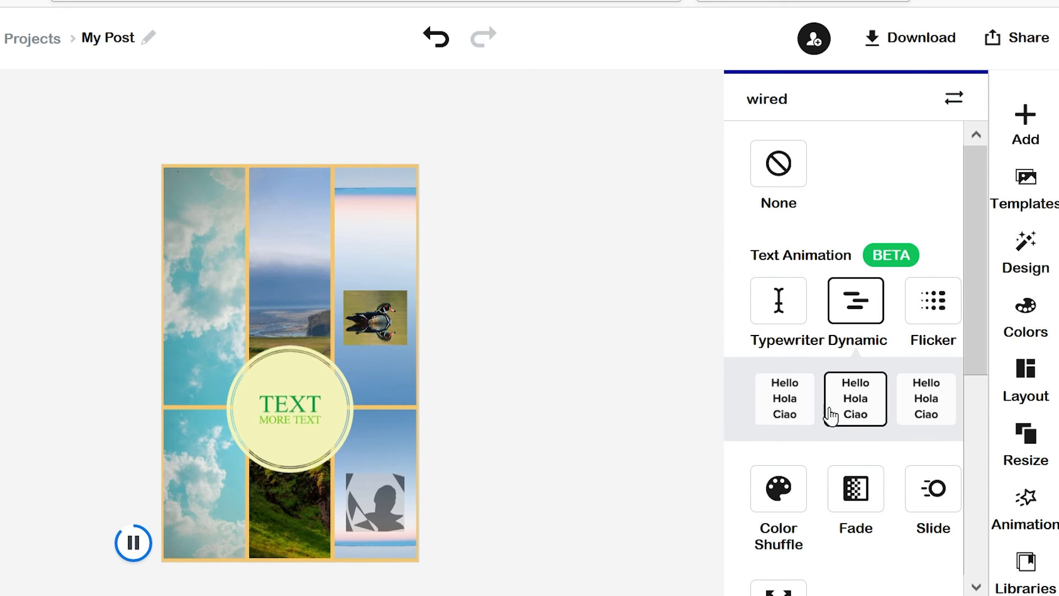
{"action": "left_click", "coordinate": [782, 403]}
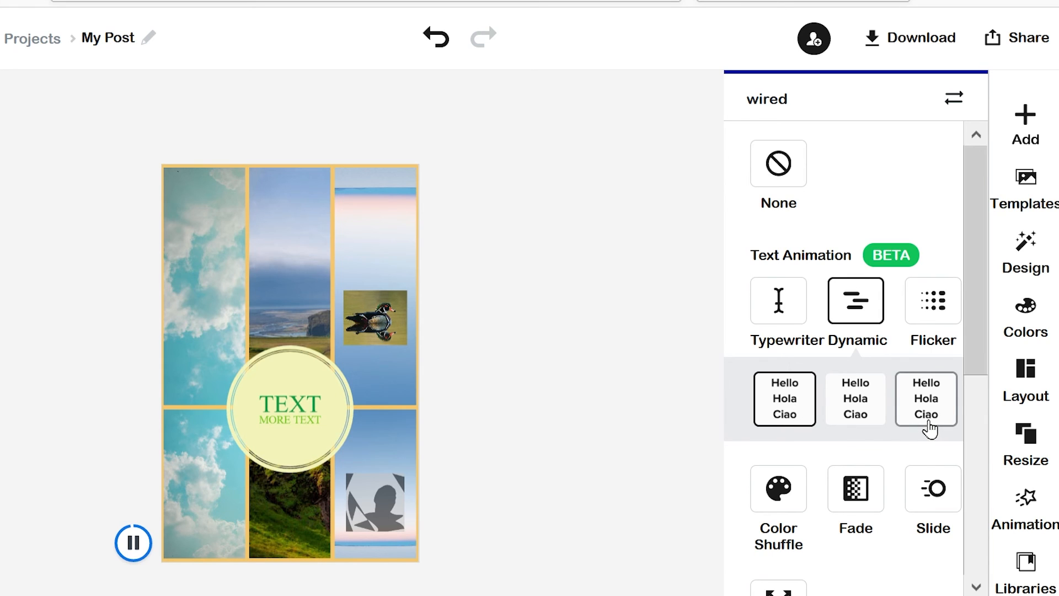
{"action": "left_click", "coordinate": [853, 418]}
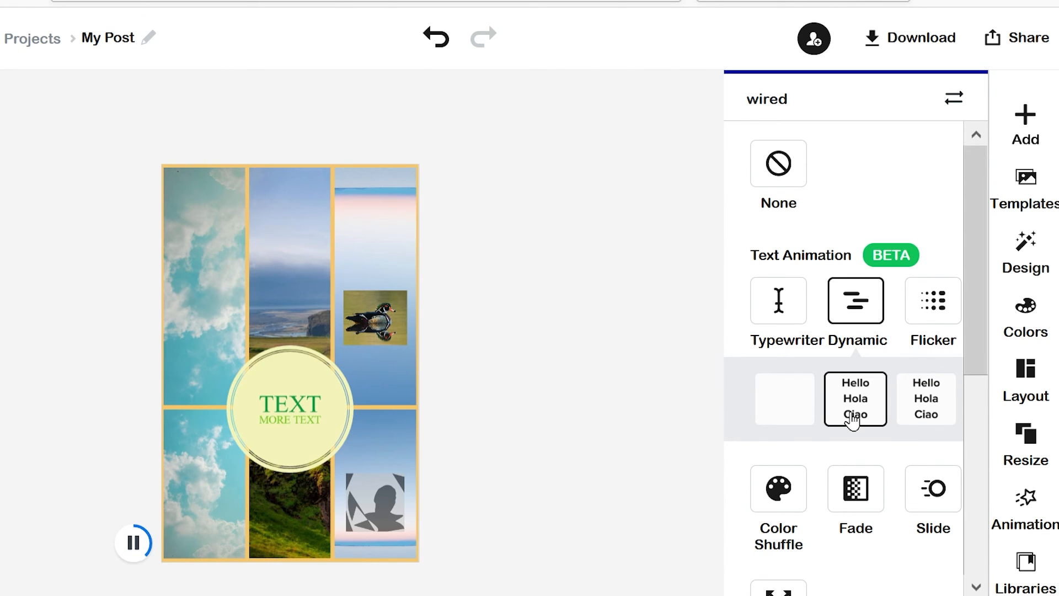
{"action": "left_click", "coordinate": [930, 406]}
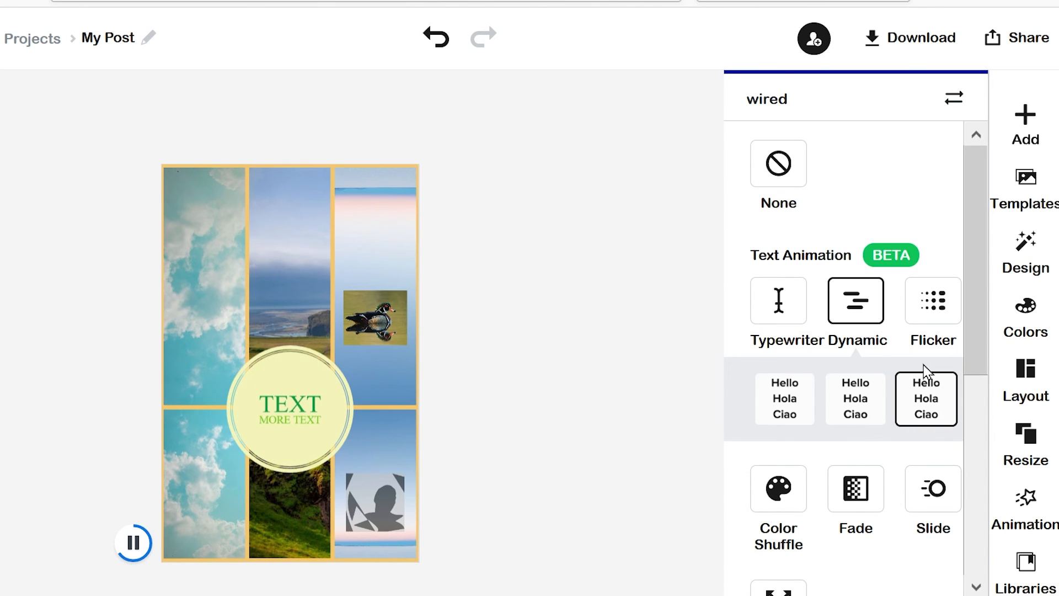
- Try both variants of the Flicker text animation and switch back to Typewriter
{"action": "left_click", "coordinate": [931, 307]}
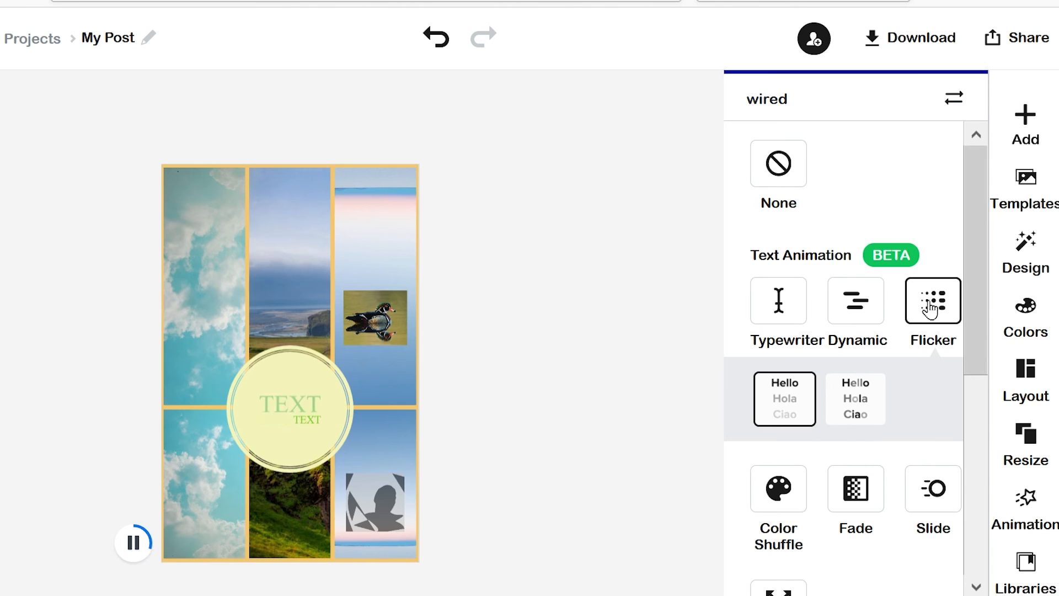
{"action": "left_click", "coordinate": [870, 406]}
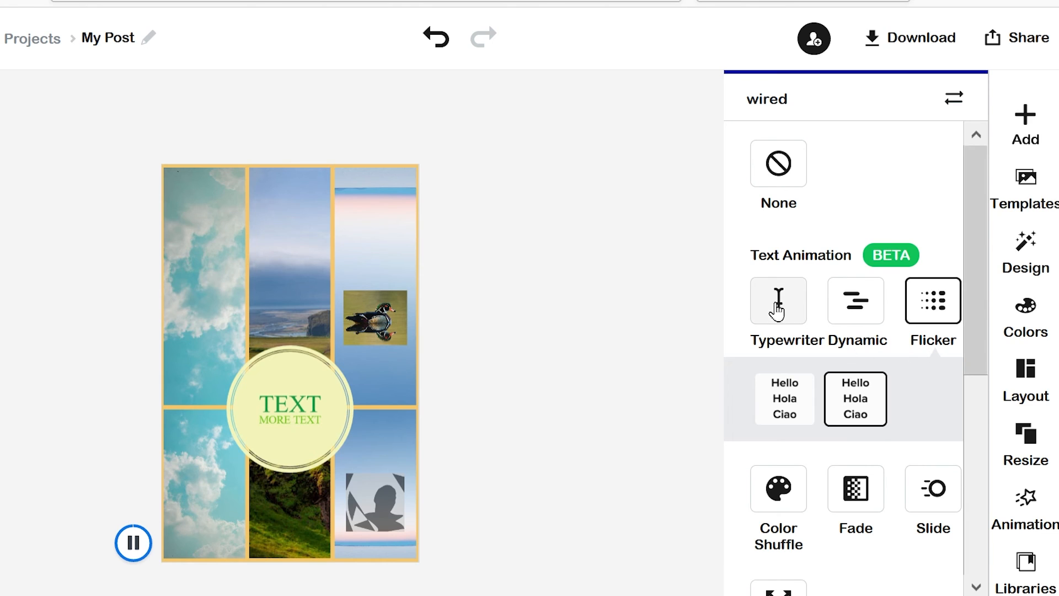
{"action": "left_click", "coordinate": [777, 310]}
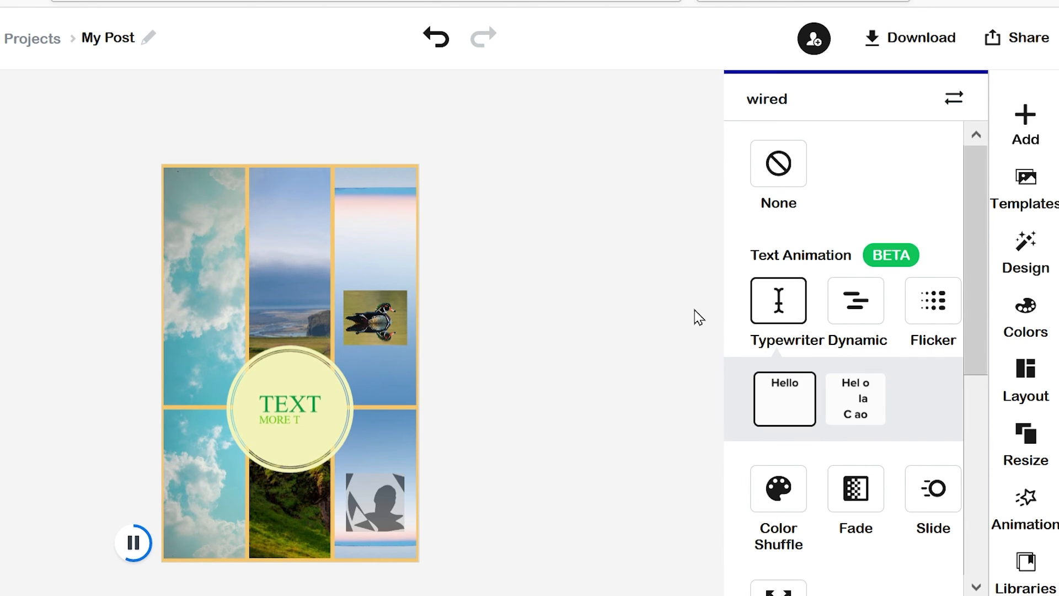
- Apply the Grow text animation after trying Color Shuffle, Fade and the three Slide variants
{"action": "left_click", "coordinate": [977, 403]}
{"action": "left_click_drag", "start_coordinate": [970, 449], "coordinate": [970, 354]}
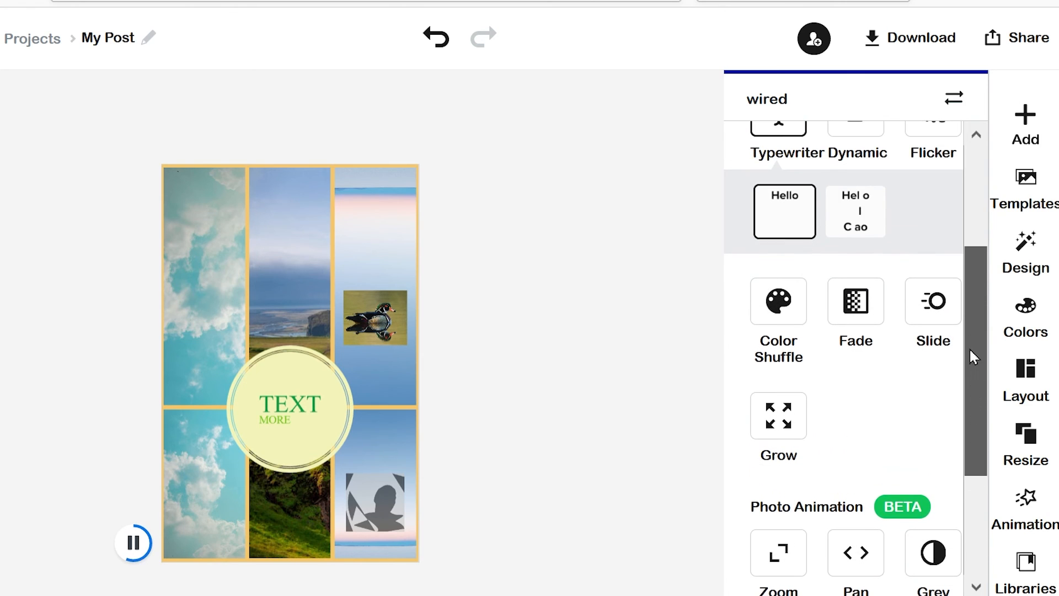
{"action": "left_click", "coordinate": [773, 284]}
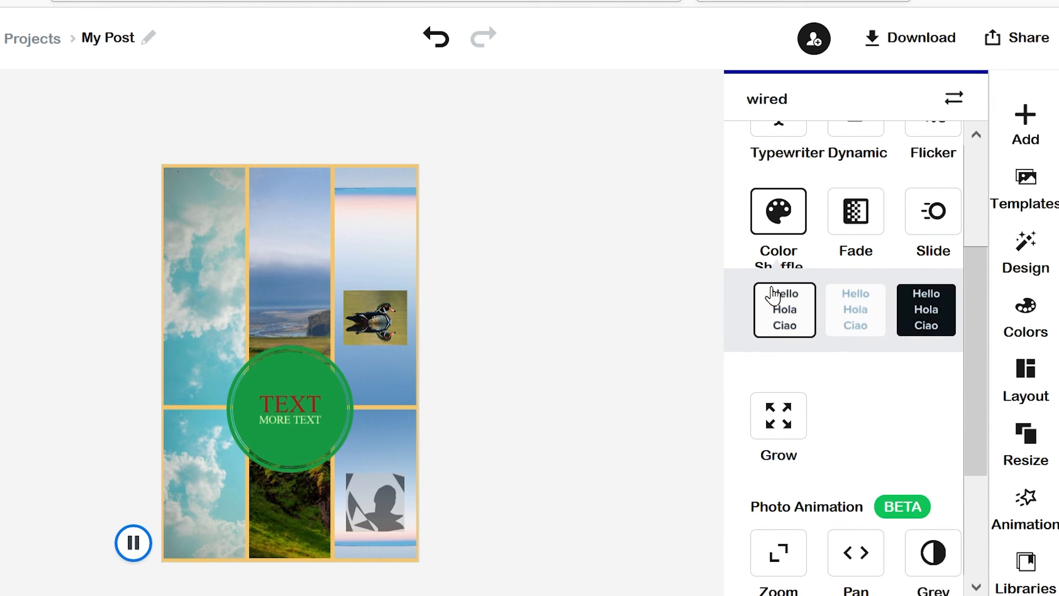
{"action": "left_click", "coordinate": [858, 215]}
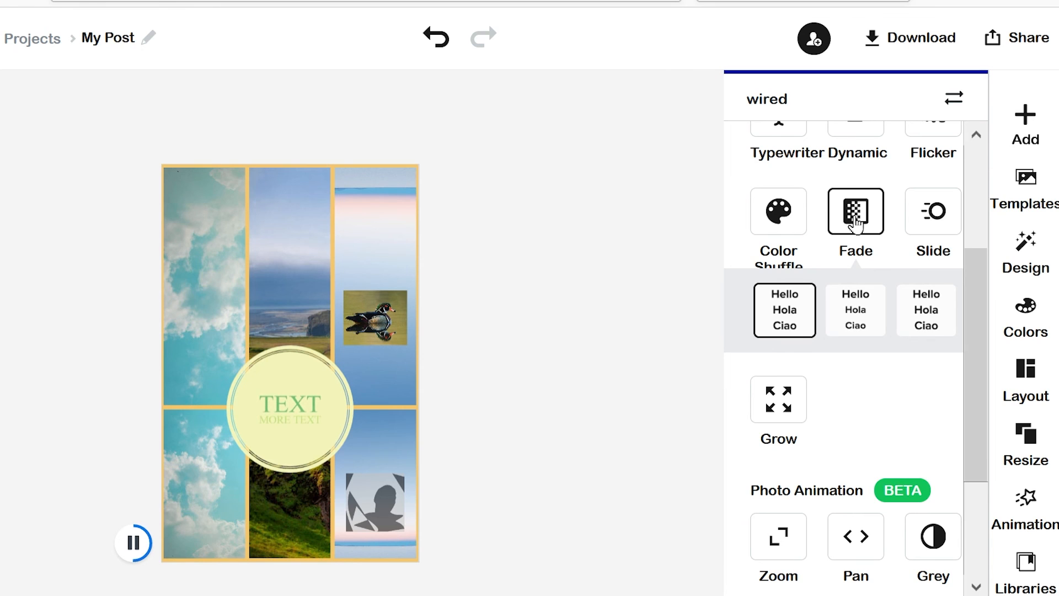
{"action": "left_click", "coordinate": [937, 229]}
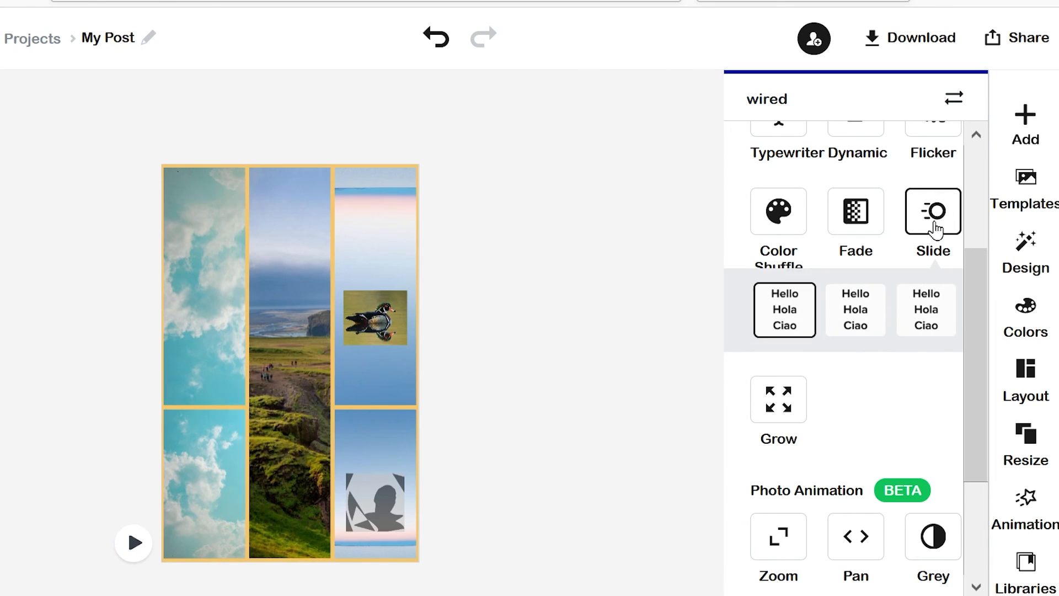
{"action": "left_click", "coordinate": [871, 307]}
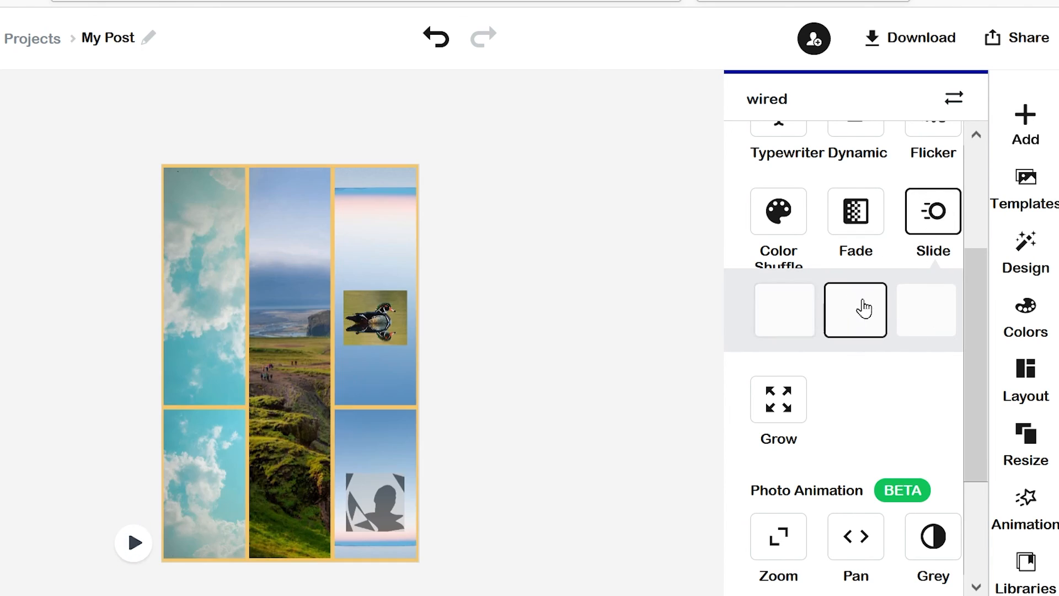
{"action": "left_click", "coordinate": [916, 309]}
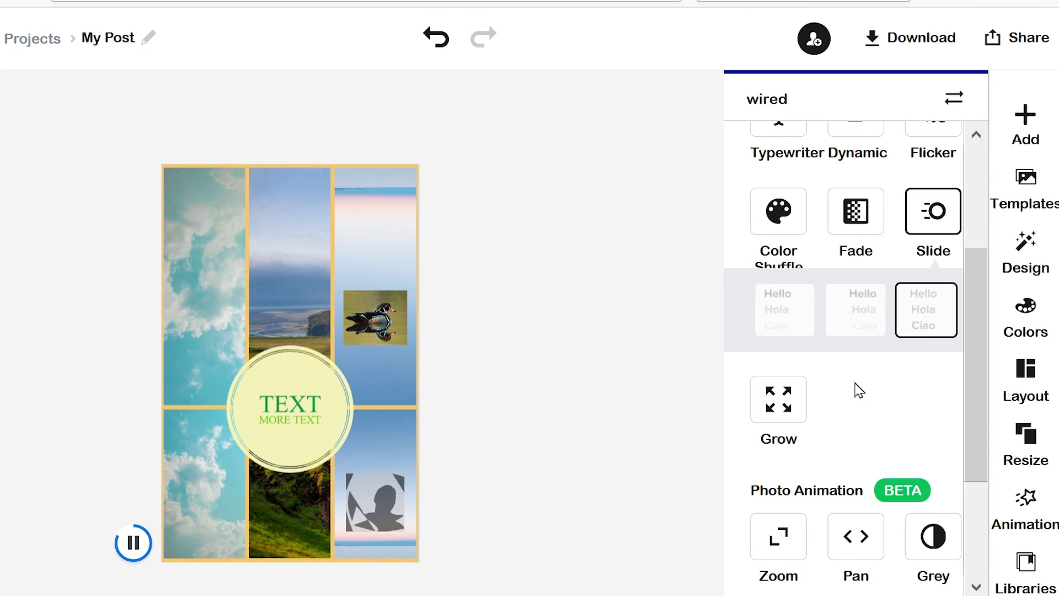
{"action": "left_click", "coordinate": [770, 417]}
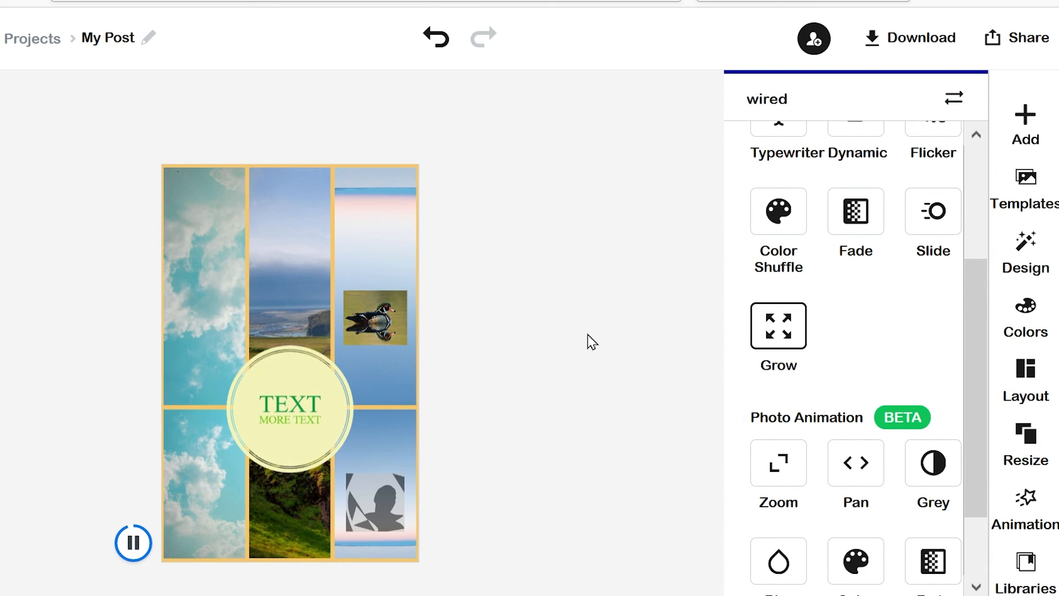
- Turn on Move Content with Layout in the post's layout settings
{"action": "left_click", "coordinate": [1016, 458]}
{"action": "left_click", "coordinate": [1023, 387]}
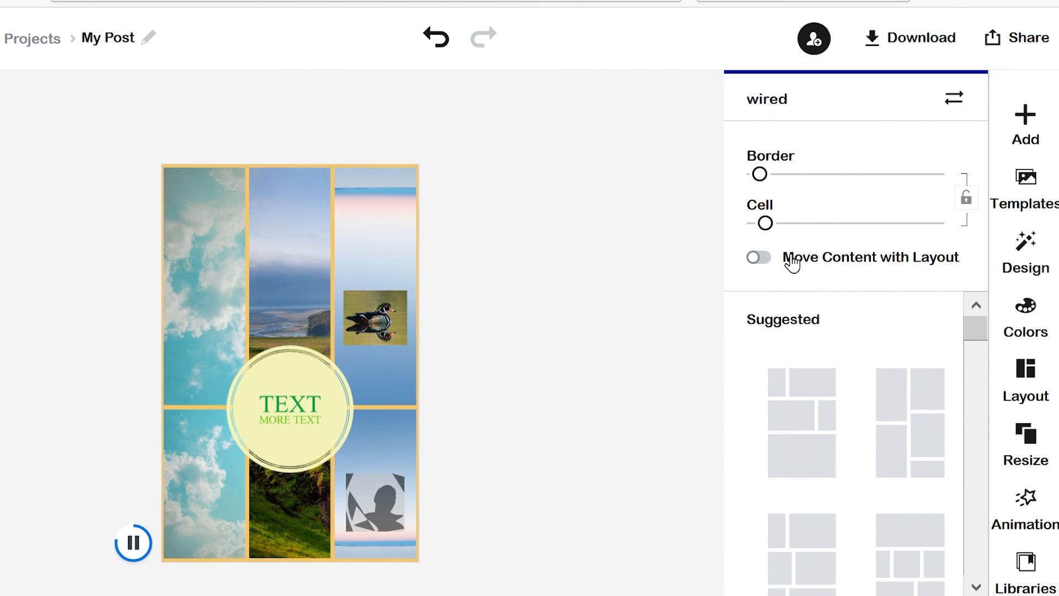
{"action": "left_click", "coordinate": [759, 258]}
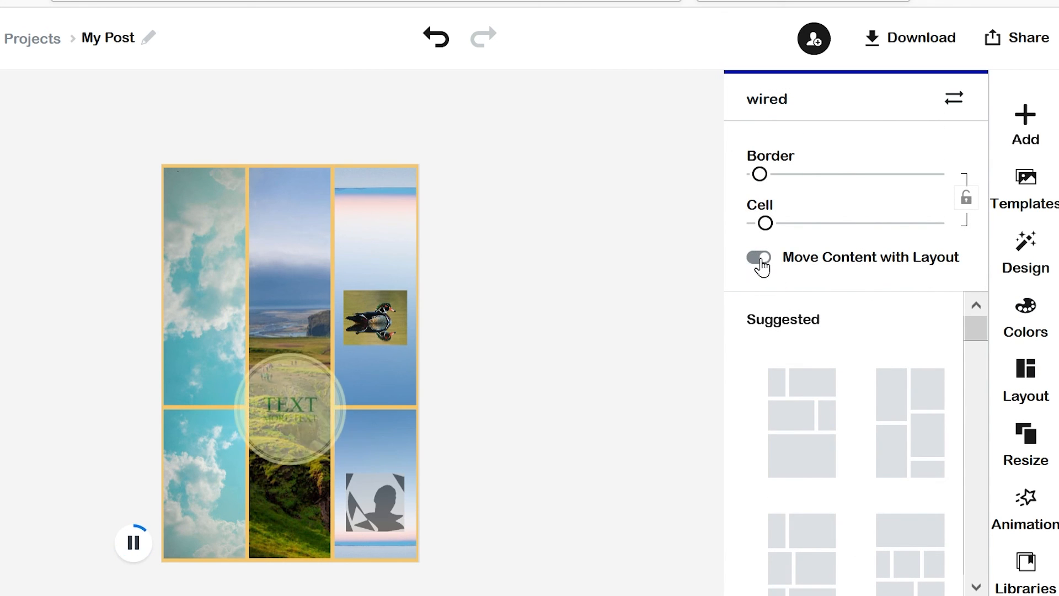
- Turn off Move Content with Layout and look through the suggested layouts
{"action": "left_click", "coordinate": [761, 258]}
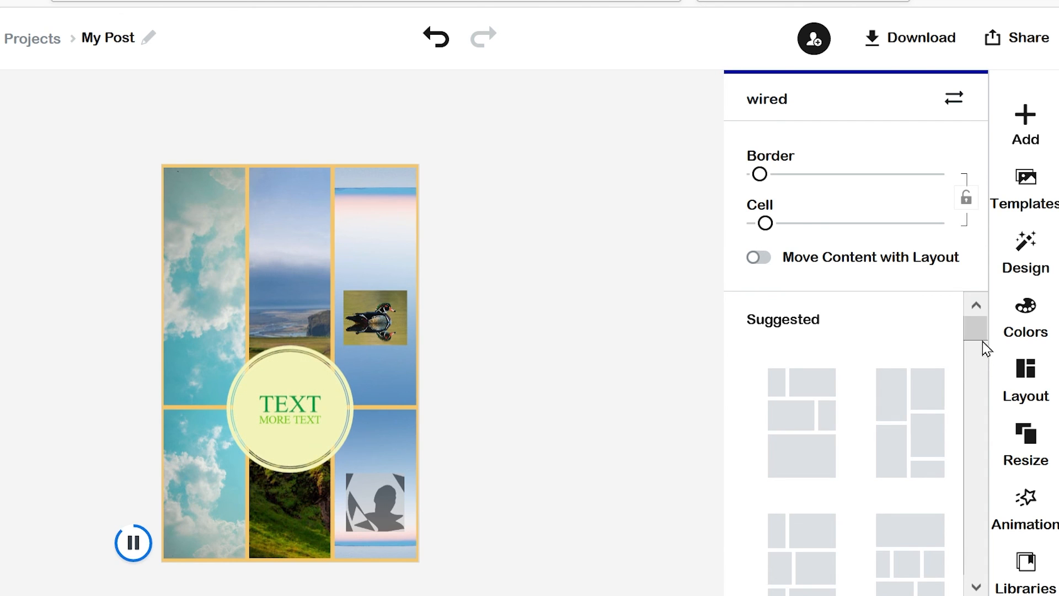
{"action": "left_click_drag", "start_coordinate": [976, 353], "coordinate": [968, 428]}
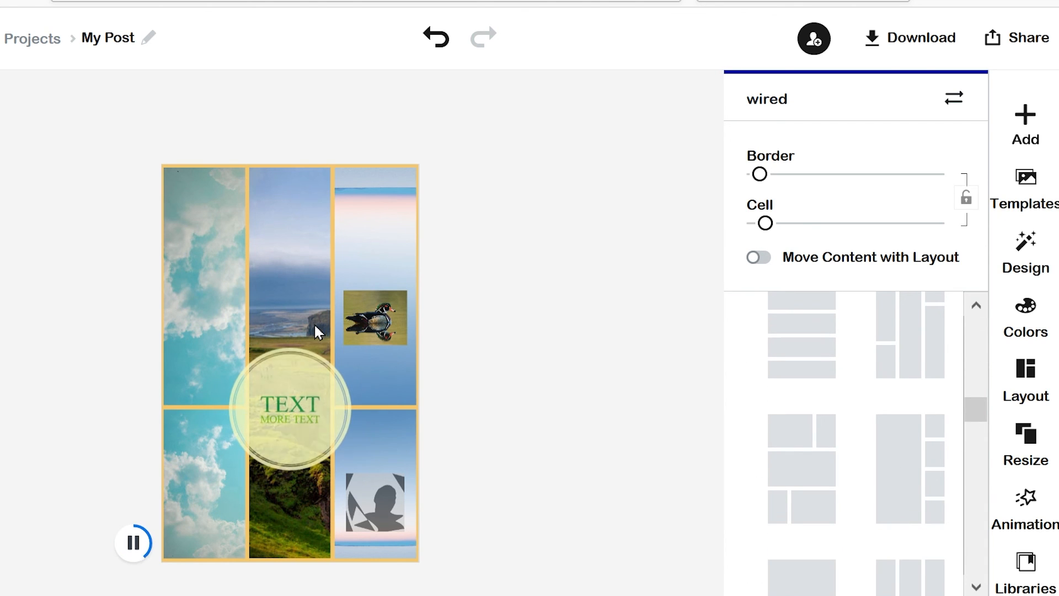
- Try deleting only the content of the collage's upper-right sky photo cell and undo the deletion
{"action": "left_click", "coordinate": [364, 313]}
{"action": "left_click", "coordinate": [369, 250]}
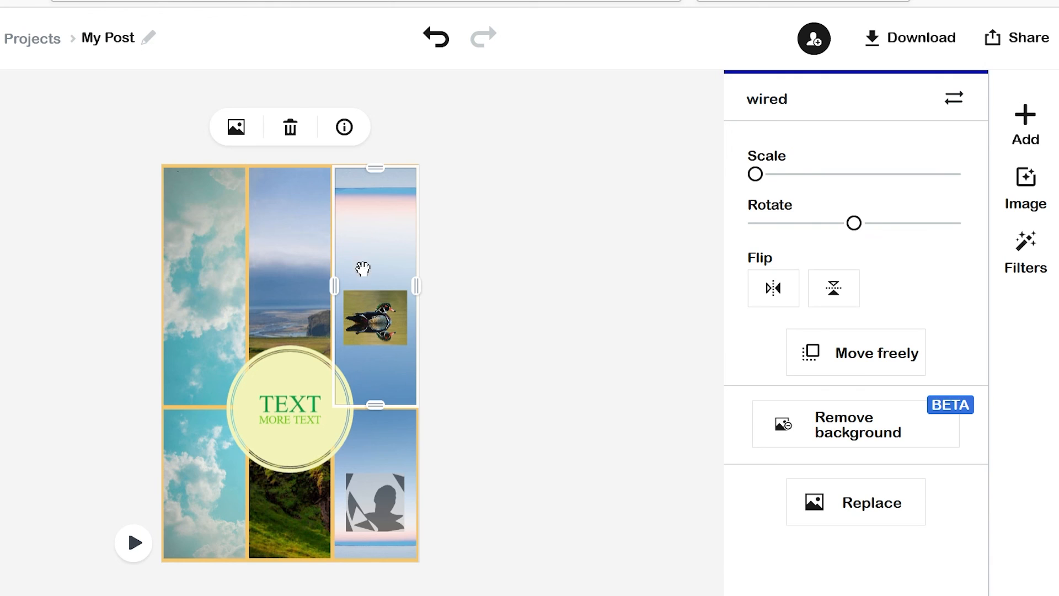
{"action": "left_click", "coordinate": [381, 339]}
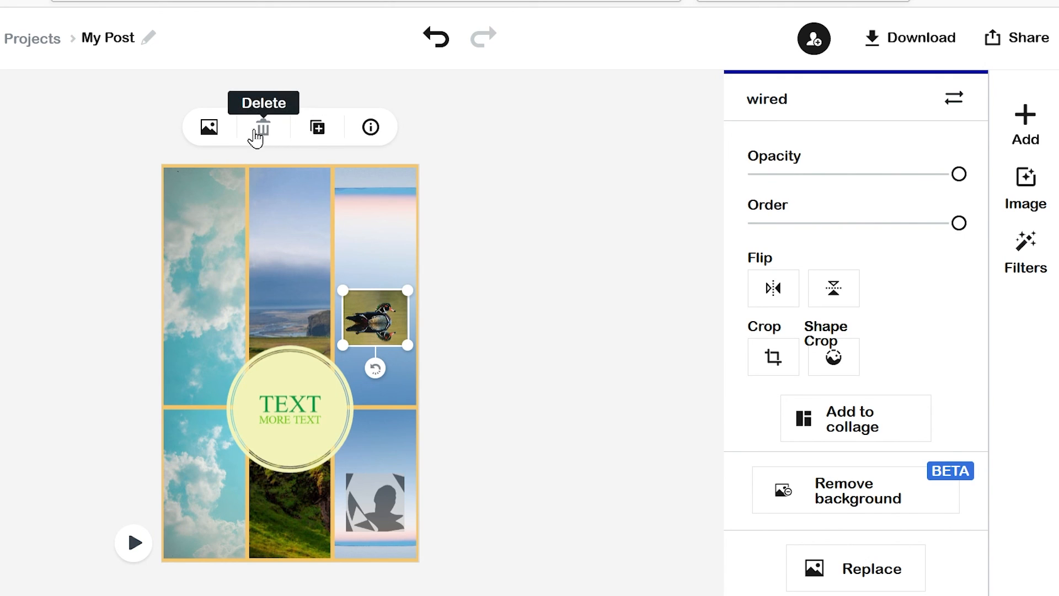
{"action": "left_click", "coordinate": [370, 234]}
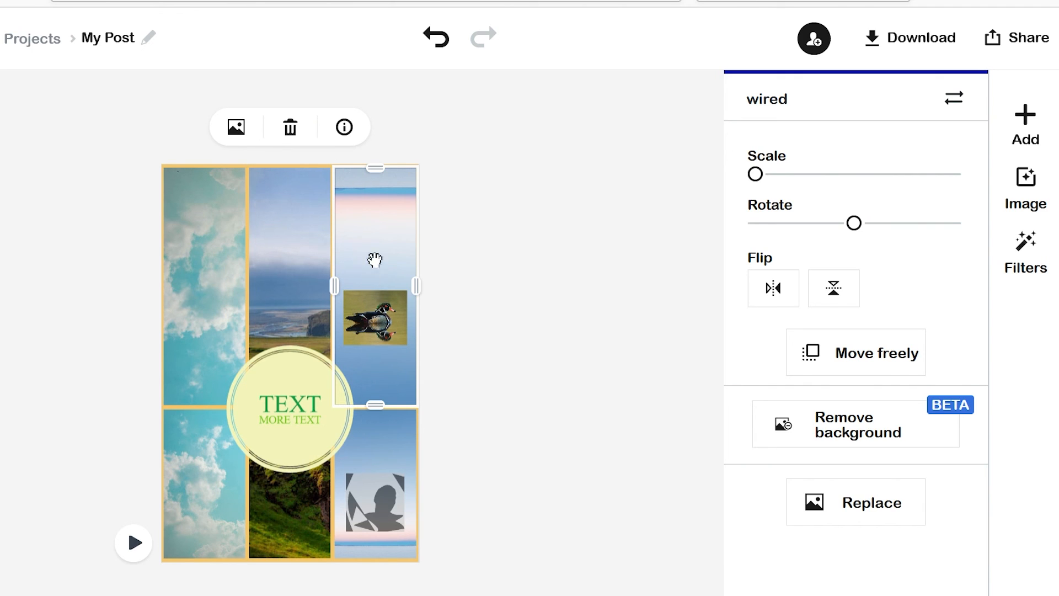
{"action": "left_click", "coordinate": [284, 138]}
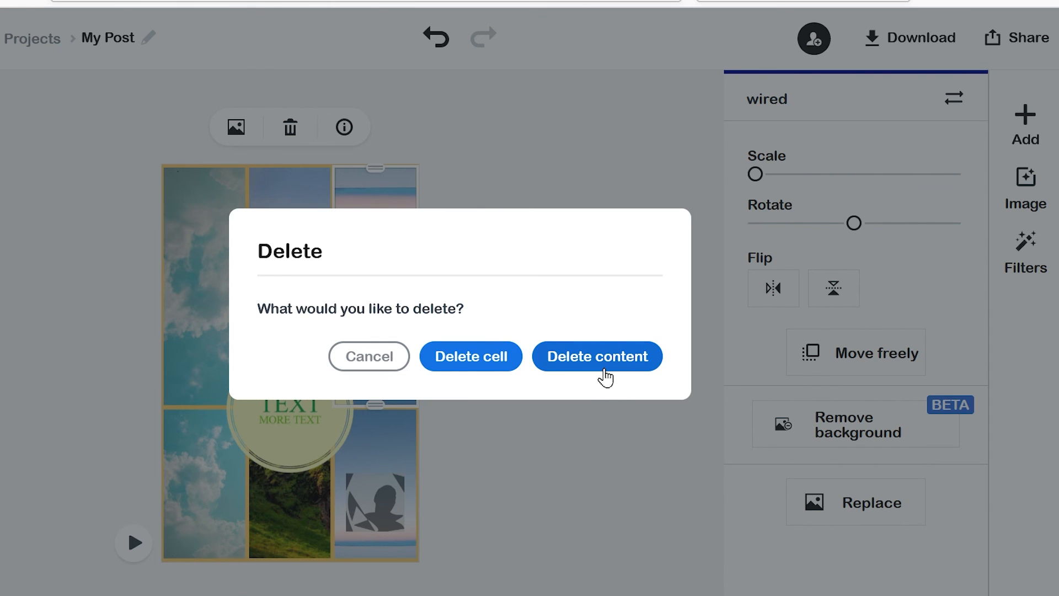
{"action": "left_click", "coordinate": [606, 358]}
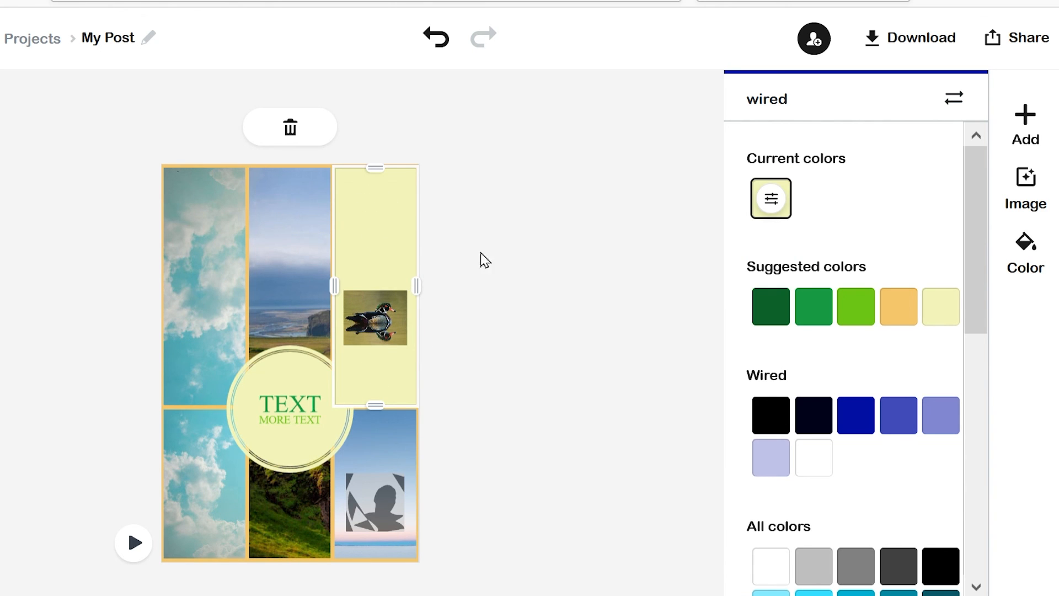
{"action": "key", "text": "ctrl+z"}
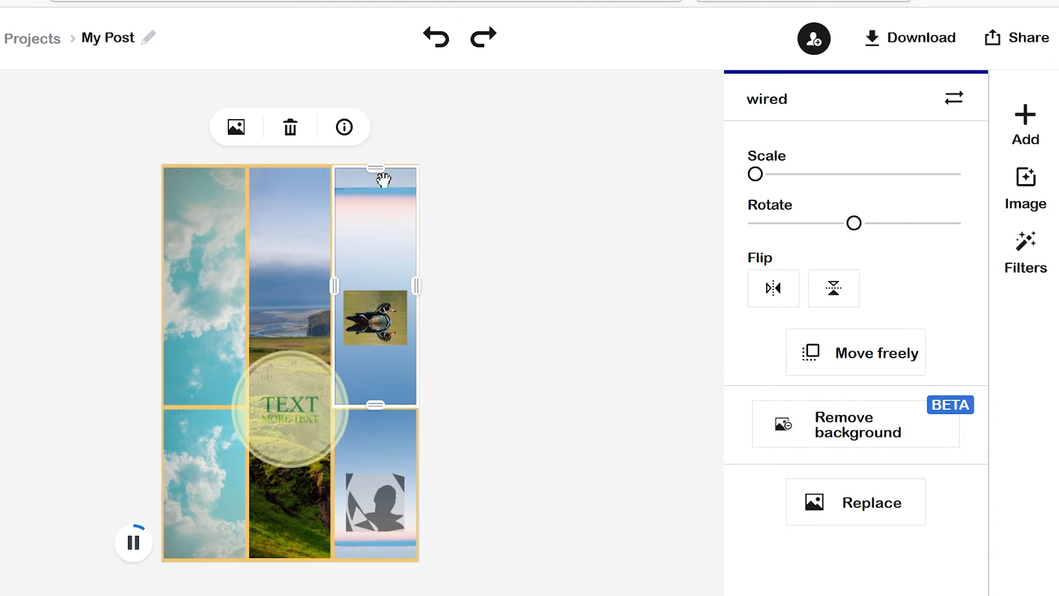
- Delete the upper-right and upper-left photo cells from the collage, removing the whole cells
{"action": "left_click", "coordinate": [288, 134]}
{"action": "left_click", "coordinate": [503, 362]}
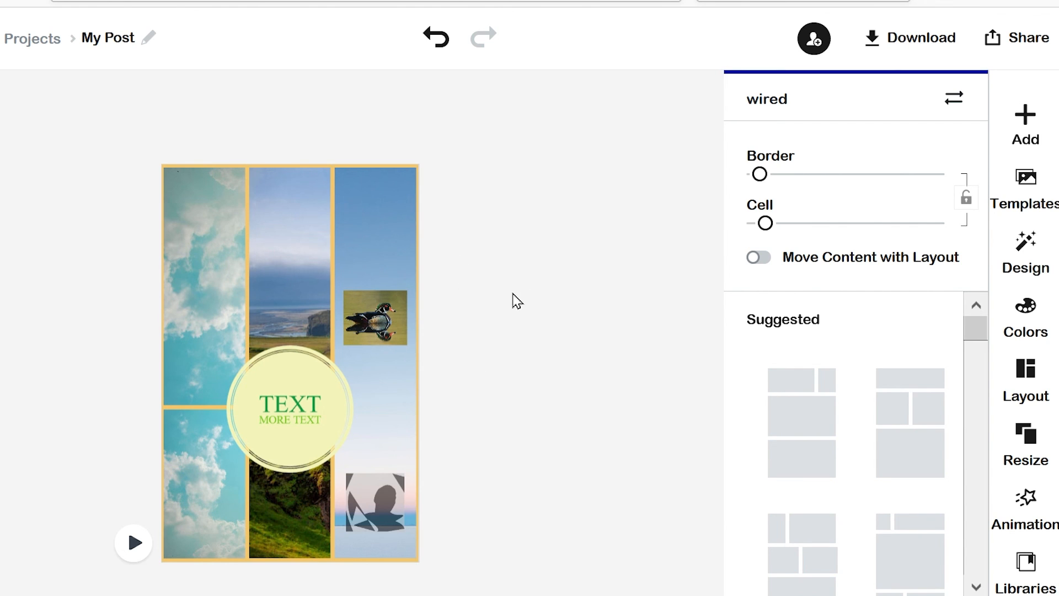
{"action": "left_click", "coordinate": [187, 284]}
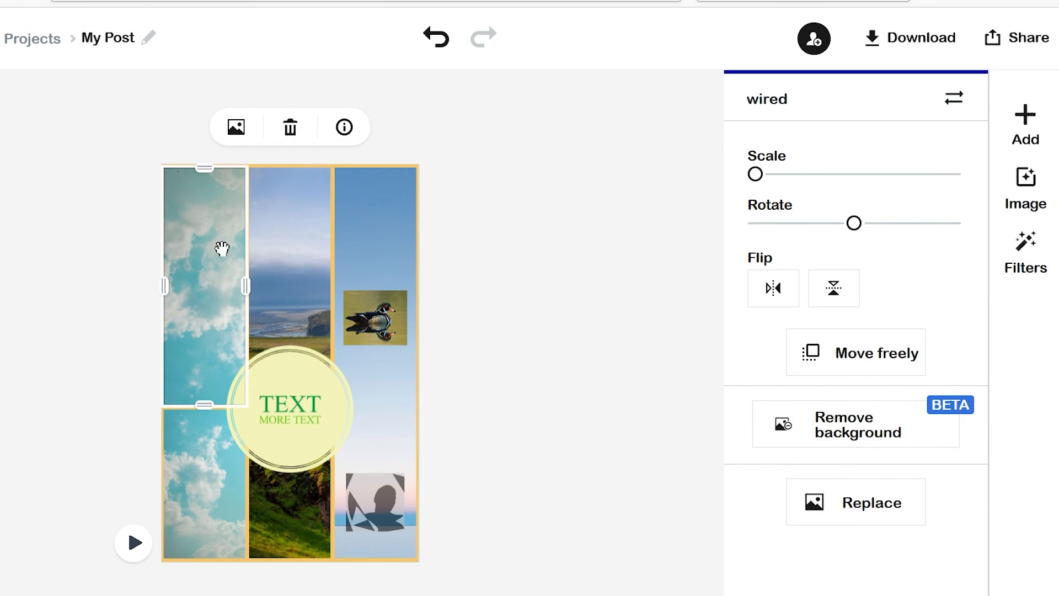
{"action": "left_click", "coordinate": [288, 129]}
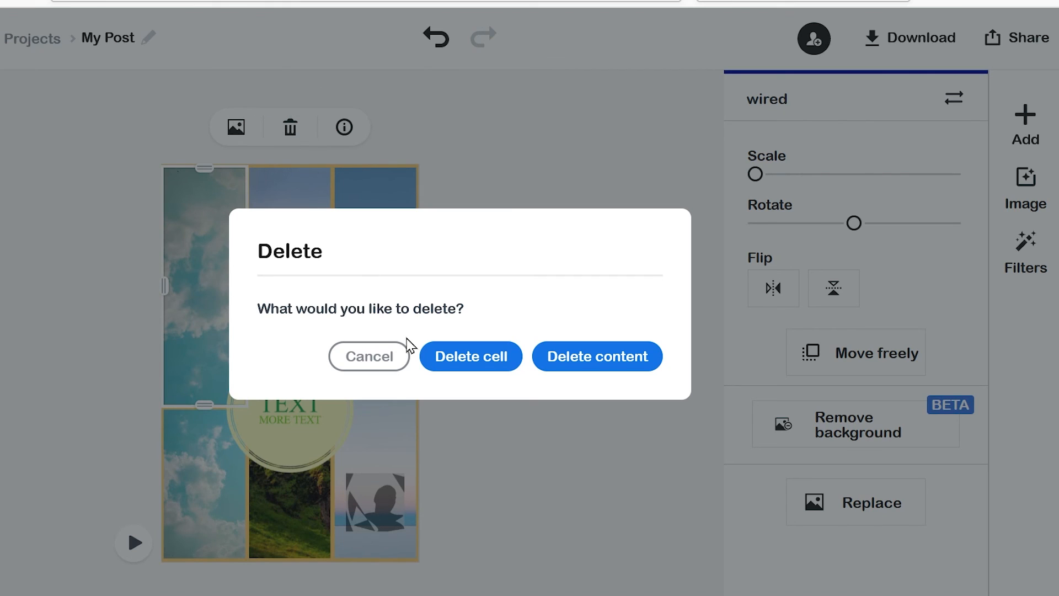
{"action": "left_click", "coordinate": [456, 358]}
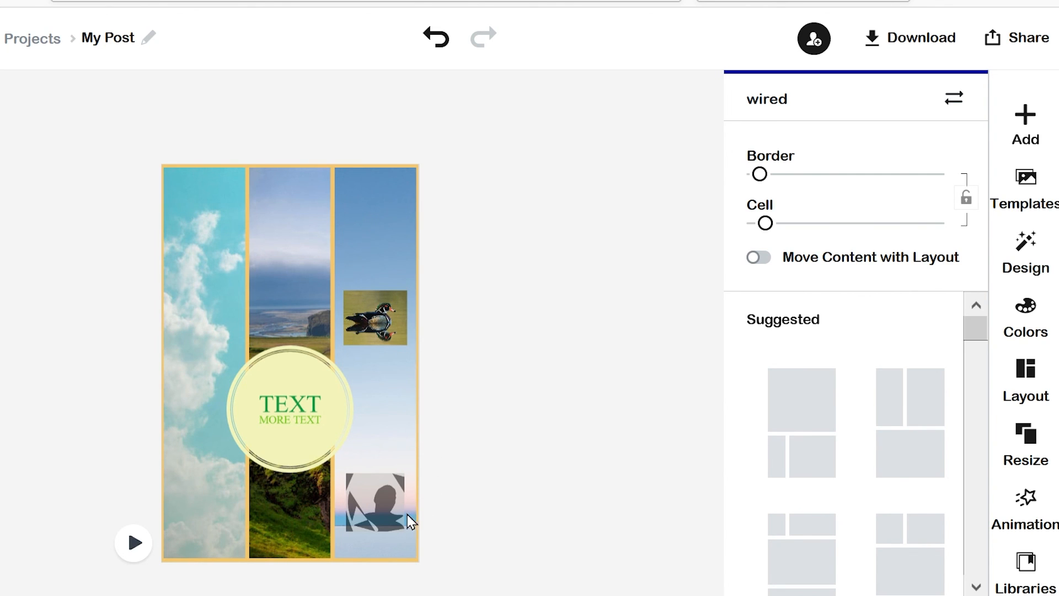
- Delete the semi-transparent silhouette logo and the duck photo from the third column of the post
{"action": "left_click", "coordinate": [400, 499]}
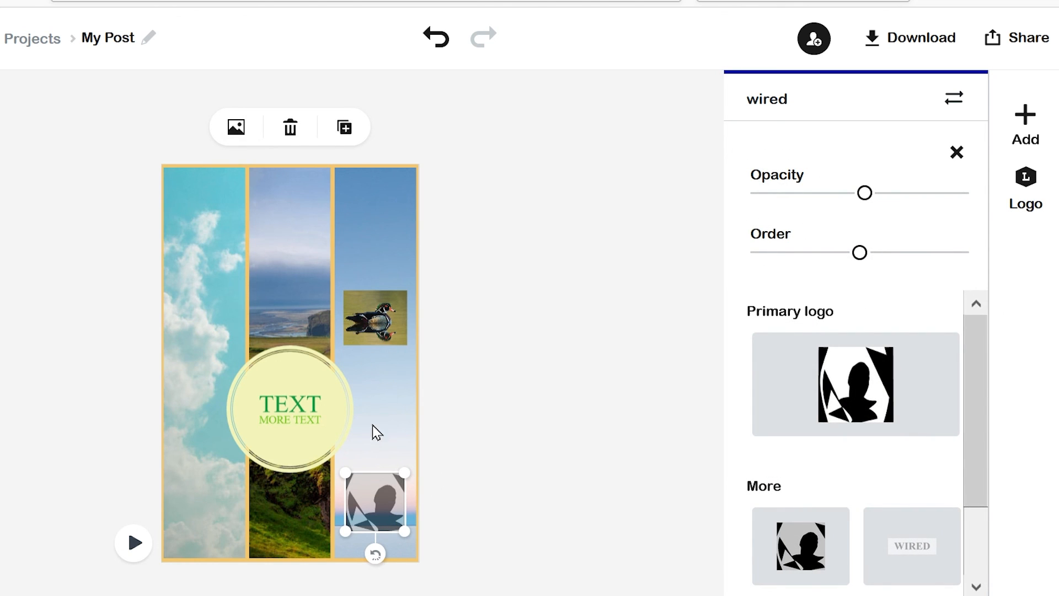
{"action": "left_click", "coordinate": [420, 394]}
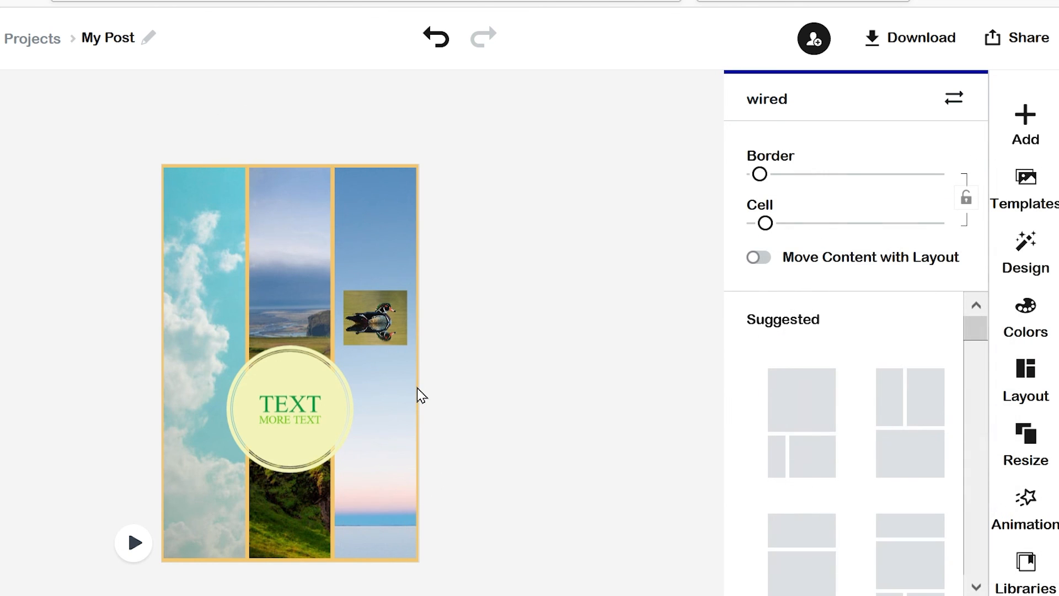
{"action": "left_click", "coordinate": [374, 315]}
{"action": "key", "text": "Delete"}
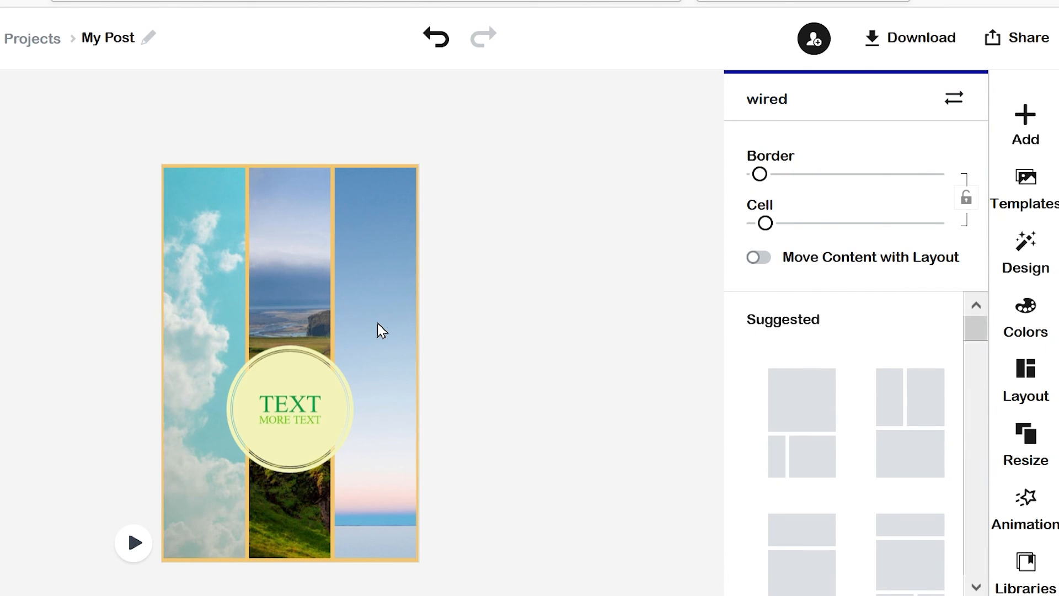